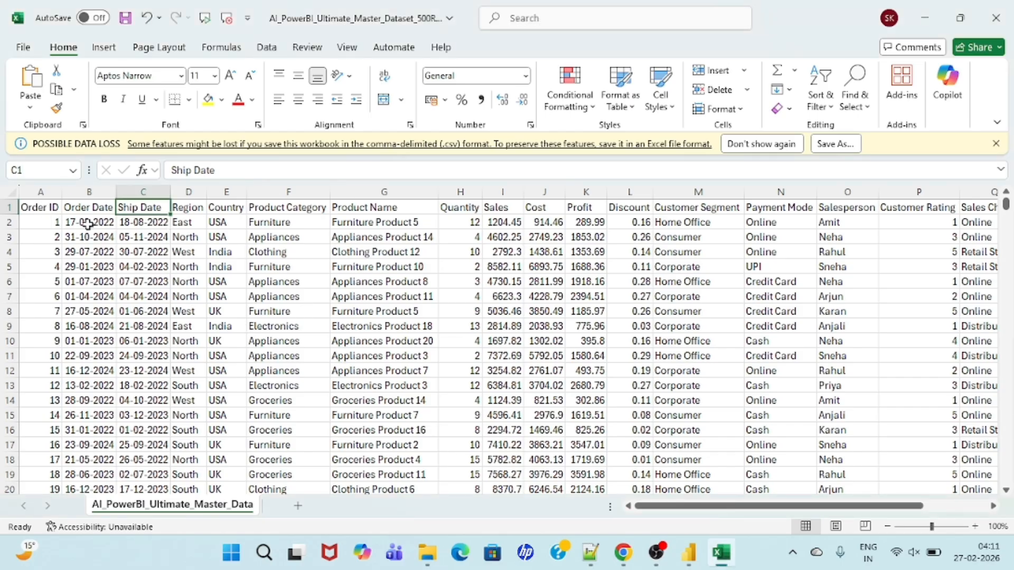
{"action": "left_click", "coordinate": [36, 206]}
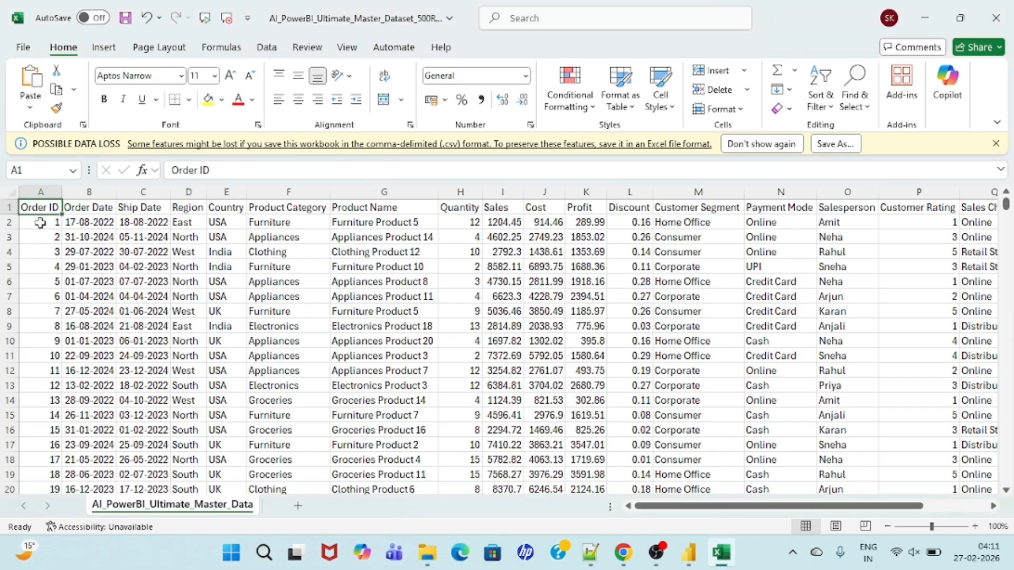
{"action": "left_click", "coordinate": [43, 222]}
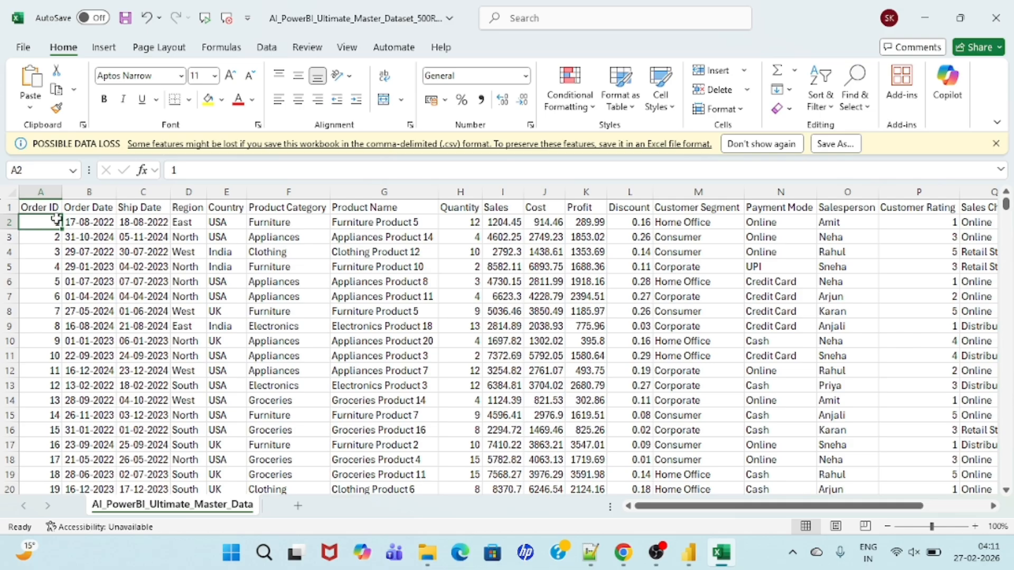
{"action": "left_click", "coordinate": [41, 207]}
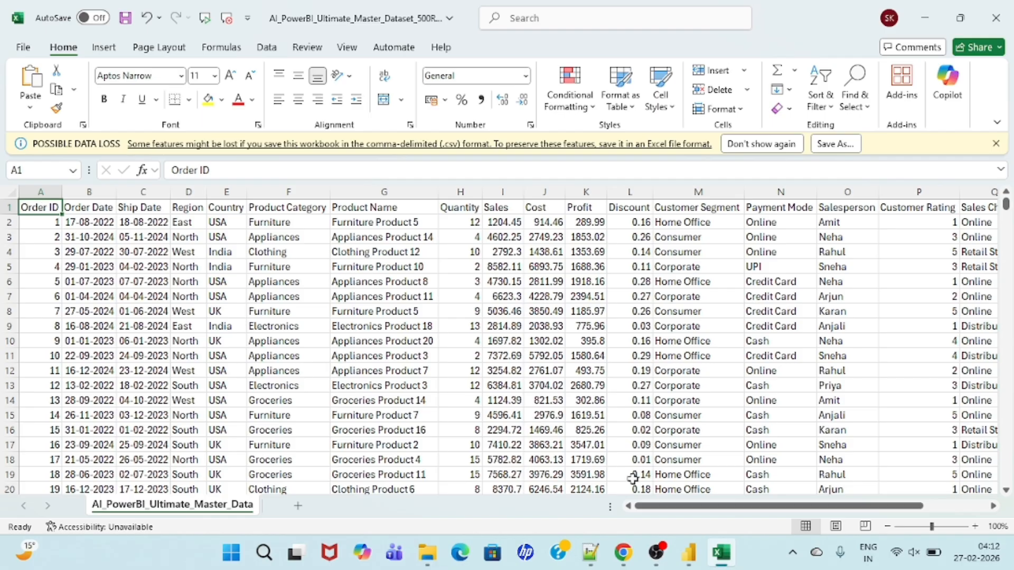
Step: Switch to Power BI Desktop and open AI_PowerBI_Ultimate_Master_Dataset_500Rows.csv from the AI Business Storytelling folder as a data source
{"action": "left_click", "coordinate": [691, 552]}
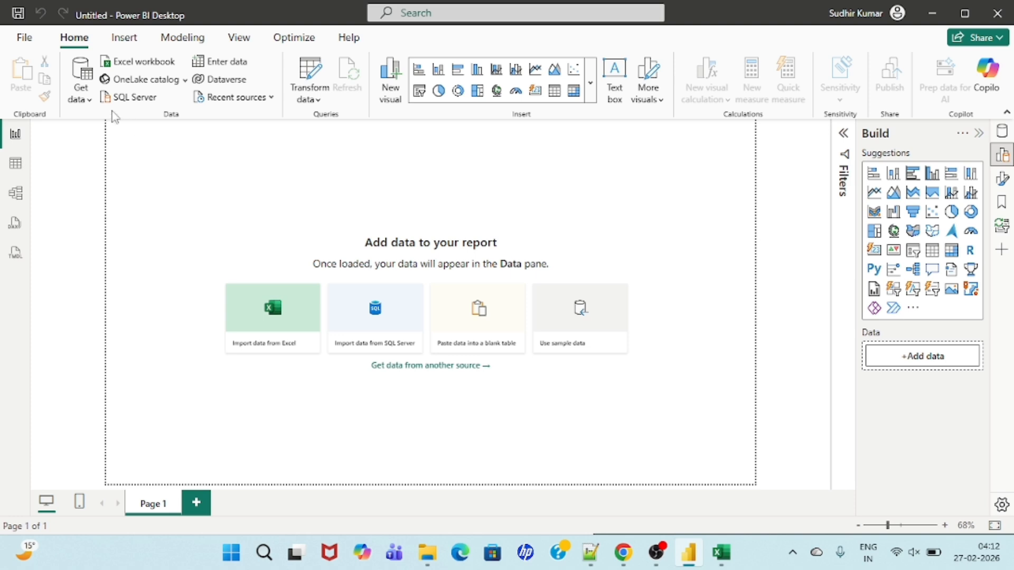
{"action": "left_click", "coordinate": [86, 99]}
{"action": "left_click", "coordinate": [128, 149]}
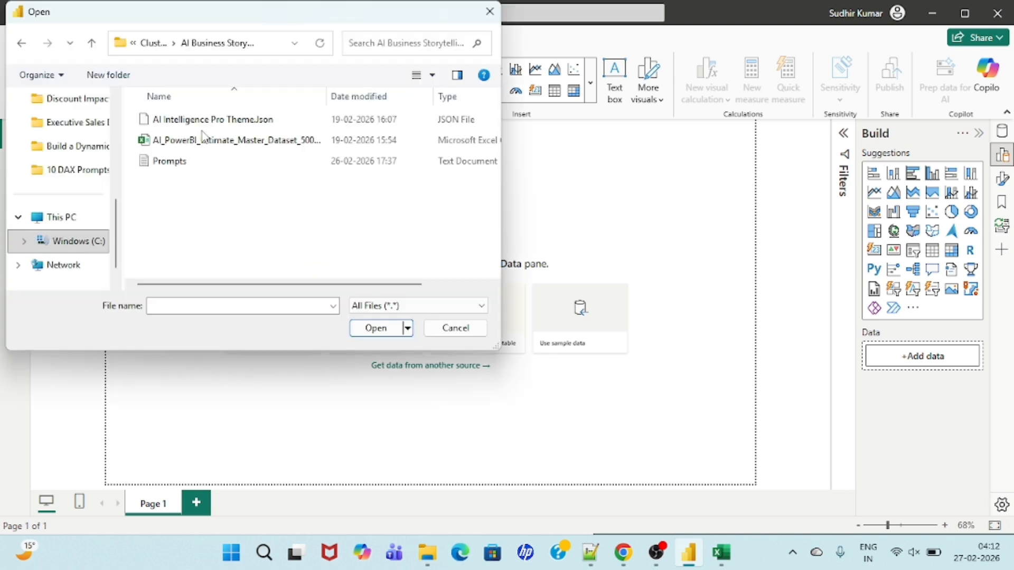
{"action": "left_click", "coordinate": [200, 140]}
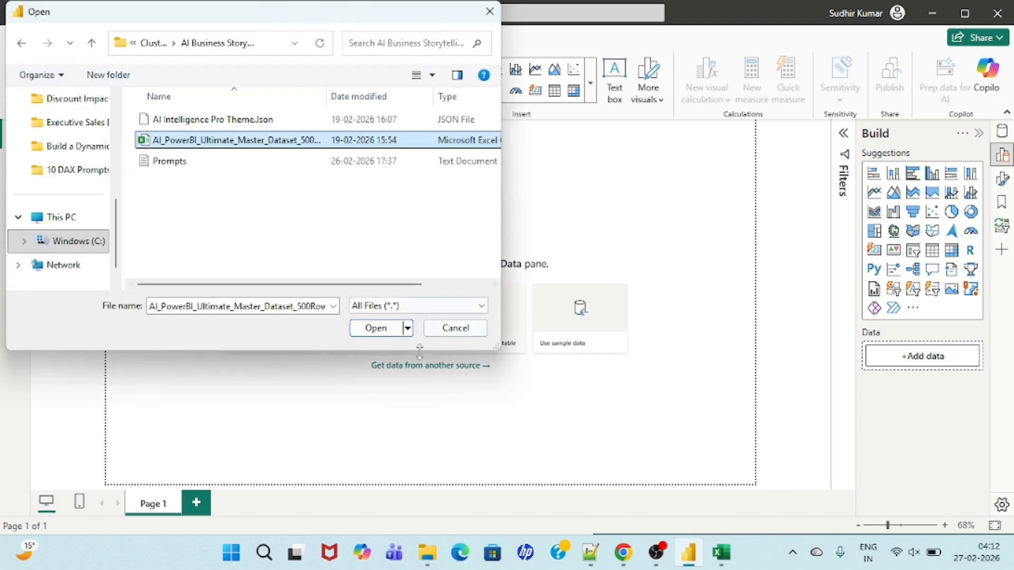
{"action": "left_click", "coordinate": [376, 328]}
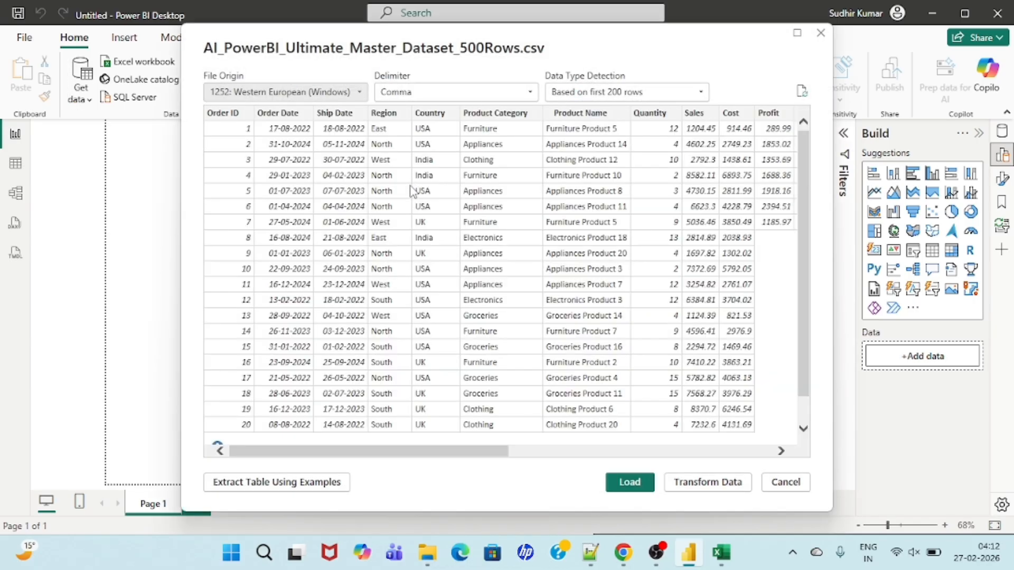
Step: Check the data type detection options in the CSV preview and load the dataset into the report
{"action": "left_click", "coordinate": [629, 94]}
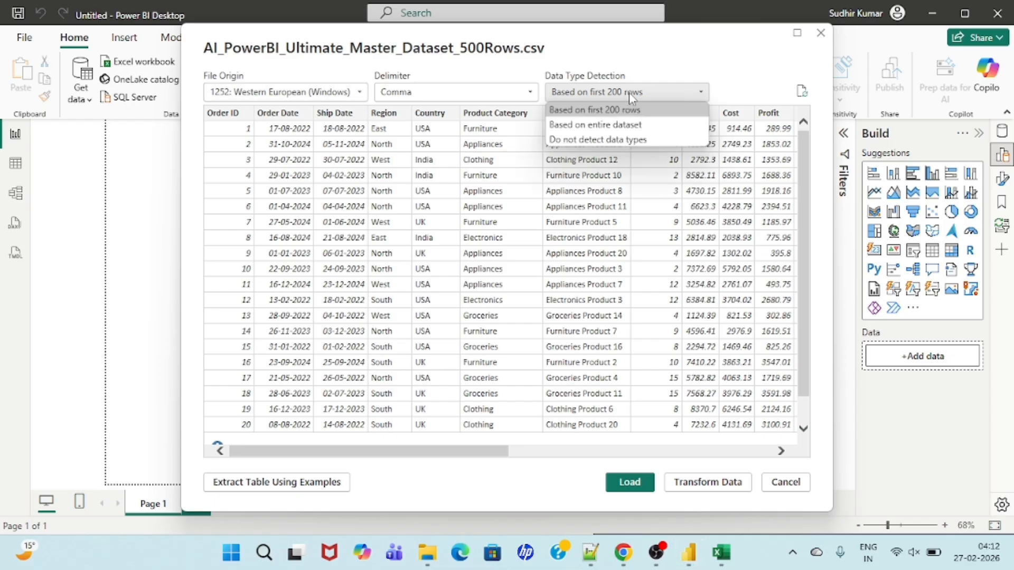
{"action": "left_click", "coordinate": [594, 127]}
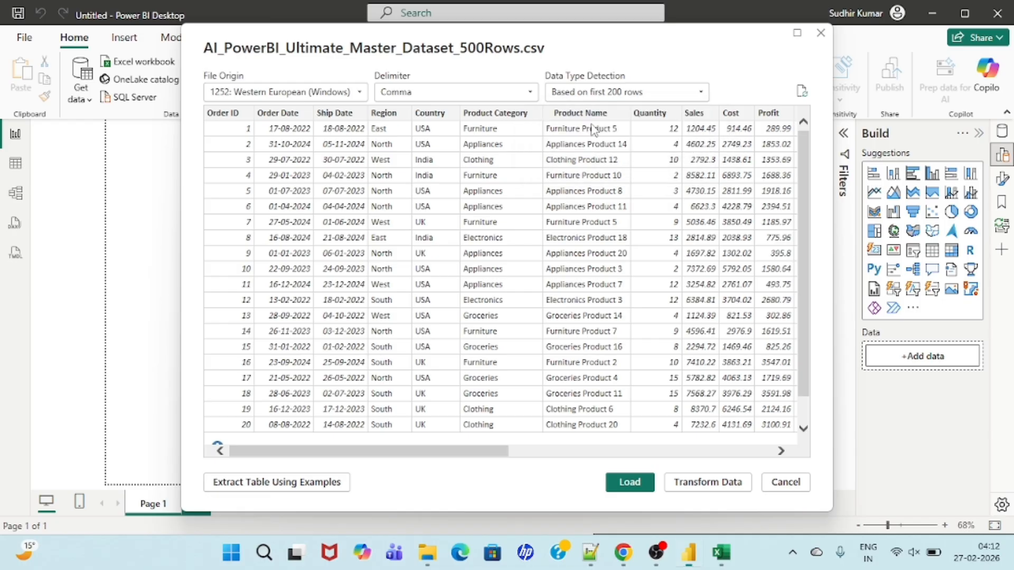
{"action": "left_click", "coordinate": [634, 483]}
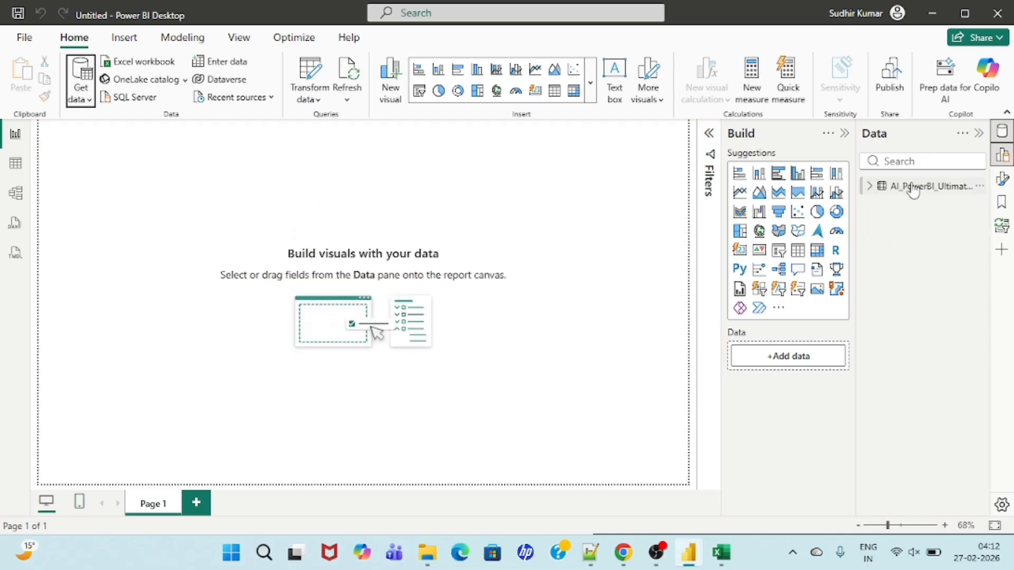
Step: Open the loaded dataset table in Power Query Editor and review its columns from Order ID to Ship Mode
{"action": "left_click", "coordinate": [914, 189]}
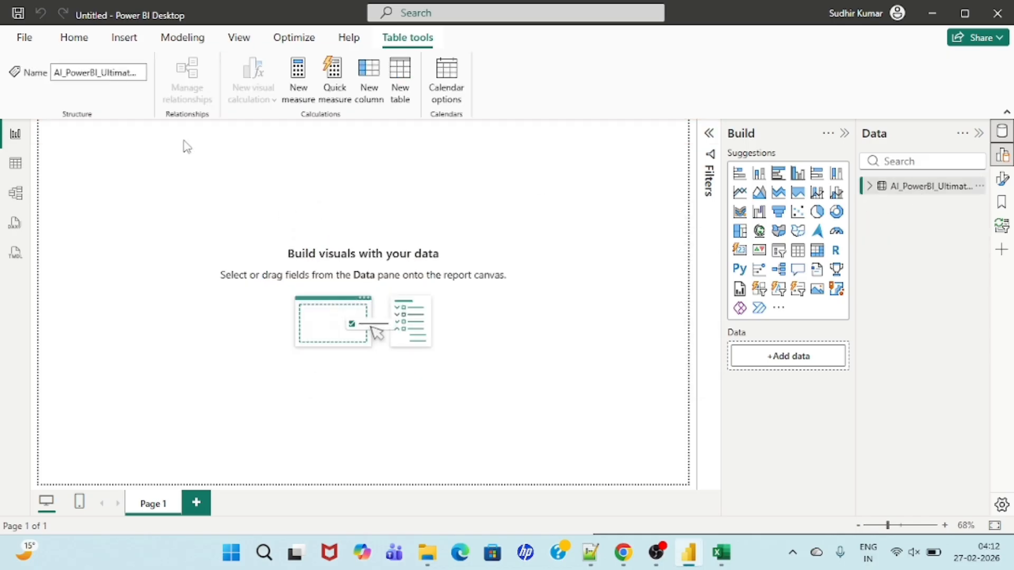
{"action": "left_click", "coordinate": [81, 40]}
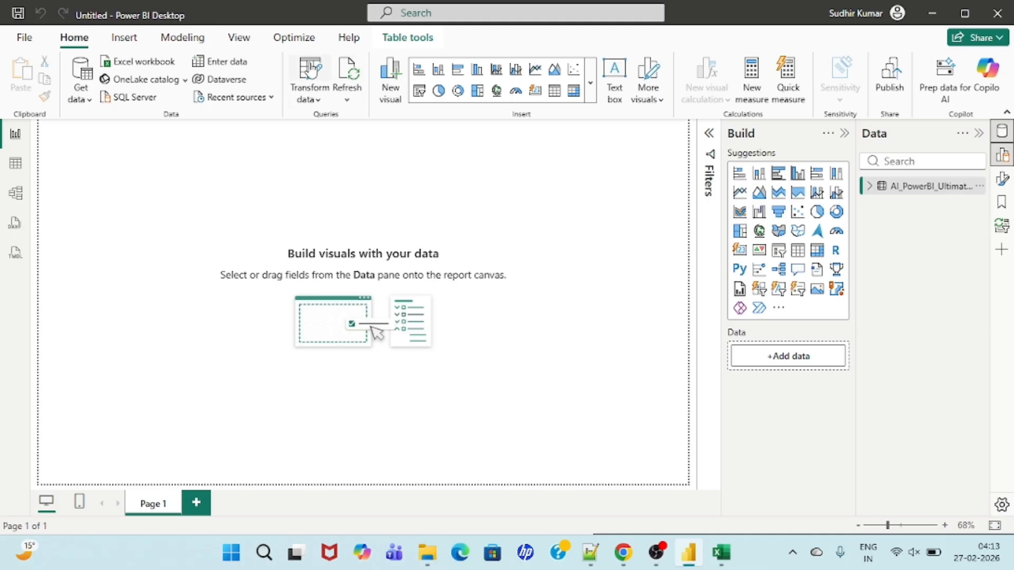
{"action": "left_click", "coordinate": [311, 71]}
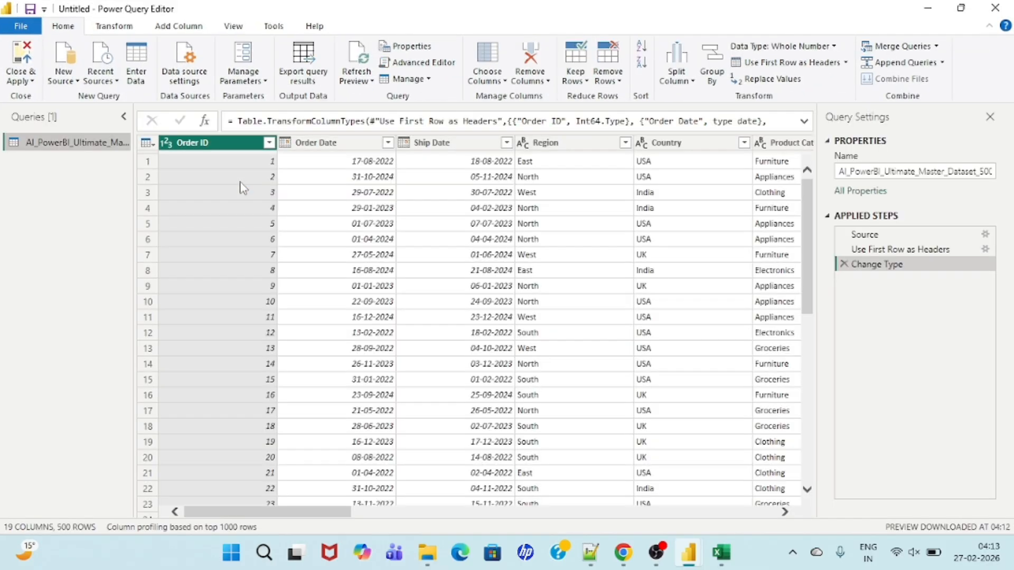
{"action": "scroll", "coordinate": [436, 176], "scroll_direction": "right", "scroll_amount": 5}
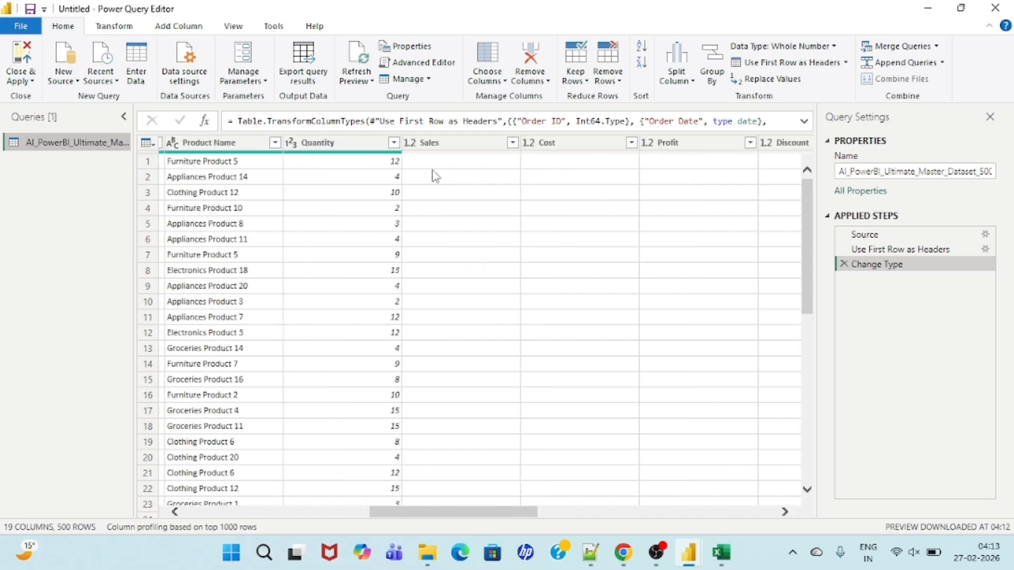
{"action": "scroll", "coordinate": [435, 176], "scroll_direction": "right", "scroll_amount": 10}
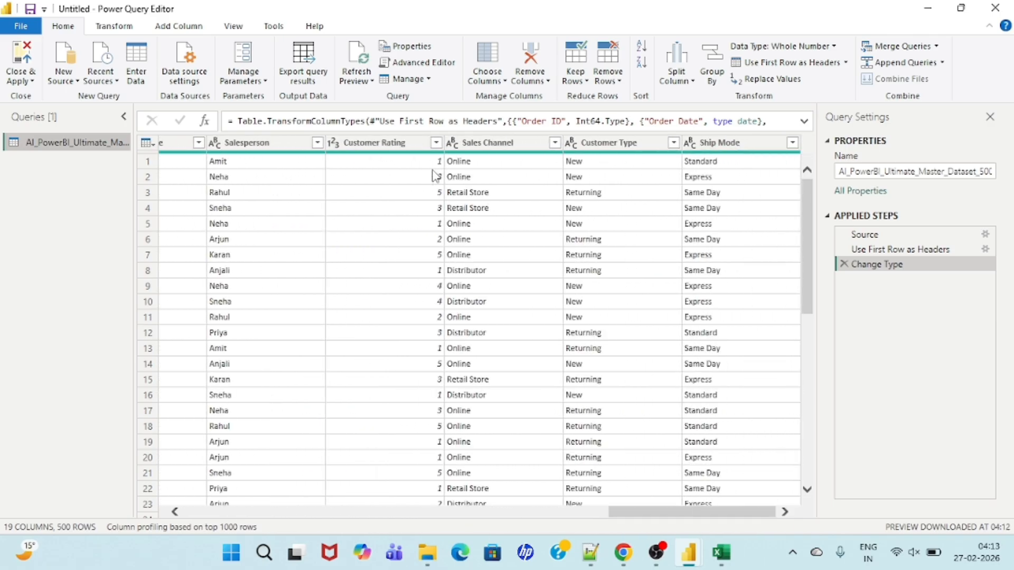
{"action": "scroll", "coordinate": [436, 176], "scroll_direction": "left", "scroll_amount": 15}
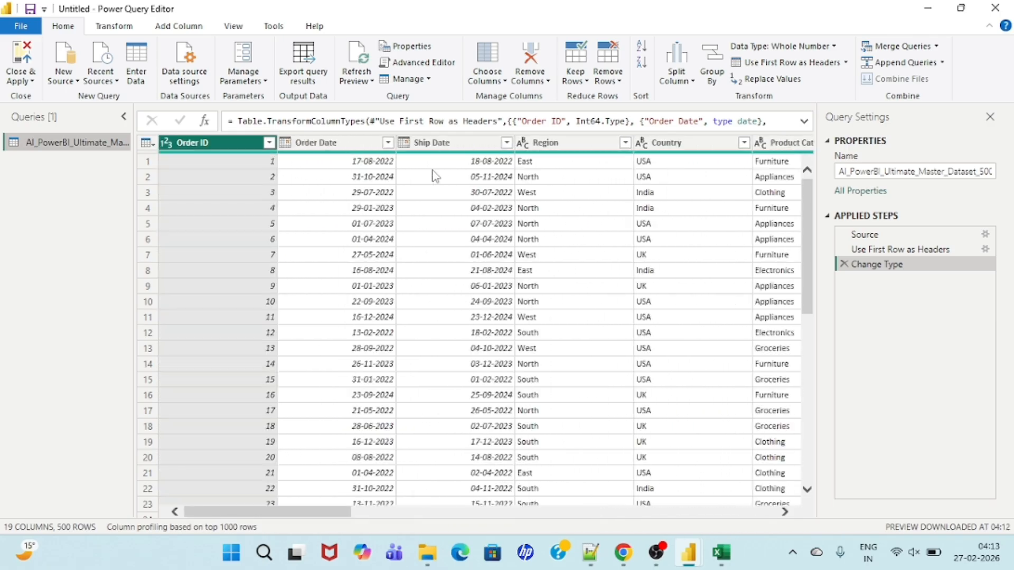
Step: Check the data type choices of the Order Date and Region columns, and close and apply the query
{"action": "left_click", "coordinate": [285, 146]}
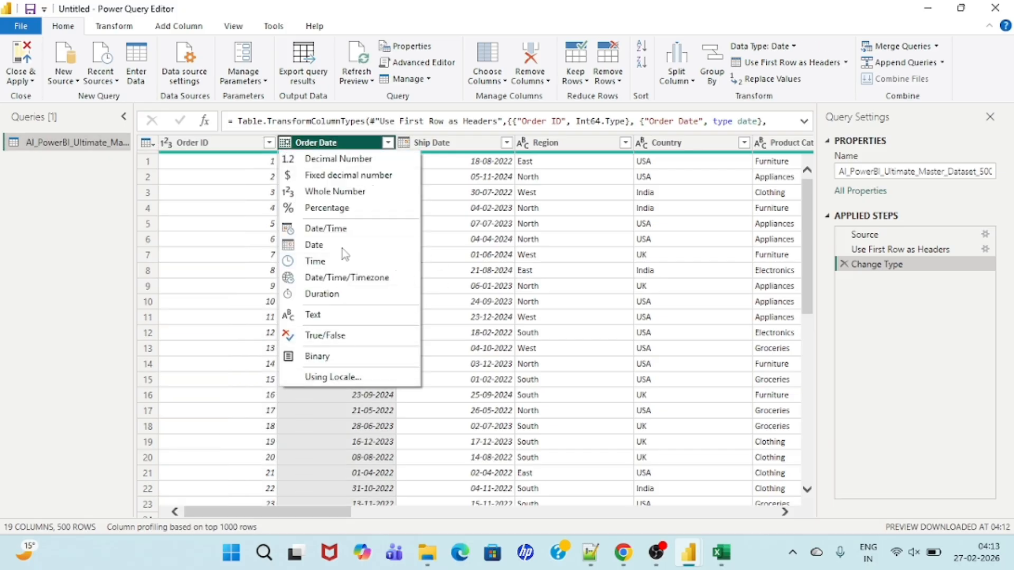
{"action": "left_click", "coordinate": [523, 144]}
{"action": "left_click", "coordinate": [524, 145]}
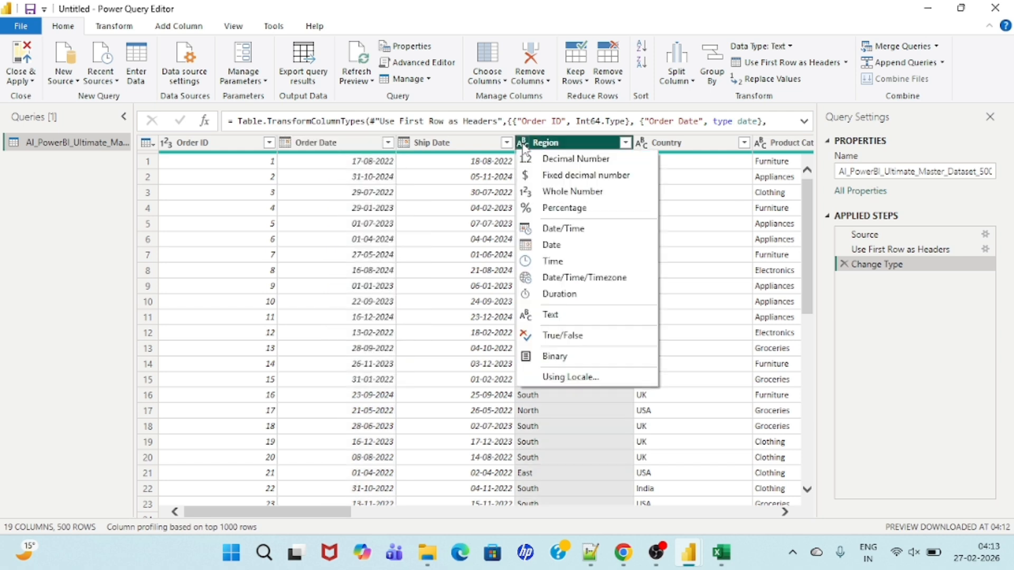
{"action": "left_click", "coordinate": [302, 195]}
{"action": "left_click", "coordinate": [27, 80]}
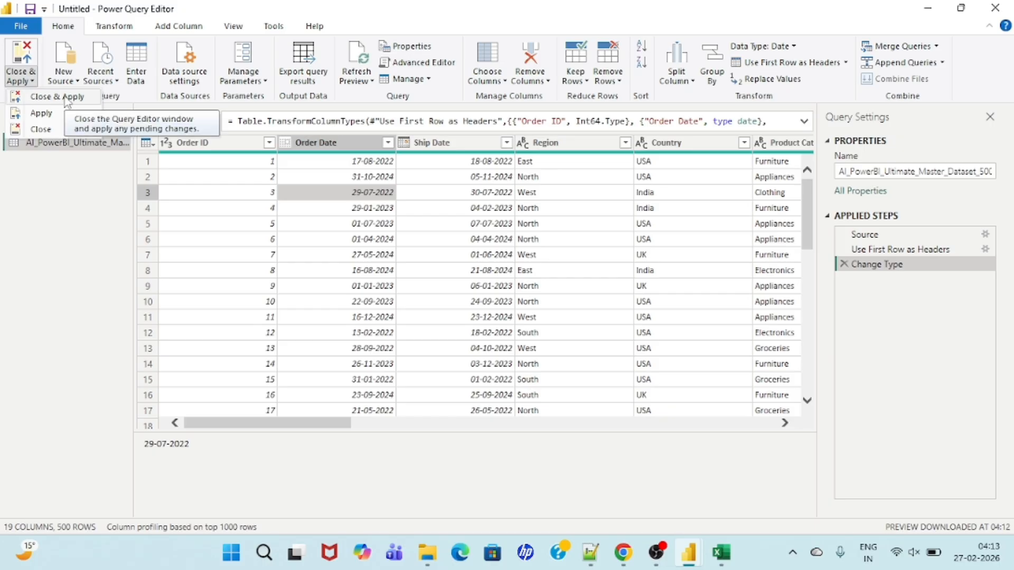
{"action": "left_click", "coordinate": [59, 97]}
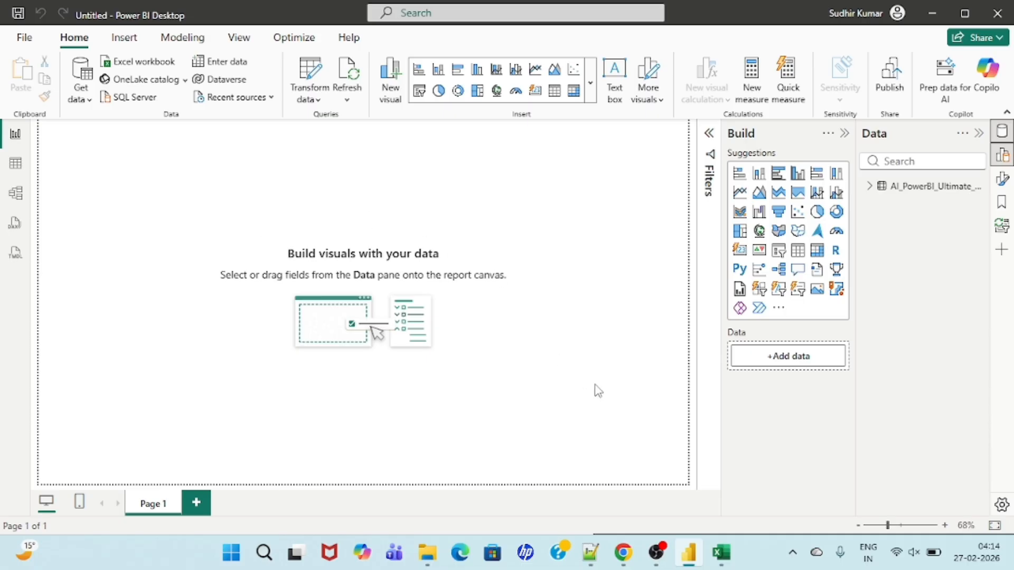
Step: Switch to Notepad++ and copy the first prompt in Prompts.txt, from "You are a business consultant." to "4. Strategic Recommendation"
{"action": "left_click", "coordinate": [591, 564]}
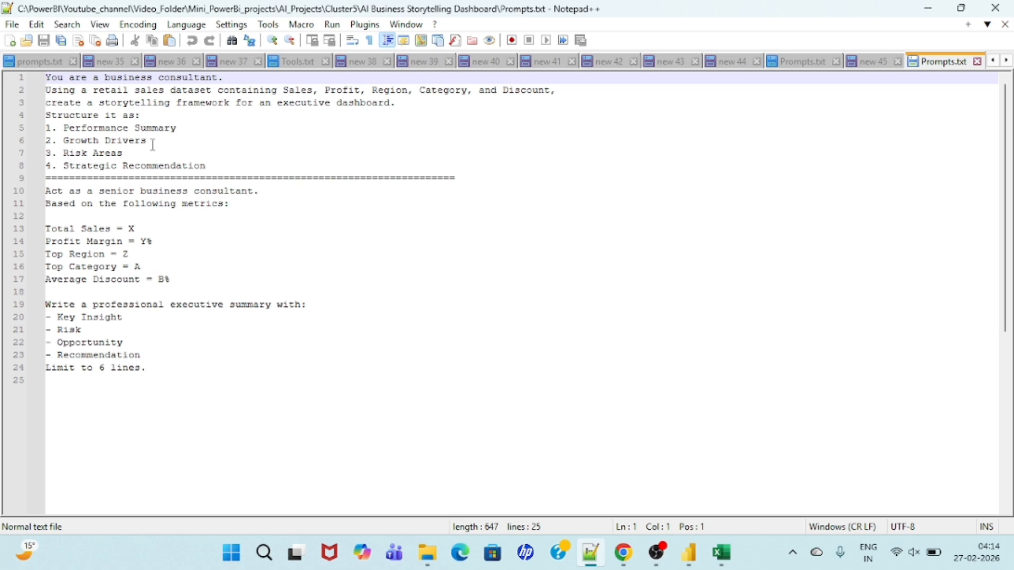
{"action": "left_click", "coordinate": [214, 167]}
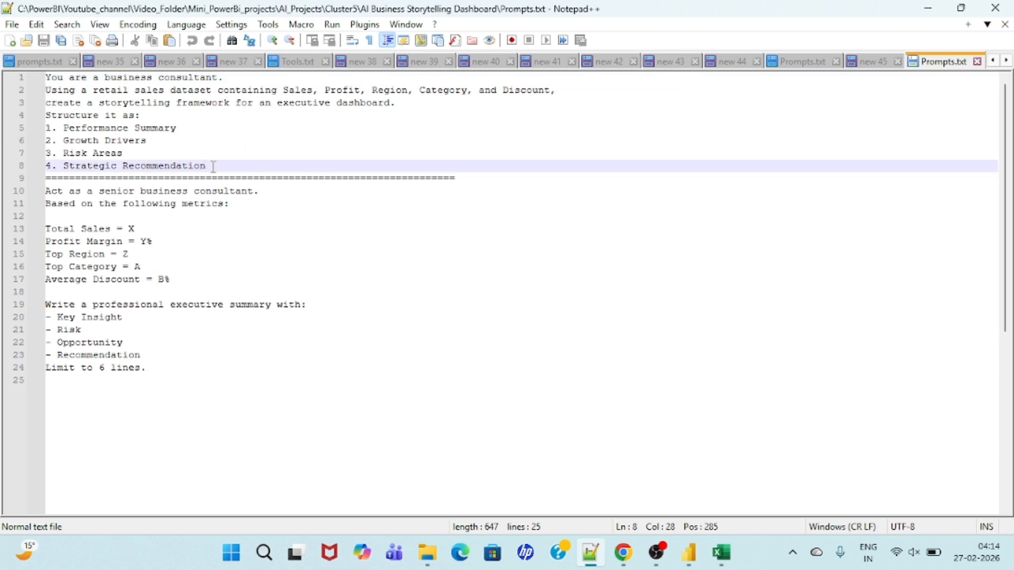
{"action": "left_click_drag", "start_coordinate": [213, 167], "coordinate": [39, 84]}
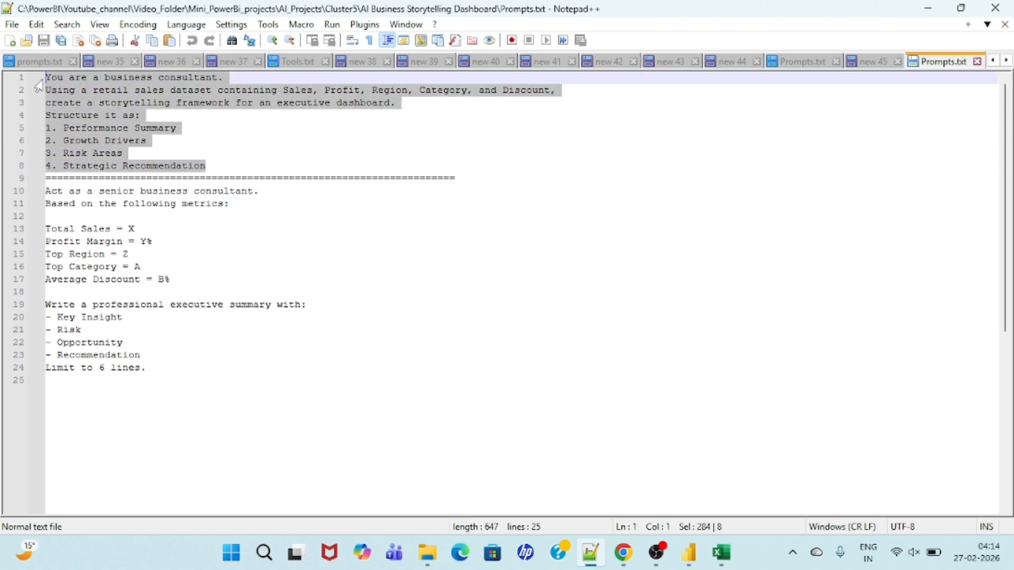
{"action": "left_click", "coordinate": [165, 104]}
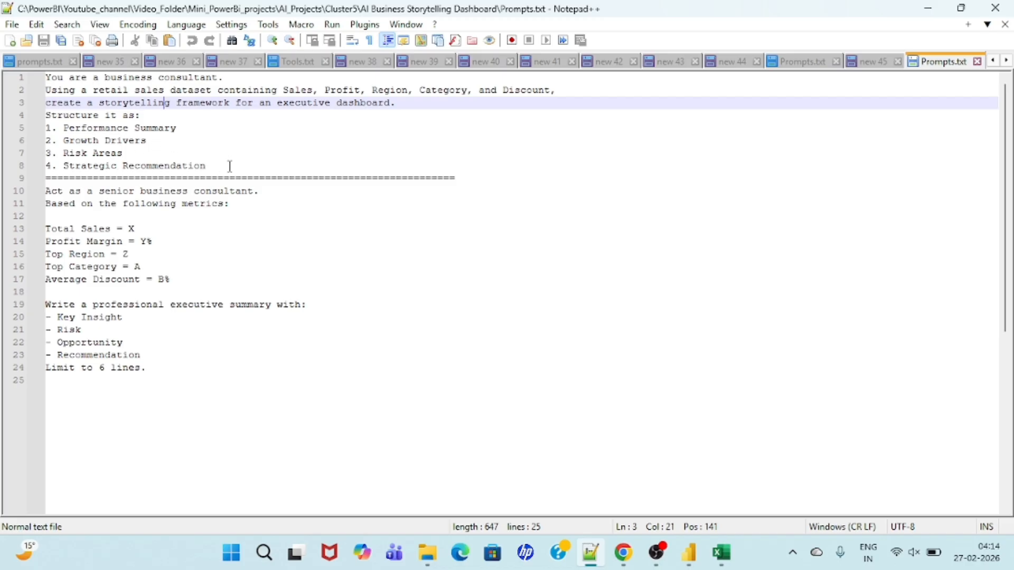
{"action": "left_click_drag", "start_coordinate": [231, 166], "coordinate": [38, 86]}
{"action": "key", "text": "ctrl+c"}
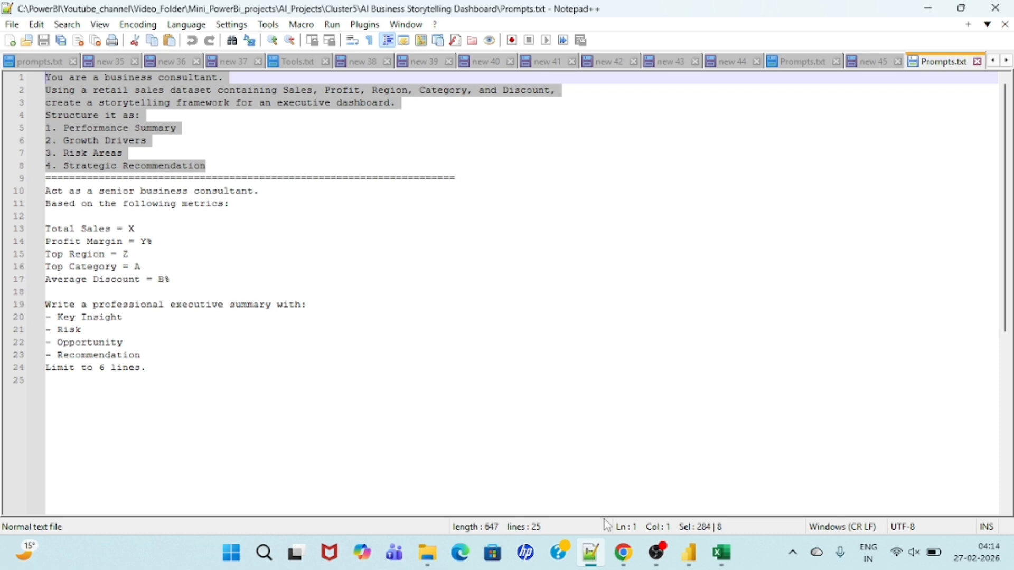
Step: Switch to ChatGPT in Chrome and submit the copied business consultant prompt for an executive dashboard storytelling framework
{"action": "left_click", "coordinate": [615, 559]}
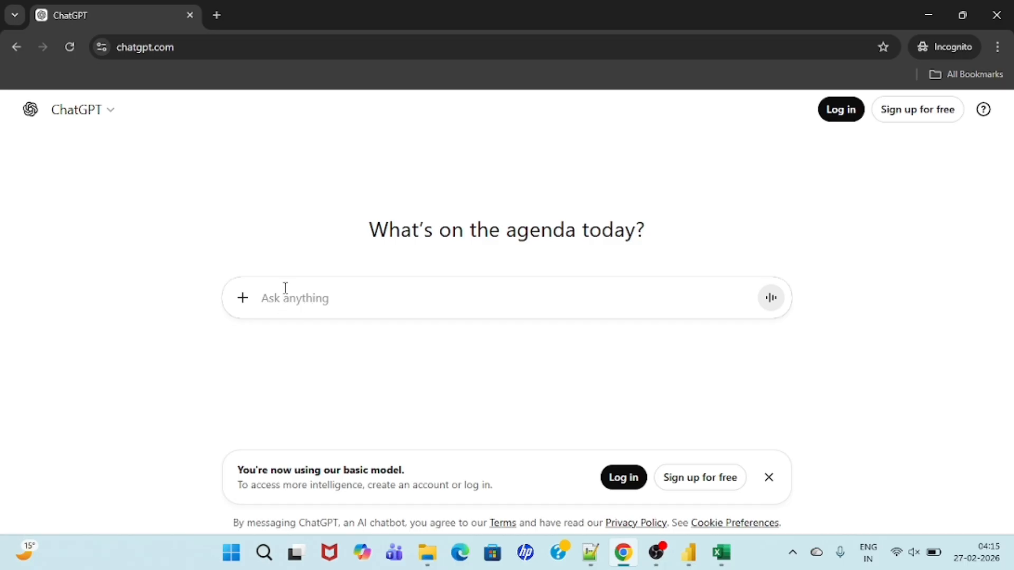
{"action": "key", "text": "ctrl+v"}
{"action": "key", "text": "Return"}
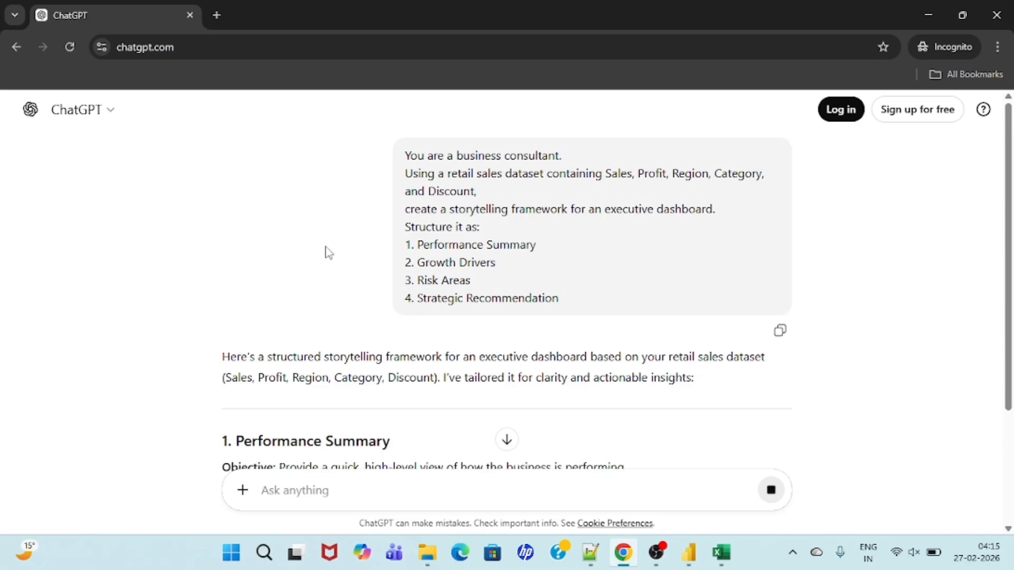
Step: Read through the generated storytelling framework from Performance Summary and Growth Drivers to Risk Areas and Strategic Recommendation
{"action": "scroll", "coordinate": [327, 252], "scroll_direction": "down", "scroll_amount": 5}
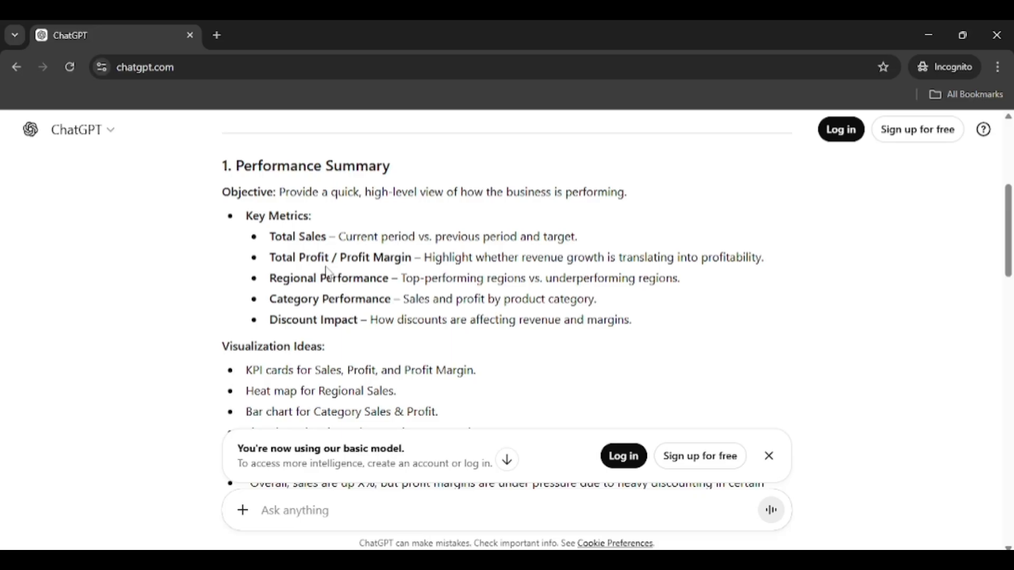
{"action": "scroll", "coordinate": [327, 272], "scroll_direction": "down", "scroll_amount": 3}
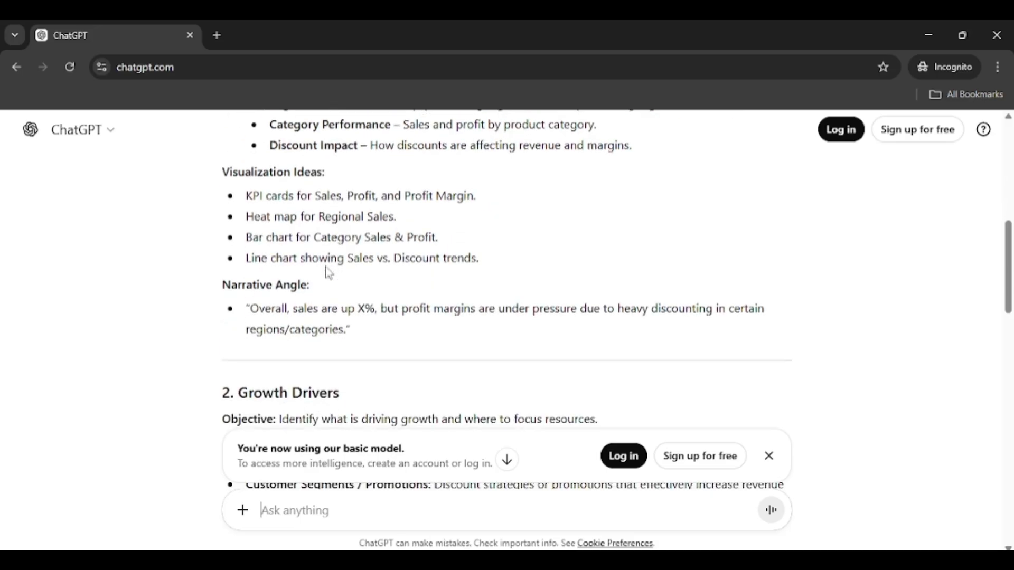
{"action": "scroll", "coordinate": [327, 271], "scroll_direction": "up", "scroll_amount": 2}
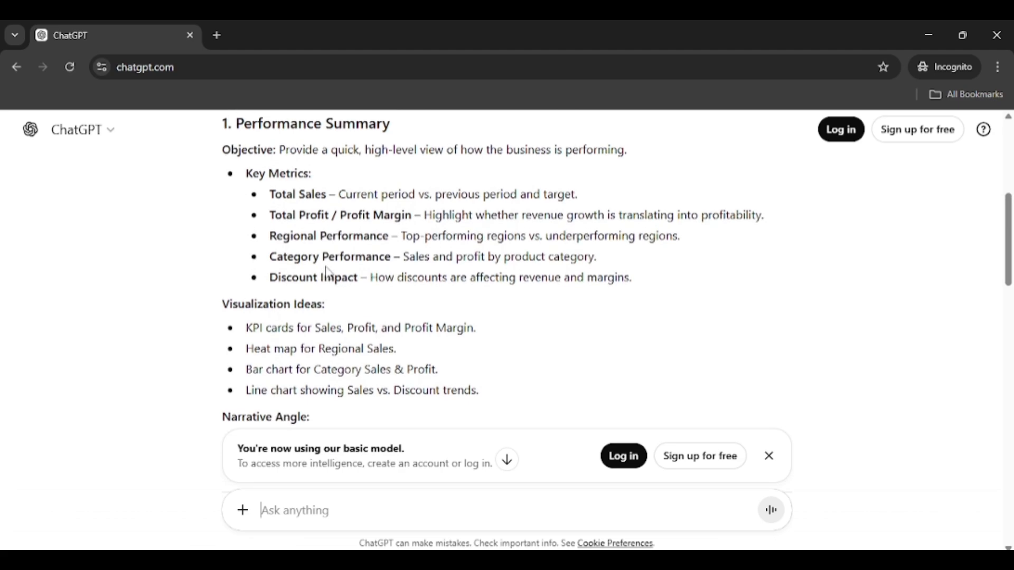
{"action": "scroll", "coordinate": [328, 272], "scroll_direction": "up", "scroll_amount": 1}
{"action": "scroll", "coordinate": [327, 267], "scroll_direction": "down", "scroll_amount": 2}
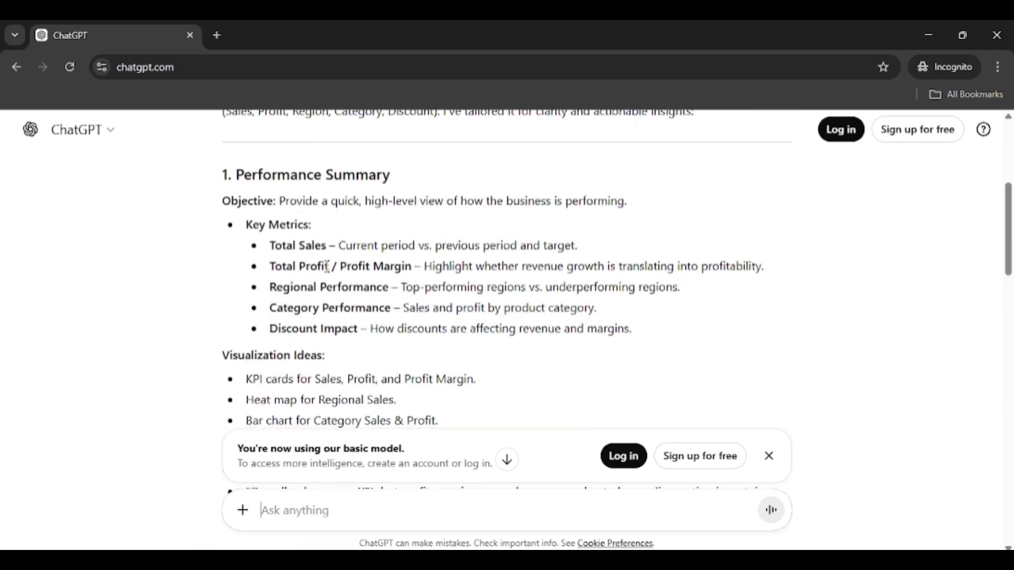
{"action": "scroll", "coordinate": [328, 265], "scroll_direction": "up", "scroll_amount": 2}
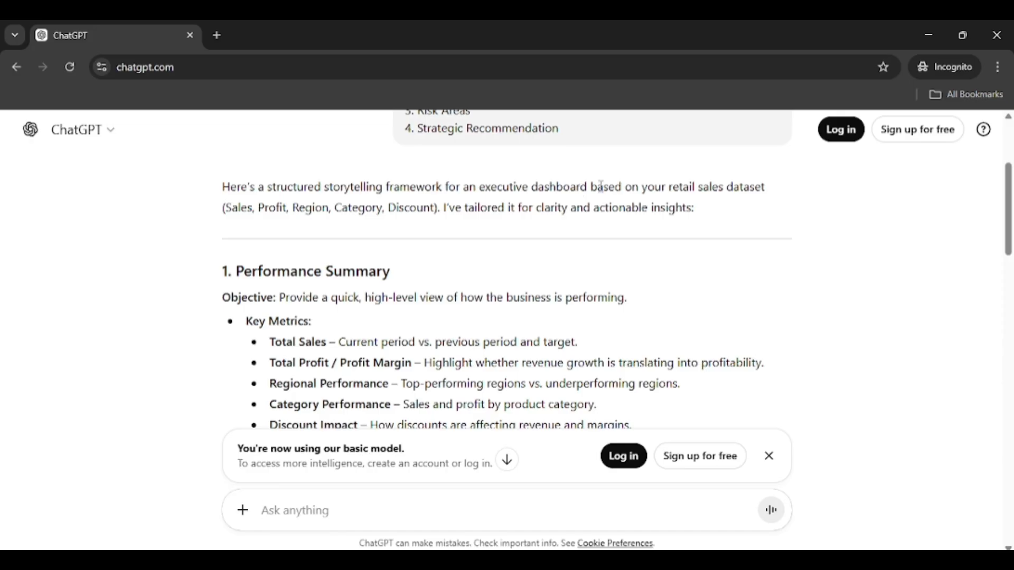
{"action": "scroll", "coordinate": [371, 238], "scroll_direction": "down", "scroll_amount": 3}
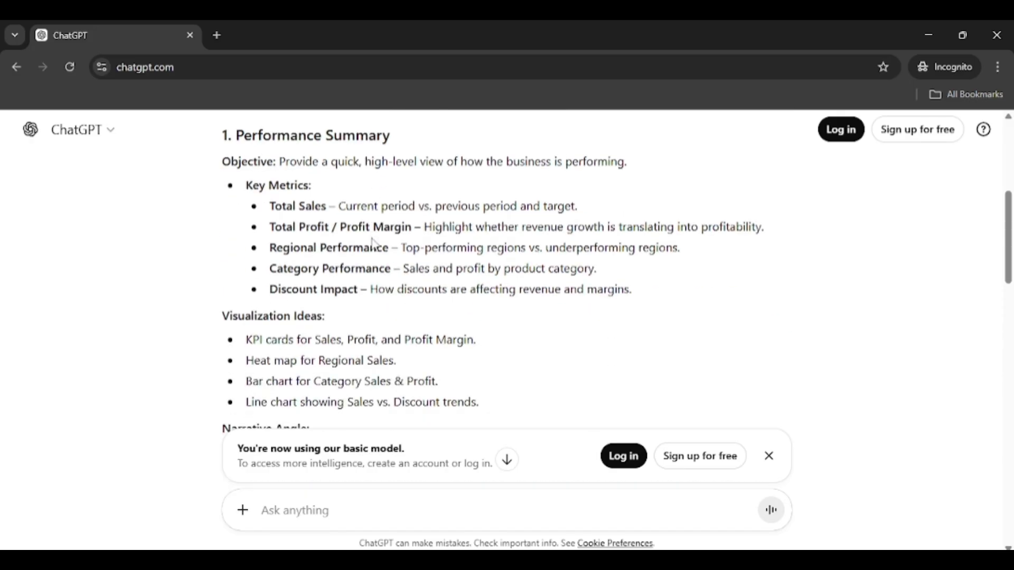
{"action": "scroll", "coordinate": [345, 249], "scroll_direction": "down", "scroll_amount": 5}
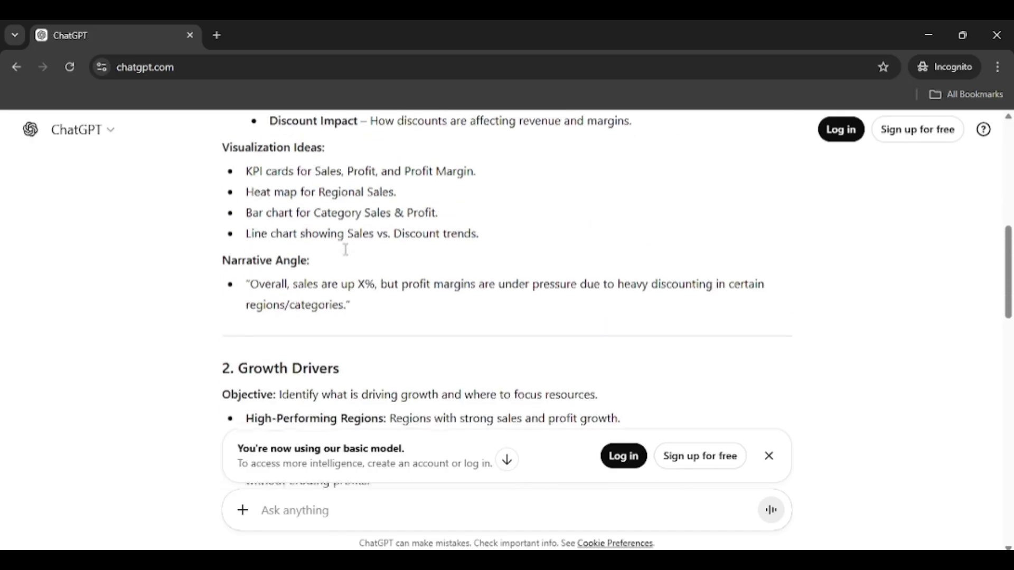
{"action": "scroll", "coordinate": [351, 263], "scroll_direction": "down", "scroll_amount": 4}
{"action": "scroll", "coordinate": [355, 263], "scroll_direction": "down", "scroll_amount": 4}
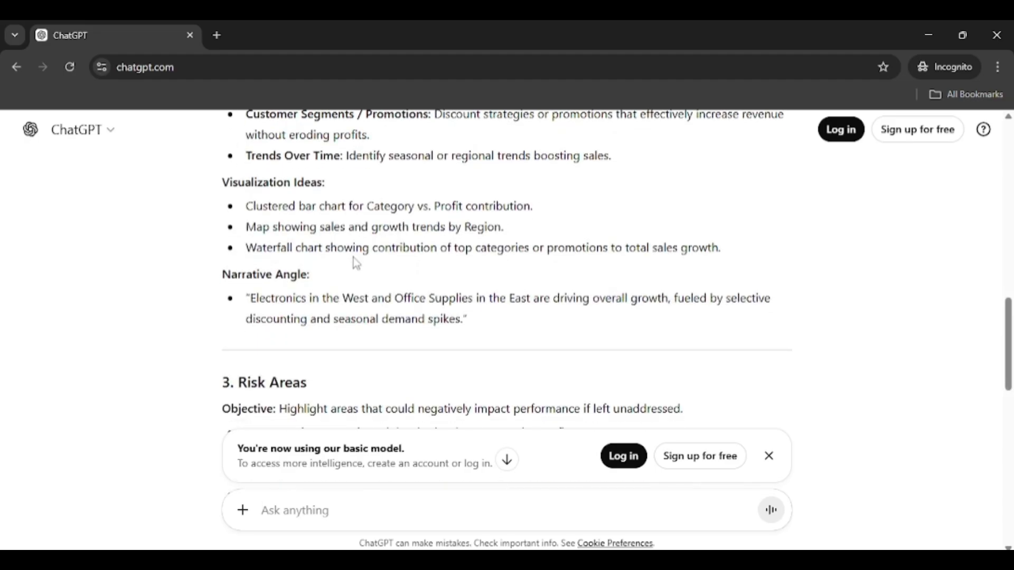
{"action": "scroll", "coordinate": [416, 285], "scroll_direction": "down", "scroll_amount": 5}
{"action": "scroll", "coordinate": [402, 277], "scroll_direction": "down", "scroll_amount": 2}
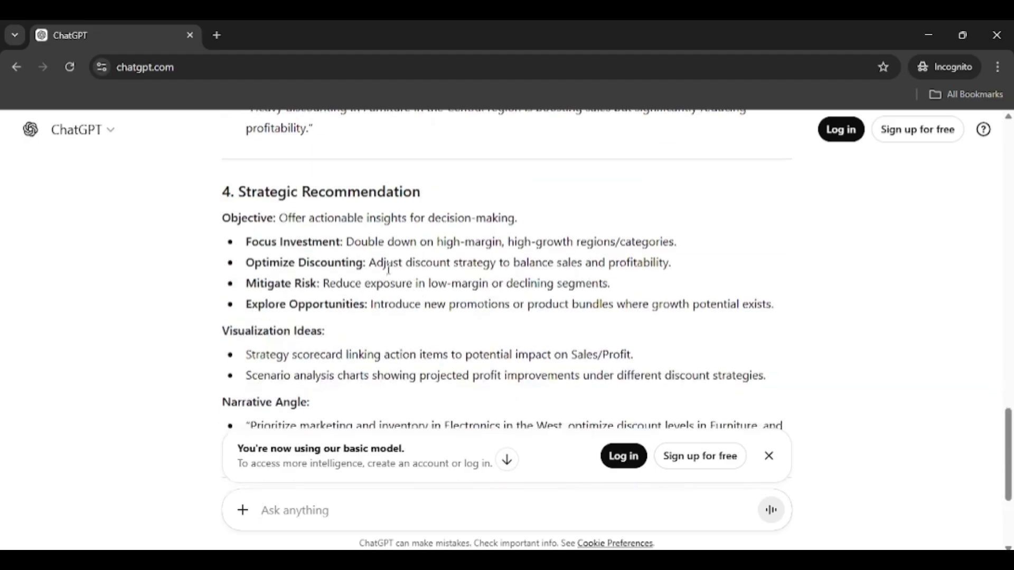
{"action": "scroll", "coordinate": [347, 259], "scroll_direction": "down", "scroll_amount": 3}
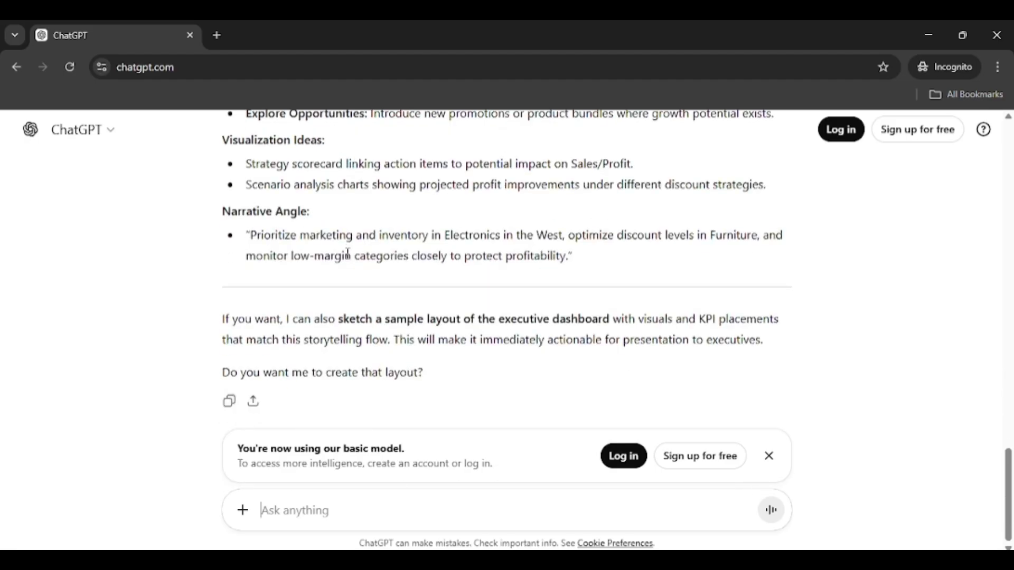
Step: Compare the prompt's four requested sections with the Performance Summary and Growth Drivers sections of the answer
{"action": "scroll", "coordinate": [347, 254], "scroll_direction": "up", "scroll_amount": 18}
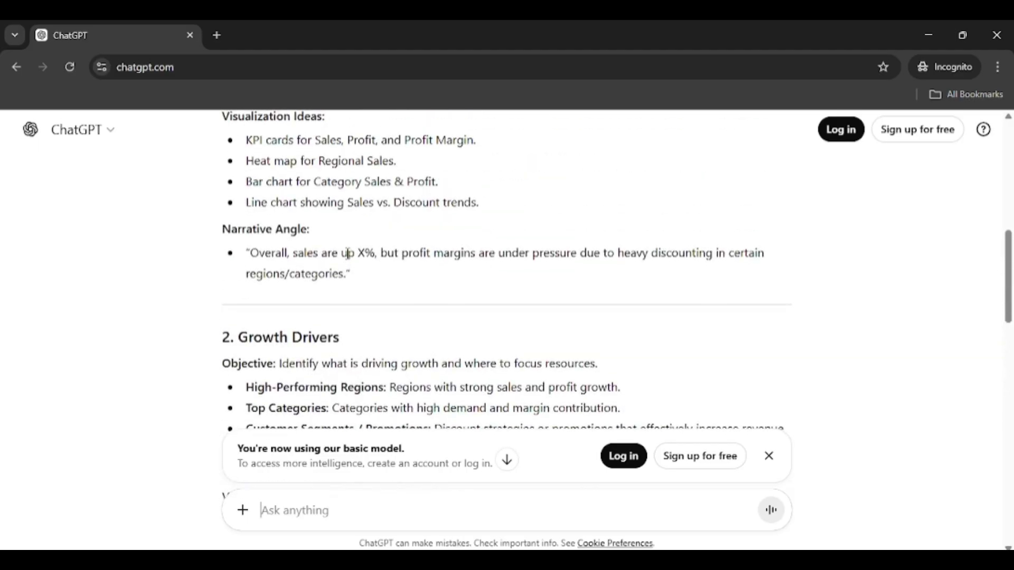
{"action": "scroll", "coordinate": [347, 254], "scroll_direction": "up", "scroll_amount": 3}
{"action": "scroll", "coordinate": [347, 254], "scroll_direction": "down", "scroll_amount": 2}
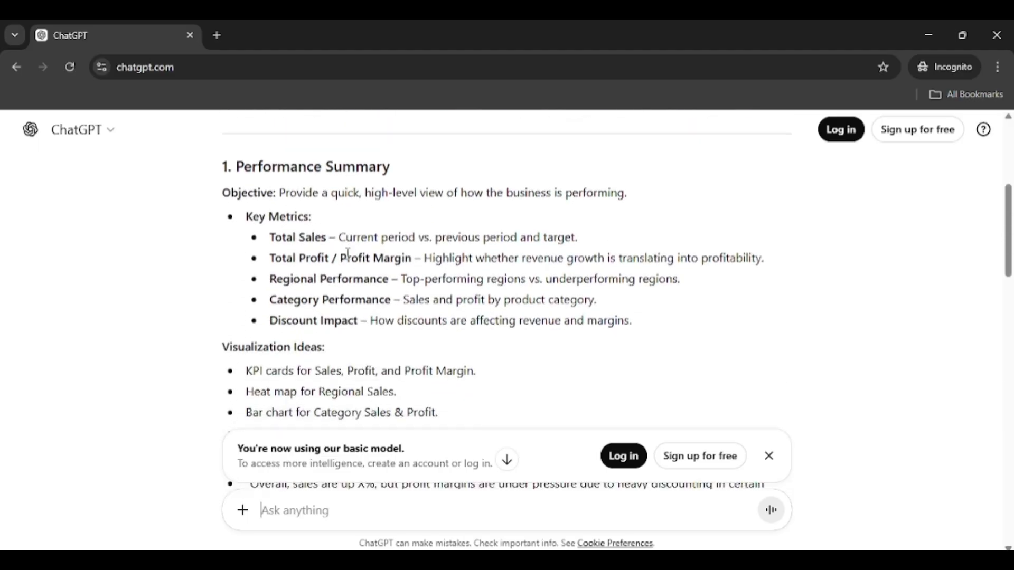
{"action": "scroll", "coordinate": [348, 254], "scroll_direction": "up", "scroll_amount": 5}
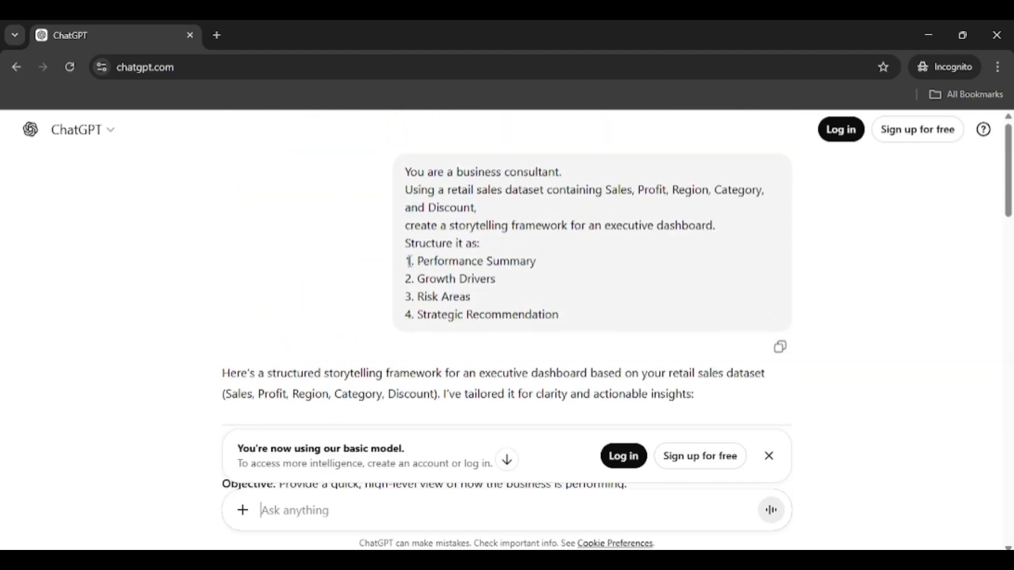
{"action": "left_click_drag", "start_coordinate": [410, 261], "coordinate": [523, 314]}
{"action": "left_click", "coordinate": [546, 316]}
{"action": "scroll", "coordinate": [355, 317], "scroll_direction": "down", "scroll_amount": 5}
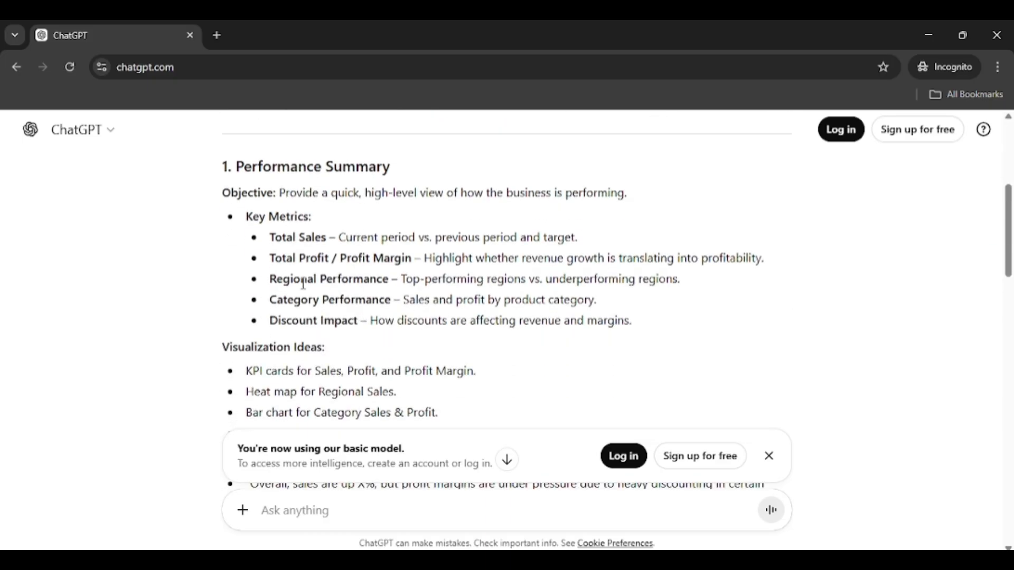
{"action": "scroll", "coordinate": [303, 283], "scroll_direction": "down", "scroll_amount": 5}
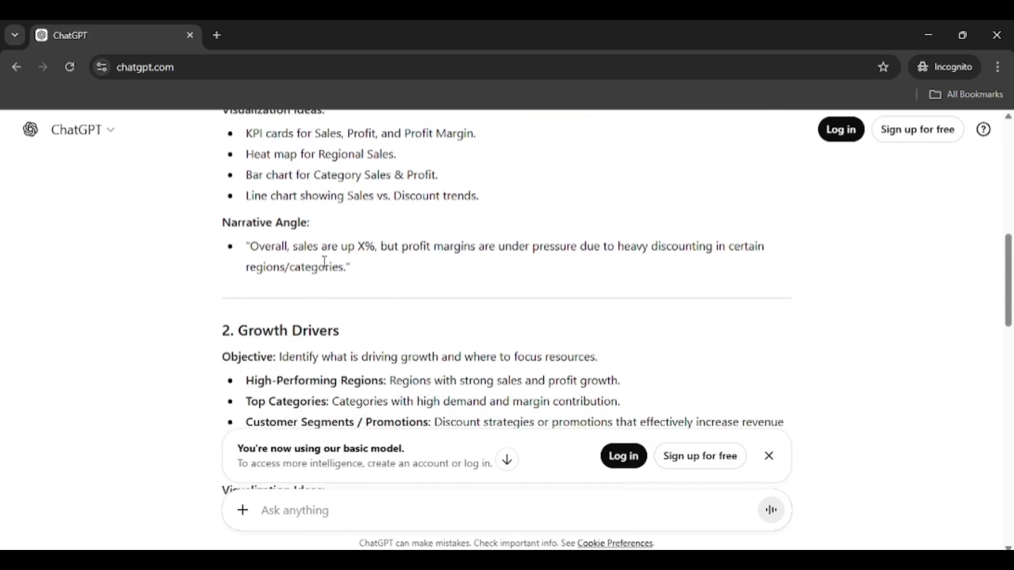
{"action": "scroll", "coordinate": [324, 262], "scroll_direction": "down", "scroll_amount": 3}
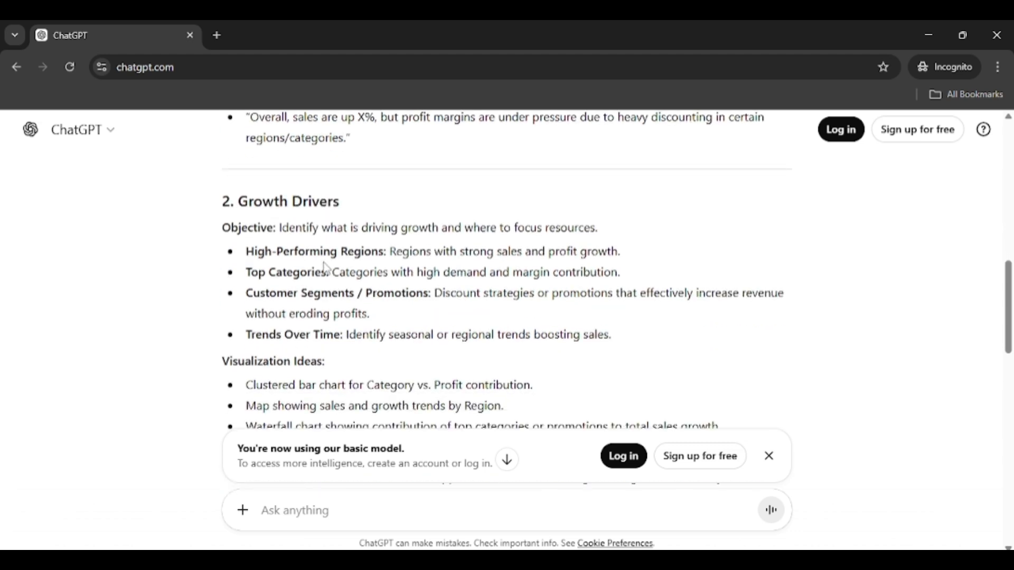
{"action": "scroll", "coordinate": [325, 267], "scroll_direction": "up", "scroll_amount": 6}
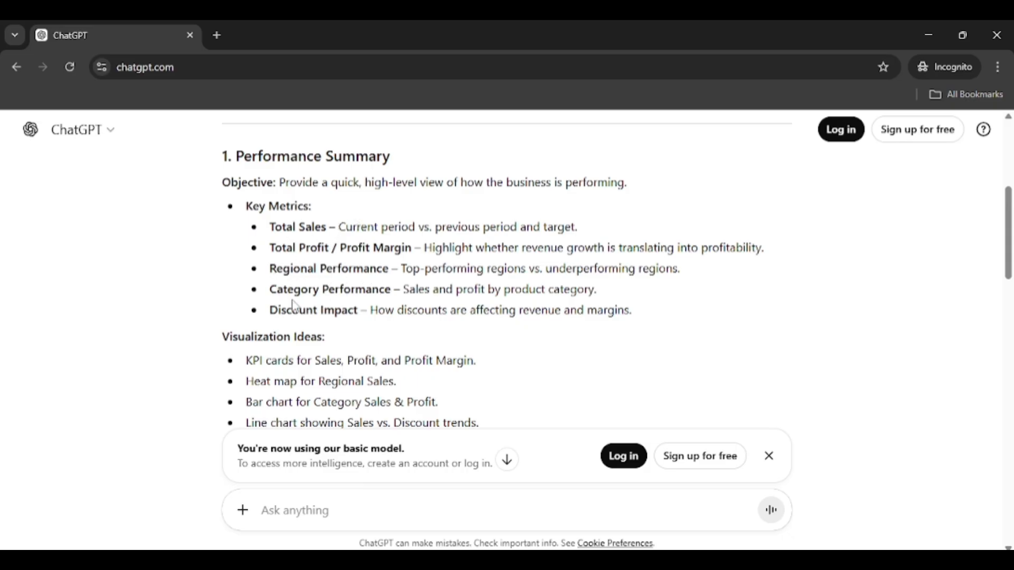
Step: Examine the visualization ideas under Performance Summary, particularly the KPI cards line, and dismiss the login notice
{"action": "scroll", "coordinate": [346, 310], "scroll_direction": "down", "scroll_amount": 1}
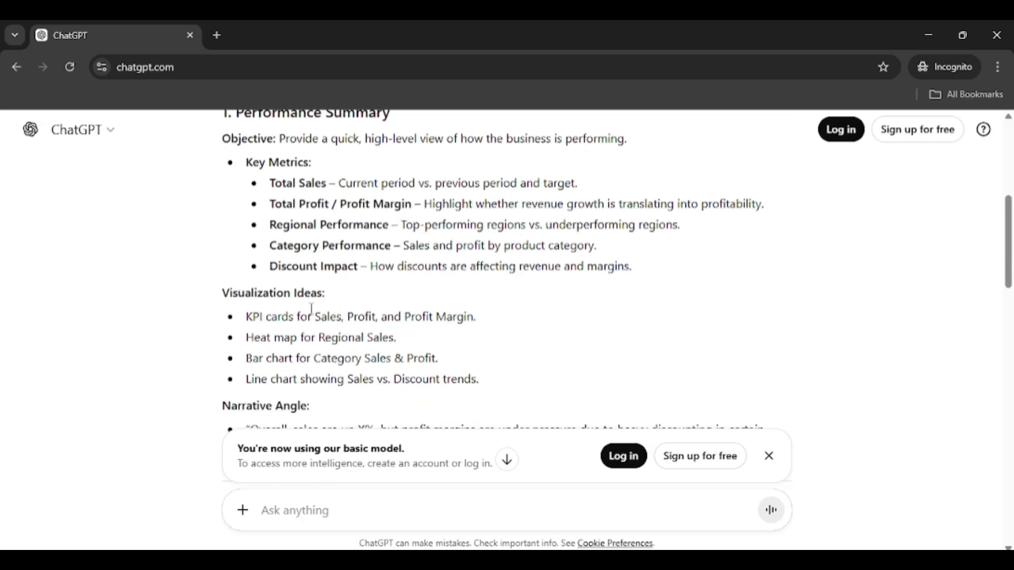
{"action": "left_click_drag", "start_coordinate": [223, 296], "coordinate": [323, 294]}
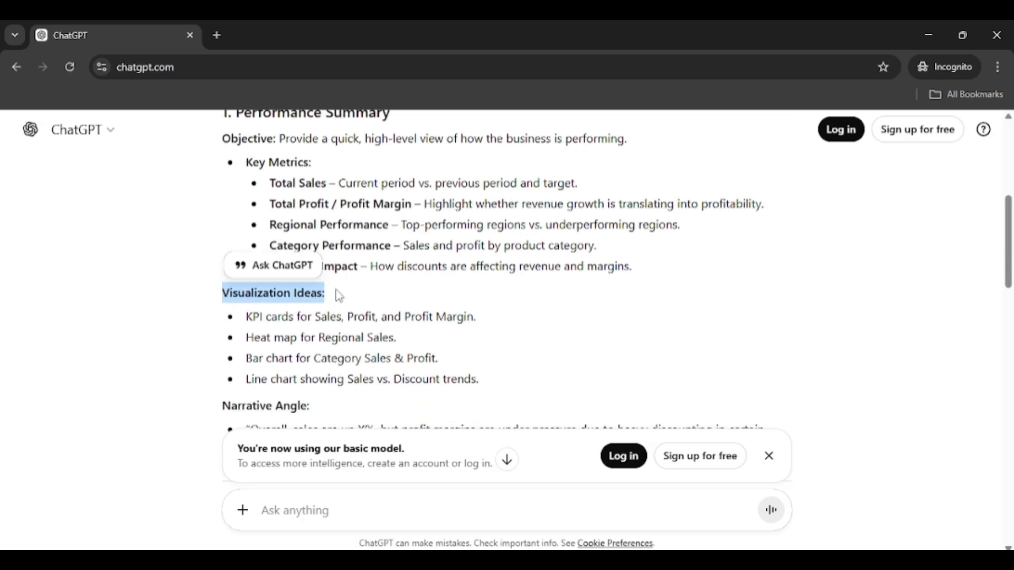
{"action": "left_click", "coordinate": [324, 300]}
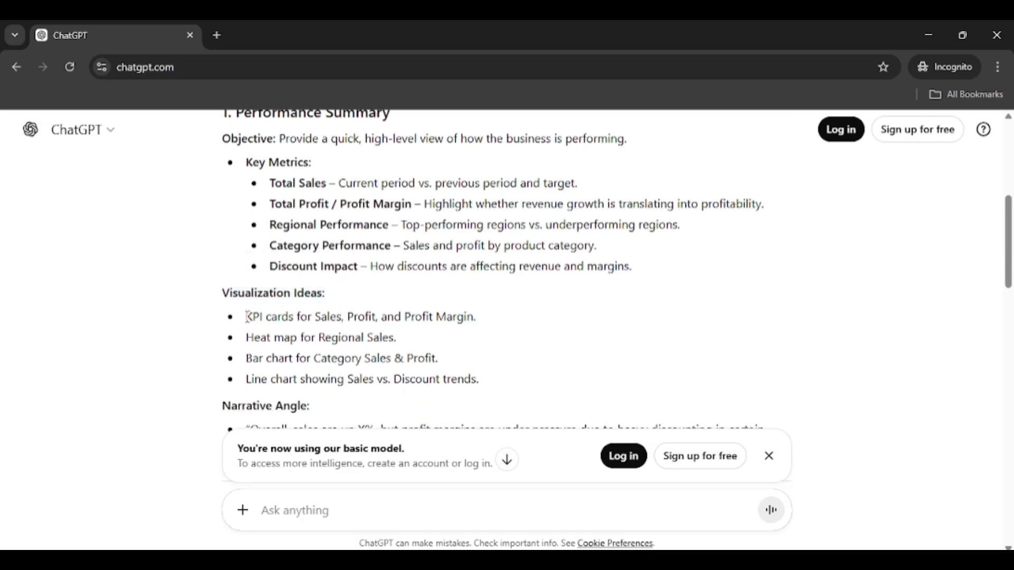
{"action": "left_click_drag", "start_coordinate": [247, 317], "coordinate": [352, 317]}
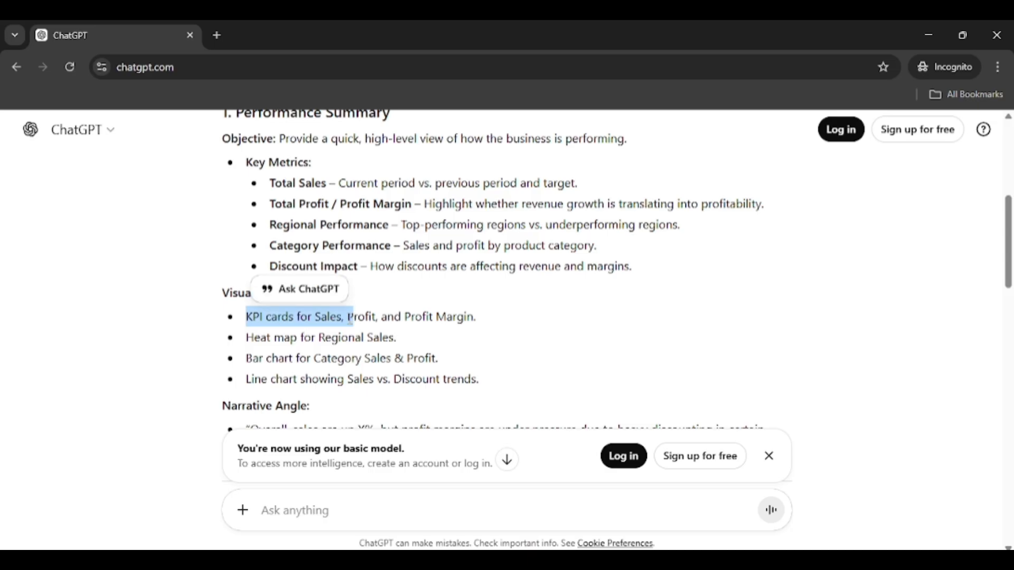
{"action": "left_click", "coordinate": [327, 317]}
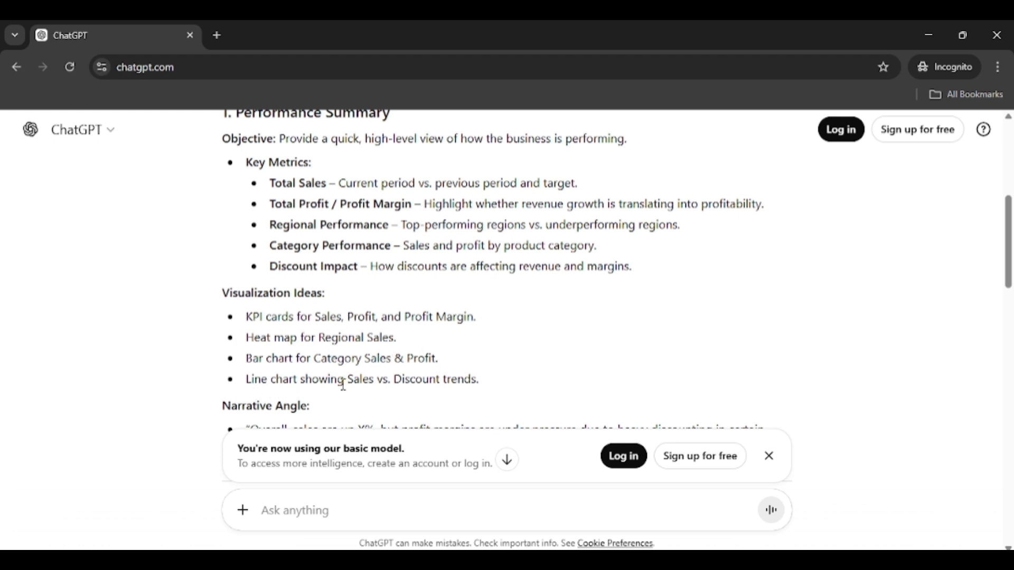
{"action": "left_click_drag", "start_coordinate": [480, 381], "coordinate": [468, 319]}
{"action": "left_click", "coordinate": [245, 322]}
{"action": "left_click", "coordinate": [468, 320]}
{"action": "left_click_drag", "start_coordinate": [247, 321], "coordinate": [469, 318]}
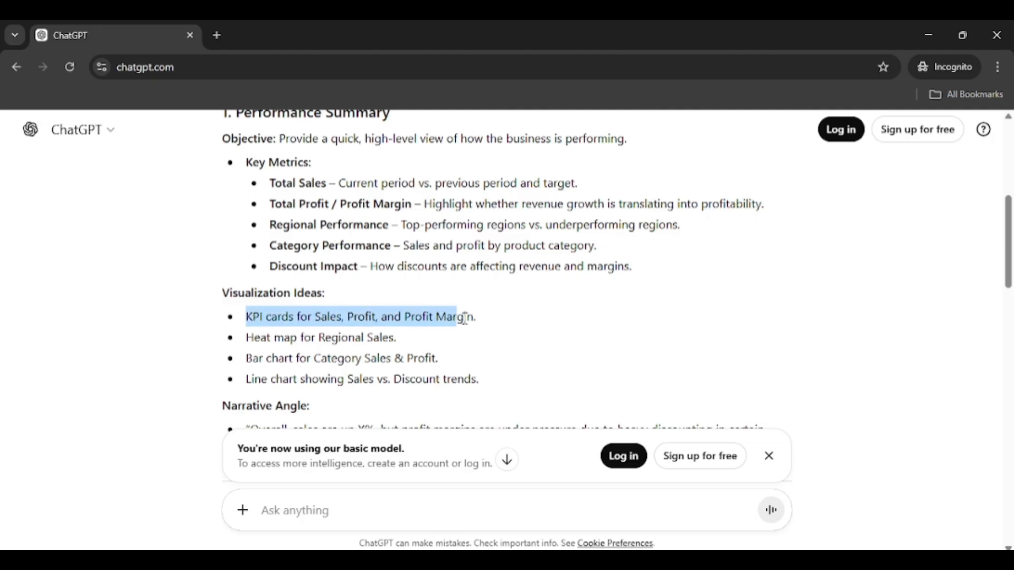
{"action": "left_click", "coordinate": [468, 319]}
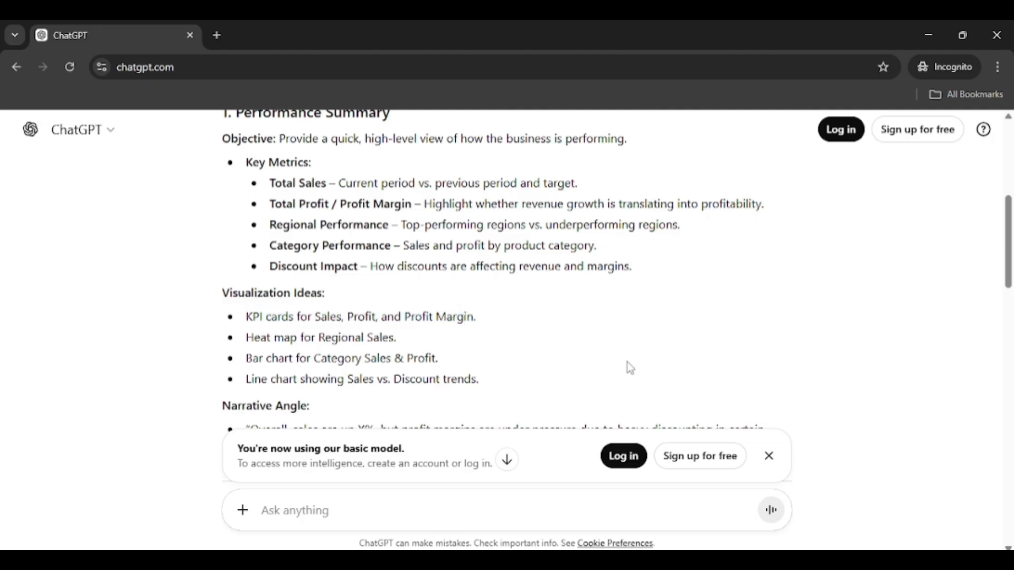
{"action": "left_click", "coordinate": [771, 457]}
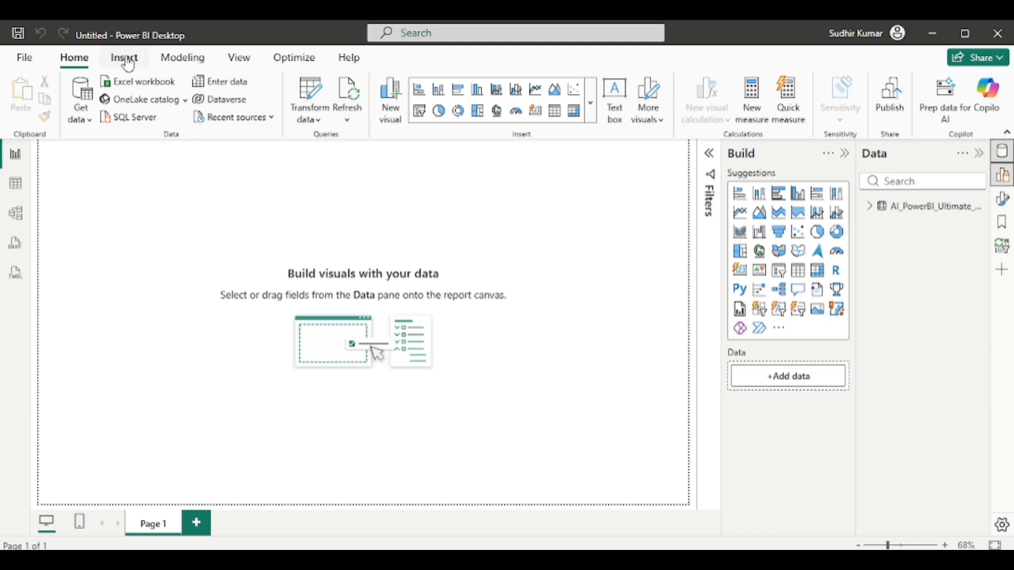
Step: Switch to Power BI Desktop and apply the custom report theme from the file AI Intelligence Pro Theme.Json
{"action": "left_click", "coordinate": [240, 59]}
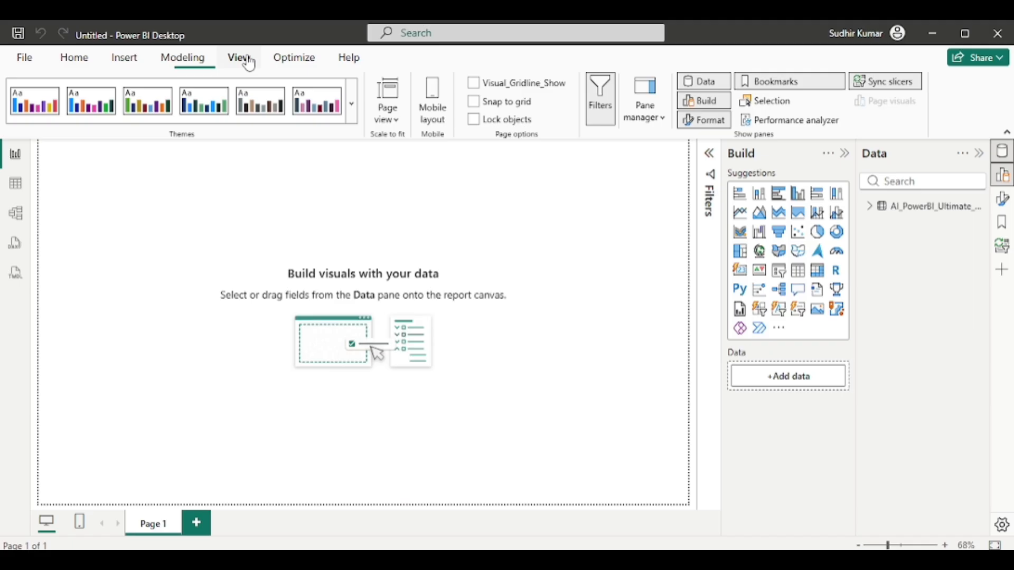
{"action": "left_click", "coordinate": [352, 104]}
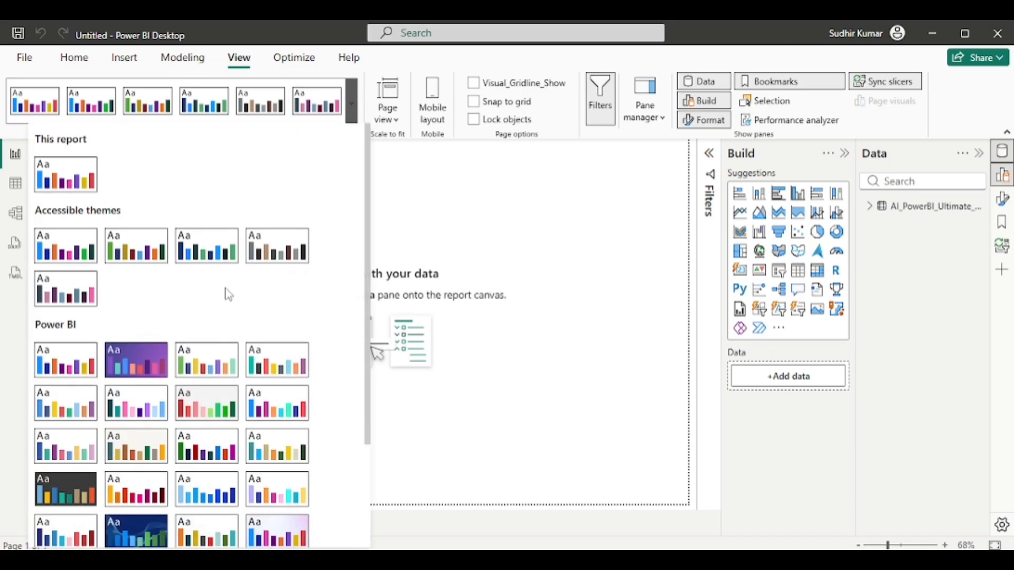
{"action": "scroll", "coordinate": [224, 291], "scroll_direction": "down", "scroll_amount": 3}
{"action": "left_click", "coordinate": [84, 438]}
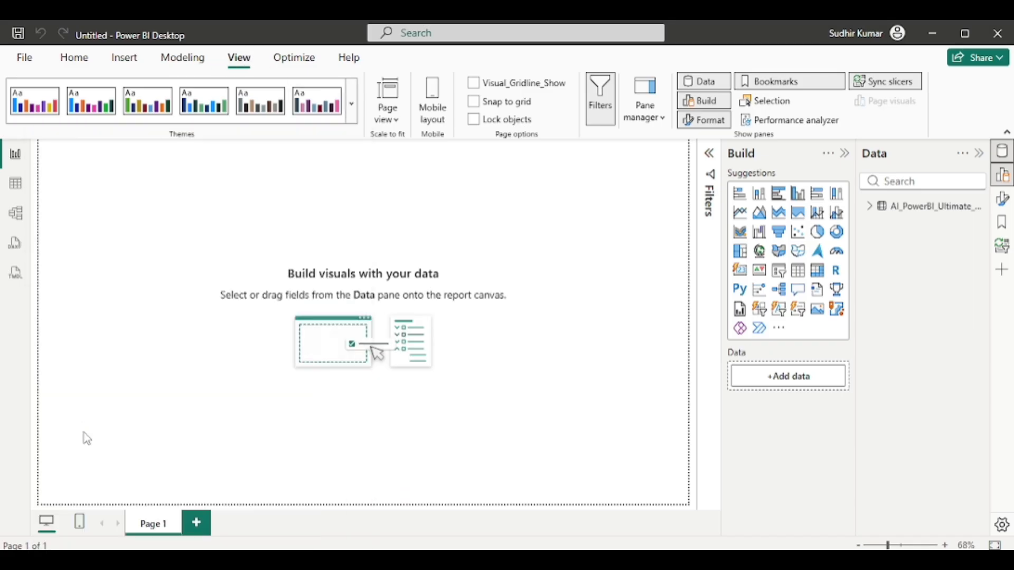
{"action": "left_click", "coordinate": [232, 150]}
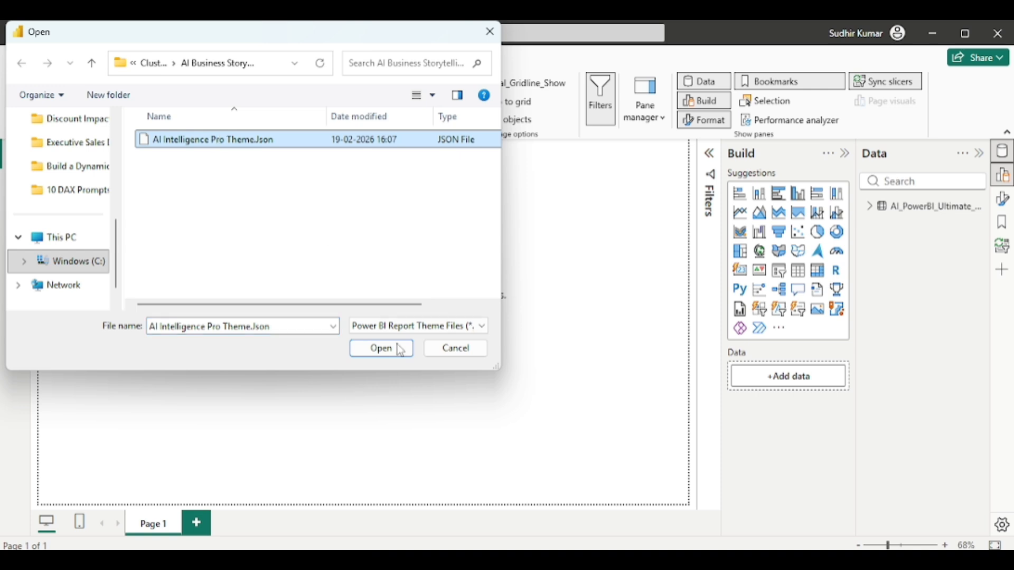
{"action": "left_click", "coordinate": [379, 349]}
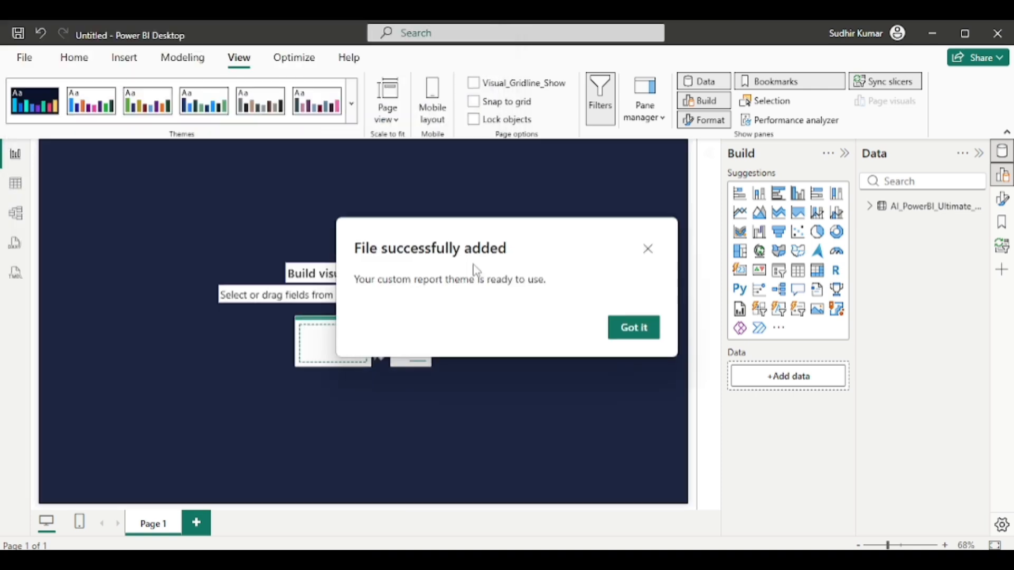
{"action": "left_click", "coordinate": [633, 326]}
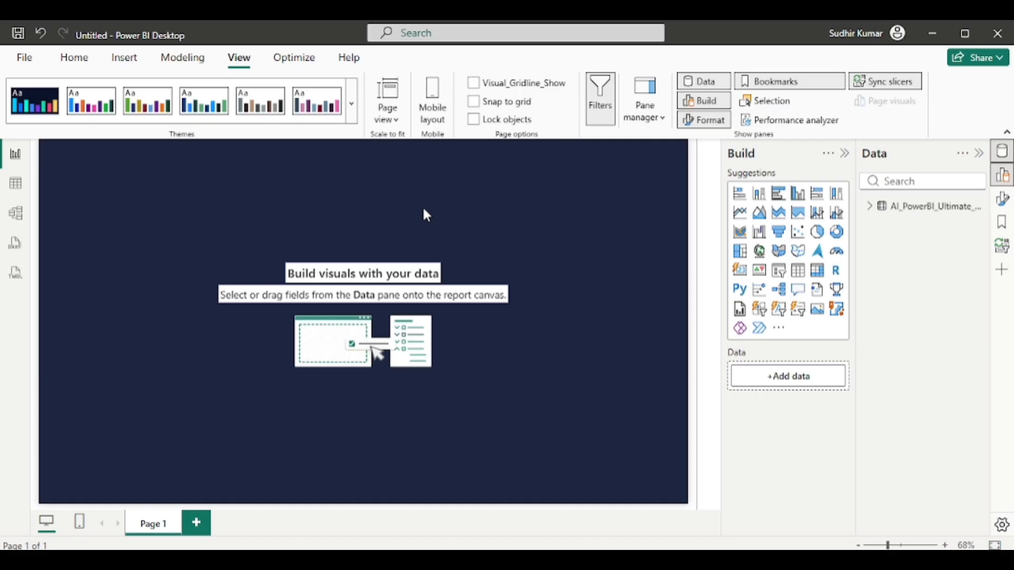
Step: Create a new calculated table named Datetable and begin its formula with ADDCOLUMNS around a CALENDAR function
{"action": "left_click", "coordinate": [183, 59]}
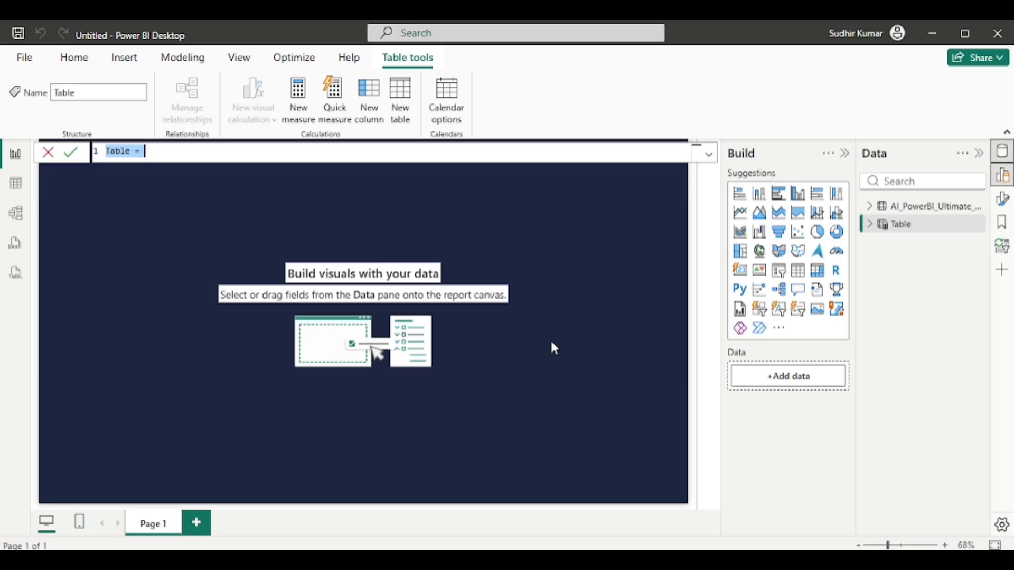
{"action": "type", "text": "Datetable="}
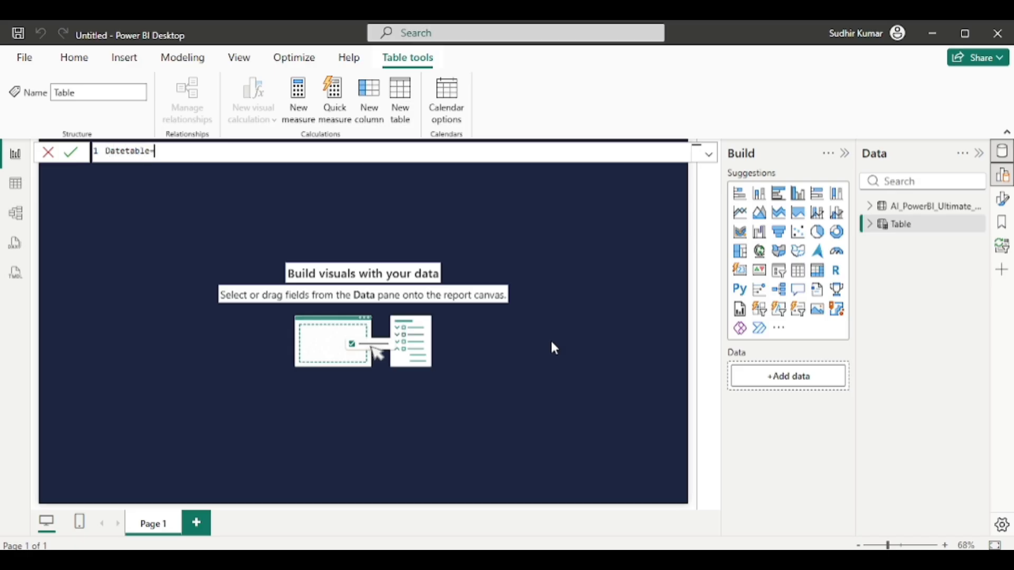
{"action": "type", "text": "add"}
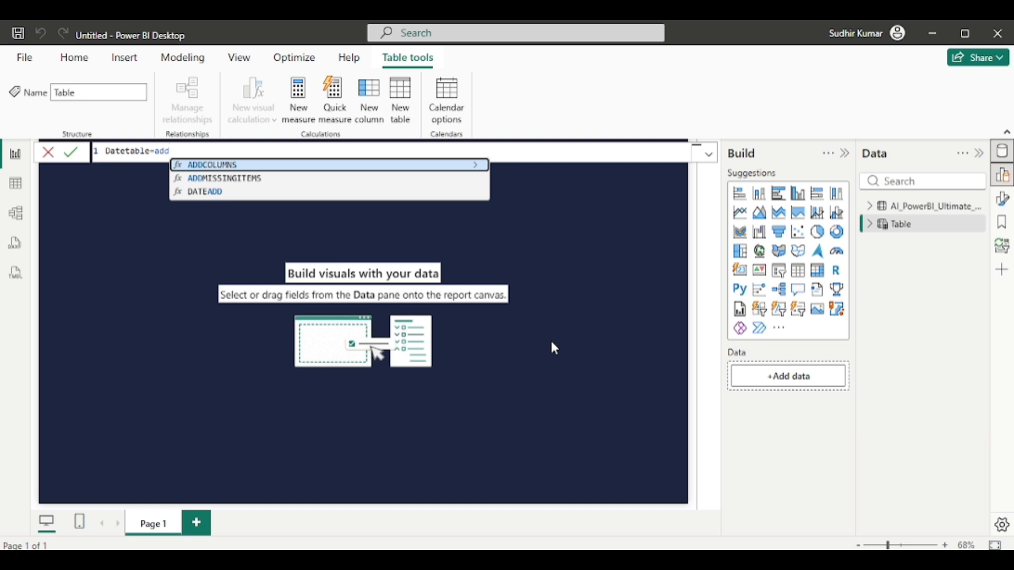
{"action": "key", "text": "Tab"}
{"action": "type", "text": "ca"}
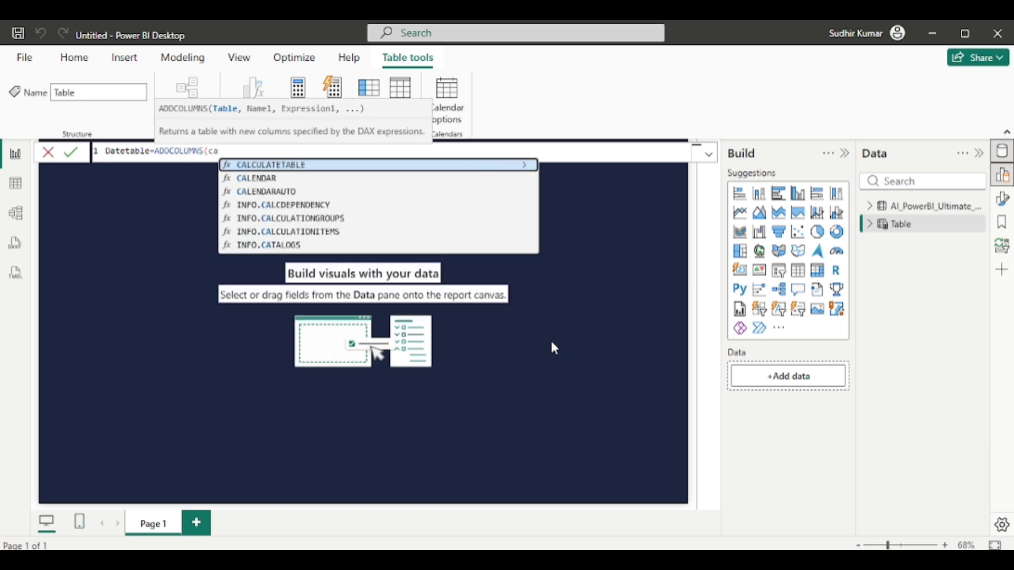
{"action": "key", "text": "Down"}
{"action": "key", "text": "Tab"}
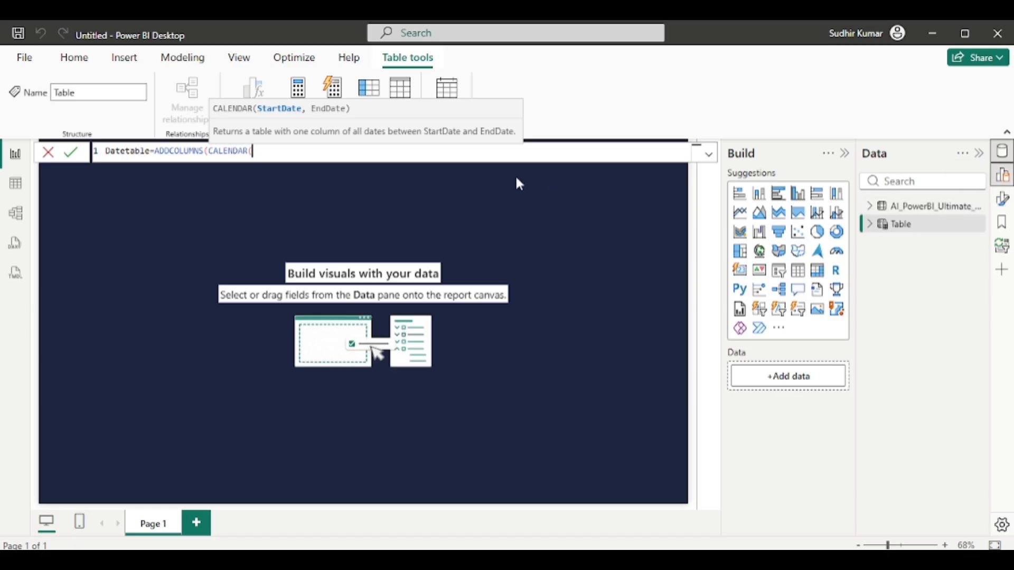
Step: Use MIN of the AI_PowerBI_Ultimate_Master_Dataset_500Rows[Order Date] column as the calendar's start date
{"action": "type", "text": "MID"}
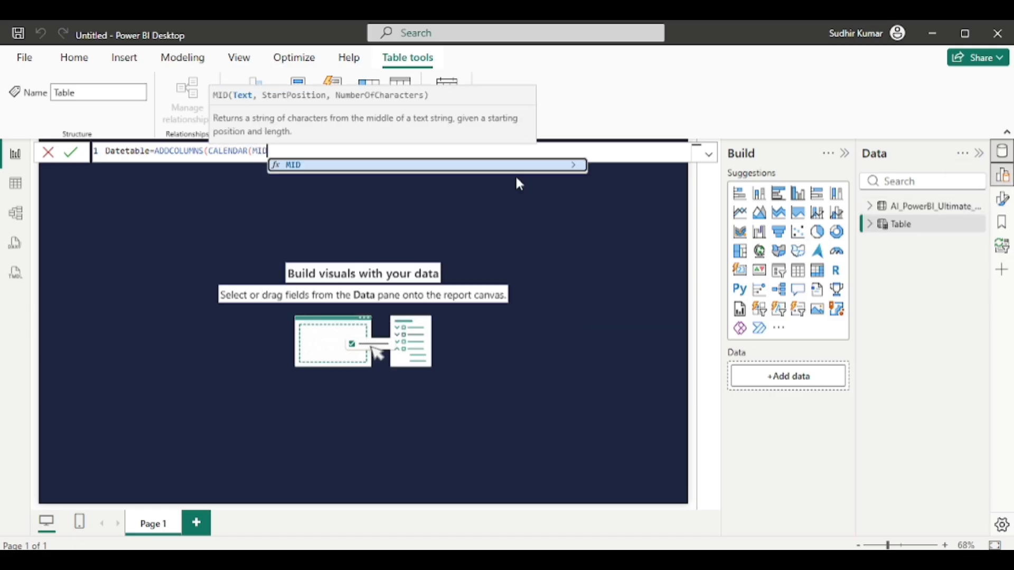
{"action": "key", "text": "BackSpace"}
{"action": "key", "text": "Down"}
{"action": "key", "text": "Tab"}
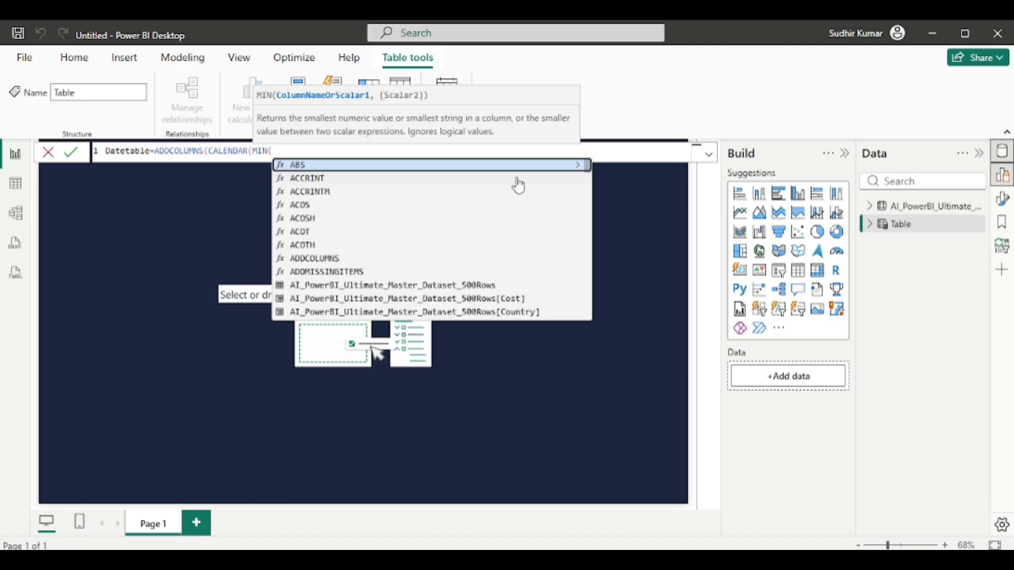
{"action": "type", "text": "a"}
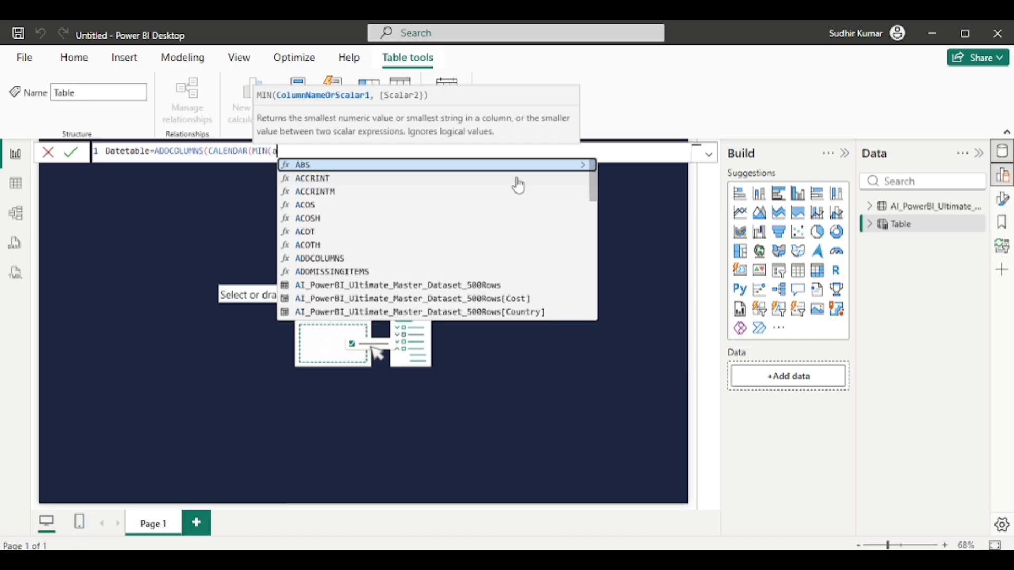
{"action": "key", "text": "Down"}
{"action": "key", "text": "Down"}
{"action": "key", "text": "Down"}
{"action": "key", "text": "Down"}
{"action": "key", "text": "Down"}
{"action": "key", "text": "Down"}
{"action": "key", "text": "Down"}
{"action": "key", "text": "Down"}
{"action": "key", "text": "Down"}
{"action": "key", "text": "Down"}
{"action": "key", "text": "Down"}
{"action": "key", "text": "Down"}
{"action": "key", "text": "Down"}
{"action": "key", "text": "Down"}
{"action": "key", "text": "Down"}
{"action": "key", "text": "Down"}
{"action": "key", "text": "Down"}
{"action": "key", "text": "Down"}
{"action": "key", "text": "Up"}
{"action": "key", "text": "Up"}
{"action": "key", "text": "Up"}
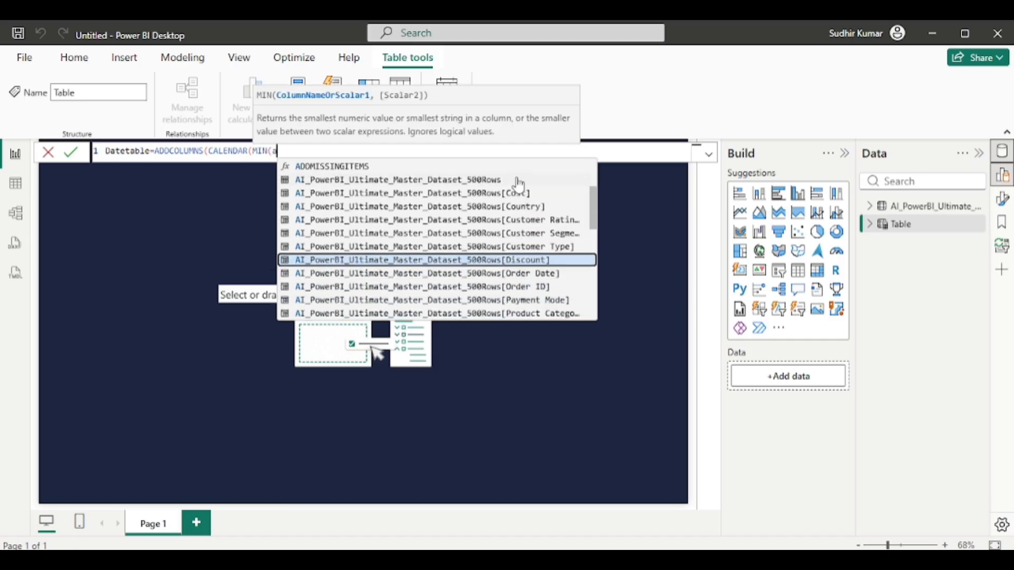
{"action": "key", "text": "Down"}
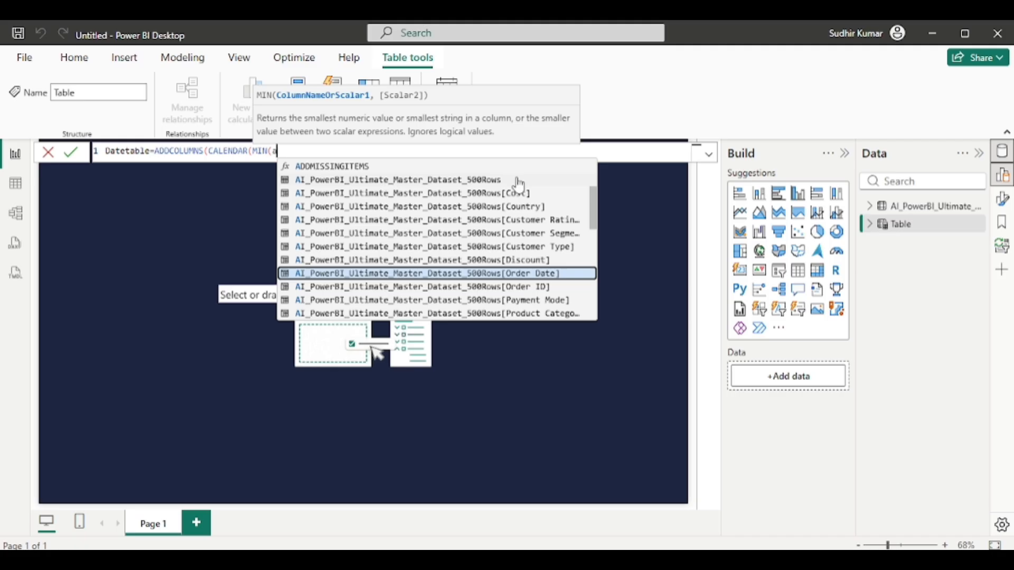
{"action": "key", "text": "Tab"}
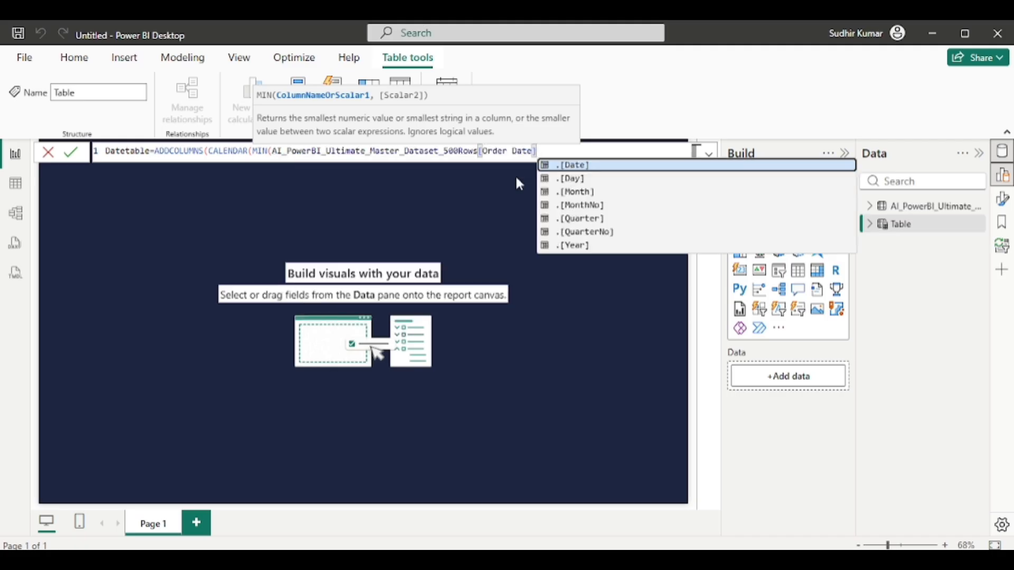
Step: Use MAX of the AI_PowerBI_Ultimate_Master_Dataset_500Rows[Order Date] column as the calendar's end date
{"action": "type", "text": "),m"}
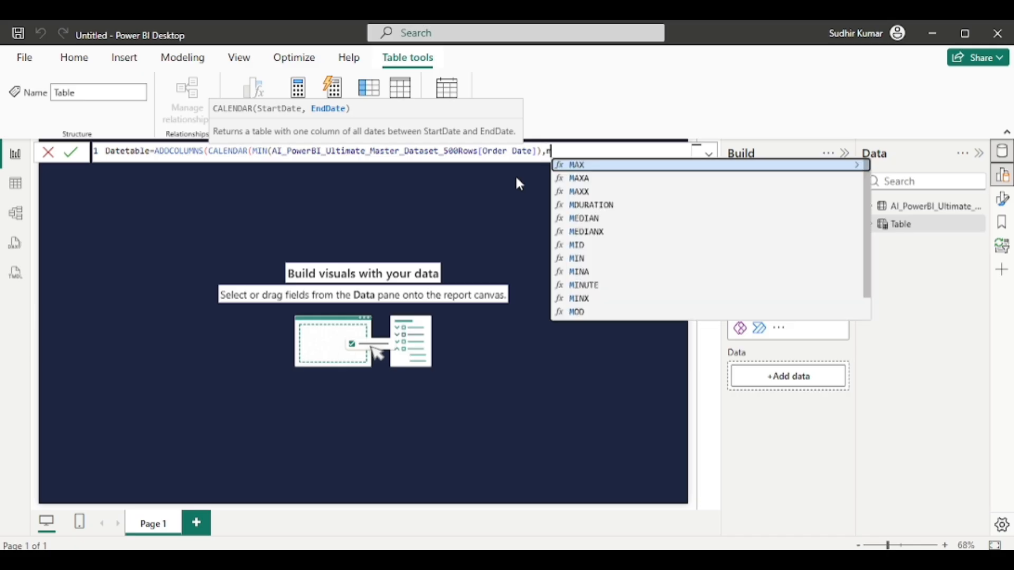
{"action": "type", "text": "ax"}
{"action": "key", "text": "Tab"}
{"action": "type", "text": "a"}
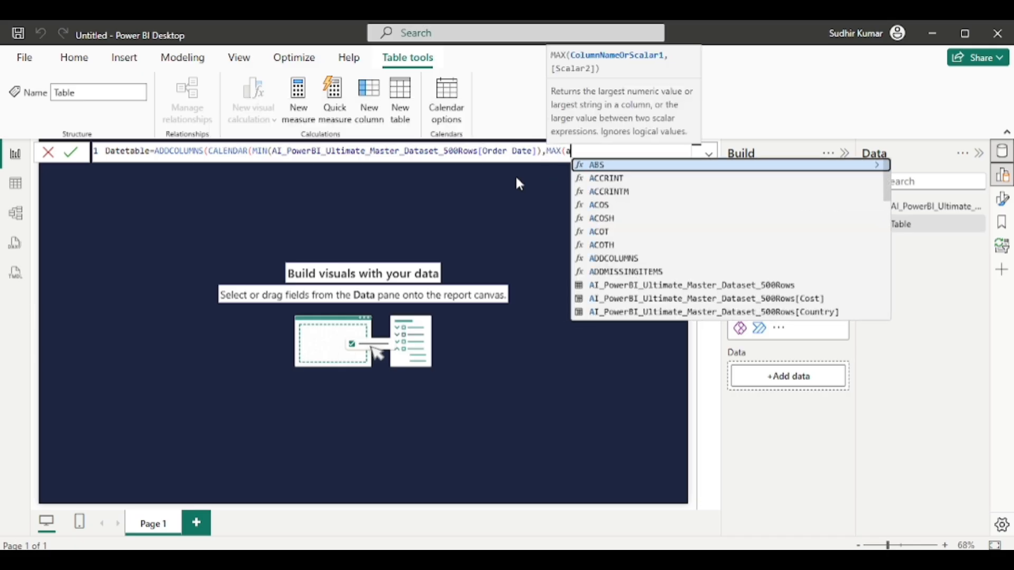
{"action": "type", "text": "i"}
{"action": "key", "text": "Down"}
{"action": "key", "text": "Down"}
{"action": "key", "text": "Down"}
{"action": "key", "text": "Down"}
{"action": "key", "text": "Down"}
{"action": "key", "text": "Down"}
{"action": "key", "text": "Down"}
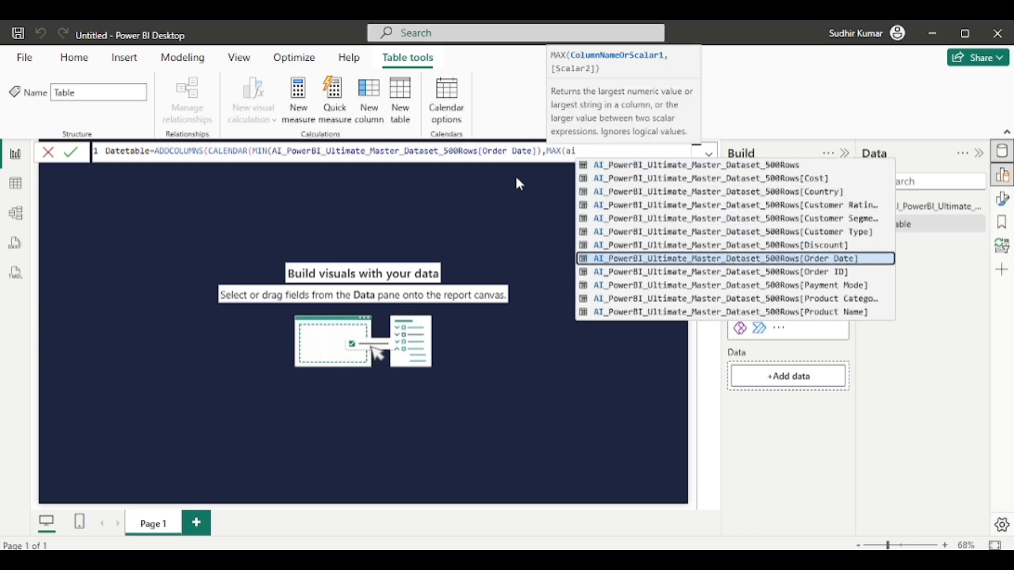
{"action": "key", "text": "Tab"}
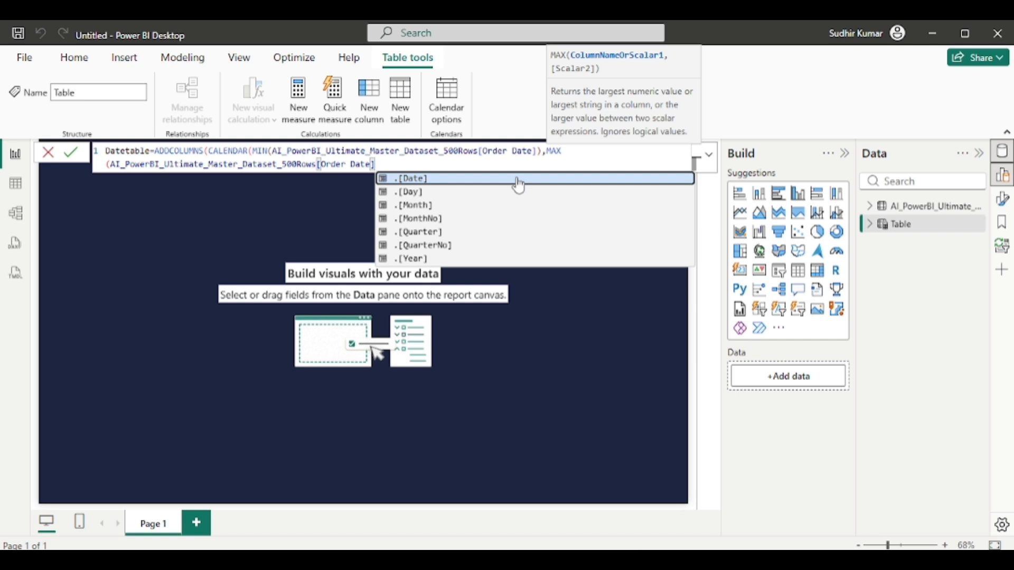
{"action": "type", "text": ")"}
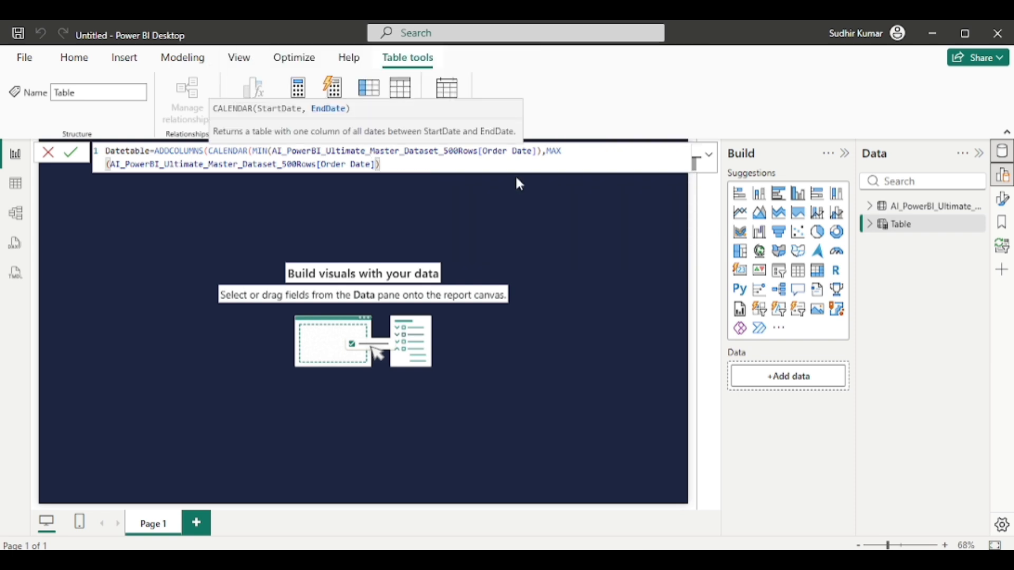
Step: Add a "year" column to the Datetable formula, defined as YEAR([date])
{"action": "type", "text": ",\"\""}
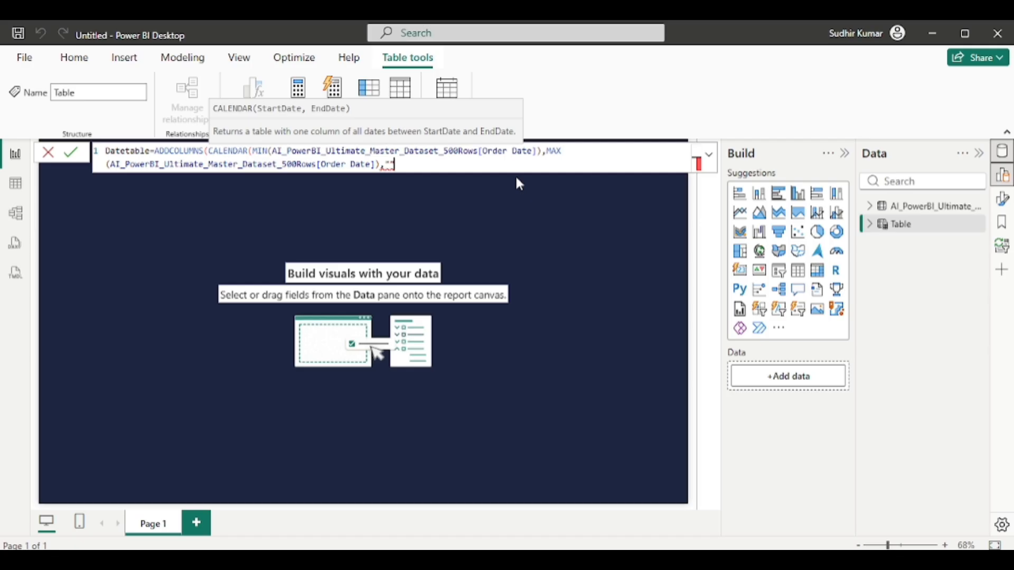
{"action": "key", "text": "Left"}
{"action": "type", "text": "year"}
{"action": "key", "text": "Right"}
{"action": "type", "text": ", yea"}
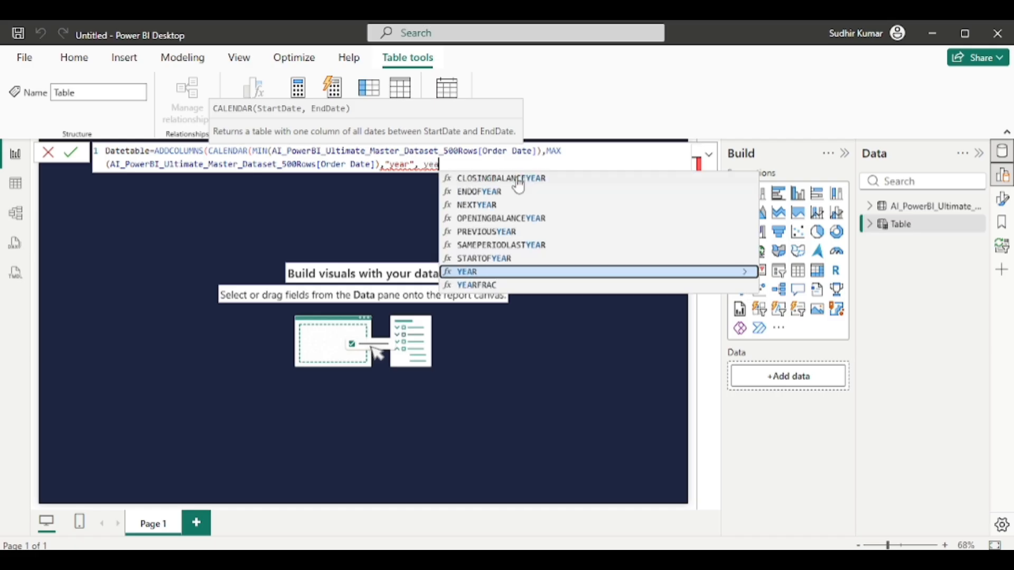
{"action": "key", "text": "Tab"}
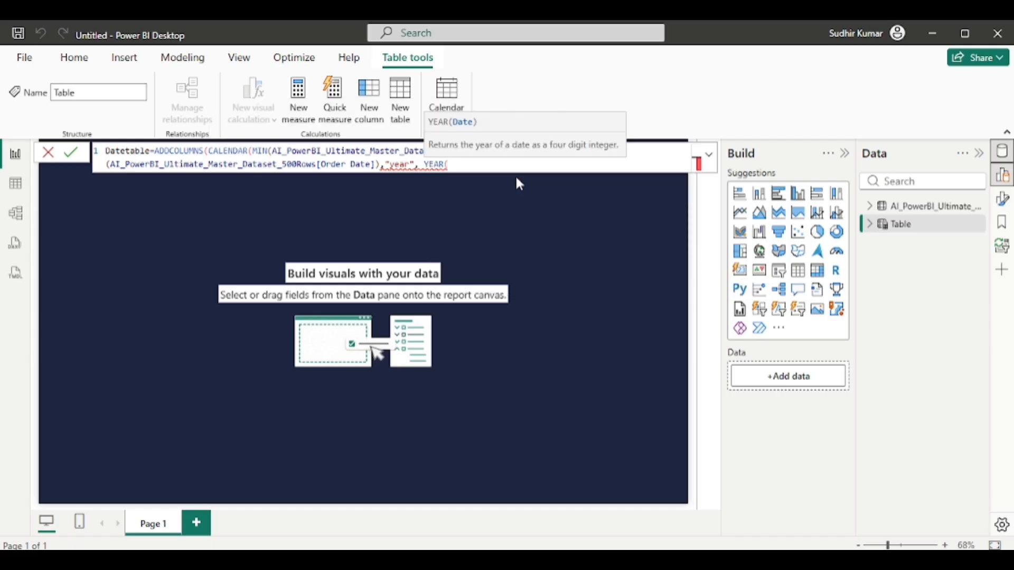
{"action": "type", "text": "[date])"}
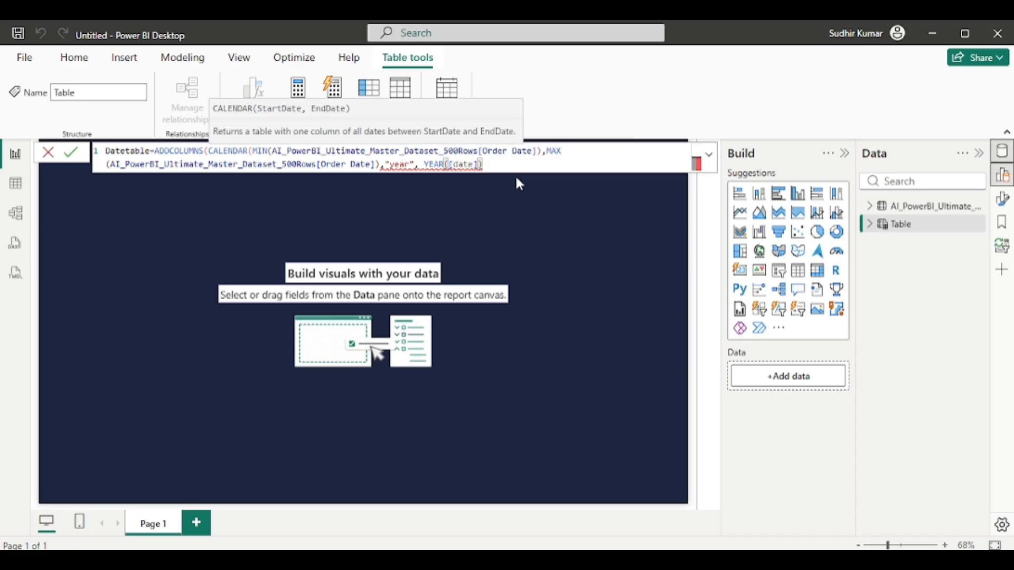
Step: Add a "Month" column to the Datetable formula, defined as FORMAT([date],"MMM")
{"action": "type", "text": ","}
{"action": "type", "text": "\"Month\",form"}
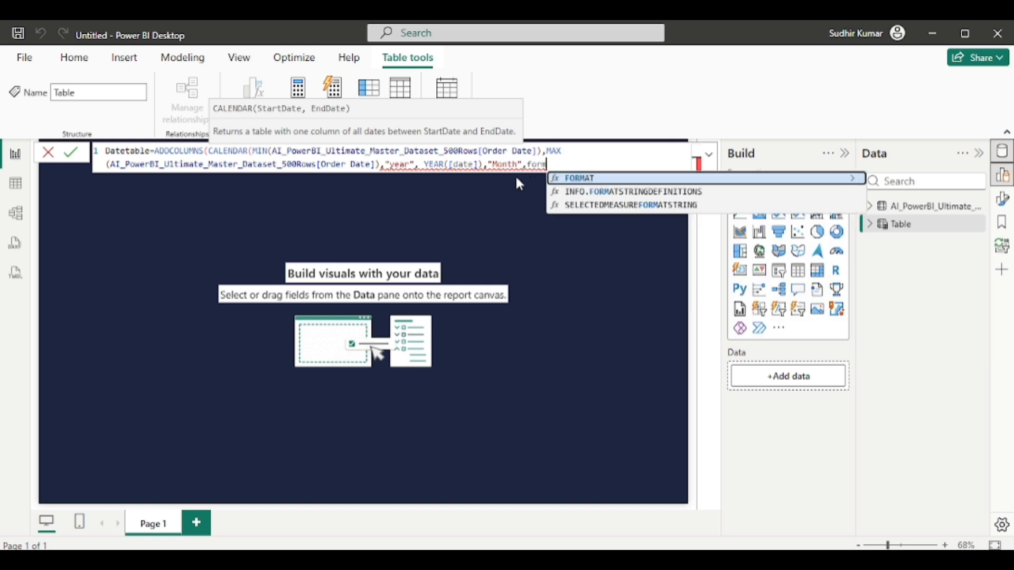
{"action": "key", "text": "Tab"}
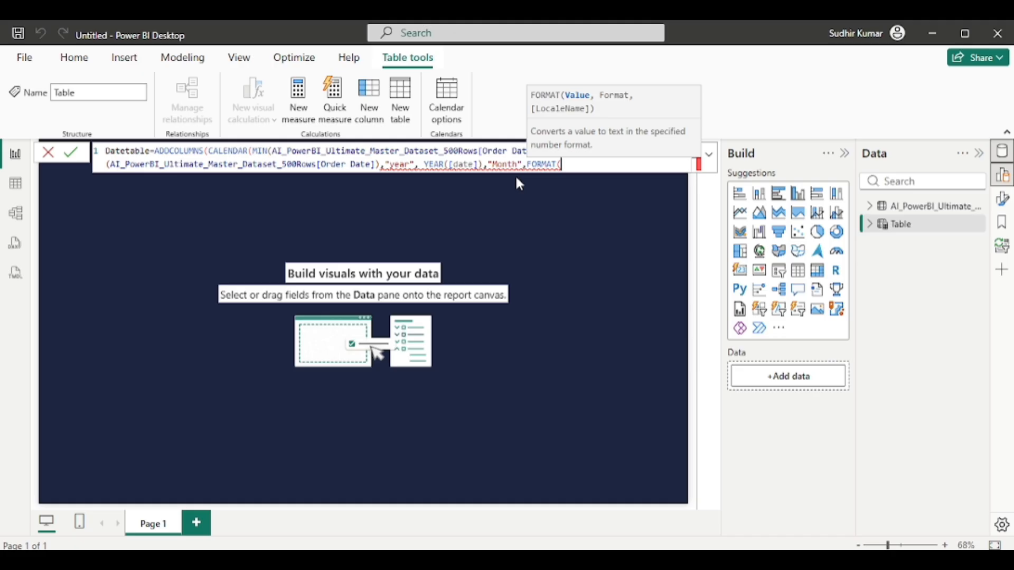
{"action": "type", "text": "[date],\"\""}
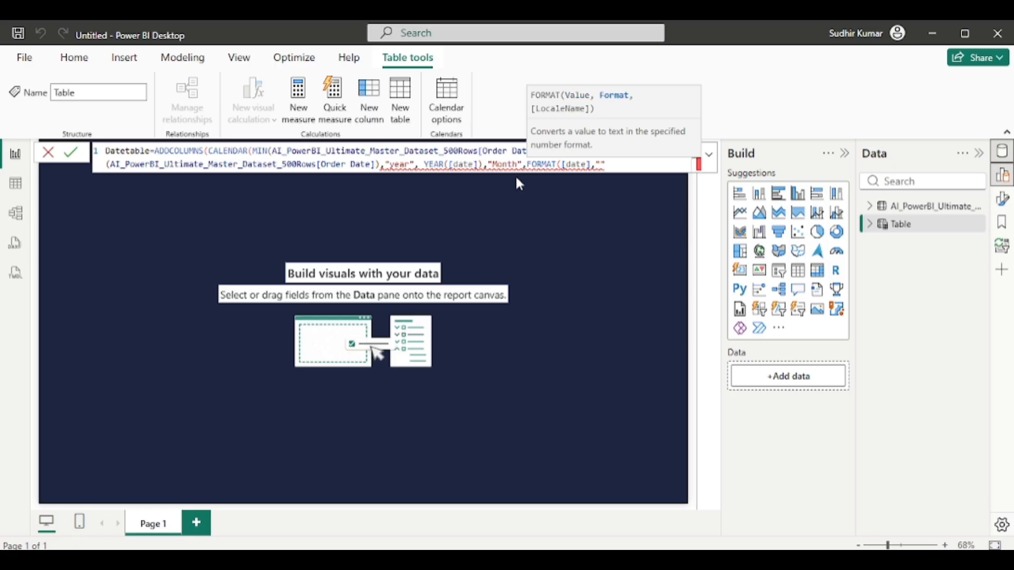
{"action": "type", "text": "MMM\")"}
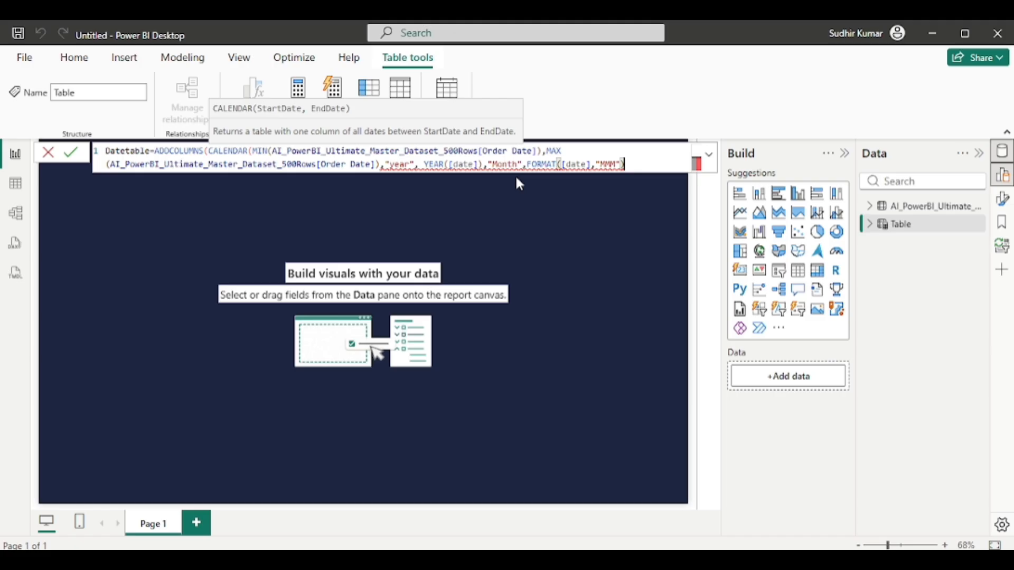
Step: Add a "MonthNumber" column to the Datetable formula, defined as MONTH([date])
{"action": "type", "text": ", \"Month"}
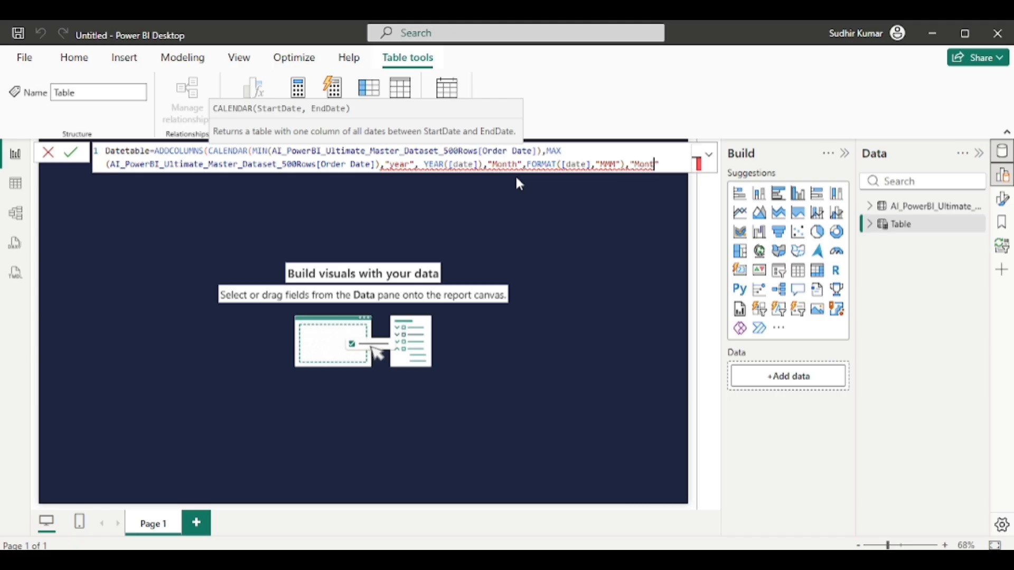
{"action": "type", "text": "Number"}
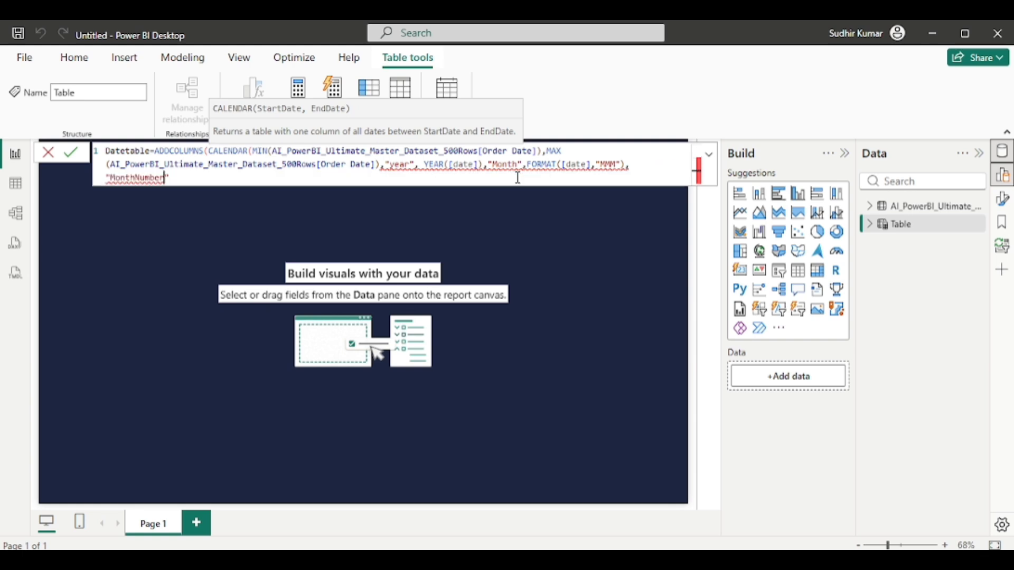
{"action": "type", "text": "\",MONTH("}
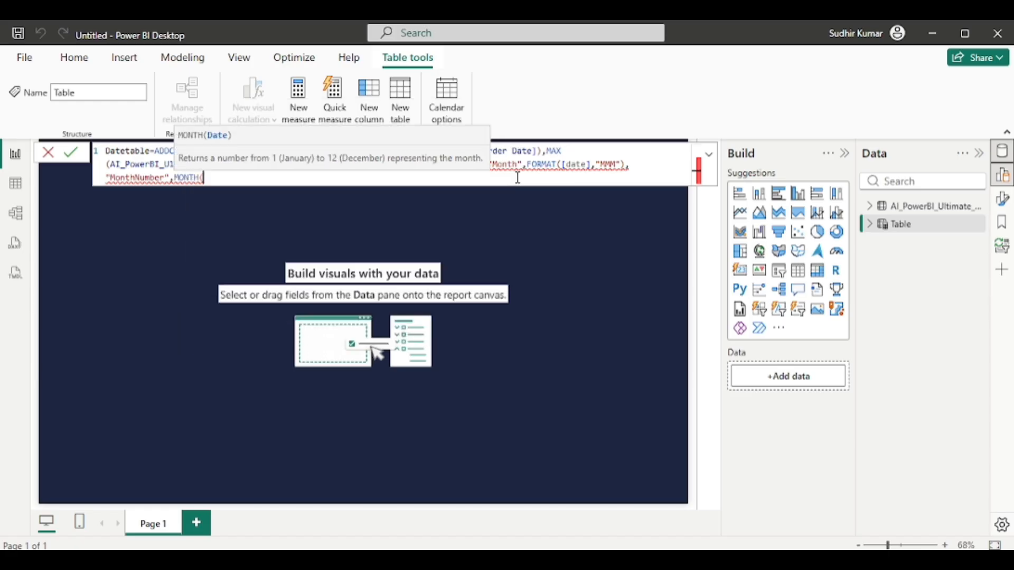
{"action": "type", "text": "[date]),"}
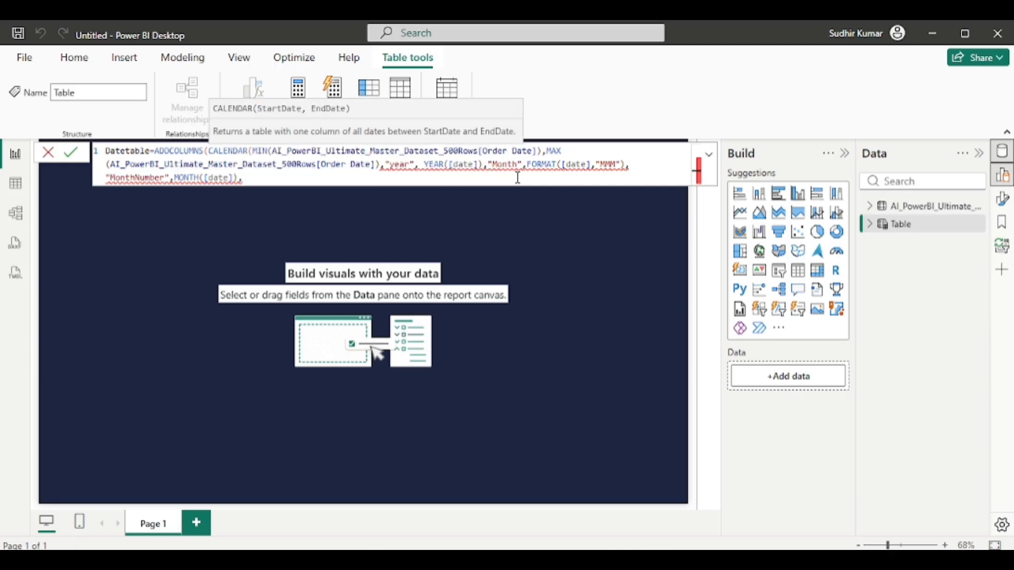
Step: Add a "yearMonth" column defined as FORMAT([date],"YYYY-MM") and close the Datetable formula
{"action": "type", "text": "\"yearMonth\",FORMAT("}
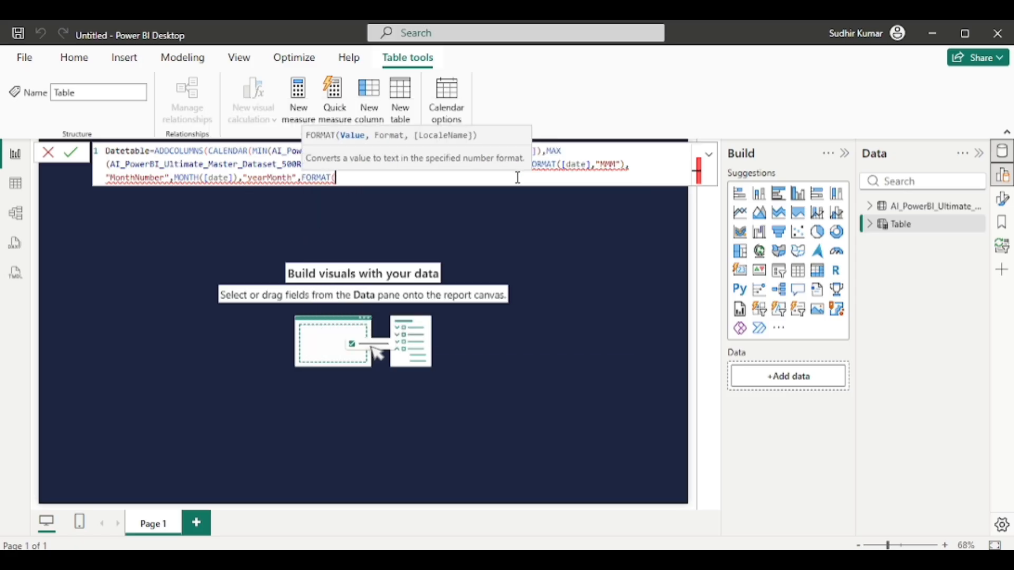
{"action": "type", "text": "[date],\""}
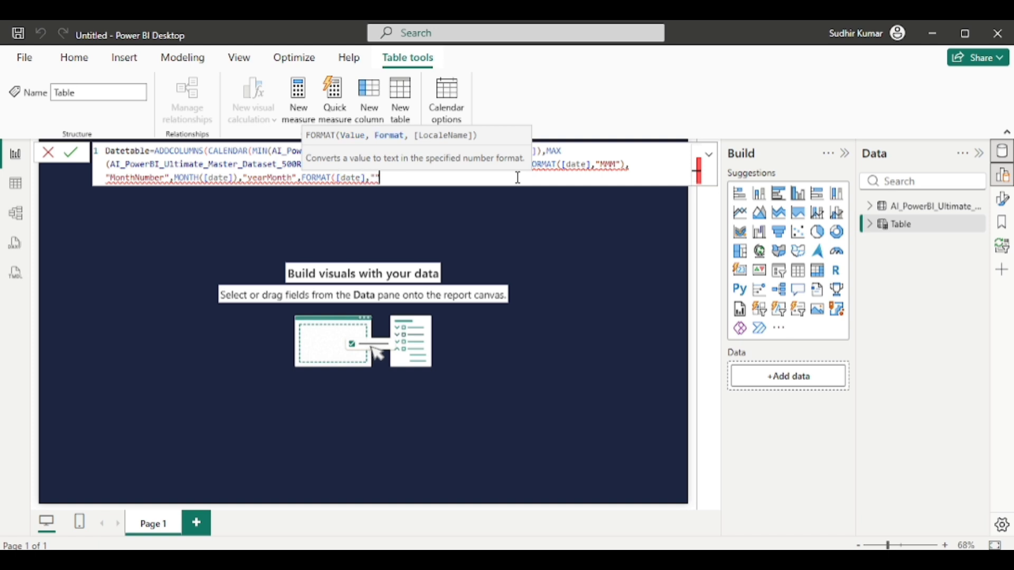
{"action": "type", "text": "YYYY"}
{"action": "key", "text": "BackSpace"}
{"action": "type", "text": "-MM\"))"}
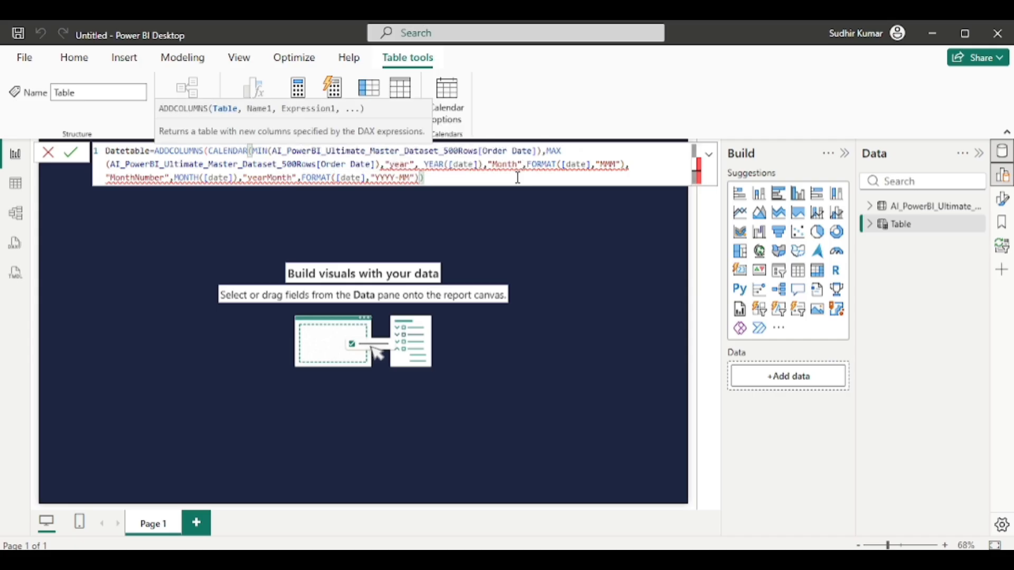
Step: Insert the missing closing parenthesis of CALENDAR before the "year" column and commit the Datetable formula
{"action": "left_click", "coordinate": [380, 164]}
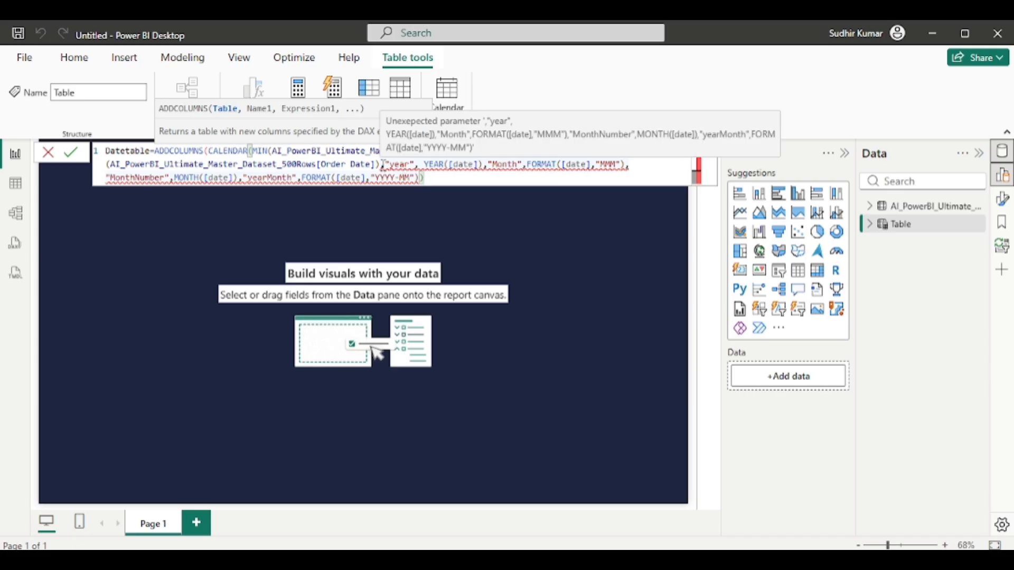
{"action": "mouse_move", "coordinate": [382, 165]}
{"action": "type", "text": ")"}
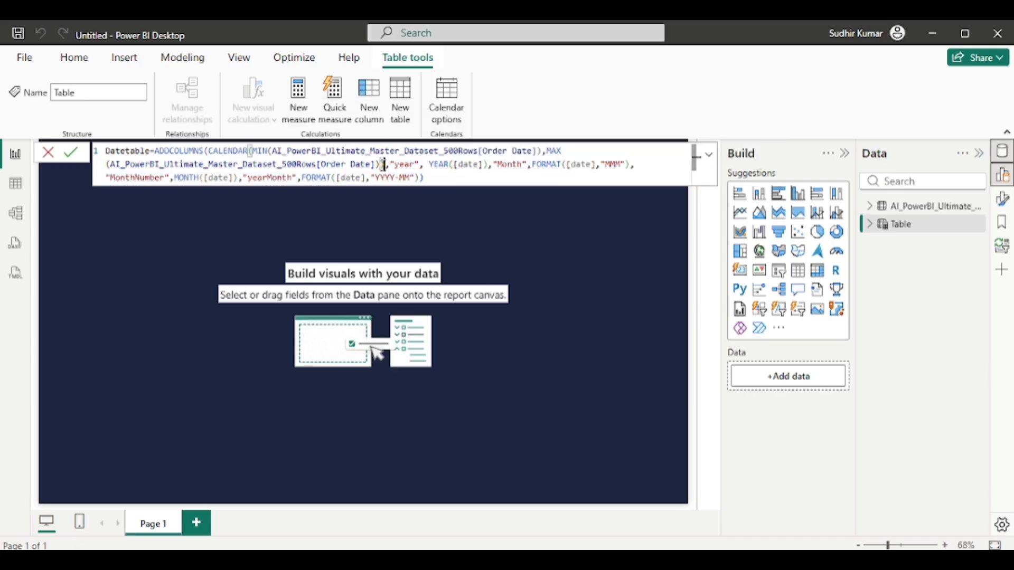
{"action": "key", "text": "Return"}
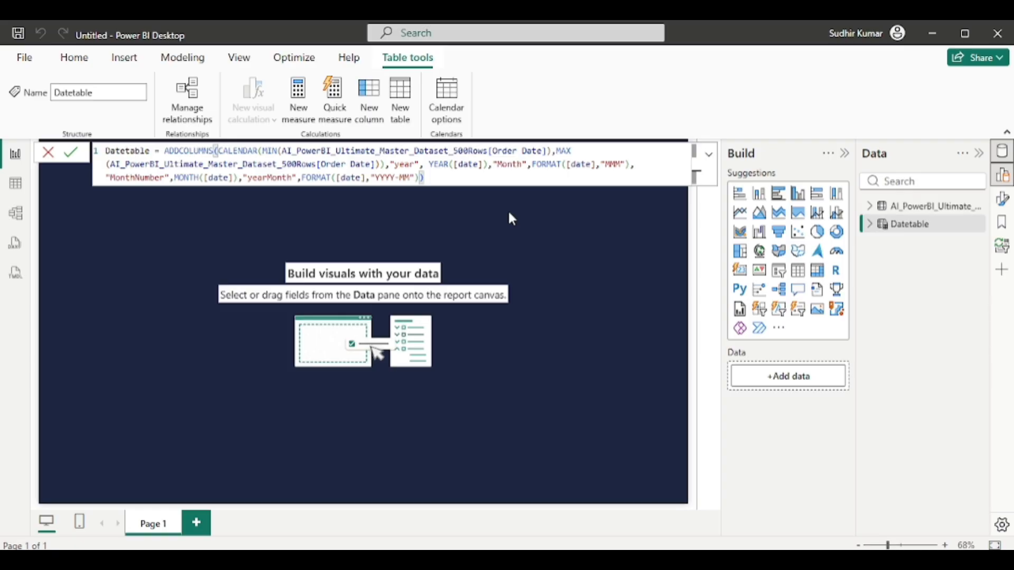
{"action": "left_click", "coordinate": [496, 218]}
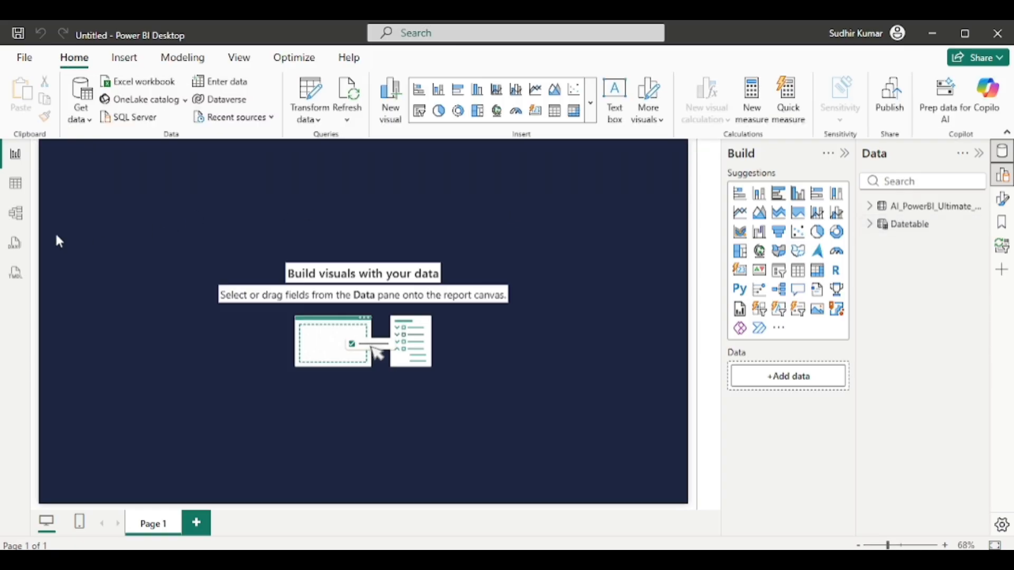
Step: Create an active many-to-one relationship from the dataset's Order Date to Datetable's Date with single cross-filter direction
{"action": "left_click", "coordinate": [17, 214]}
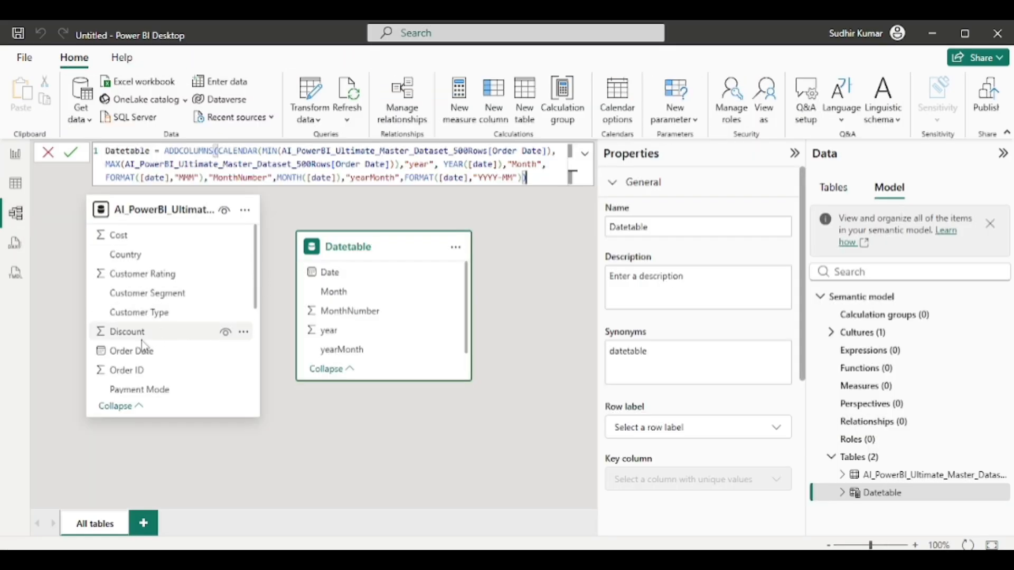
{"action": "left_click", "coordinate": [121, 355]}
{"action": "left_click_drag", "start_coordinate": [122, 355], "coordinate": [351, 280]}
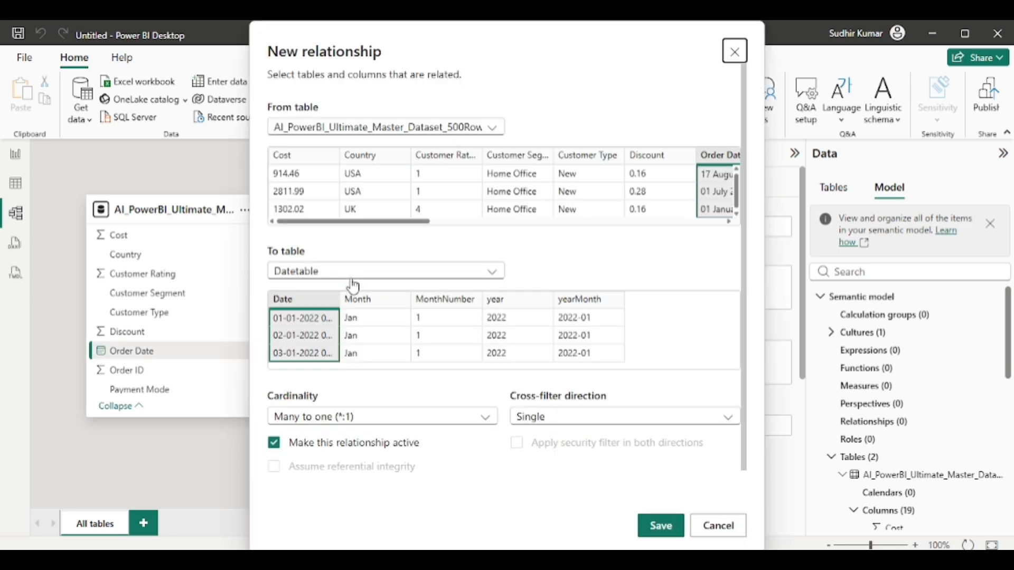
{"action": "left_click", "coordinate": [659, 525]}
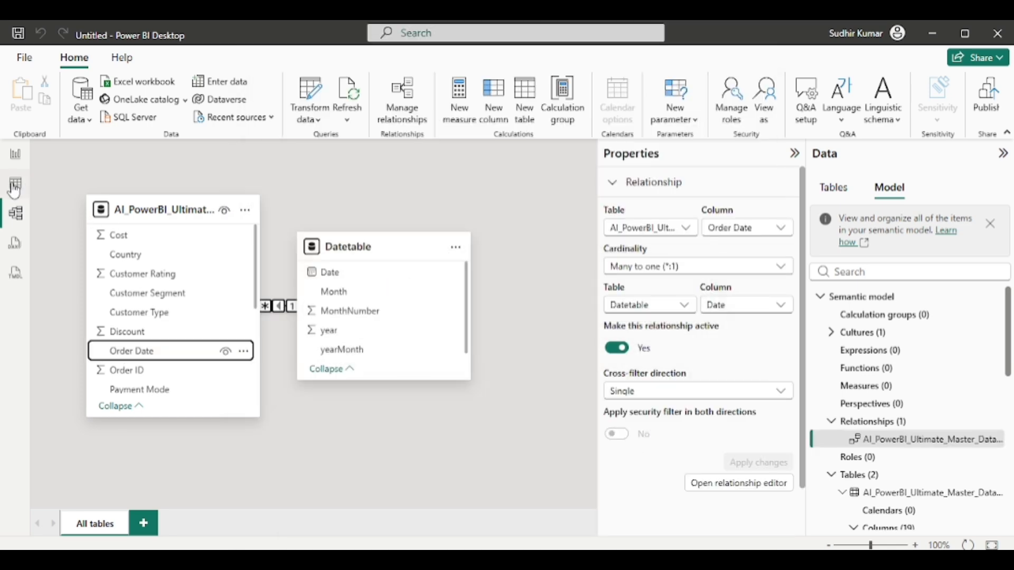
Step: Sort Datetable's Month column by MonthNumber and return to the report canvas
{"action": "left_click", "coordinate": [15, 185]}
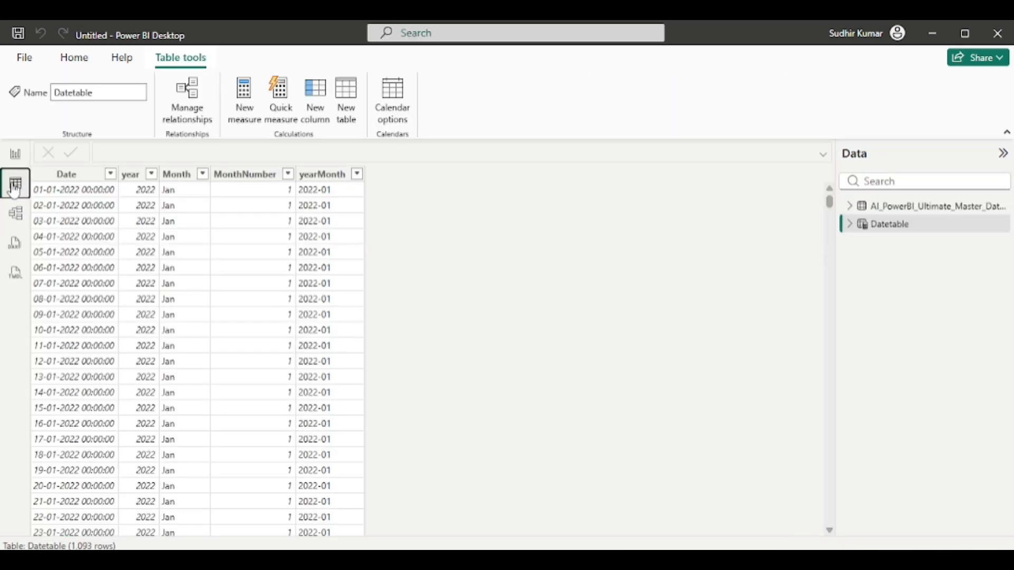
{"action": "left_click", "coordinate": [179, 182]}
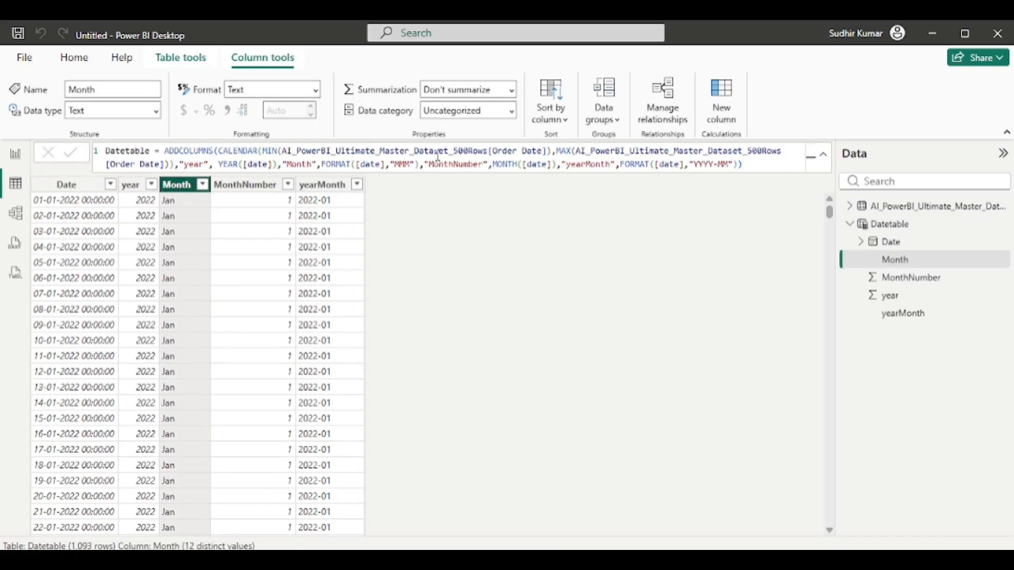
{"action": "left_click", "coordinate": [564, 128]}
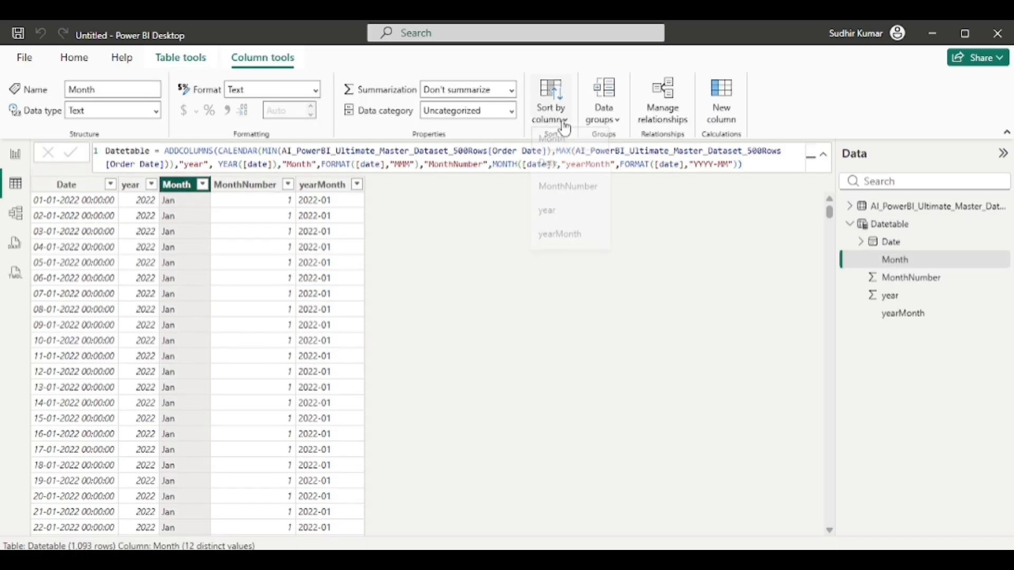
{"action": "left_click", "coordinate": [579, 197]}
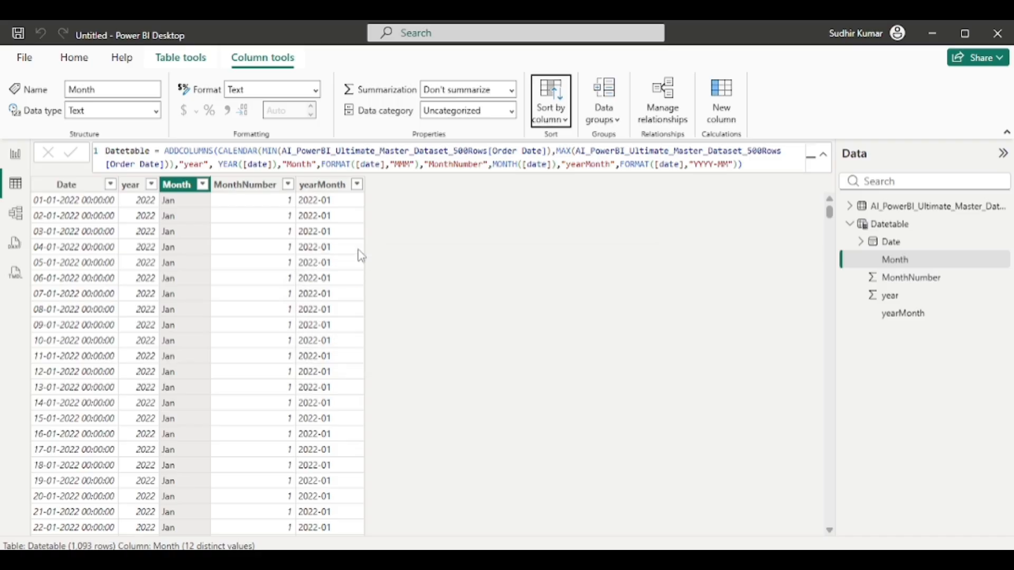
{"action": "left_click", "coordinate": [15, 154]}
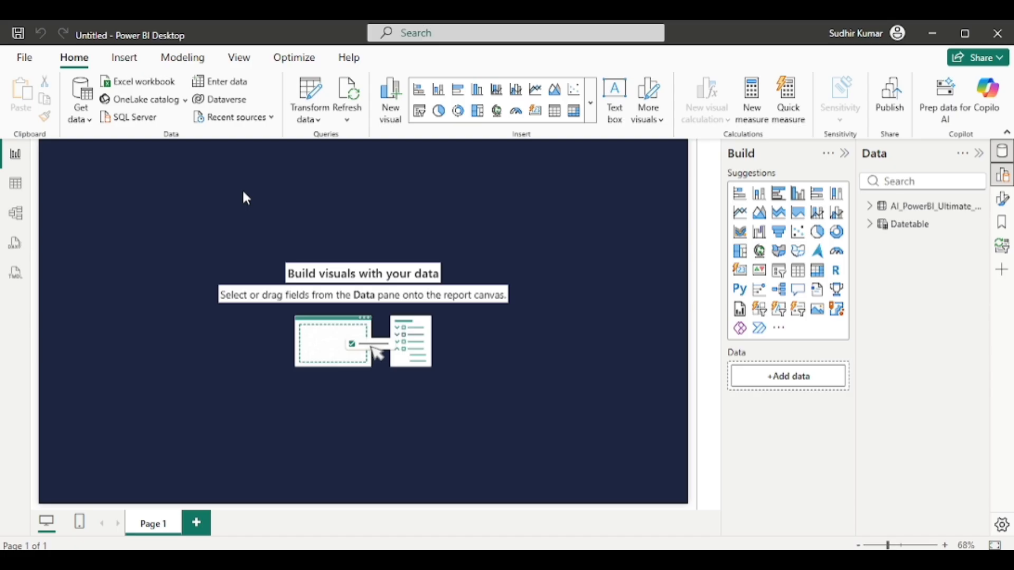
Step: Switch to ChatGPT and review the KPI card suggestion under Visualization Ideas
{"action": "key", "text": "alt+Tab"}
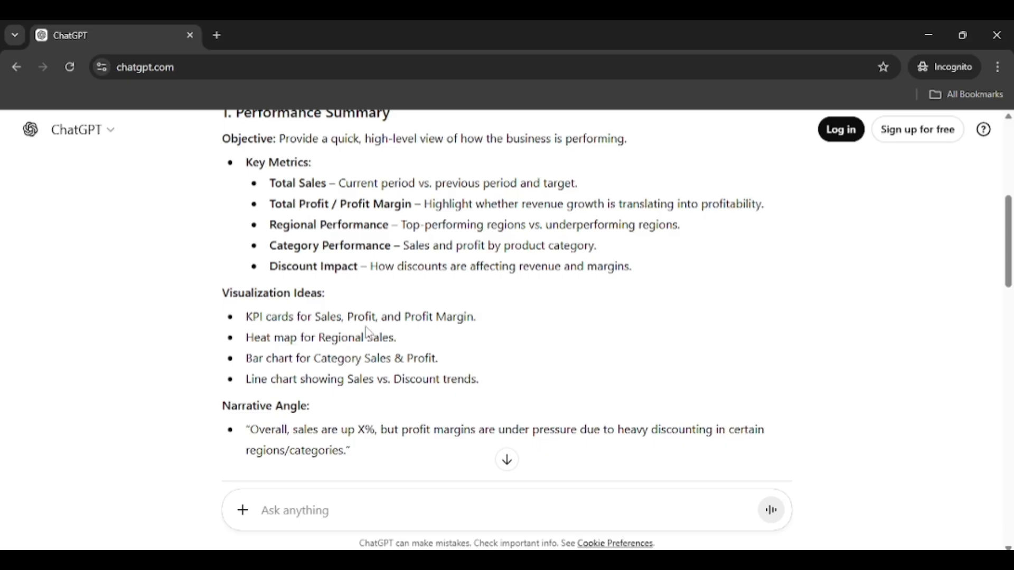
{"action": "left_click_drag", "start_coordinate": [246, 316], "coordinate": [464, 316]}
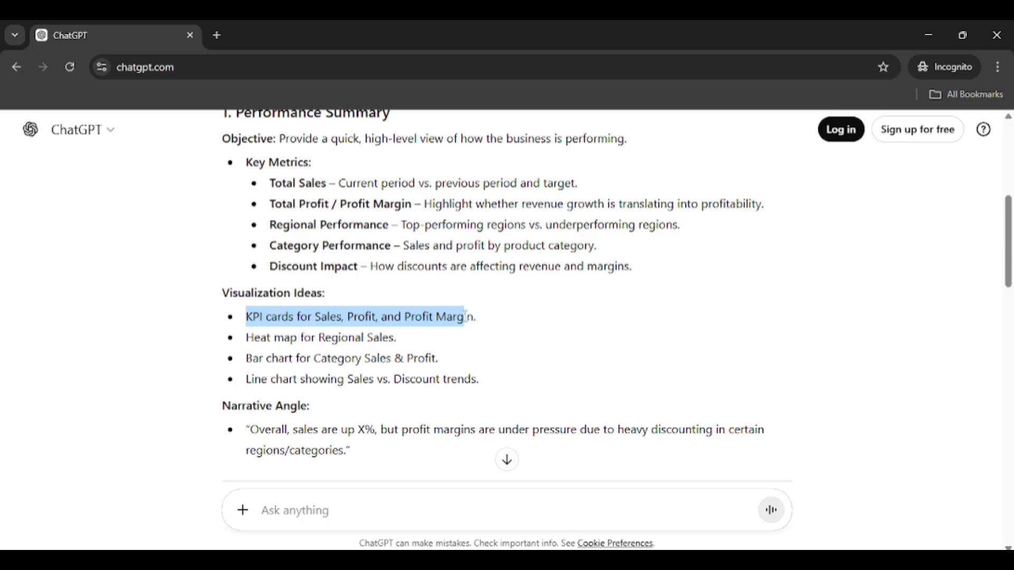
{"action": "left_click", "coordinate": [467, 317]}
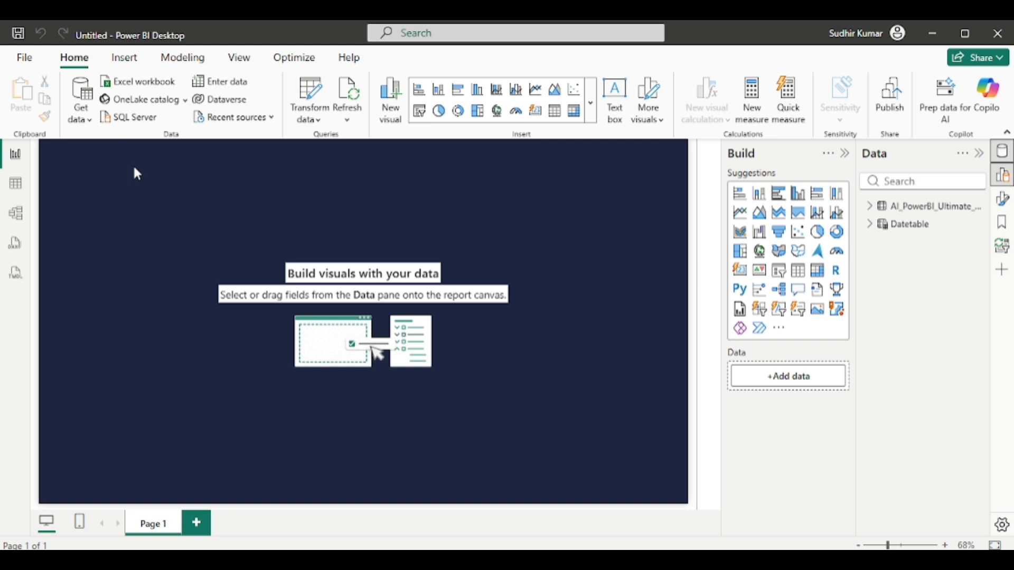
Step: Insert a rectangle shape and stretch it into a shallow header banner across the full page width
{"action": "left_click", "coordinate": [125, 59]}
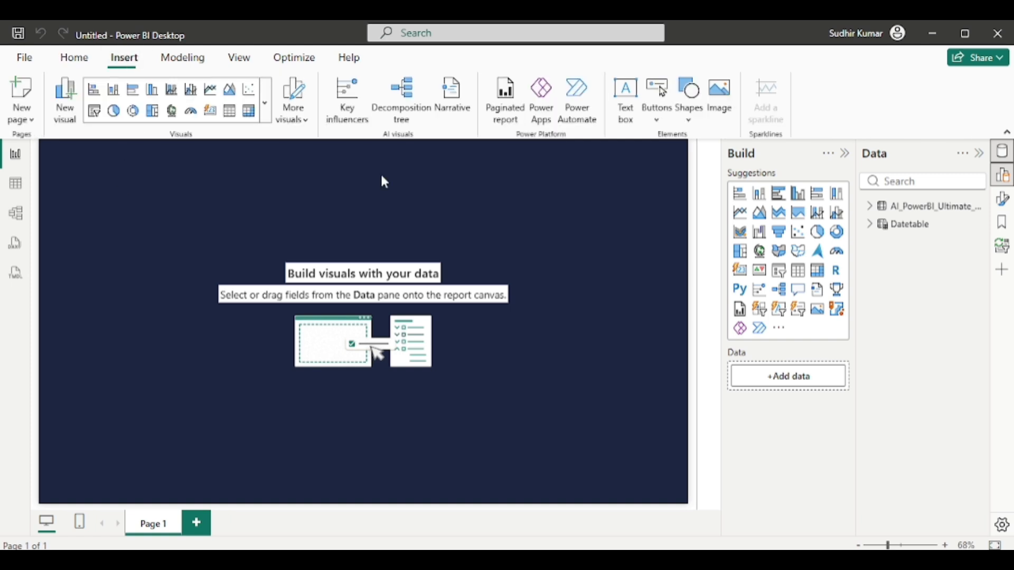
{"action": "left_click", "coordinate": [686, 117]}
{"action": "left_click", "coordinate": [702, 172]}
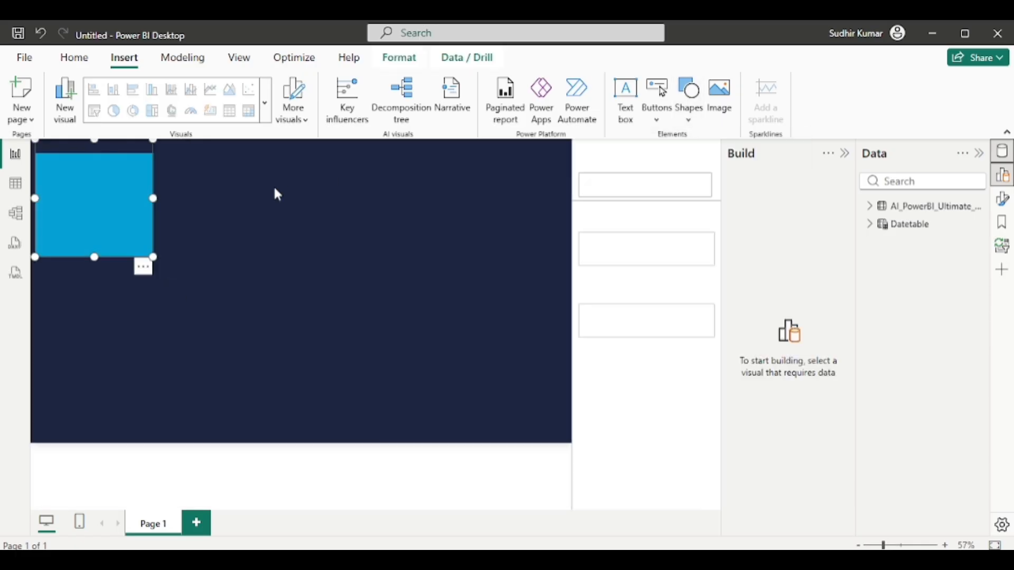
{"action": "left_click_drag", "start_coordinate": [159, 256], "coordinate": [592, 198]}
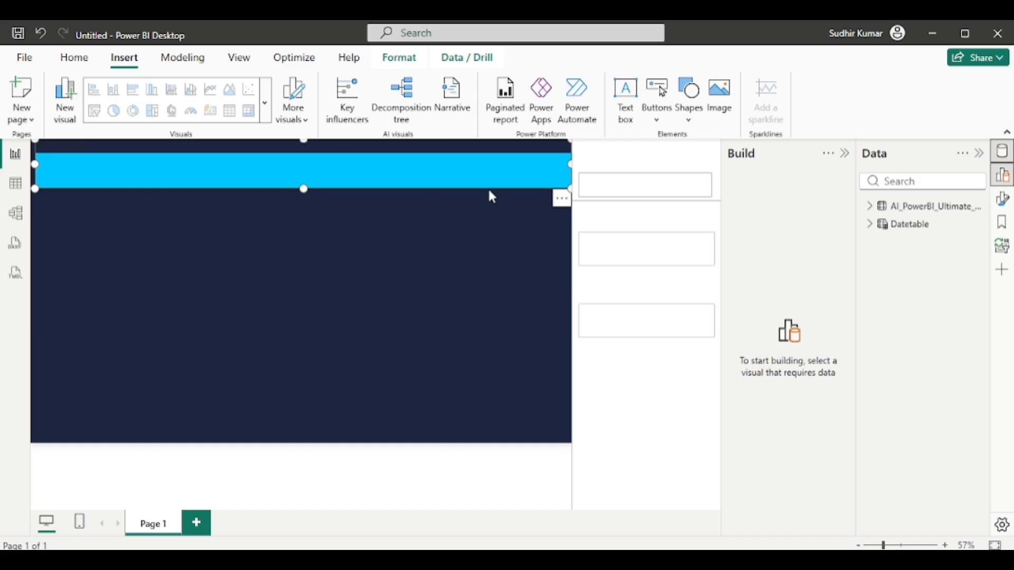
Step: Hide the Filters pane and turn off the header rectangle's title
{"action": "left_click", "coordinate": [239, 58]}
{"action": "left_click", "coordinate": [602, 98]}
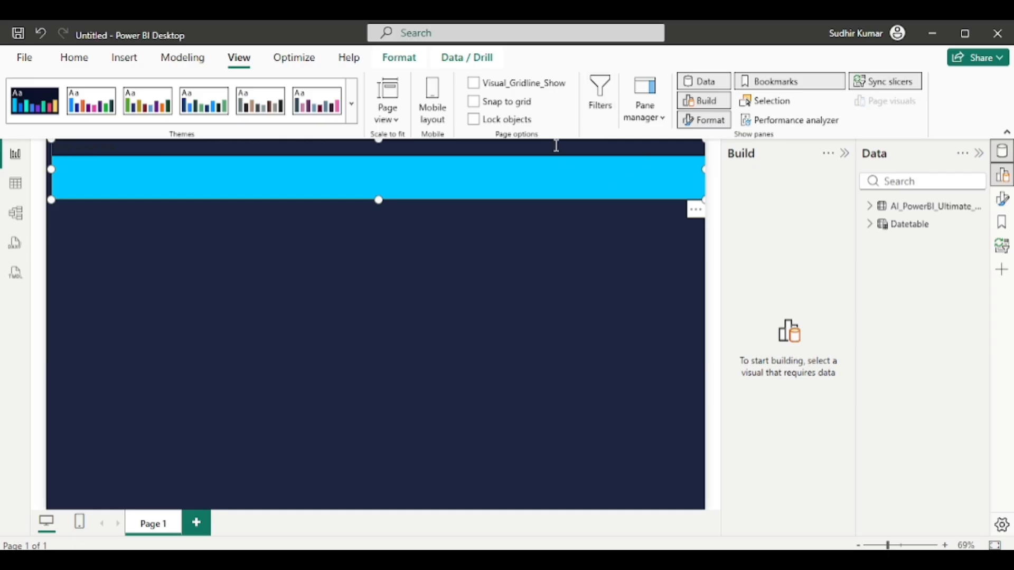
{"action": "left_click", "coordinate": [1002, 199]}
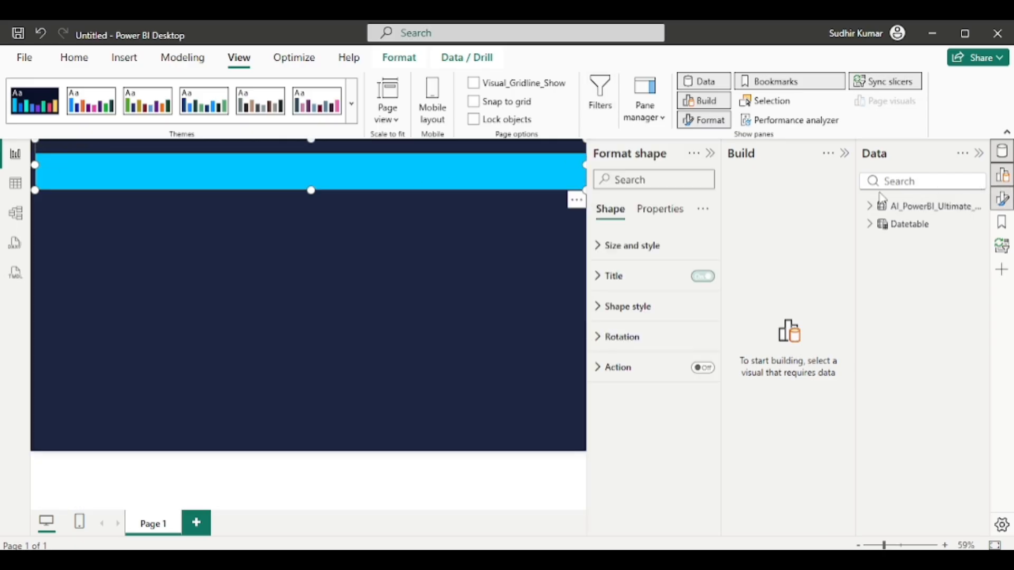
{"action": "left_click", "coordinate": [704, 277]}
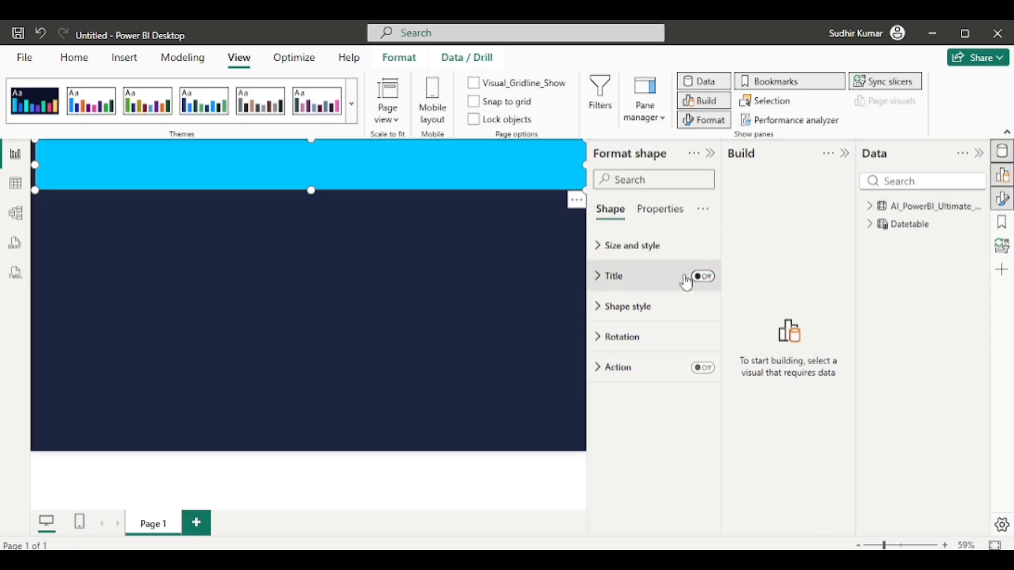
Step: Enable text on the header rectangle and enter "AI Business Storytelling Dashboard"
{"action": "left_click", "coordinate": [600, 306]}
{"action": "scroll", "coordinate": [640, 356], "scroll_direction": "down", "scroll_amount": 3}
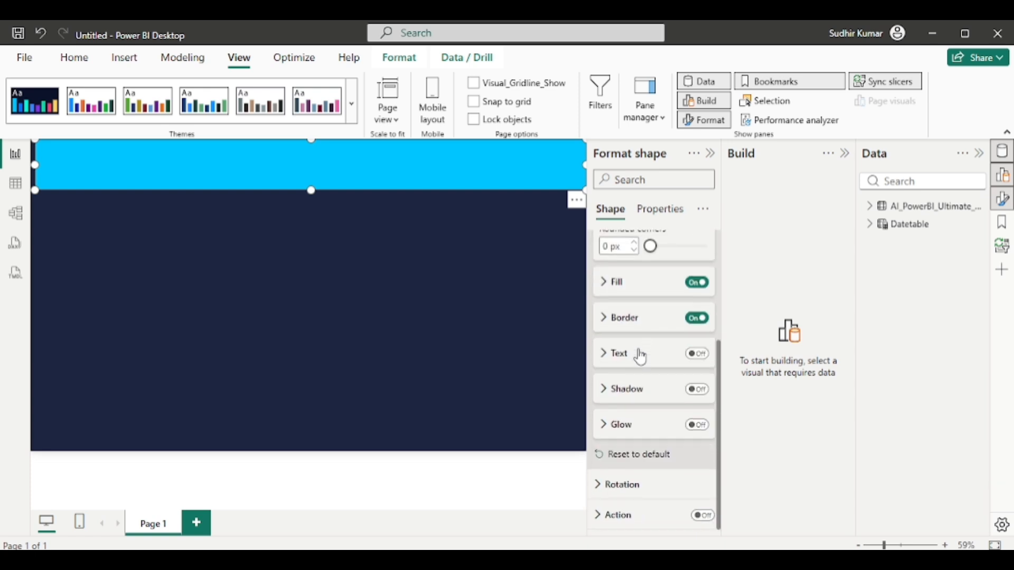
{"action": "left_click", "coordinate": [699, 354]}
{"action": "left_click", "coordinate": [607, 351]}
{"action": "left_click", "coordinate": [624, 393]}
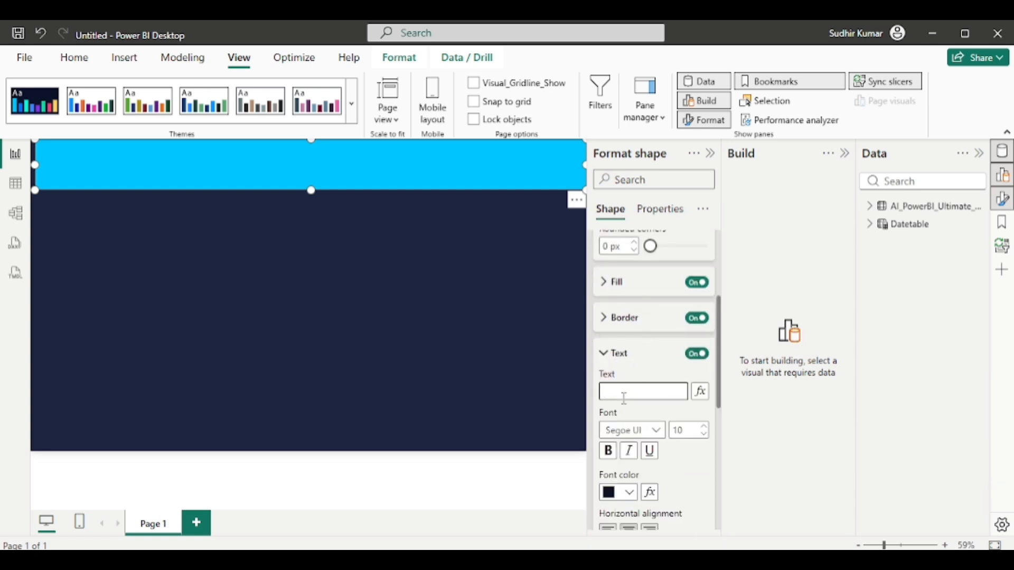
{"action": "type", "text": "A"}
{"action": "type", "text": "I"}
{"action": "type", "text": " Business"}
{"action": "type", "text": " Story"}
{"action": "type", "text": "telling"}
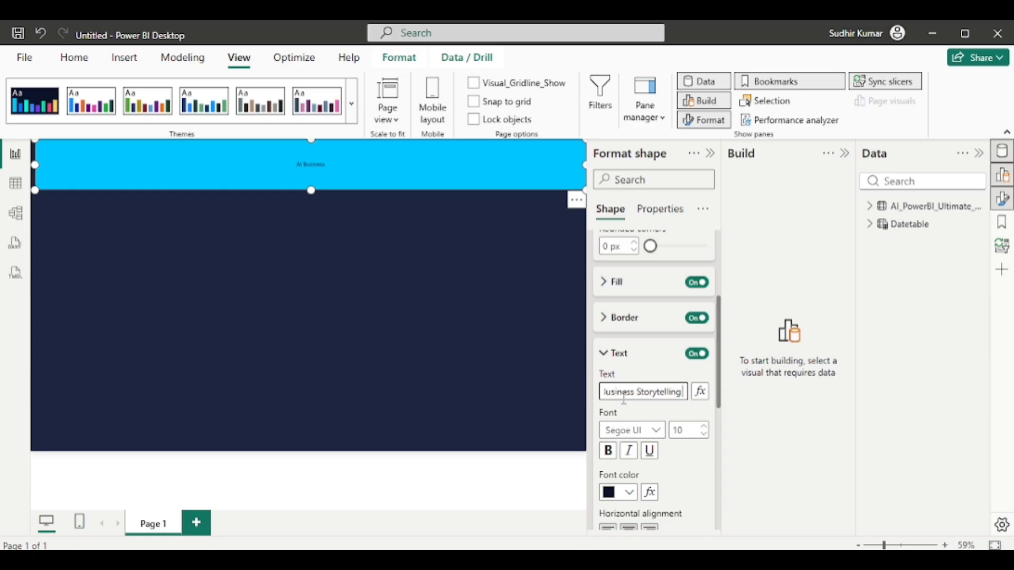
{"action": "type", "text": " D"}
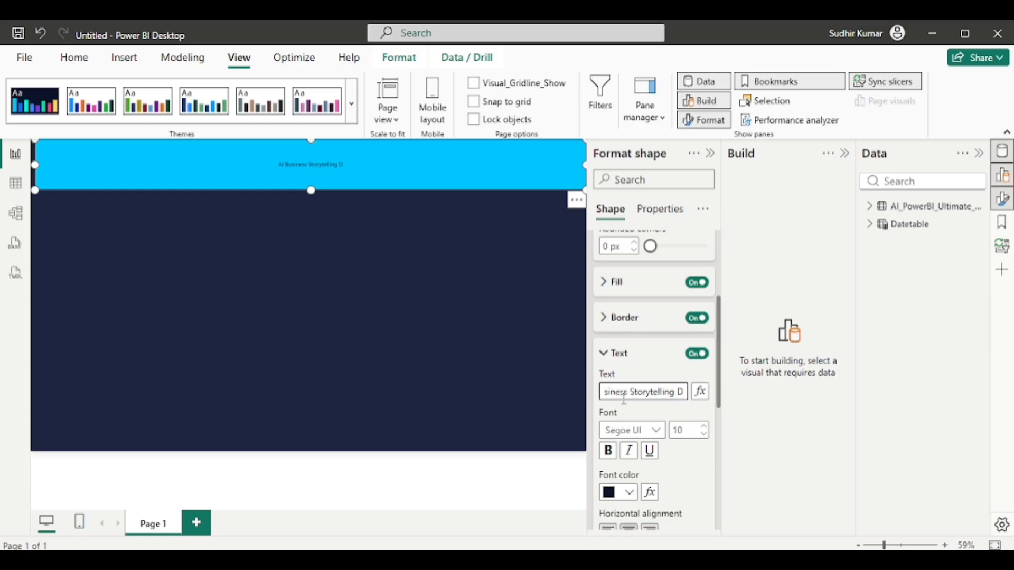
{"action": "type", "text": "ashboard"}
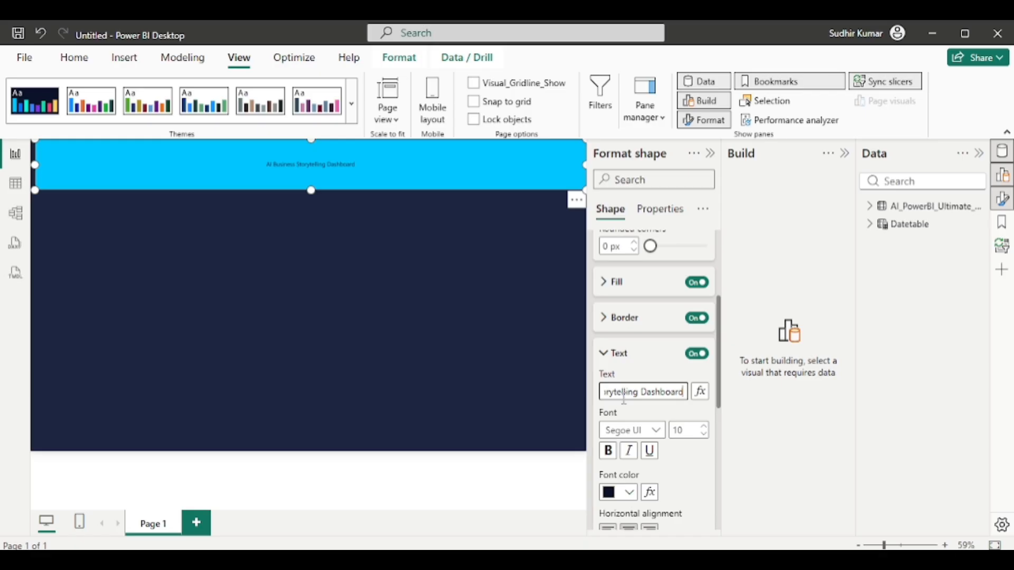
Step: Set the header text to font size 20 and bold
{"action": "scroll", "coordinate": [683, 417], "scroll_direction": "down", "scroll_amount": 2}
{"action": "left_click", "coordinate": [691, 359]}
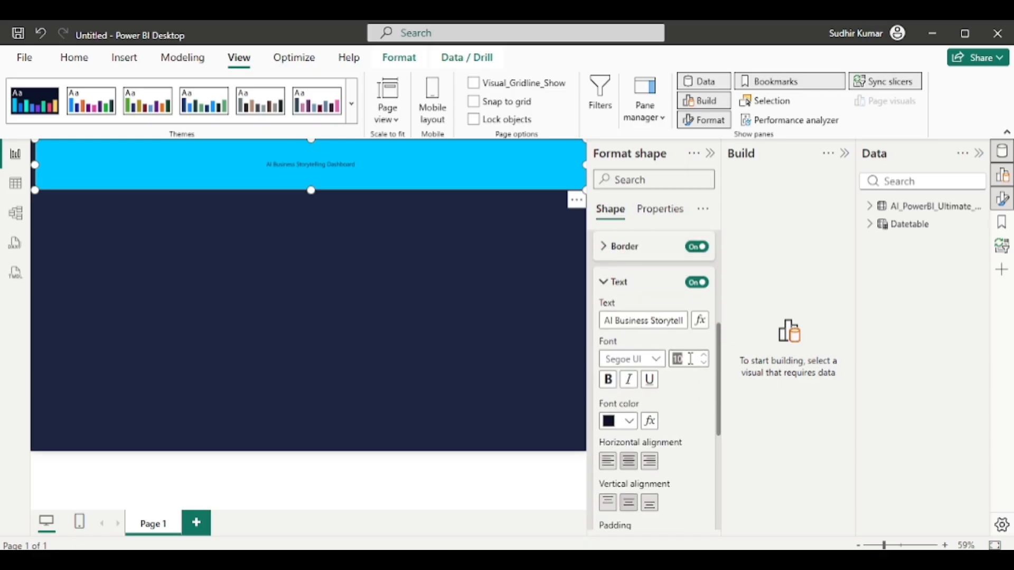
{"action": "type", "text": "20"}
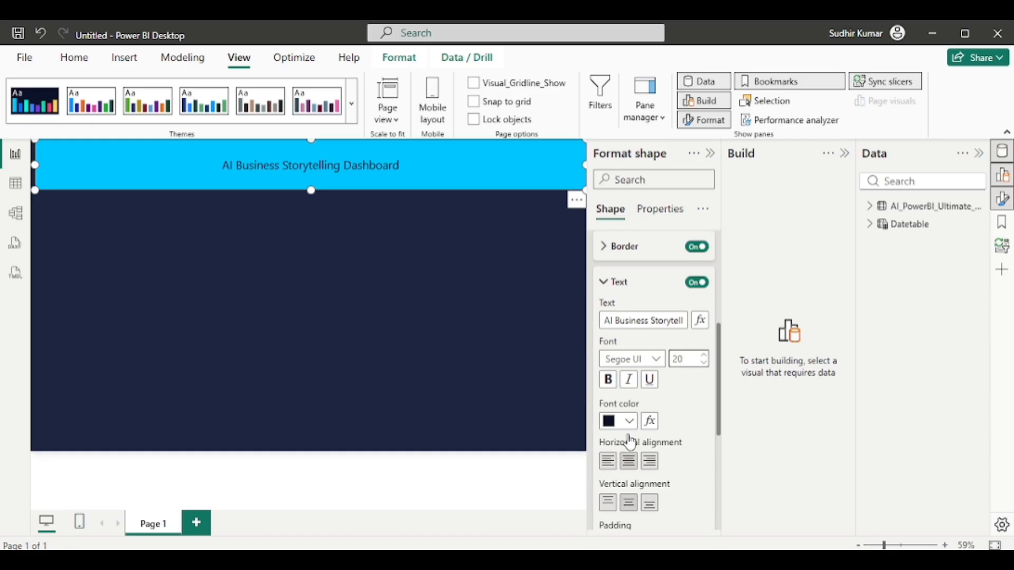
{"action": "left_click", "coordinate": [609, 381]}
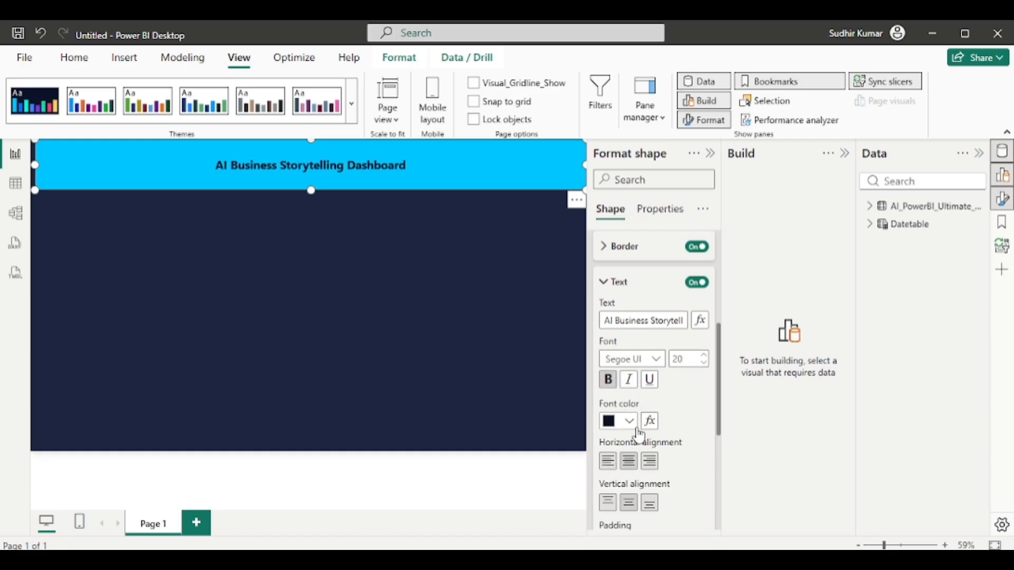
Step: Turn off the header rectangle's fill and set its font color to white
{"action": "scroll", "coordinate": [674, 290], "scroll_direction": "up", "scroll_amount": 2}
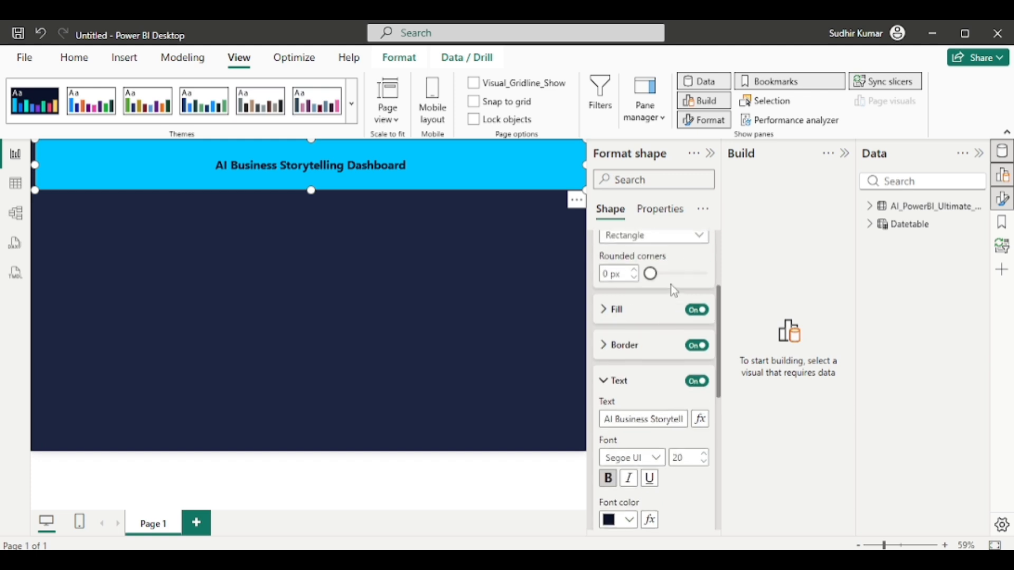
{"action": "left_click", "coordinate": [696, 309]}
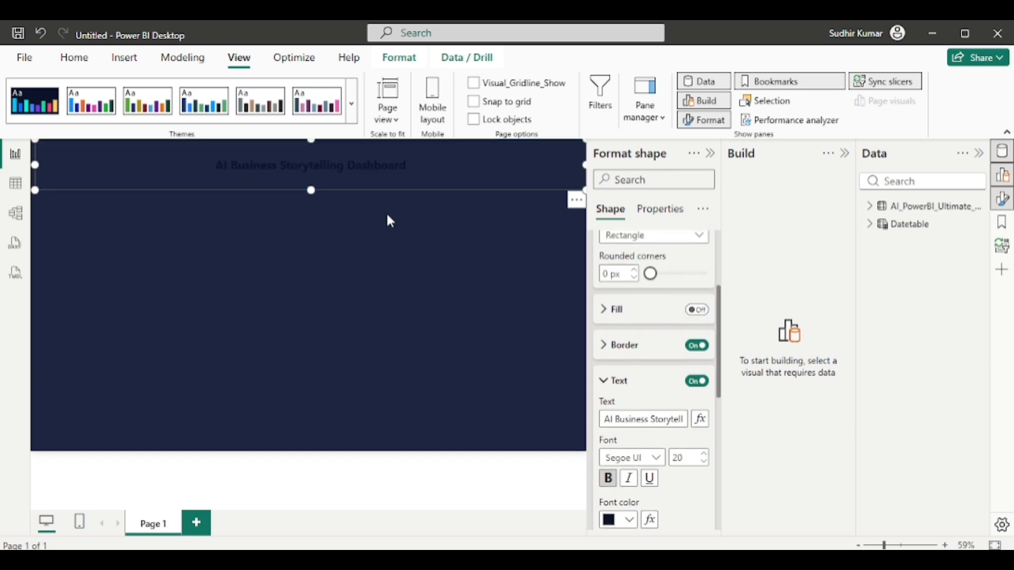
{"action": "scroll", "coordinate": [651, 385], "scroll_direction": "down", "scroll_amount": 2}
{"action": "left_click", "coordinate": [631, 432]}
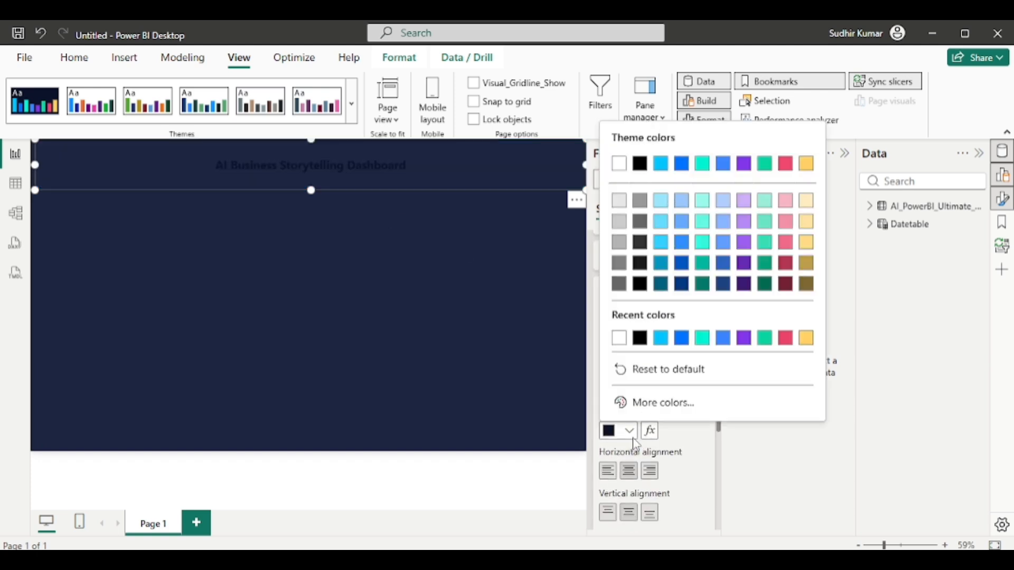
{"action": "left_click", "coordinate": [621, 339]}
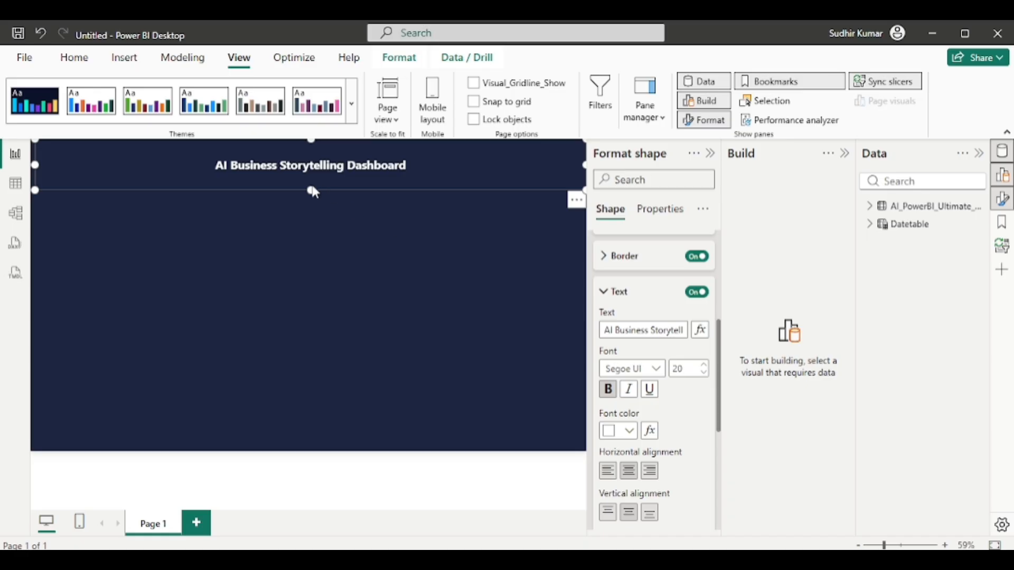
Step: Shrink the header shape's height to a thin strip around its text
{"action": "left_click_drag", "start_coordinate": [313, 191], "coordinate": [312, 157]}
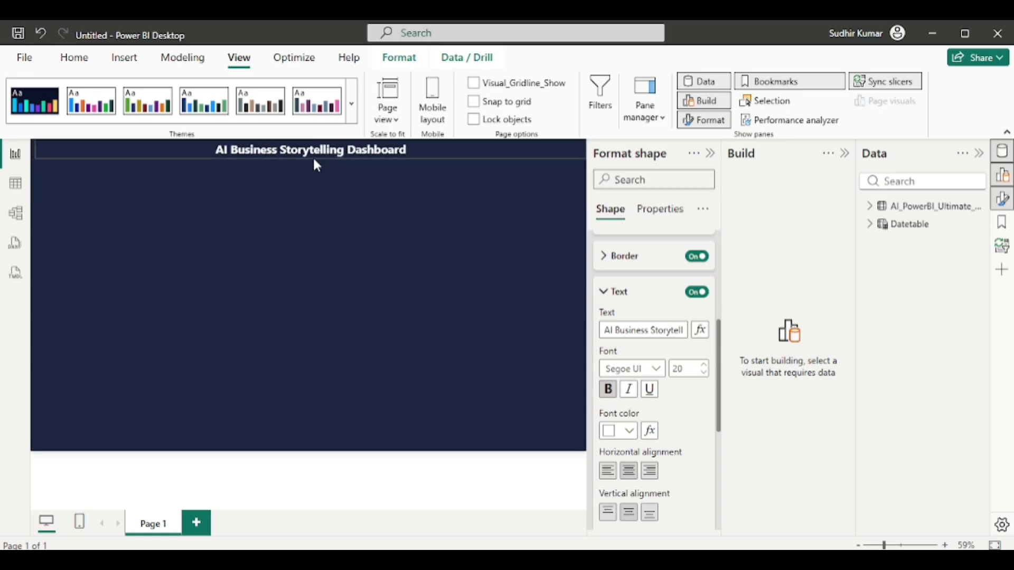
{"action": "left_click", "coordinate": [204, 199]}
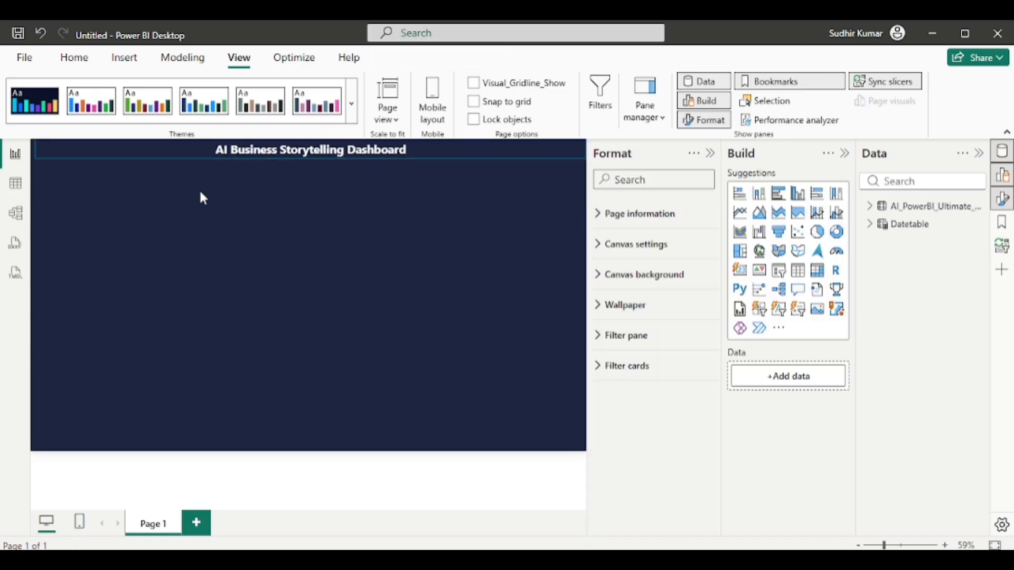
Step: Increase the header shape's height and move its left edge inward, leaving free space beside it on the canvas
{"action": "left_click", "coordinate": [72, 150]}
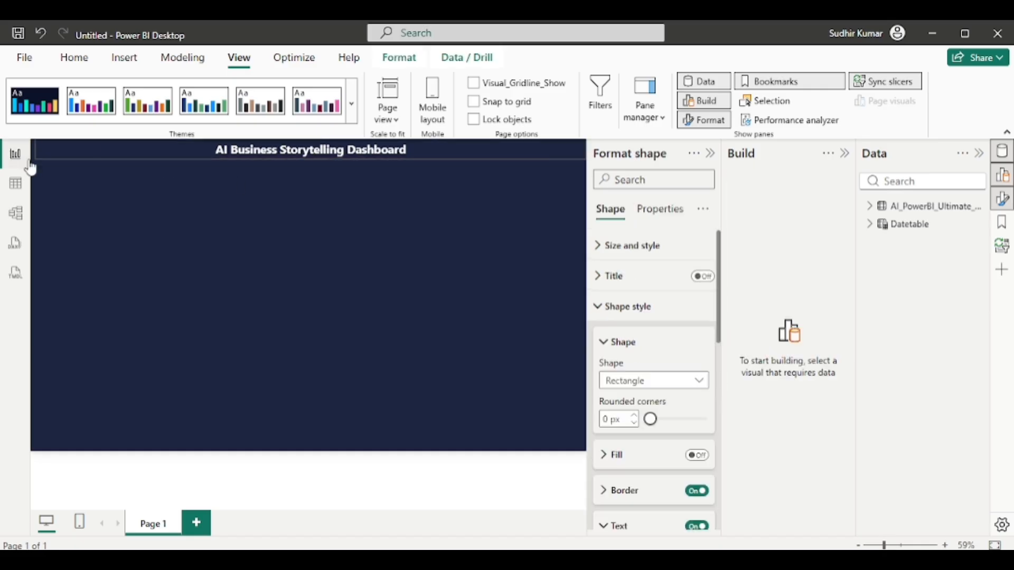
{"action": "left_click_drag", "start_coordinate": [35, 159], "coordinate": [35, 238]}
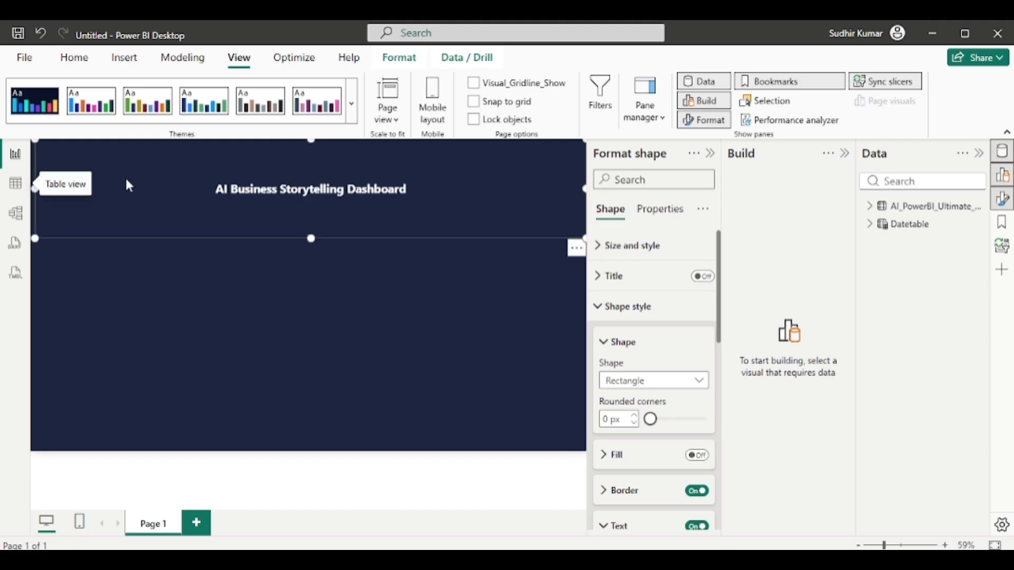
{"action": "left_click_drag", "start_coordinate": [38, 188], "coordinate": [101, 263]}
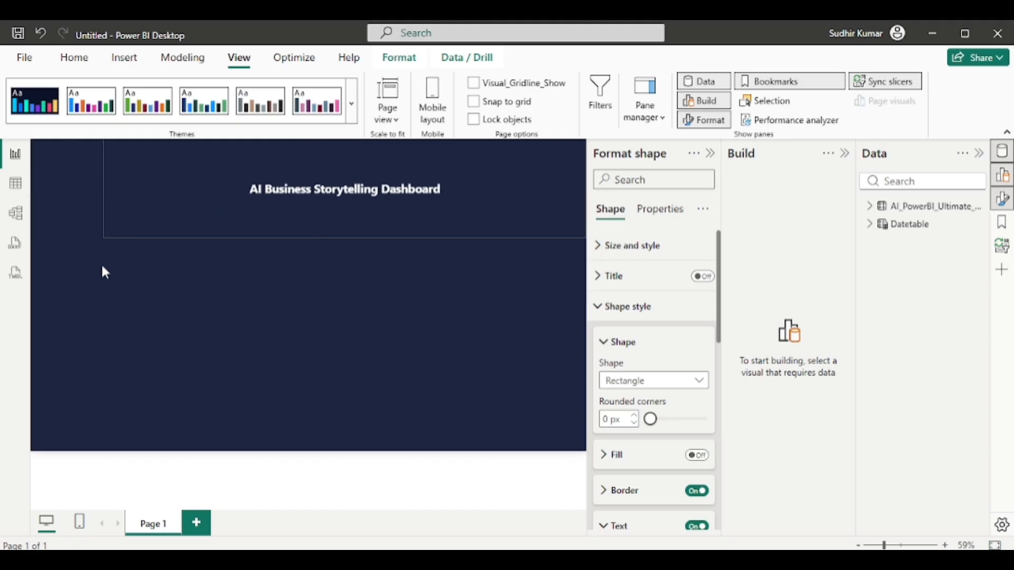
{"action": "left_click", "coordinate": [103, 234]}
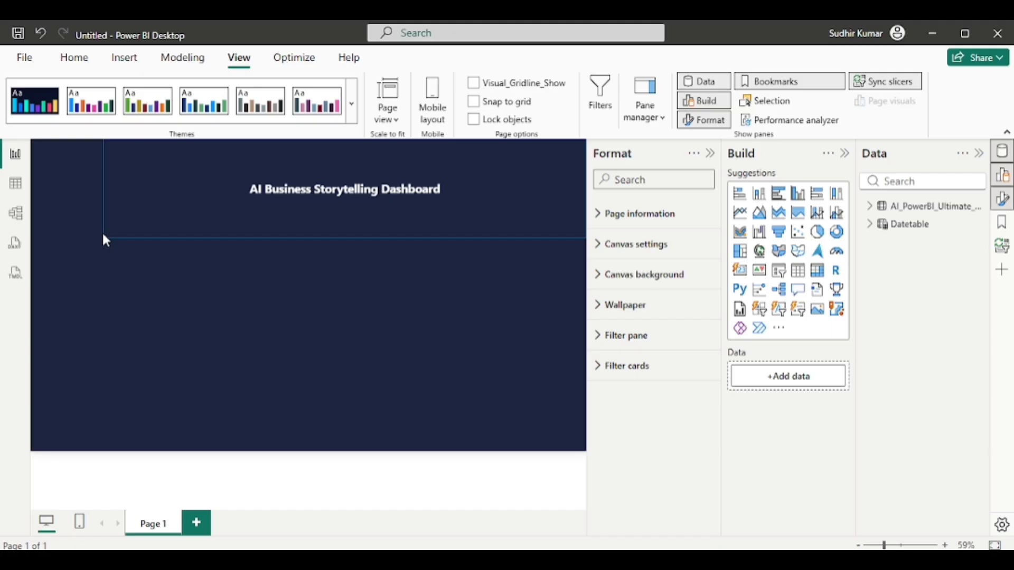
Step: Widen the header shape to the full canvas width and shrink its height to a thin strip around the title
{"action": "left_click", "coordinate": [192, 189]}
{"action": "left_click_drag", "start_coordinate": [103, 188], "coordinate": [8, 182]}
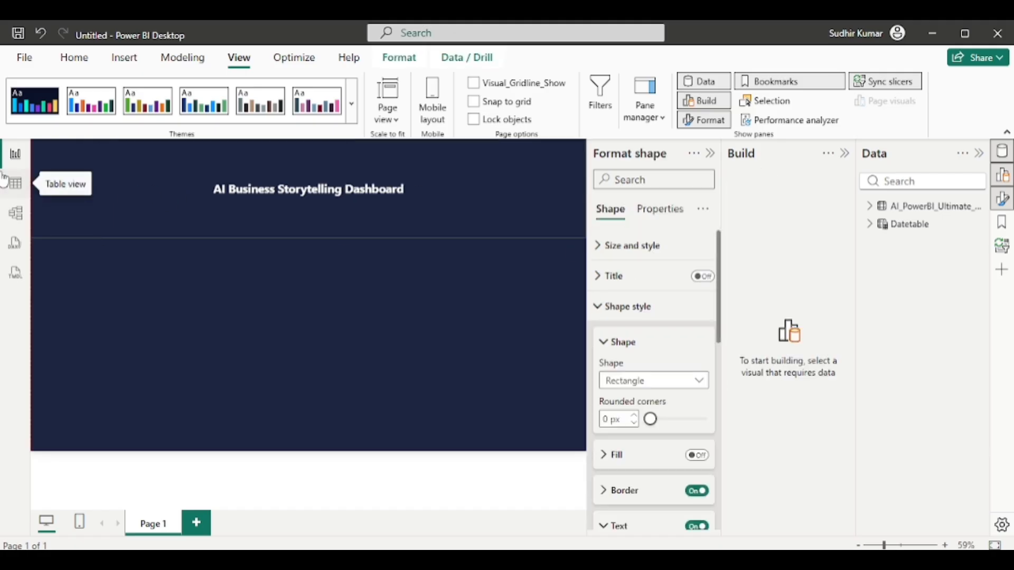
{"action": "left_click_drag", "start_coordinate": [307, 239], "coordinate": [305, 159]}
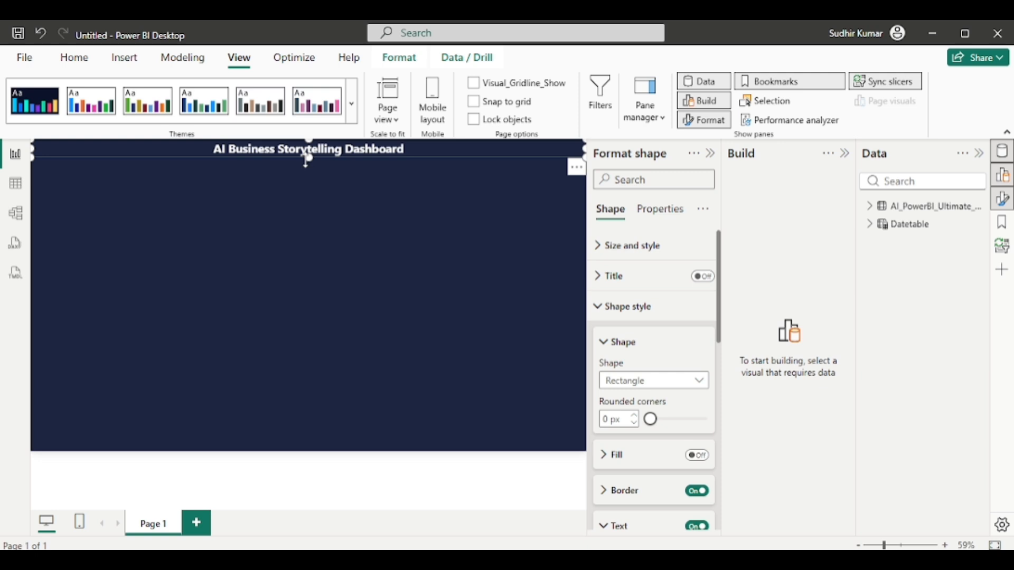
{"action": "left_click", "coordinate": [293, 187]}
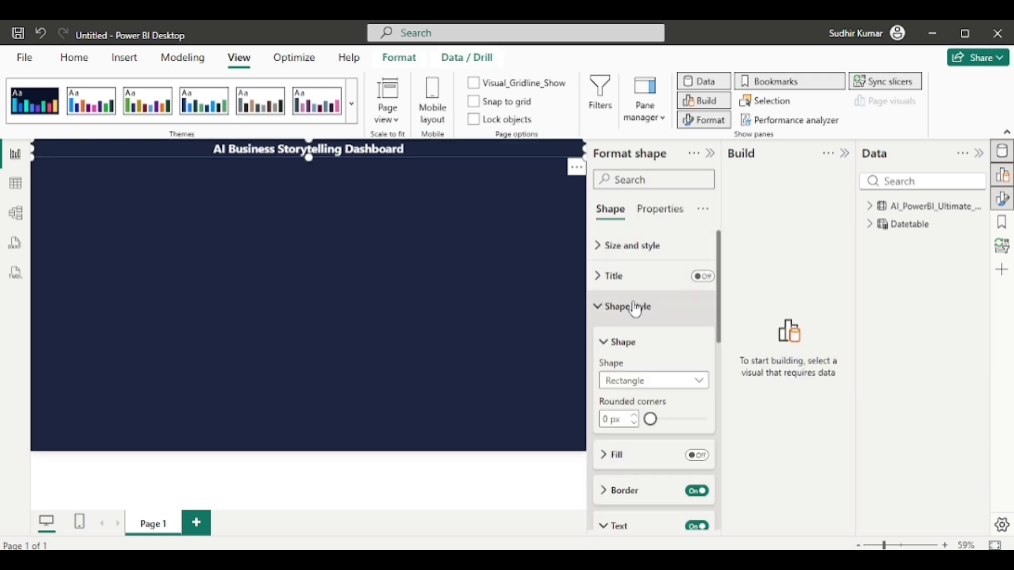
Step: Turn on the header shape's visual border, color it yellow, and set its rounded corners to 30 px
{"action": "scroll", "coordinate": [634, 305], "scroll_direction": "down", "scroll_amount": 5}
{"action": "scroll", "coordinate": [636, 308], "scroll_direction": "up", "scroll_amount": 3}
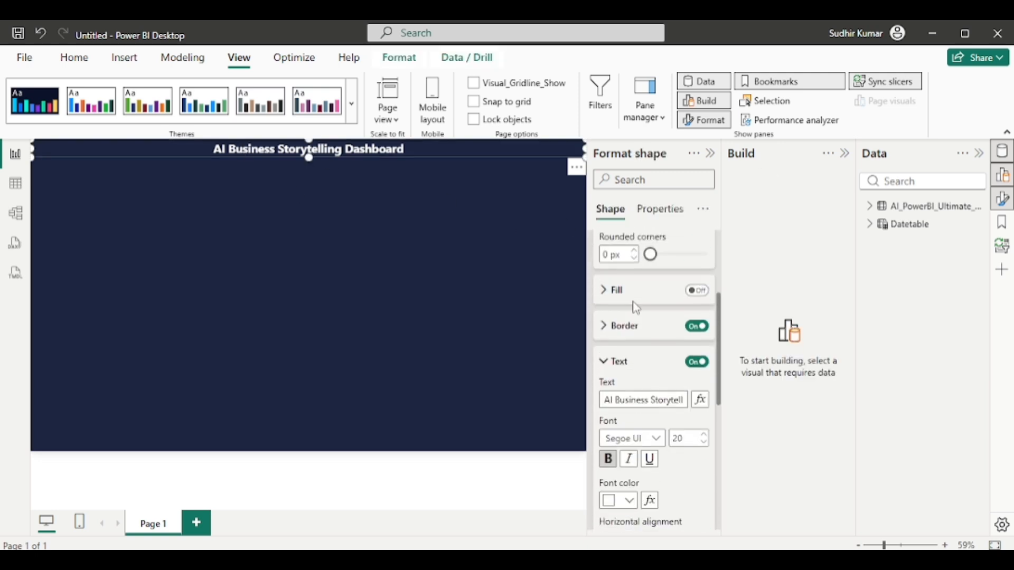
{"action": "scroll", "coordinate": [636, 308], "scroll_direction": "up", "scroll_amount": 4}
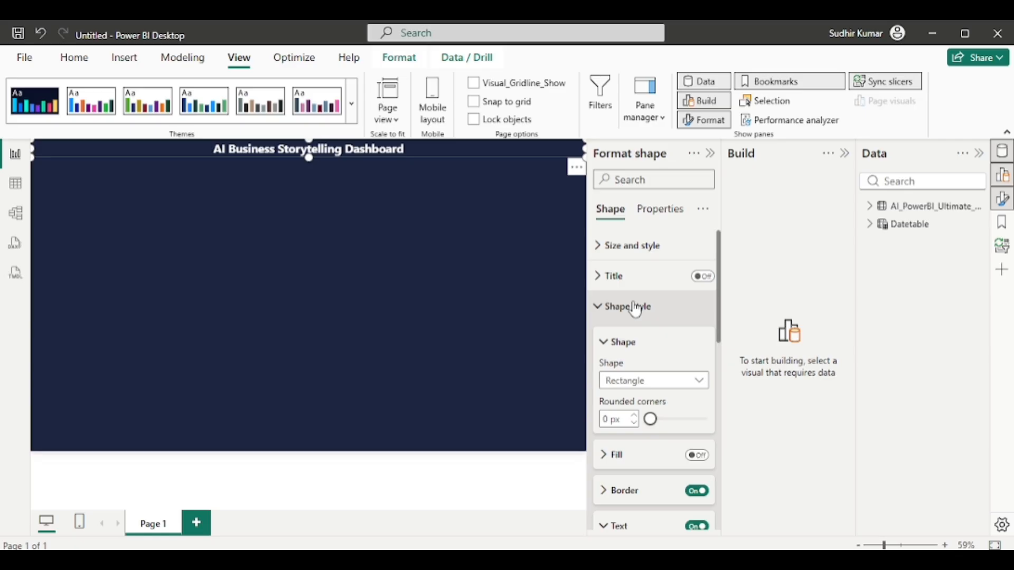
{"action": "left_click", "coordinate": [603, 245]}
{"action": "scroll", "coordinate": [679, 338], "scroll_direction": "down", "scroll_amount": 4}
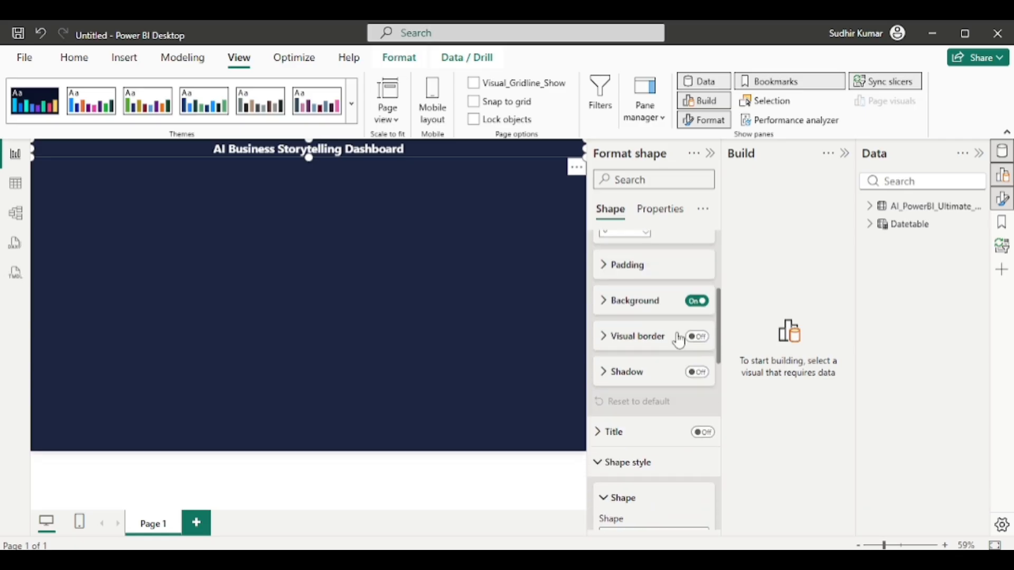
{"action": "left_click", "coordinate": [706, 337]}
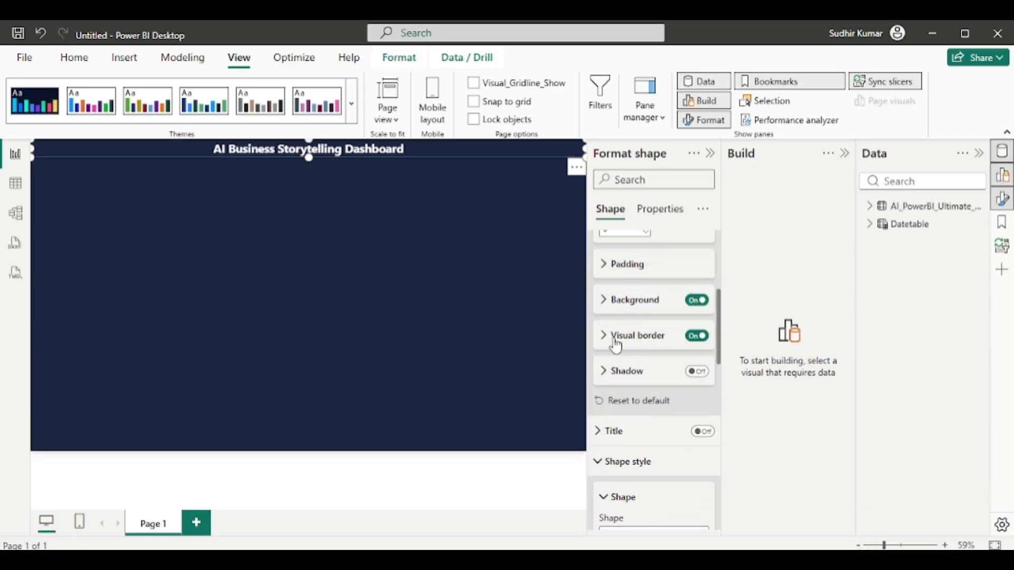
{"action": "left_click", "coordinate": [603, 335]}
{"action": "left_click", "coordinate": [631, 378]}
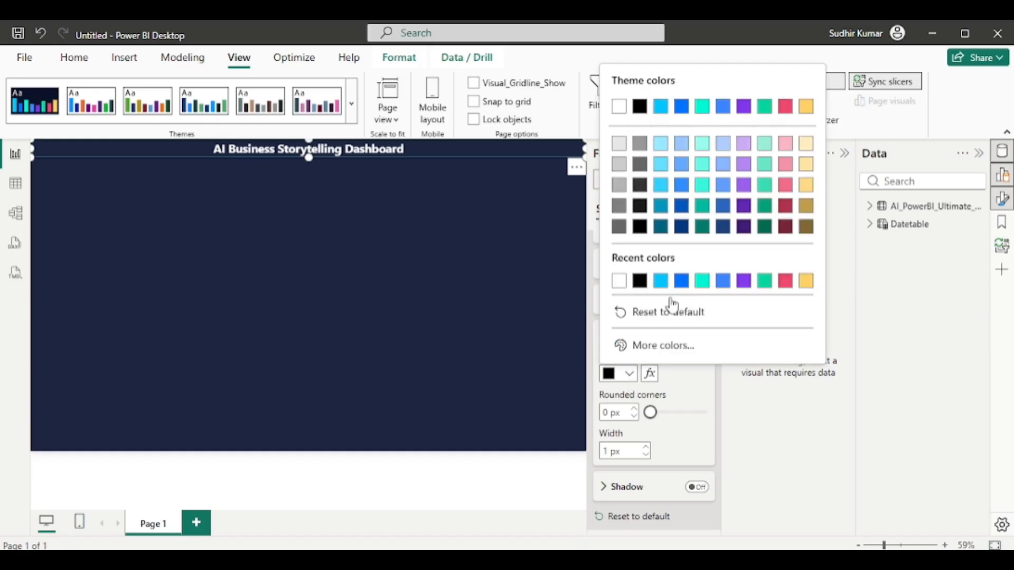
{"action": "left_click", "coordinate": [808, 285]}
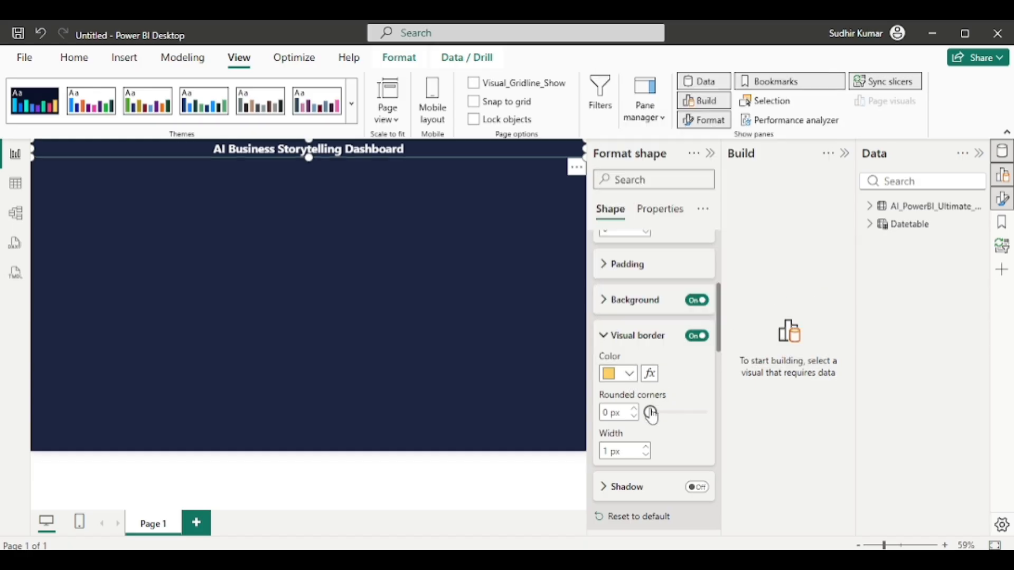
{"action": "left_click_drag", "start_coordinate": [650, 412], "coordinate": [746, 414]}
Step: Turn on the header shape's shadow and set its offset to Inside
{"action": "scroll", "coordinate": [676, 431], "scroll_direction": "down", "scroll_amount": 3}
{"action": "left_click", "coordinate": [697, 341]}
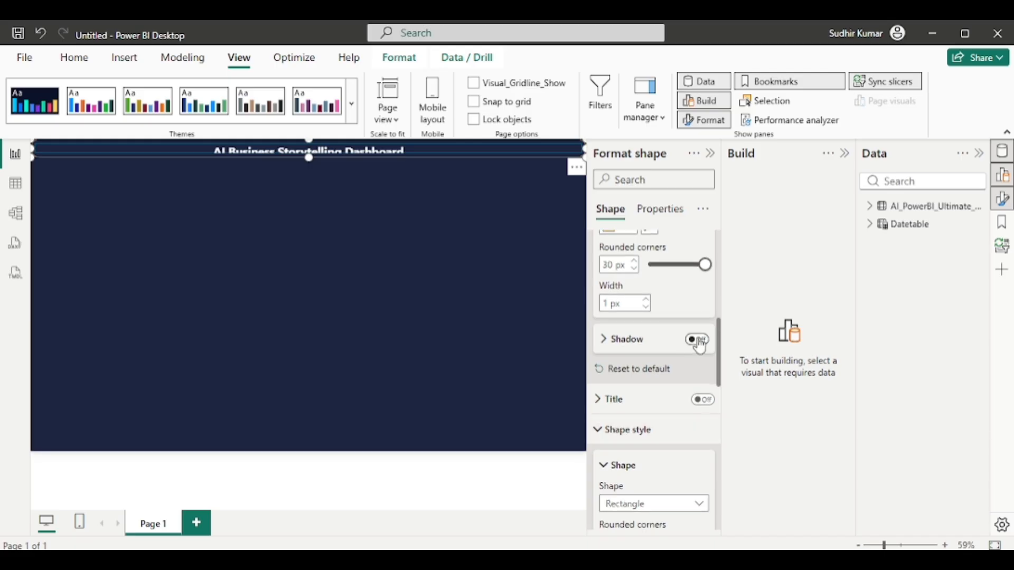
{"action": "left_click", "coordinate": [606, 345]}
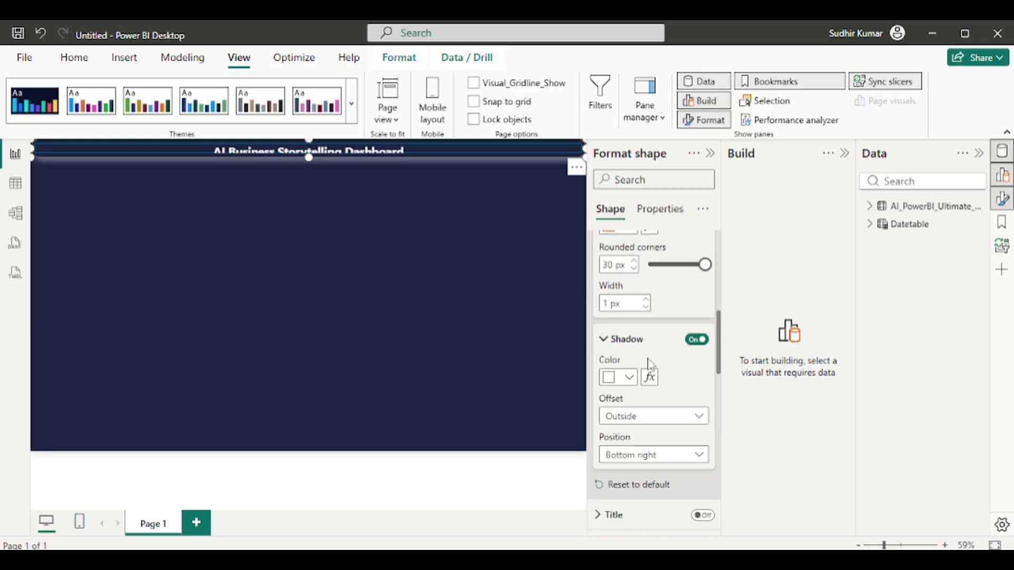
{"action": "left_click", "coordinate": [654, 416]}
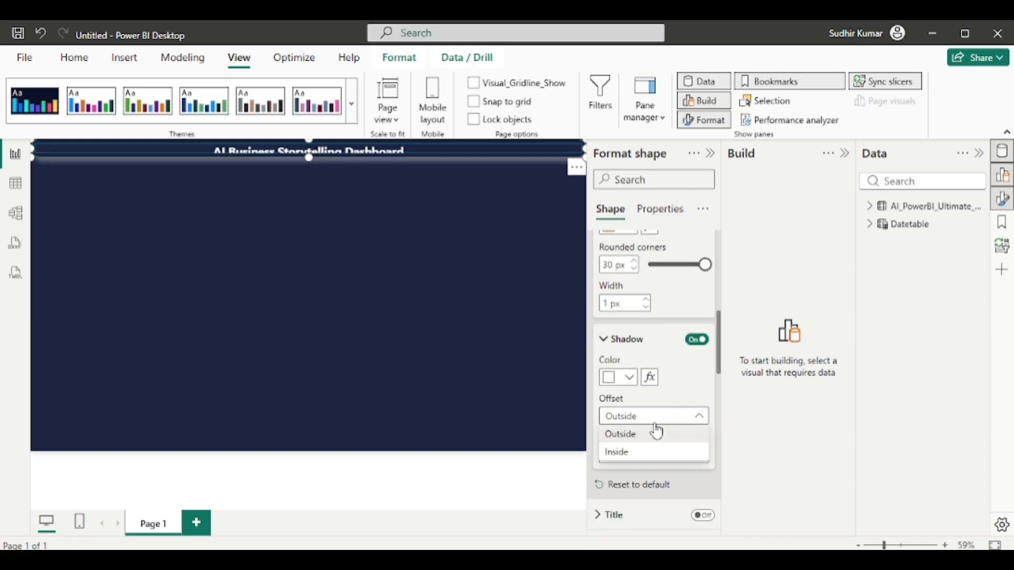
{"action": "left_click", "coordinate": [615, 451]}
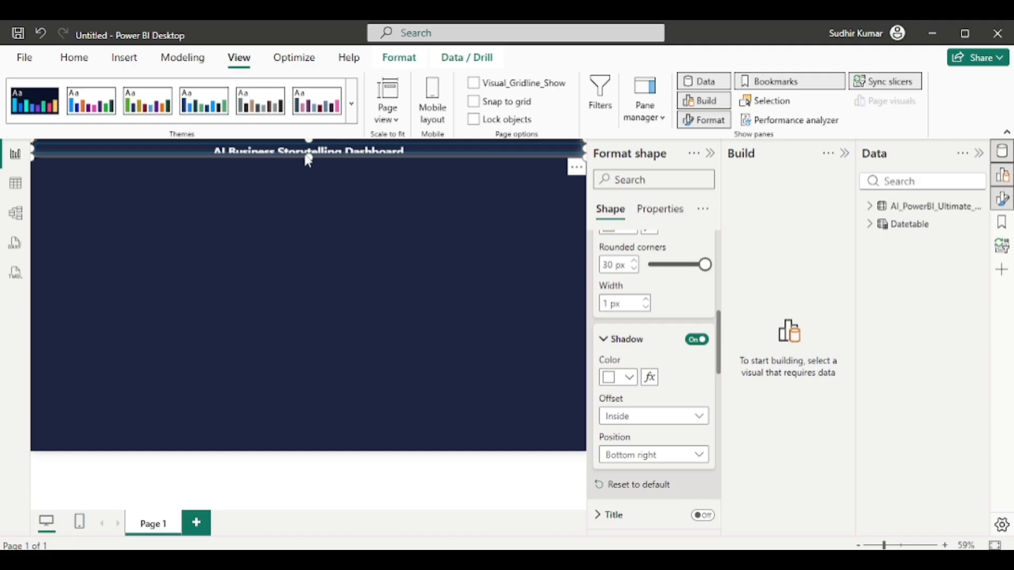
Step: Increase the header shape's height slightly so the whole title fits inside the rounded border
{"action": "left_click_drag", "start_coordinate": [308, 157], "coordinate": [308, 162]}
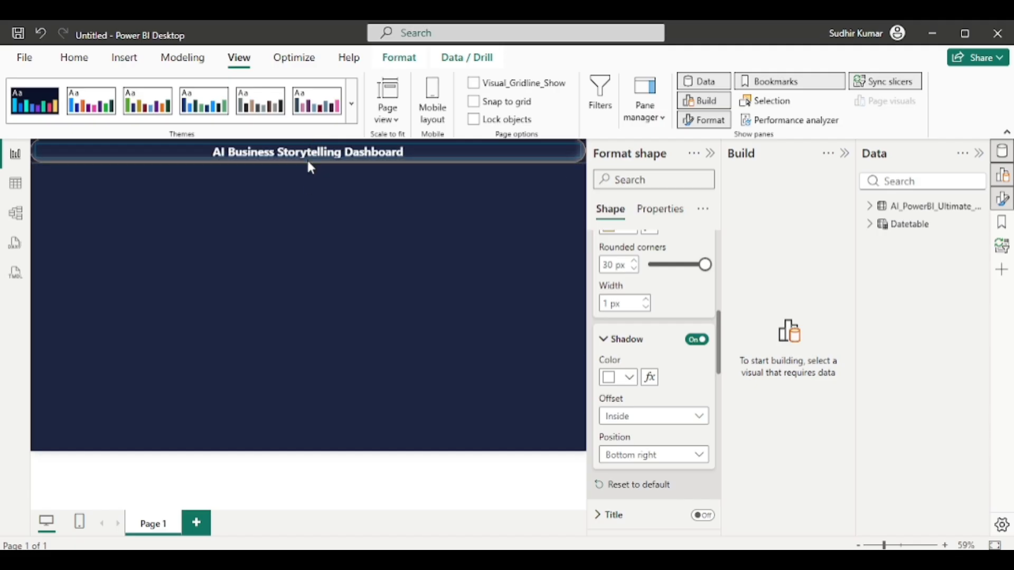
{"action": "left_click", "coordinate": [309, 167]}
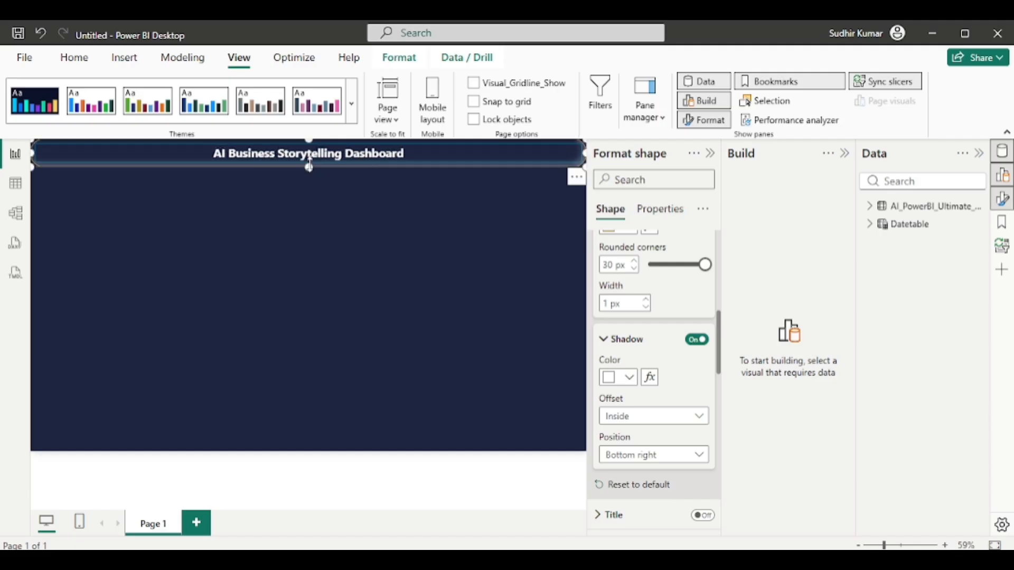
{"action": "left_click", "coordinate": [404, 214]}
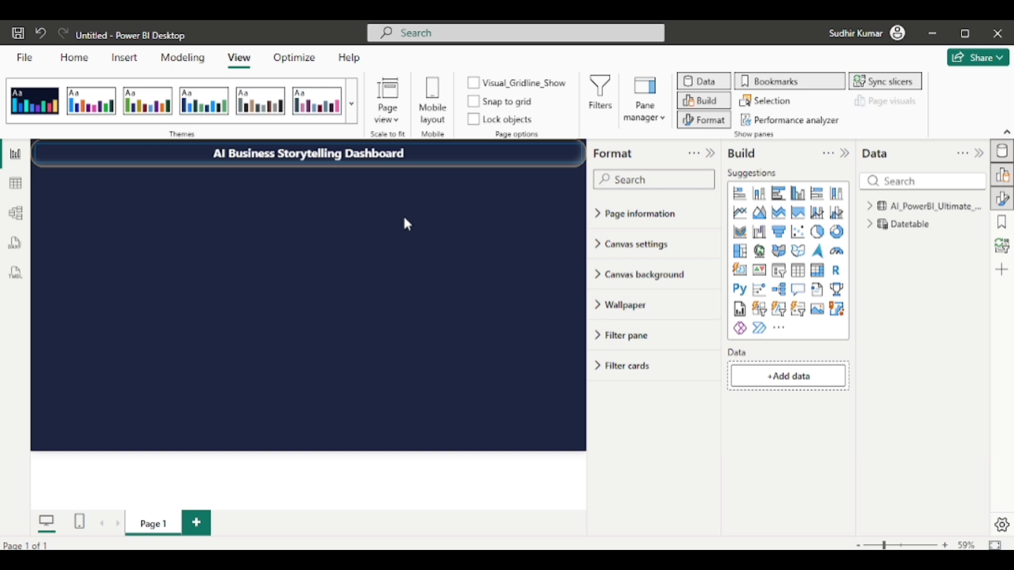
Step: Insert an empty card visual directly beneath the header, 1280 wide and 150 high, spanning the canvas
{"action": "left_click", "coordinate": [483, 158]}
{"action": "left_click", "coordinate": [366, 213]}
{"action": "left_click", "coordinate": [740, 274]}
{"action": "left_click_drag", "start_coordinate": [294, 236], "coordinate": [283, 195]}
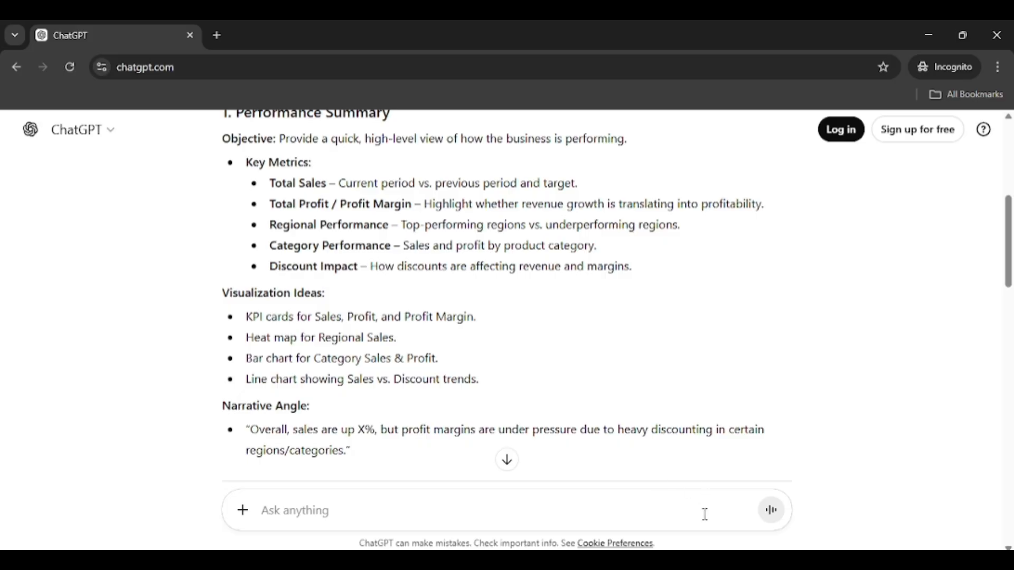
Step: Switch from ChatGPT back to Power BI and create an empty manually entered table named Dax_Table
{"action": "mouse_move", "coordinate": [688, 561]}
{"action": "left_click", "coordinate": [688, 499]}
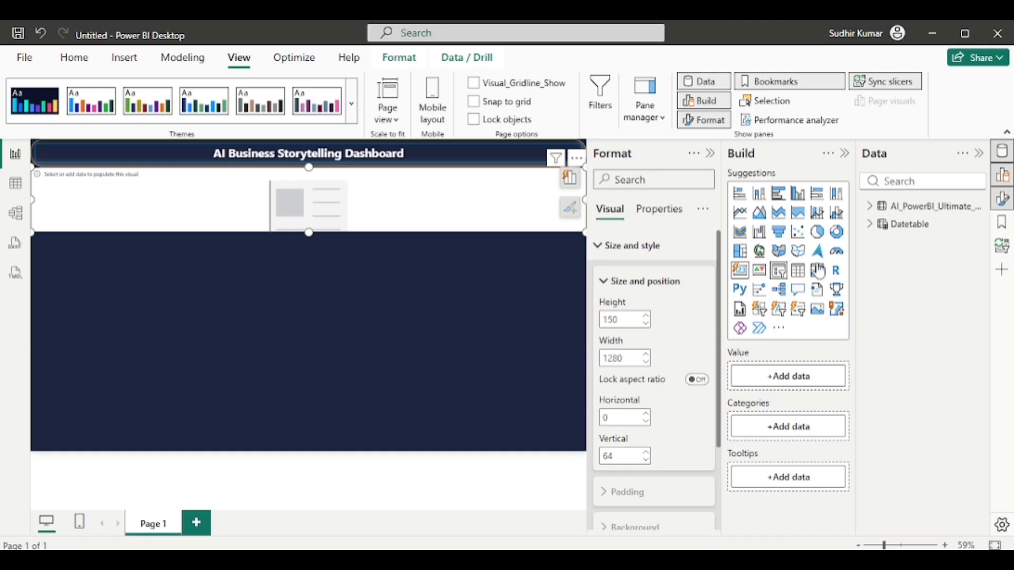
{"action": "left_click", "coordinate": [406, 285]}
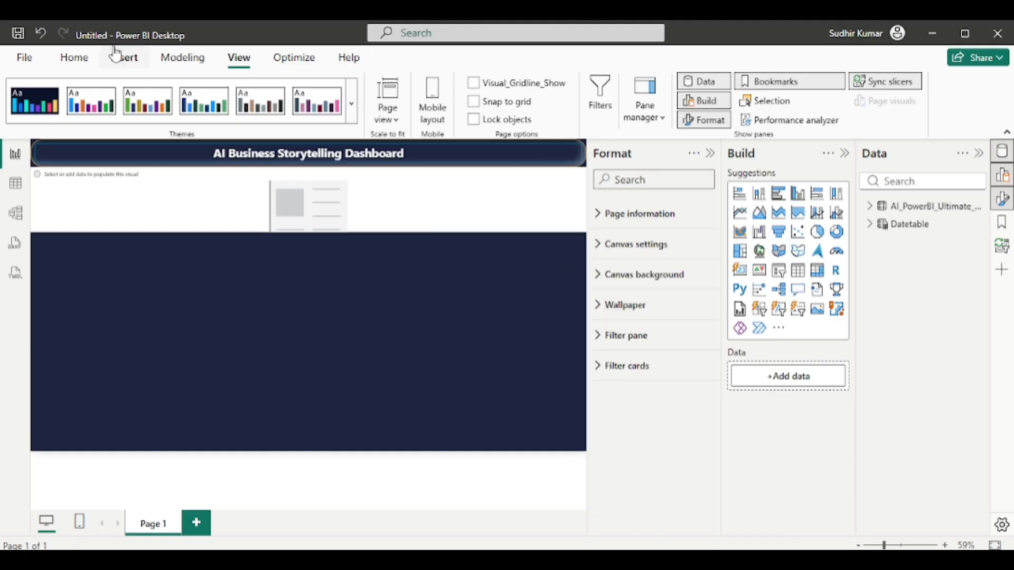
{"action": "left_click", "coordinate": [74, 59]}
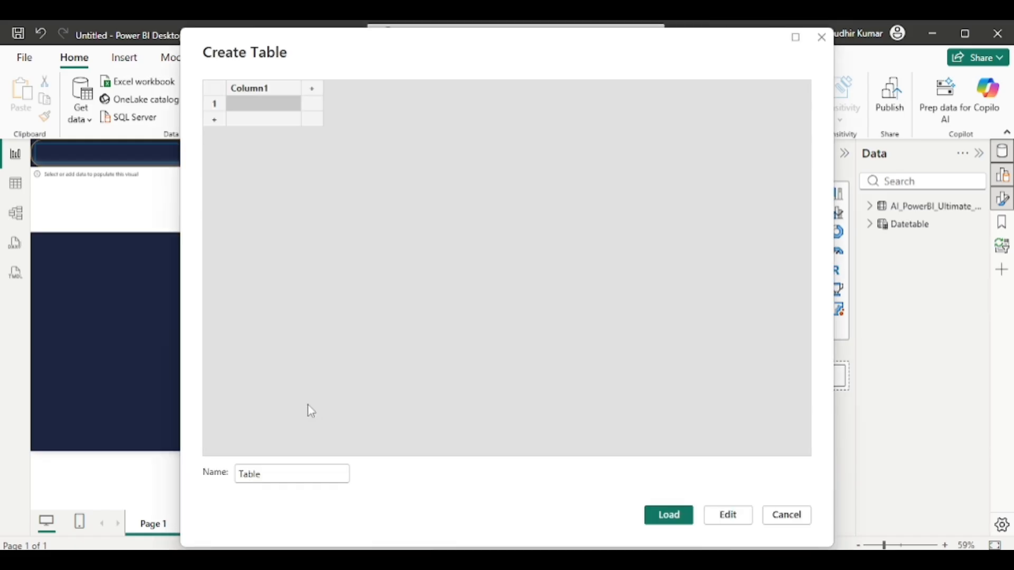
{"action": "left_click", "coordinate": [275, 475]}
{"action": "key", "text": "Left"}
{"action": "key", "text": "Left"}
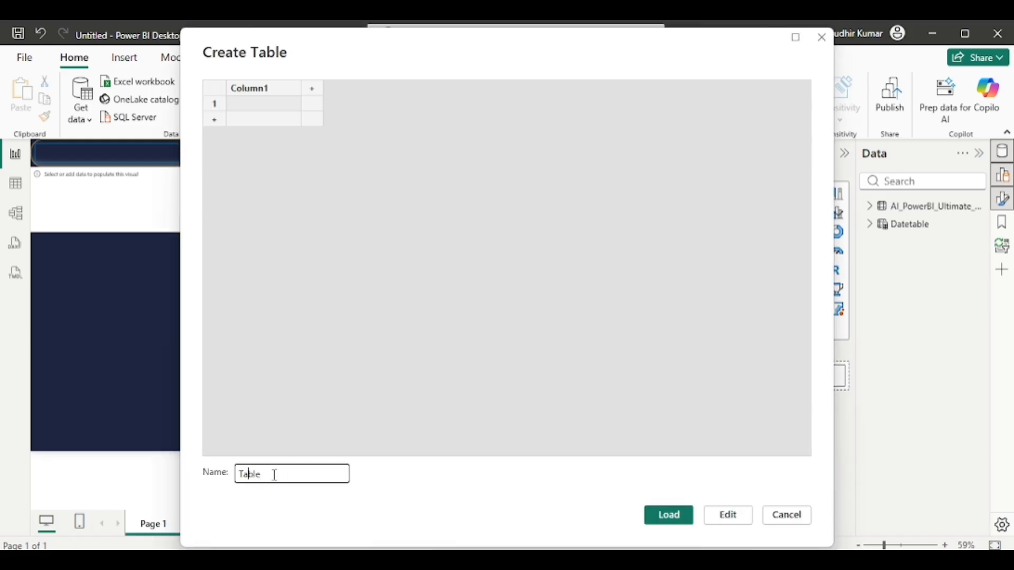
{"action": "type", "text": "Dax_"}
{"action": "key", "text": "Return"}
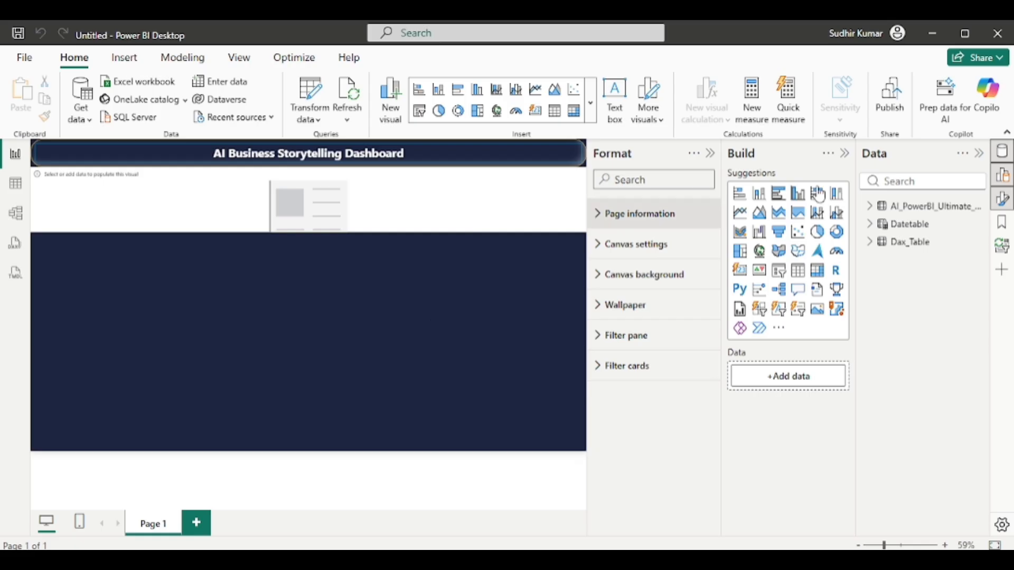
Step: Add a measure to Dax_Table: Total Sales = SUM(AI_PowerBI_Ultimate_Master_Dataset_500Rows[Sales])
{"action": "left_click", "coordinate": [908, 243]}
{"action": "right_click", "coordinate": [909, 246]}
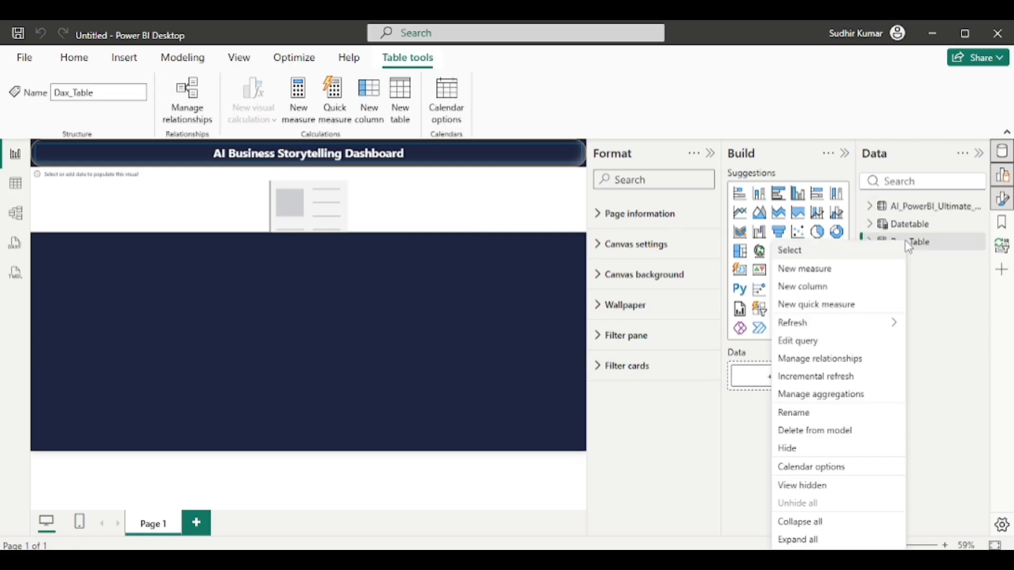
{"action": "left_click", "coordinate": [807, 269]}
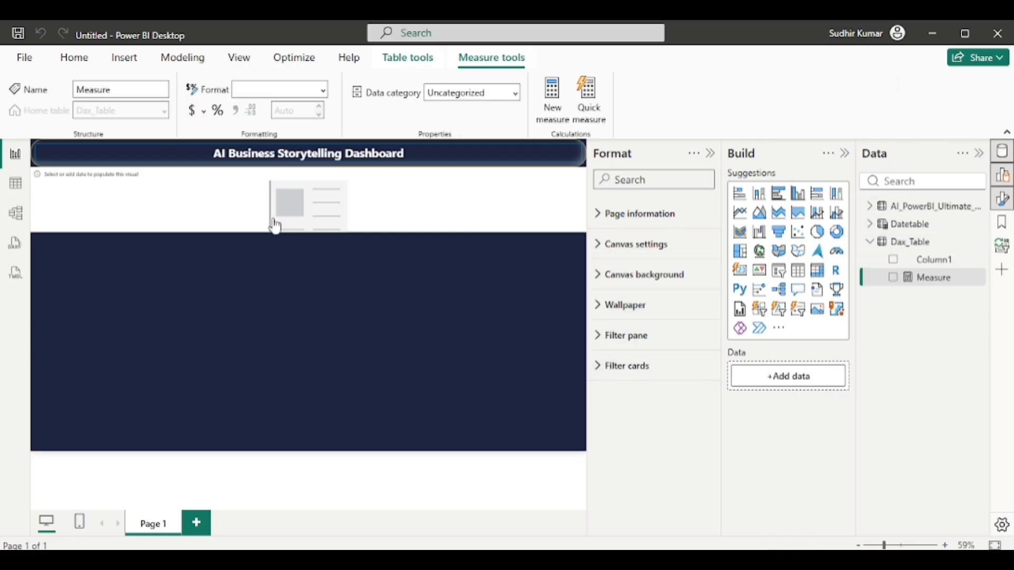
{"action": "type", "text": "Tota"}
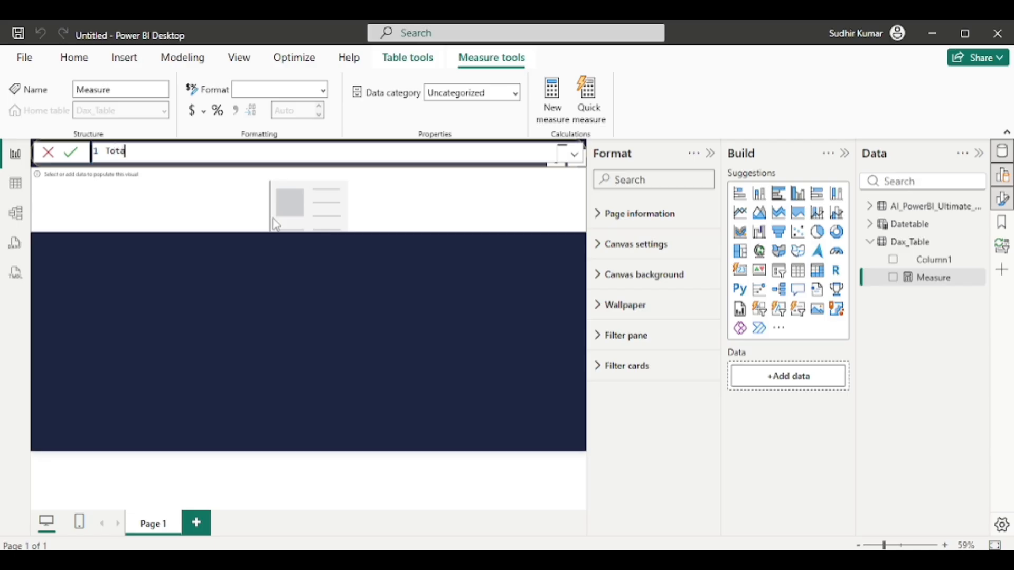
{"action": "type", "text": "l Sales=SUM("}
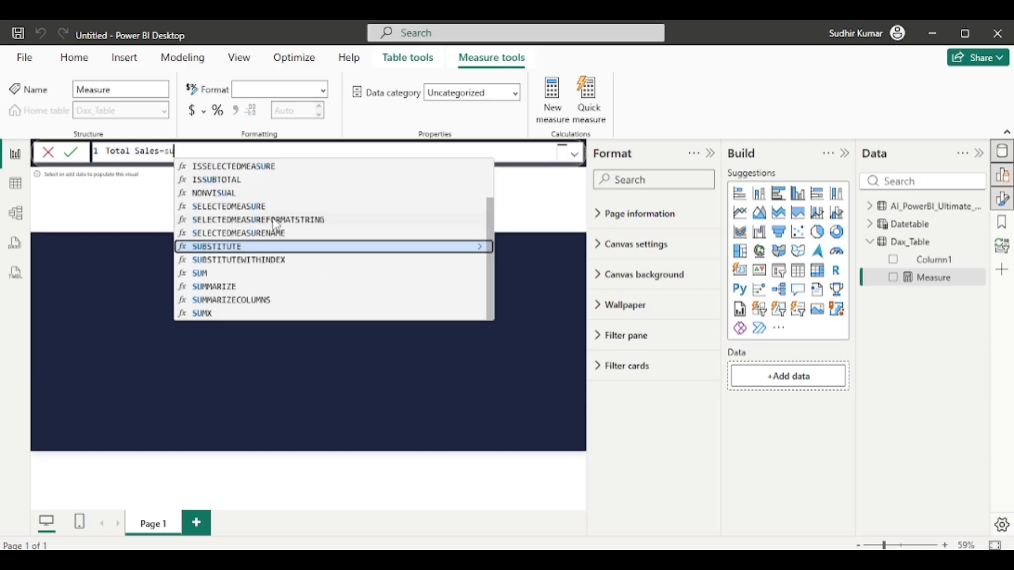
{"action": "key", "text": "Down"}
{"action": "key", "text": "Down"}
{"action": "key", "text": "Down"}
{"action": "key", "text": "Down"}
{"action": "key", "text": "Down"}
{"action": "key", "text": "Down"}
{"action": "key", "text": "Down"}
{"action": "key", "text": "Down"}
{"action": "key", "text": "Down"}
{"action": "key", "text": "Down"}
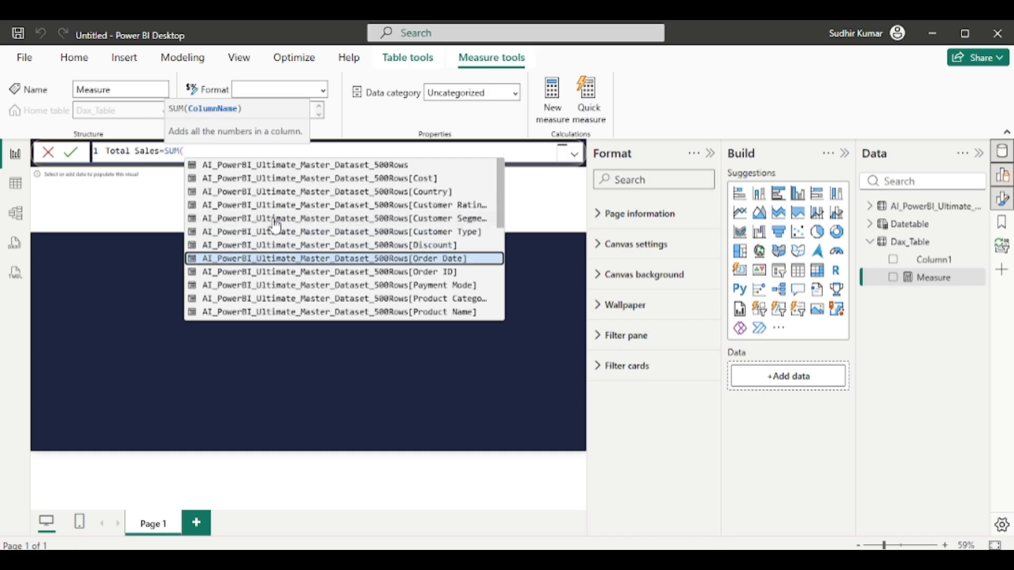
{"action": "key", "text": "Down"}
{"action": "key", "text": "Down"}
{"action": "key", "text": "Down"}
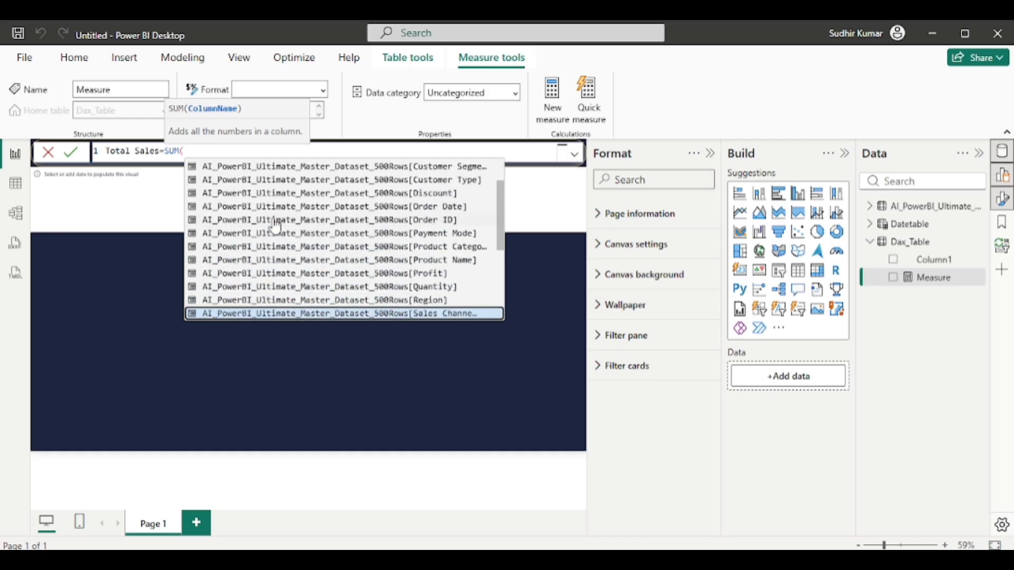
{"action": "key", "text": "Up"}
{"action": "key", "text": "Tab"}
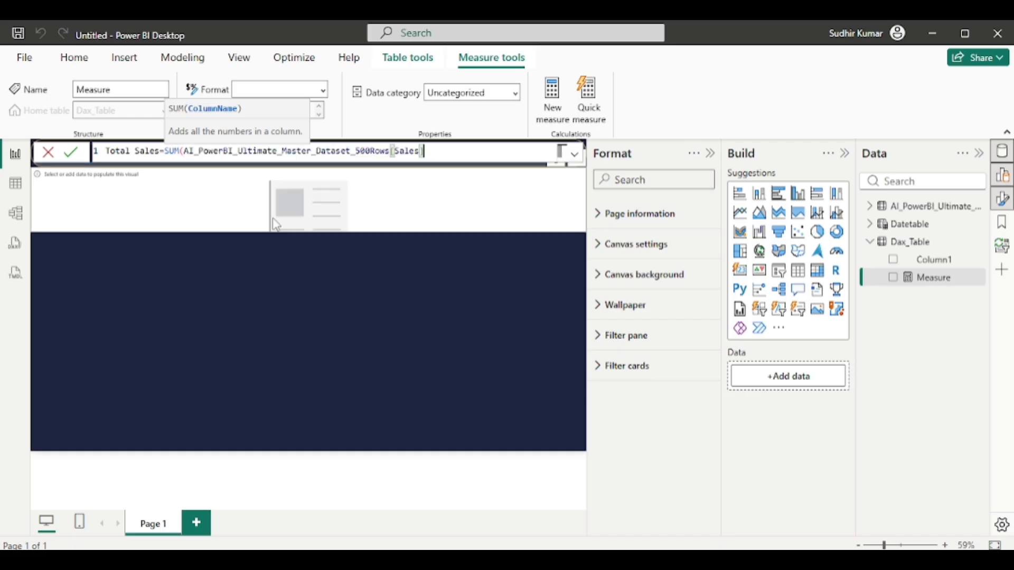
{"action": "type", "text": ")"}
{"action": "key", "text": "Return"}
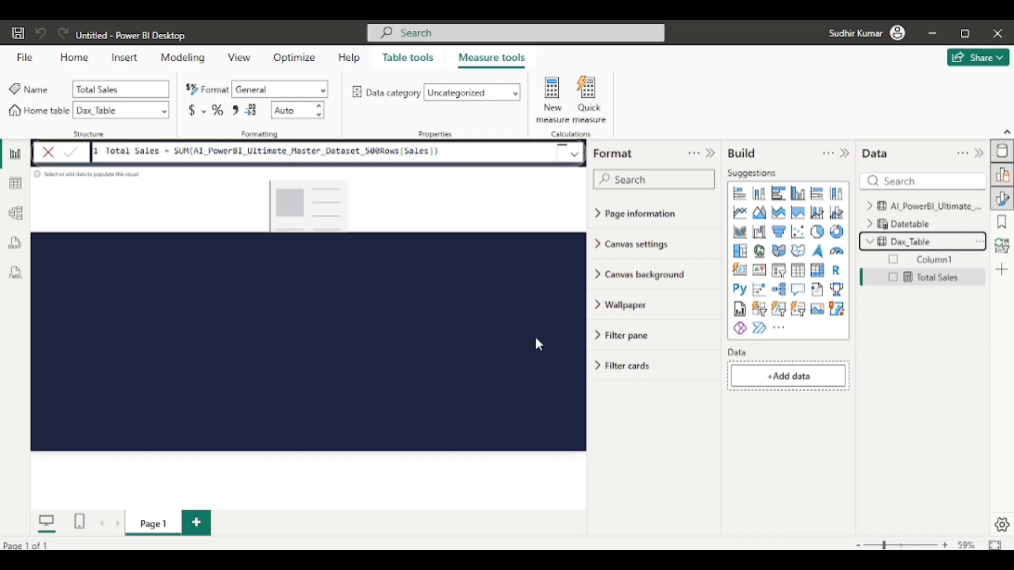
{"action": "left_click", "coordinate": [492, 326]}
Step: Add a measure to Dax_Table: Total Profit = SUM(AI_PowerBI_Ultimate_Master_Dataset_500Rows[Profit])
{"action": "left_click", "coordinate": [932, 247]}
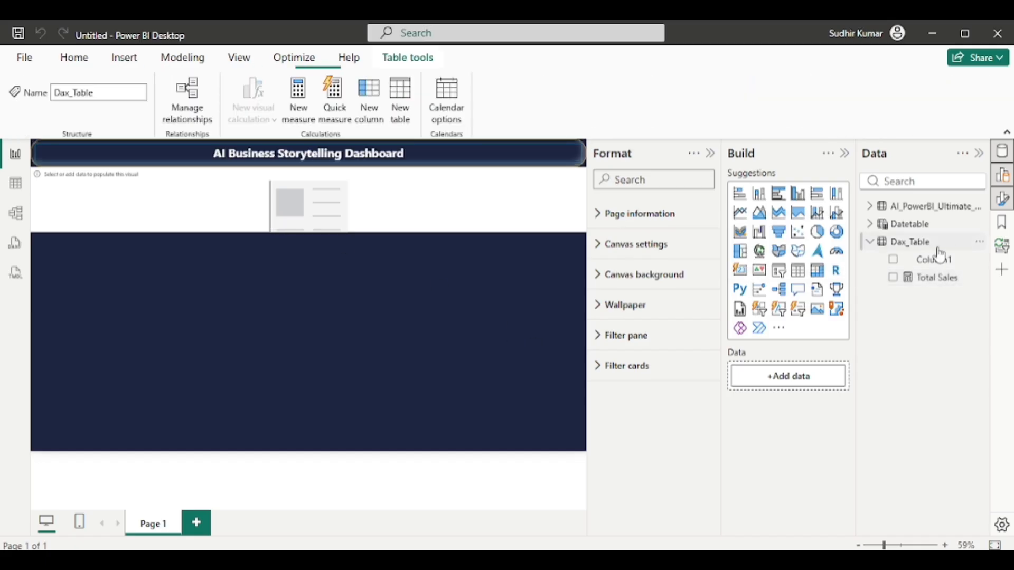
{"action": "right_click", "coordinate": [931, 247]}
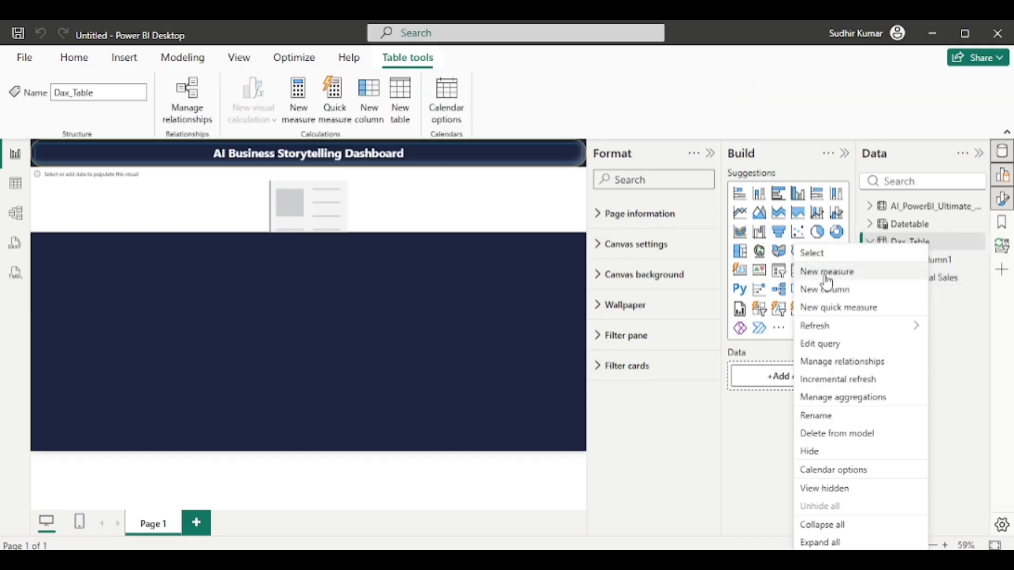
{"action": "left_click", "coordinate": [429, 202]}
{"action": "left_click", "coordinate": [298, 98]}
{"action": "type", "text": "T"}
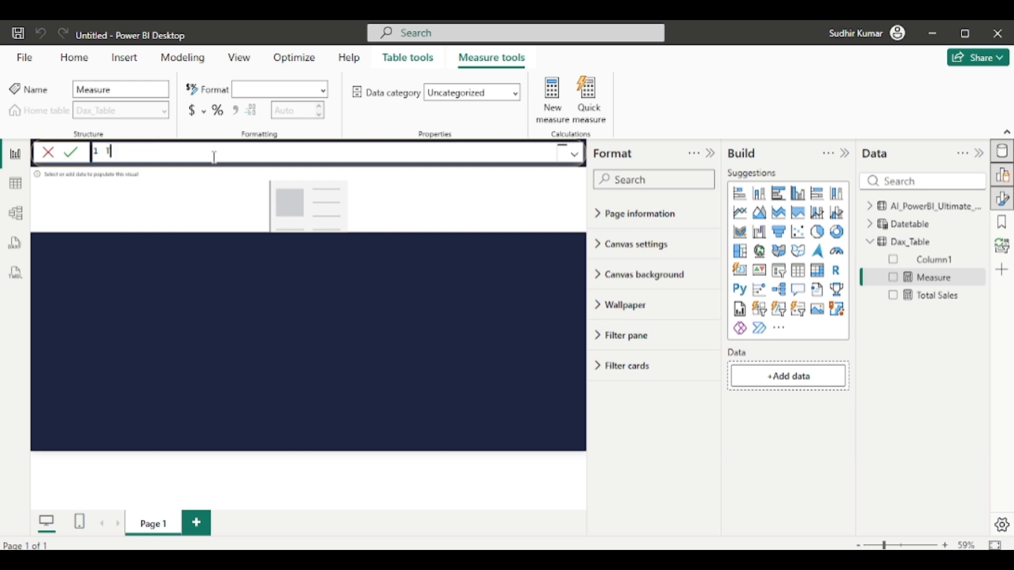
{"action": "type", "text": "otal profi"}
{"action": "key", "text": "BackSpace"}
{"action": "type", "text": "P"}
{"action": "key", "text": "End"}
{"action": "type", "text": "=SUM("}
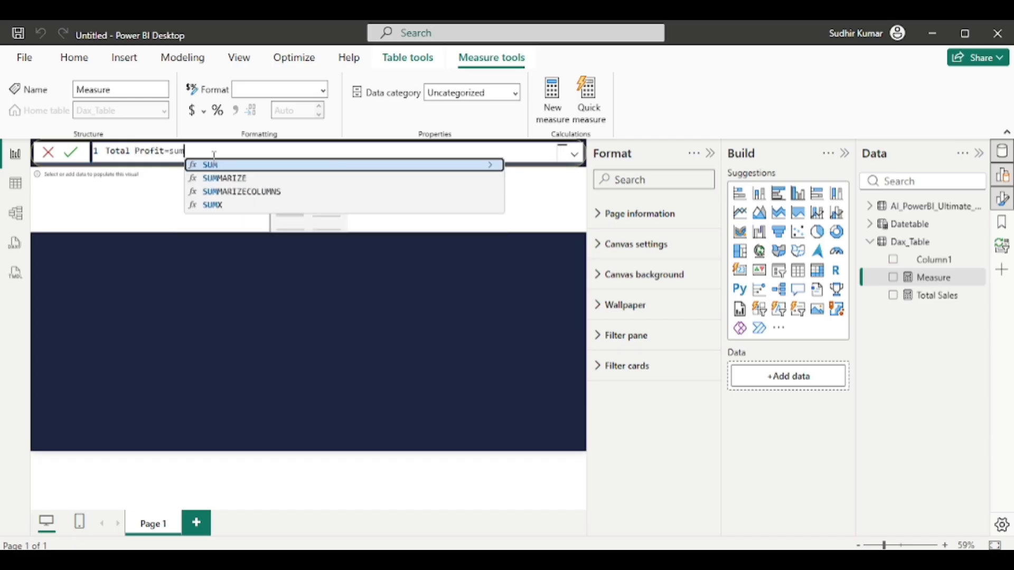
{"action": "key", "text": "Down"}
{"action": "key", "text": "Down"}
{"action": "key", "text": "Down"}
{"action": "key", "text": "Down"}
{"action": "key", "text": "Down"}
{"action": "key", "text": "Down"}
{"action": "key", "text": "Down"}
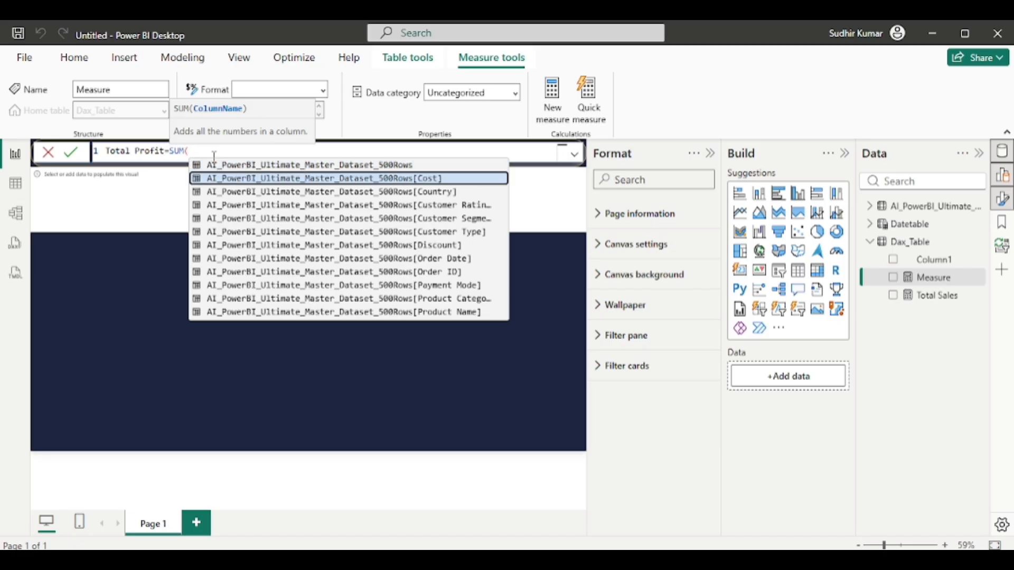
{"action": "key", "text": "Down"}
{"action": "key", "text": "Down"}
{"action": "key", "text": "Down"}
{"action": "key", "text": "Down"}
{"action": "key", "text": "Down"}
{"action": "key", "text": "Down"}
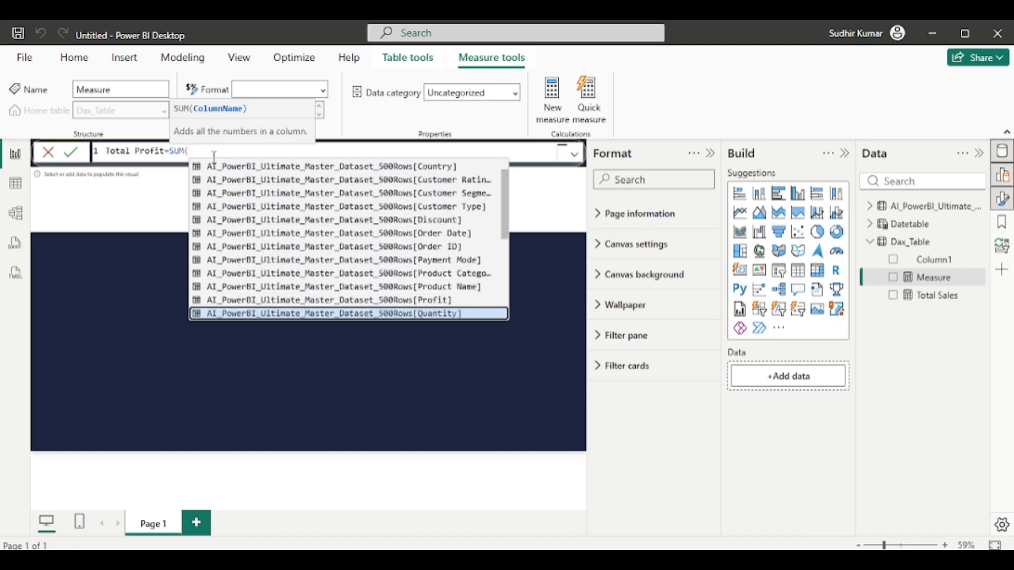
{"action": "key", "text": "Up"}
{"action": "key", "text": "Tab"}
{"action": "type", "text": ")"}
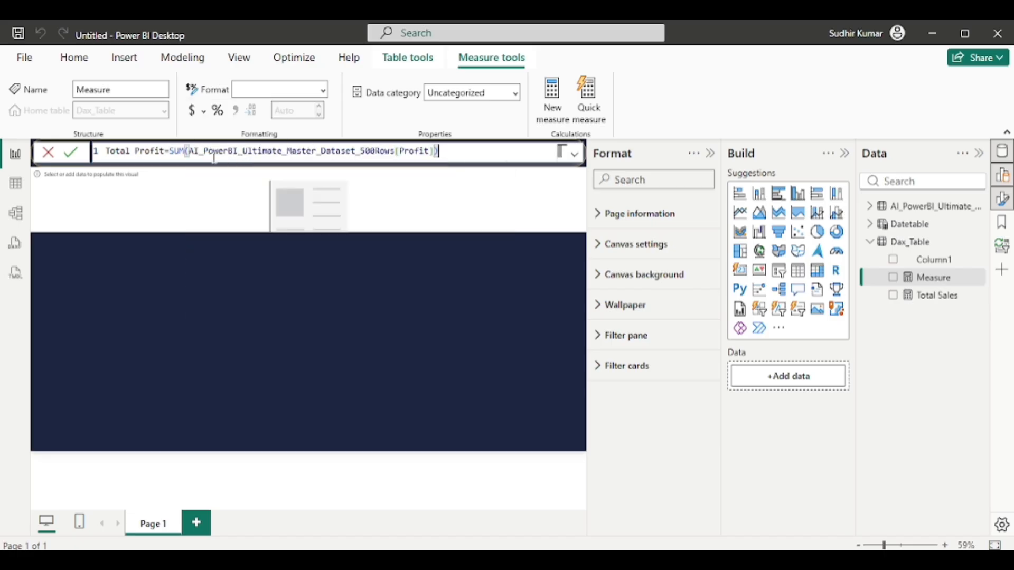
{"action": "key", "text": "Return"}
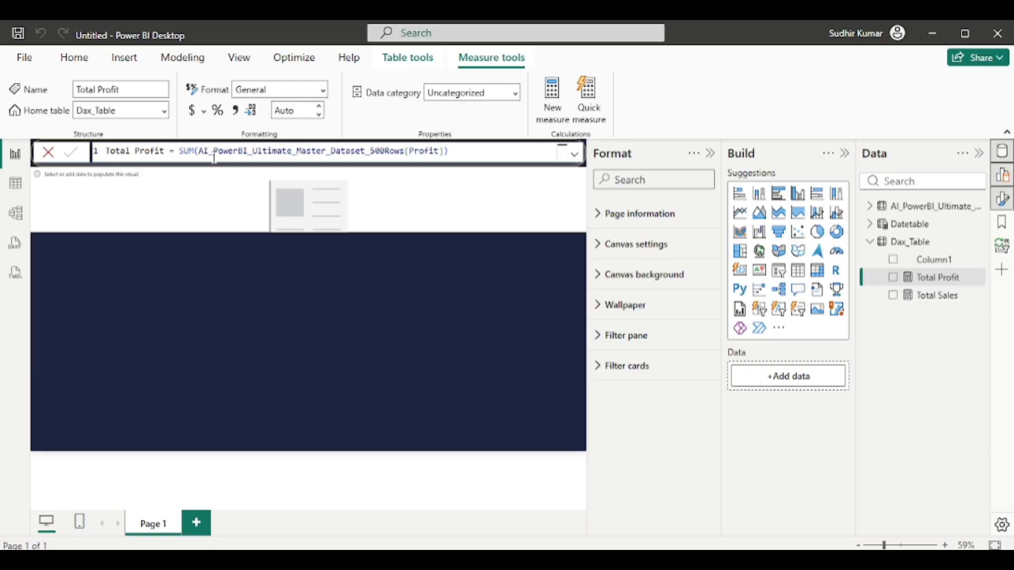
{"action": "left_click", "coordinate": [434, 286]}
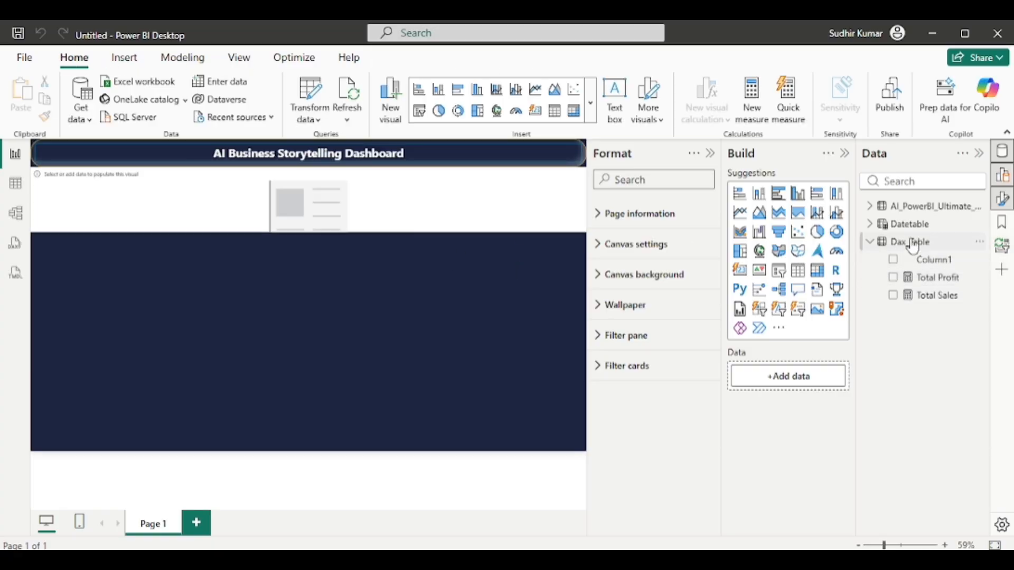
Step: Add a measure to Dax_Table: Profit Margin% = DIVIDE([Total Profit],[Total Sales])
{"action": "left_click", "coordinate": [913, 242]}
{"action": "right_click", "coordinate": [914, 244]}
{"action": "left_click", "coordinate": [815, 267]}
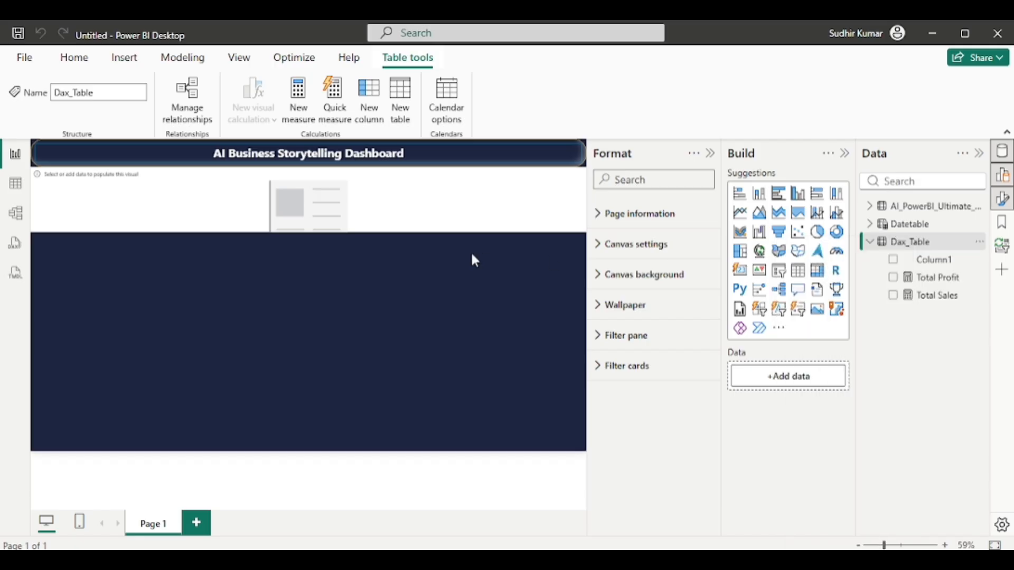
{"action": "type", "text": "P"}
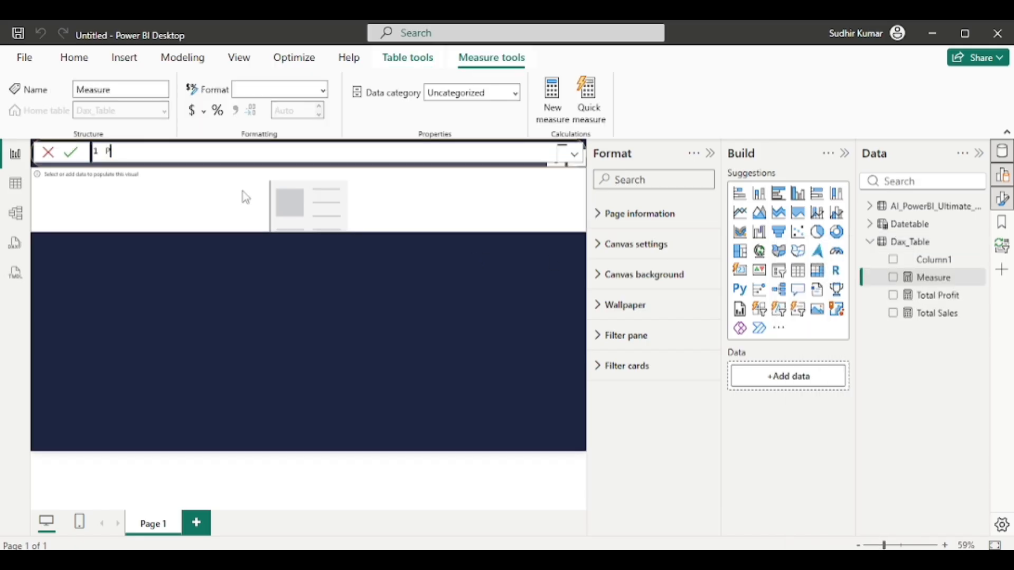
{"action": "type", "text": "rofit margin"}
{"action": "key", "text": "Left"}
{"action": "key", "text": "Left"}
{"action": "key", "text": "BackSpace"}
{"action": "type", "text": "Mdiv"}
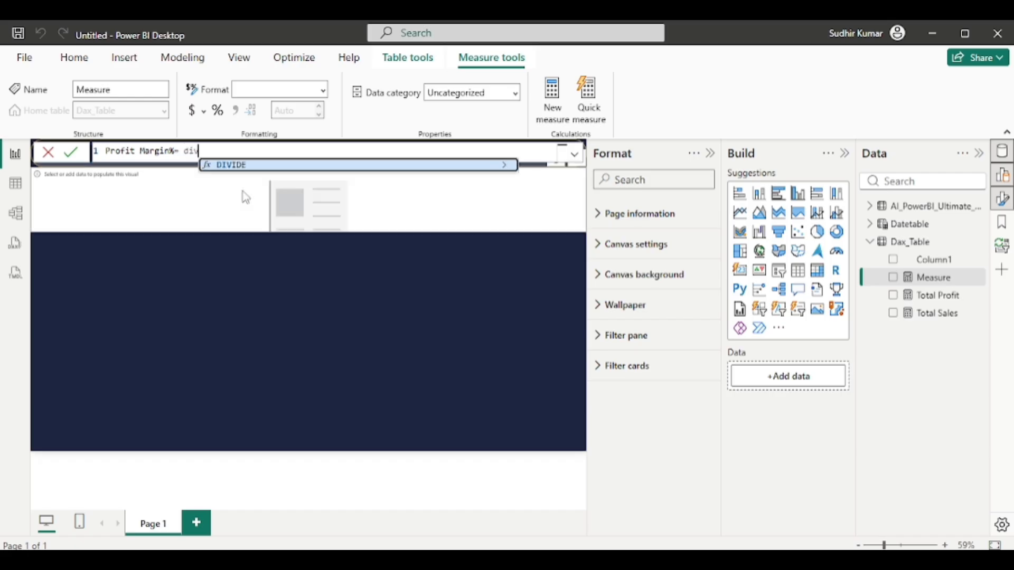
{"action": "key", "text": "Tab"}
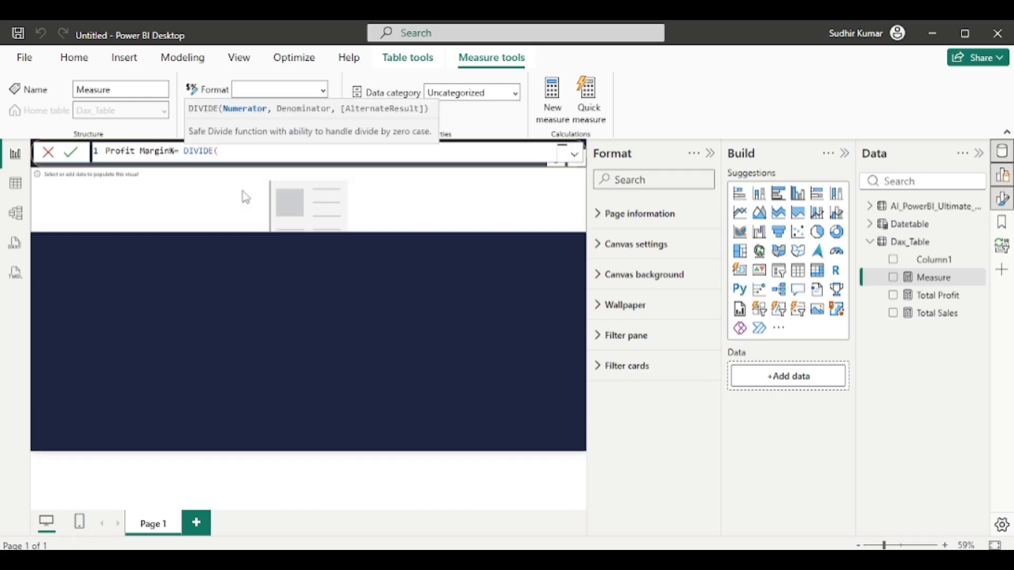
{"action": "type", "text": "["}
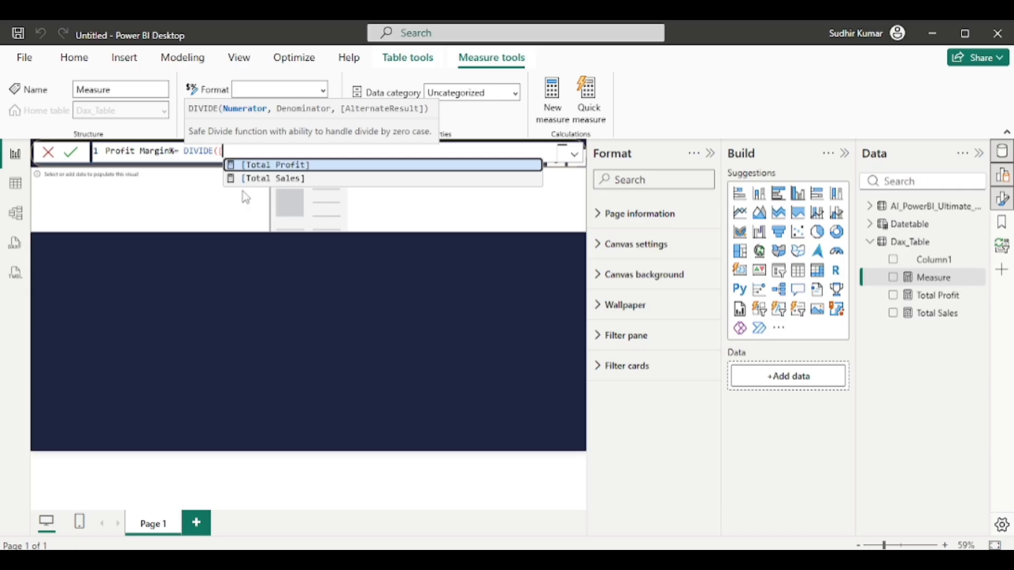
{"action": "key", "text": "Tab"}
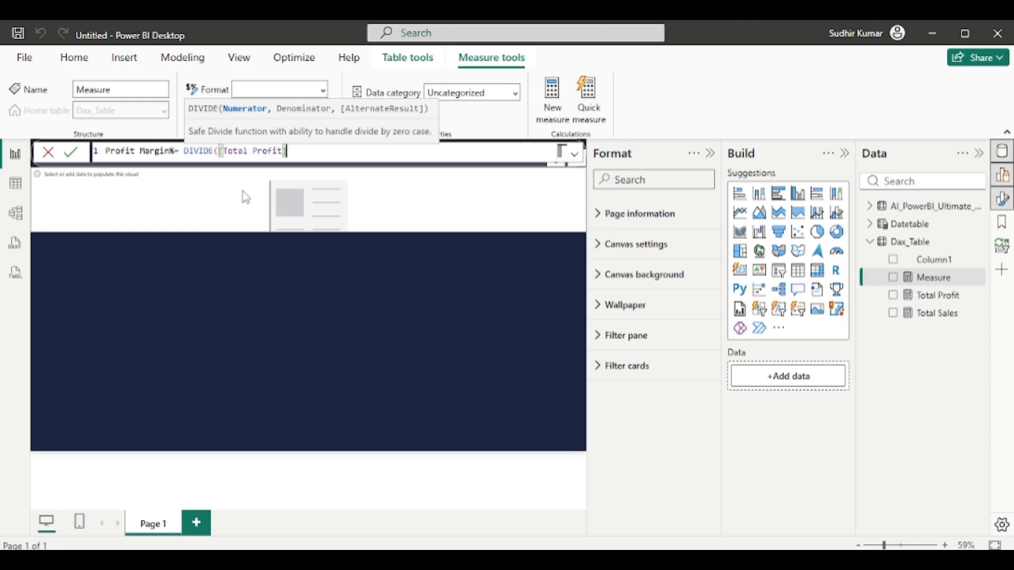
{"action": "type", "text": ",["}
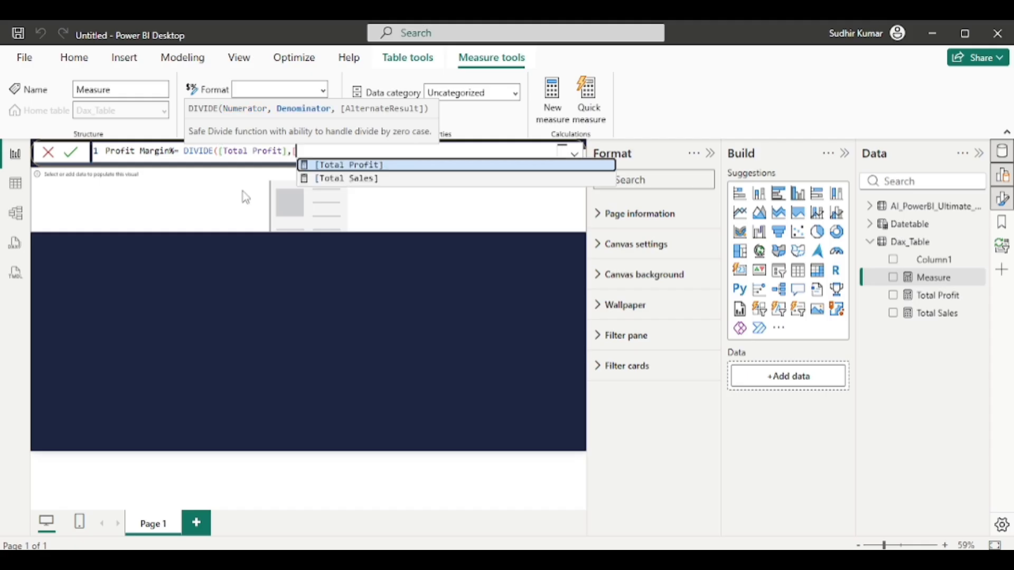
{"action": "key", "text": "Down"}
{"action": "key", "text": "Tab"}
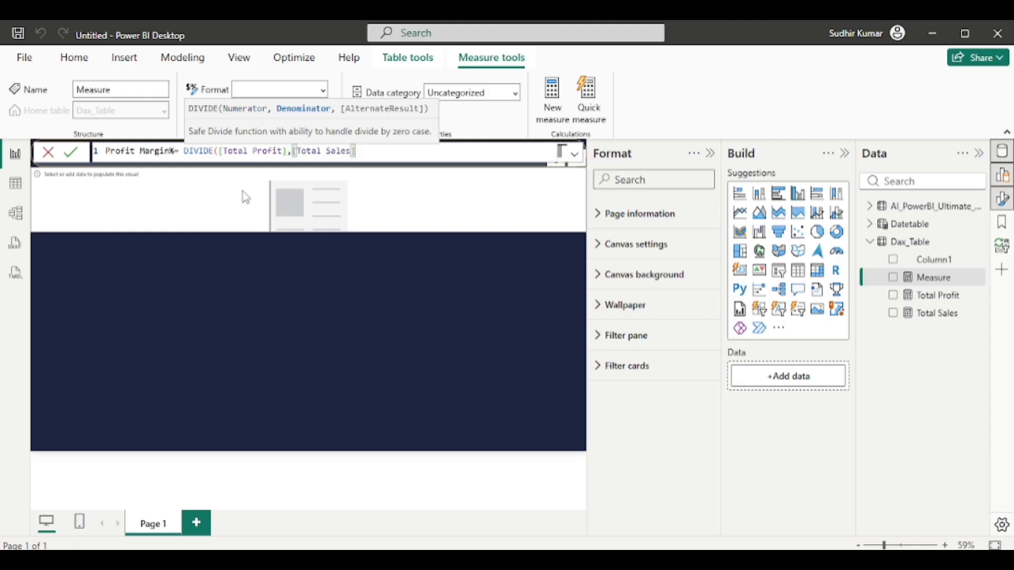
{"action": "type", "text": ")"}
{"action": "key", "text": "Return"}
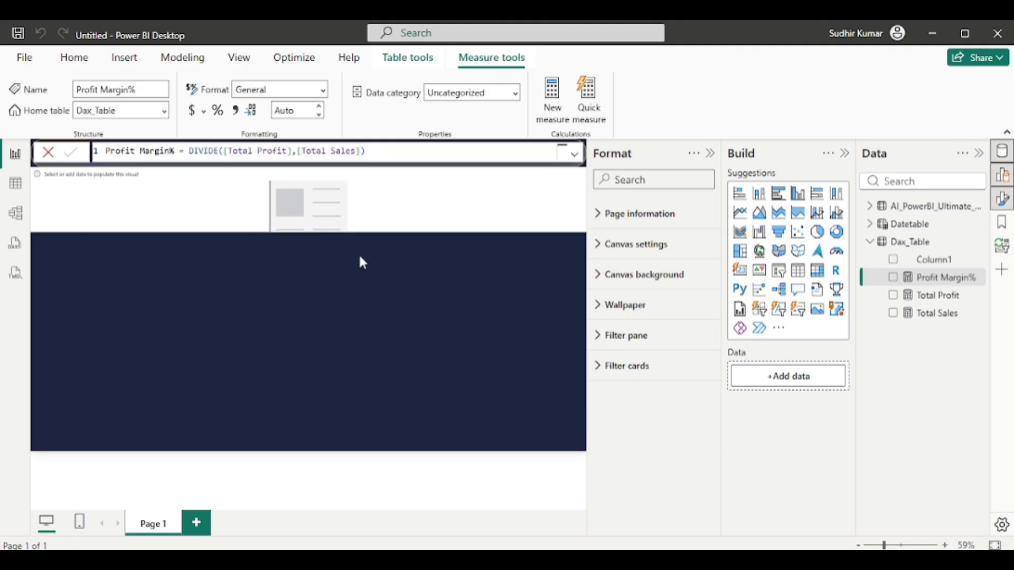
{"action": "left_click", "coordinate": [396, 295]}
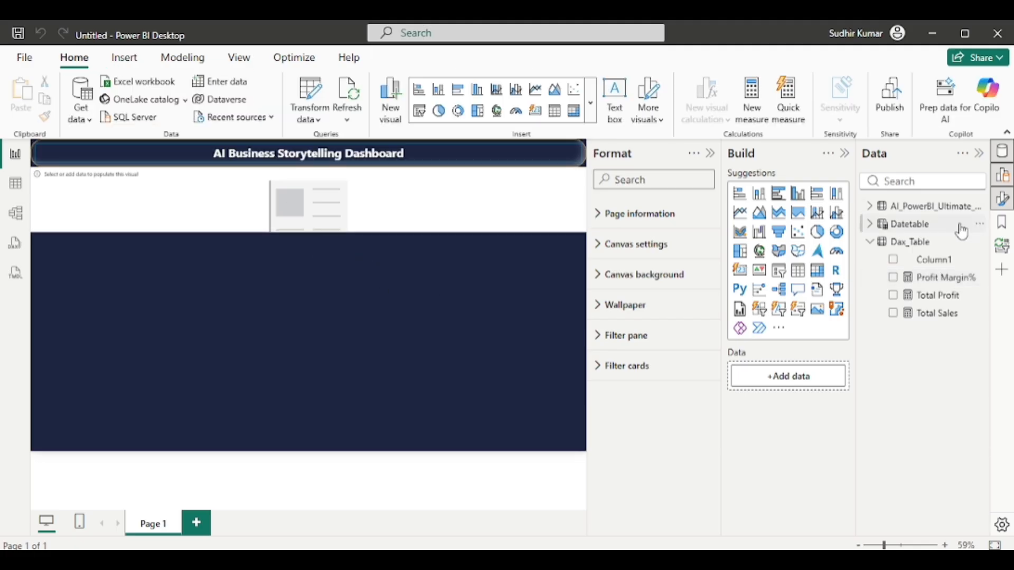
Step: Add a measure to Dax_Table: Average Discount = AVERAGE(AI_PowerBI_Ultimate_Master_Dataset_500Rows[Discount])
{"action": "left_click", "coordinate": [912, 244]}
{"action": "right_click", "coordinate": [912, 246]}
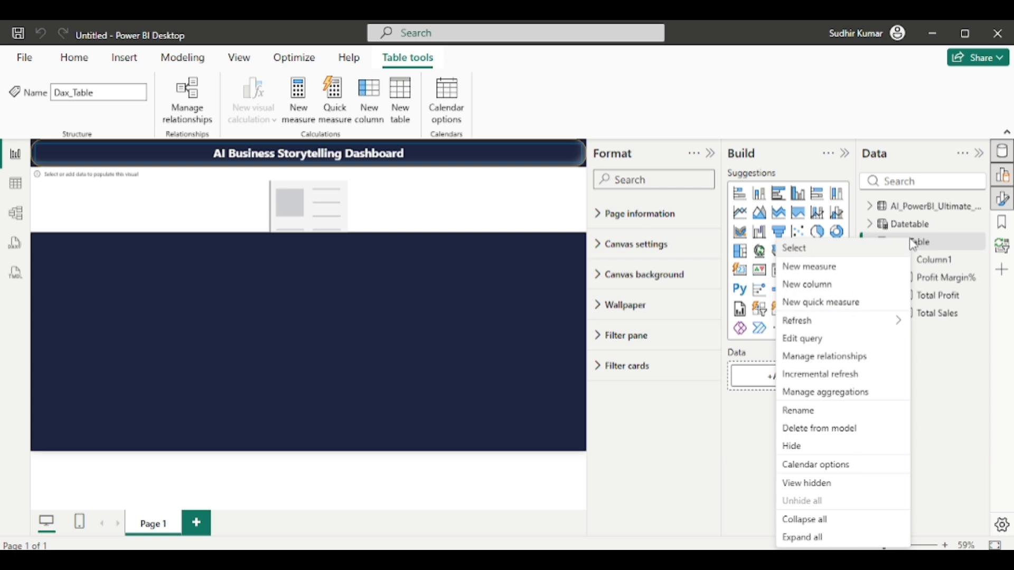
{"action": "left_click", "coordinate": [808, 264]}
{"action": "type", "text": "Av"}
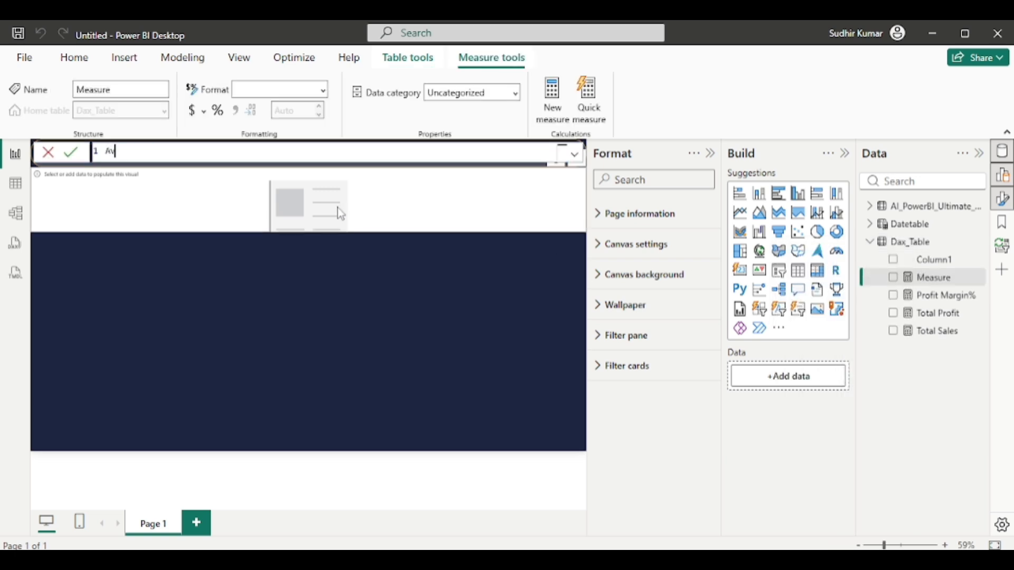
{"action": "type", "text": "erage Discount=ave"}
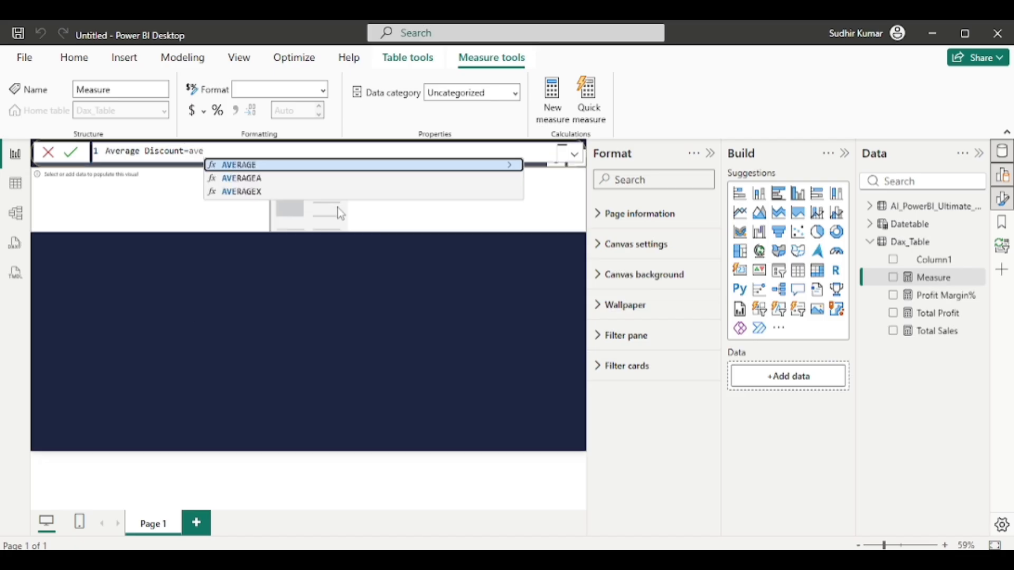
{"action": "key", "text": "Tab"}
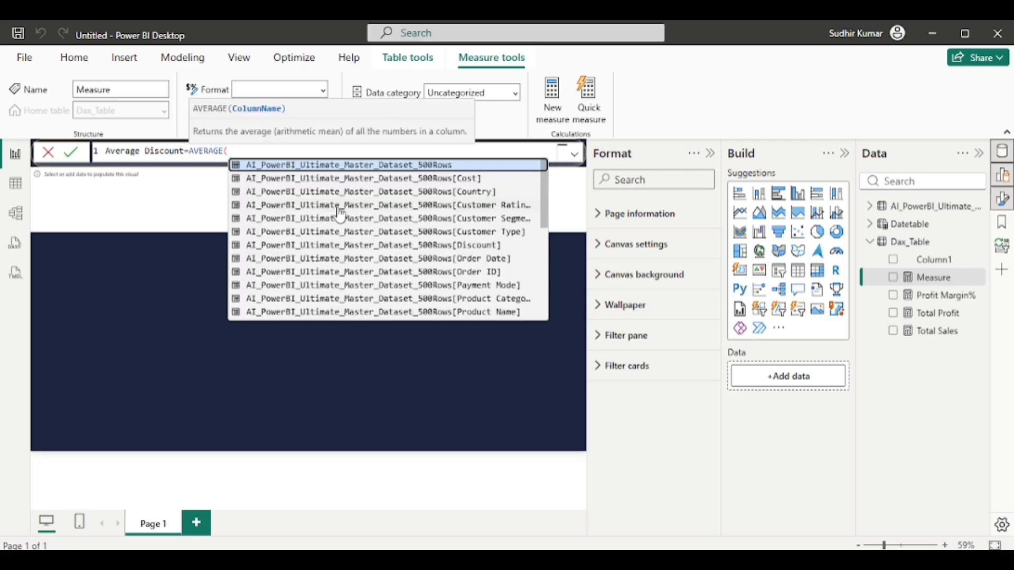
{"action": "key", "text": "Down"}
{"action": "key", "text": "Down"}
{"action": "key", "text": "Down"}
{"action": "key", "text": "Down"}
{"action": "key", "text": "Down"}
{"action": "key", "text": "Down"}
{"action": "key", "text": "Down"}
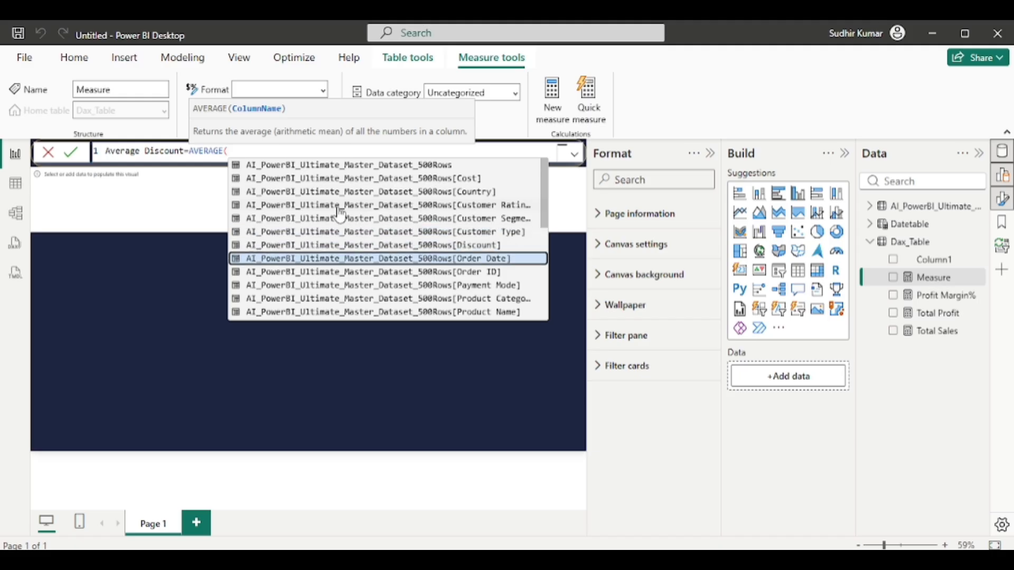
{"action": "key", "text": "Up"}
{"action": "key", "text": "Tab"}
{"action": "type", "text": ")"}
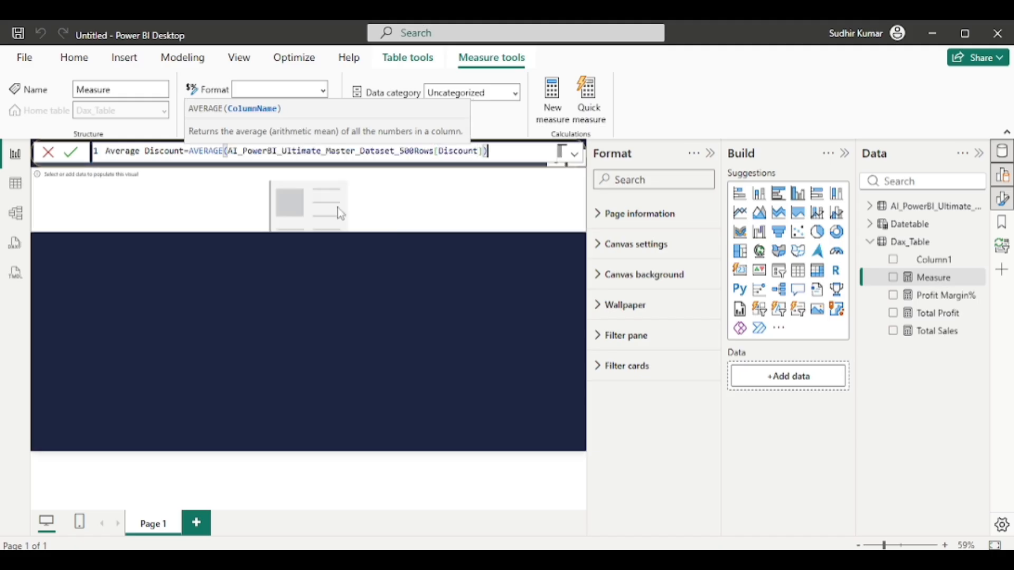
{"action": "key", "text": "Return"}
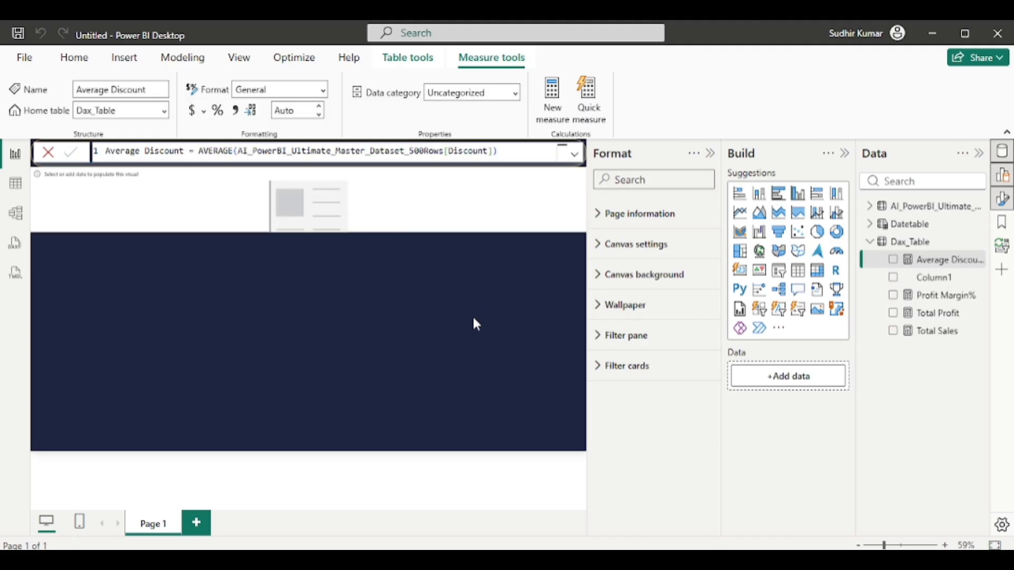
{"action": "left_click", "coordinate": [474, 319]}
Step: Delete the placeholder column Column1 from Dax_Table so that only the measures remain in it
{"action": "right_click", "coordinate": [881, 276]}
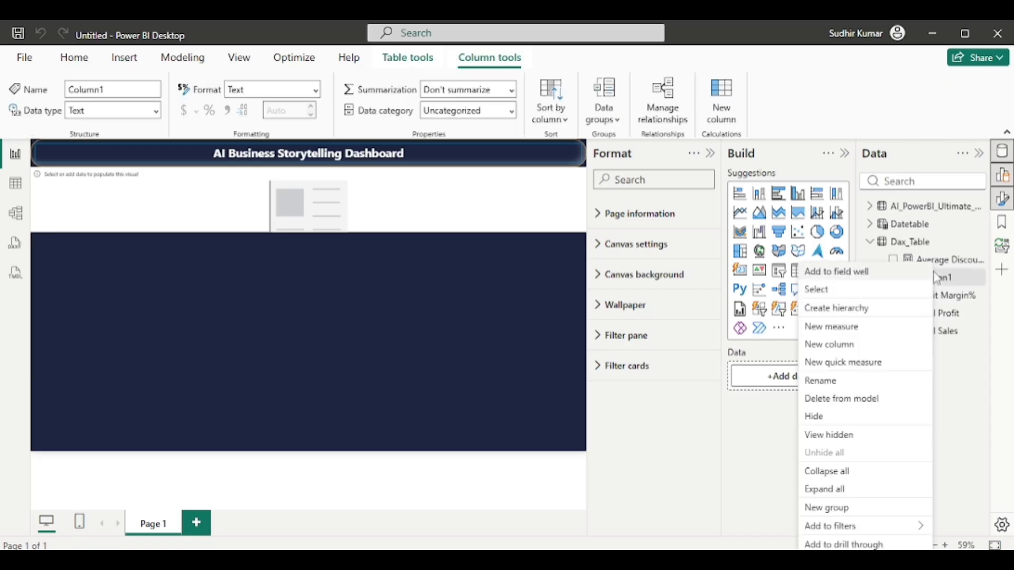
{"action": "left_click", "coordinate": [834, 399]}
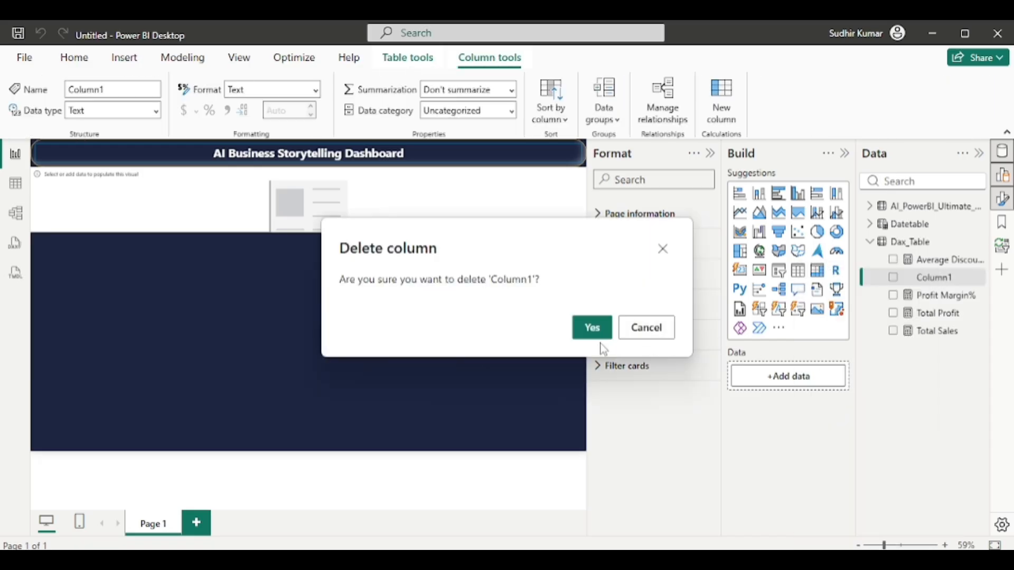
{"action": "left_click", "coordinate": [595, 333]}
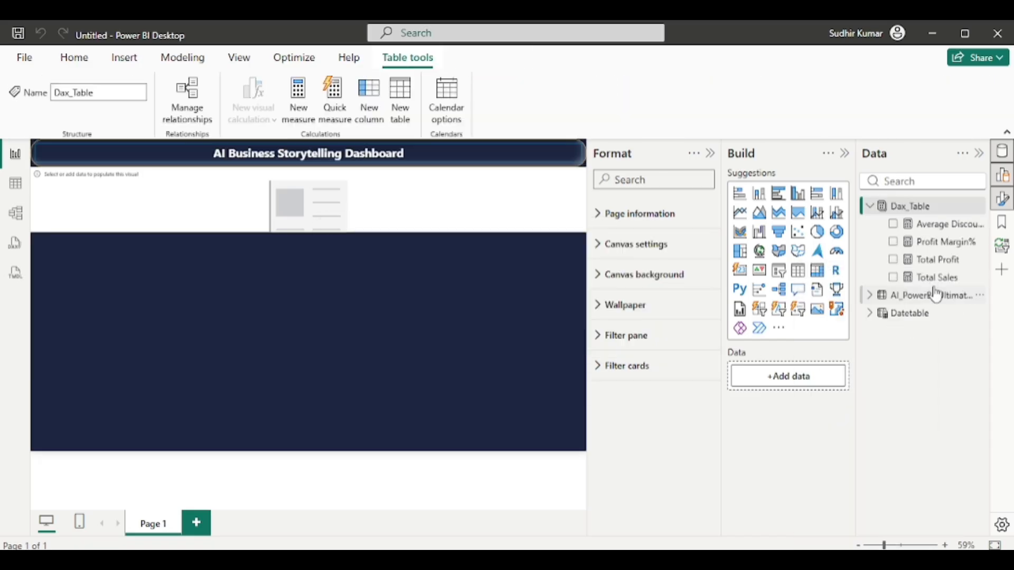
{"action": "left_click", "coordinate": [456, 341]}
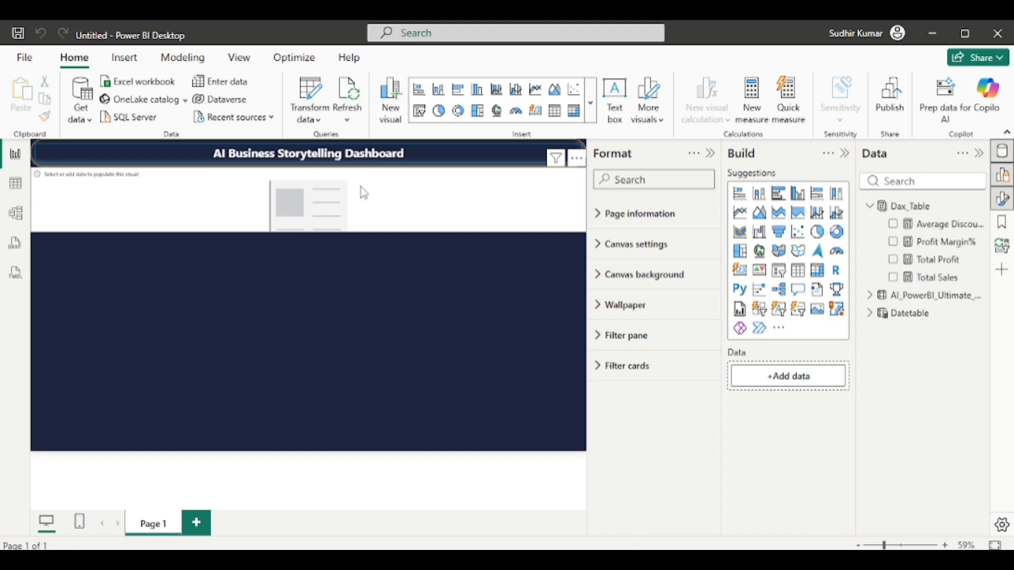
Step: Fill the empty card visual beneath the header with Total Sales, Total Profit, Profit Margin% and Average Discount as values, in that order
{"action": "left_click", "coordinate": [407, 194]}
{"action": "left_click", "coordinate": [893, 278]}
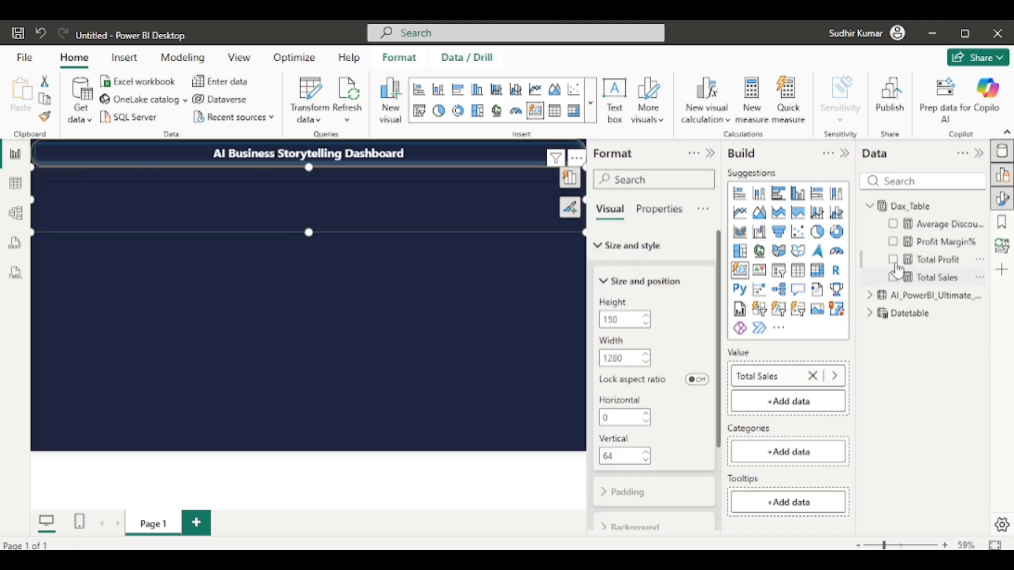
{"action": "left_click", "coordinate": [895, 259]}
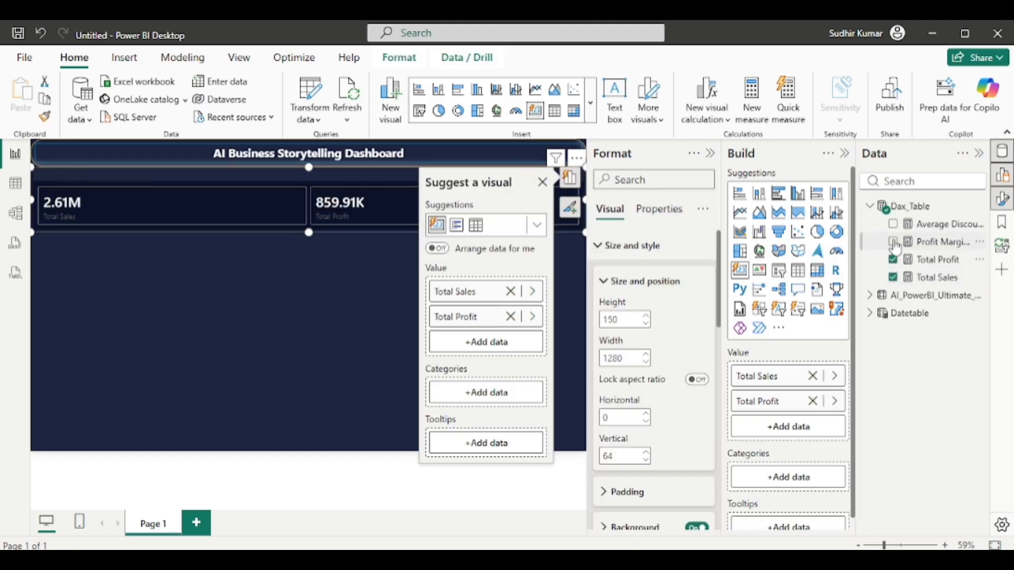
{"action": "left_click", "coordinate": [894, 241]}
{"action": "left_click", "coordinate": [893, 223]}
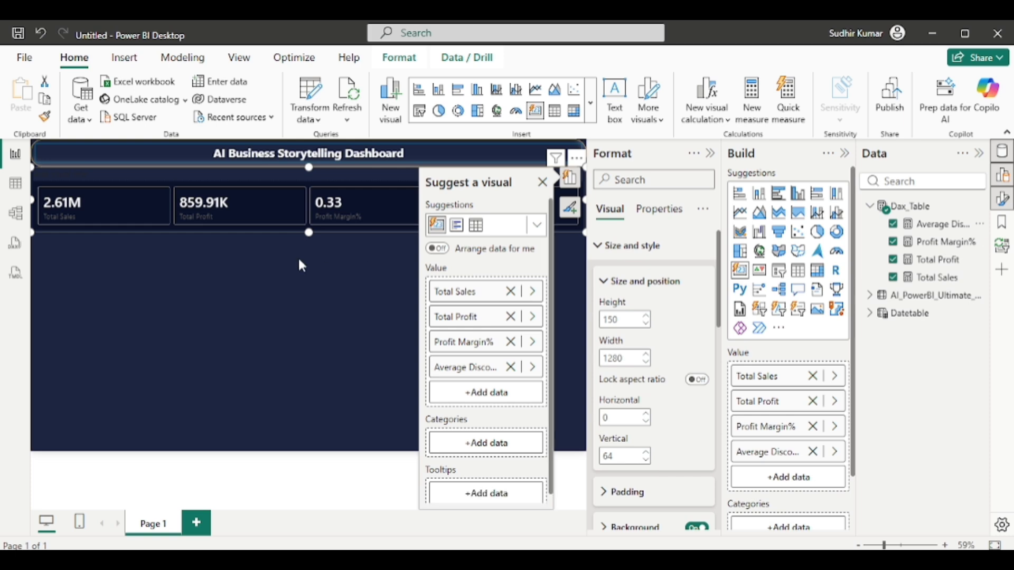
{"action": "left_click", "coordinate": [209, 173]}
{"action": "left_click", "coordinate": [226, 185]}
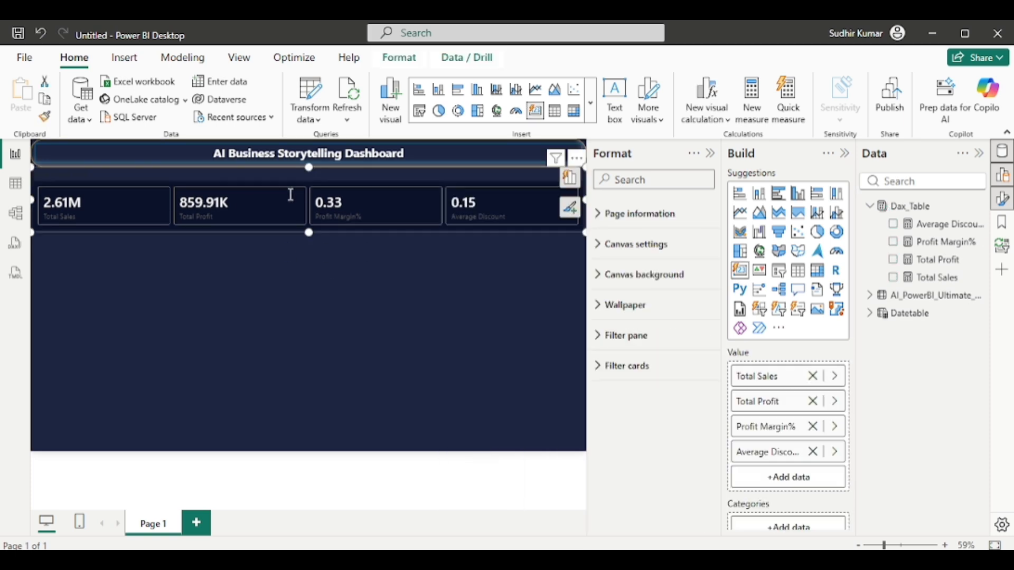
{"action": "left_click", "coordinate": [203, 285]}
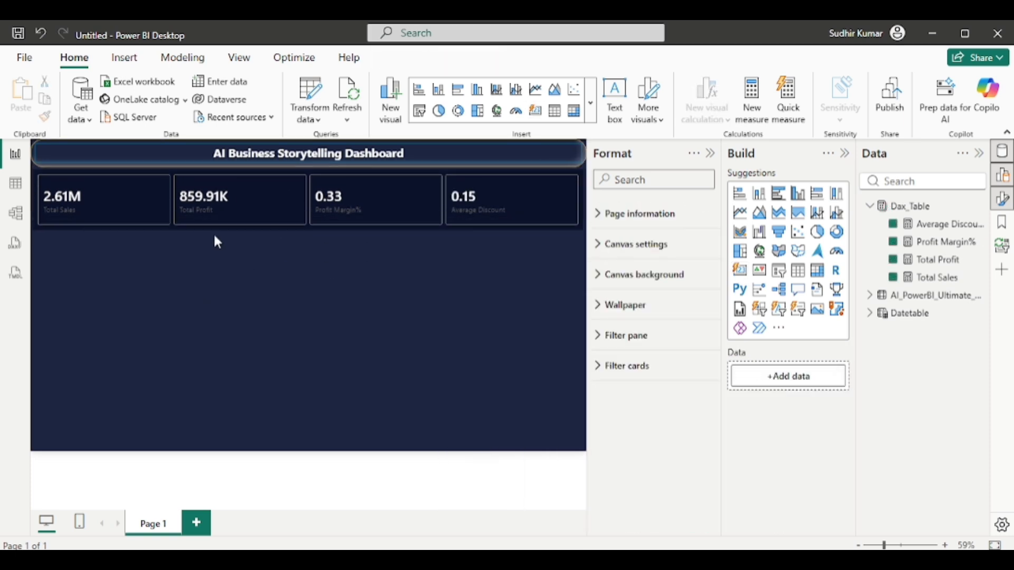
Step: Turn off the title of the KPI card visual beneath the header
{"action": "left_click", "coordinate": [243, 202]}
{"action": "left_click", "coordinate": [595, 247]}
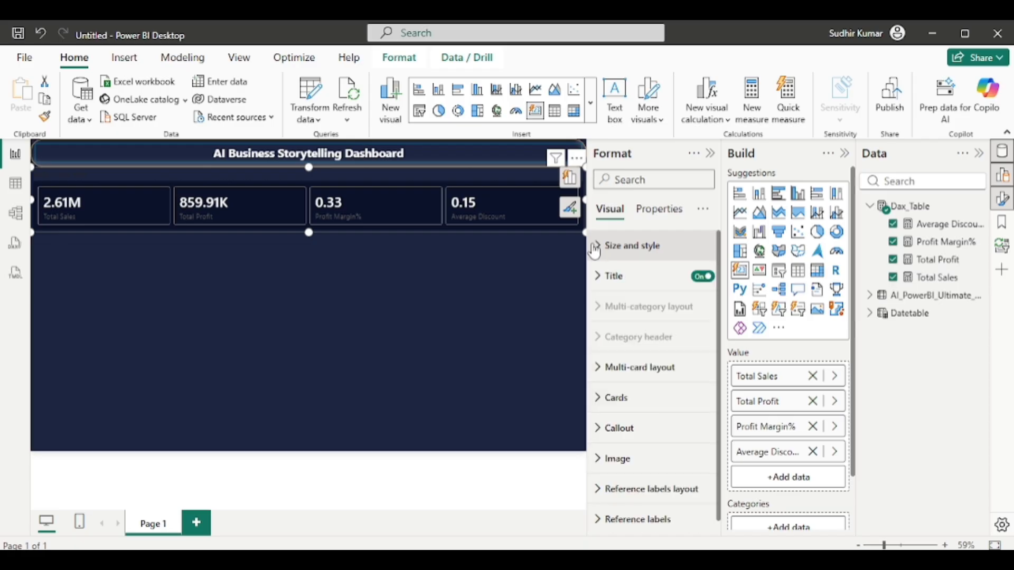
{"action": "left_click", "coordinate": [702, 276]}
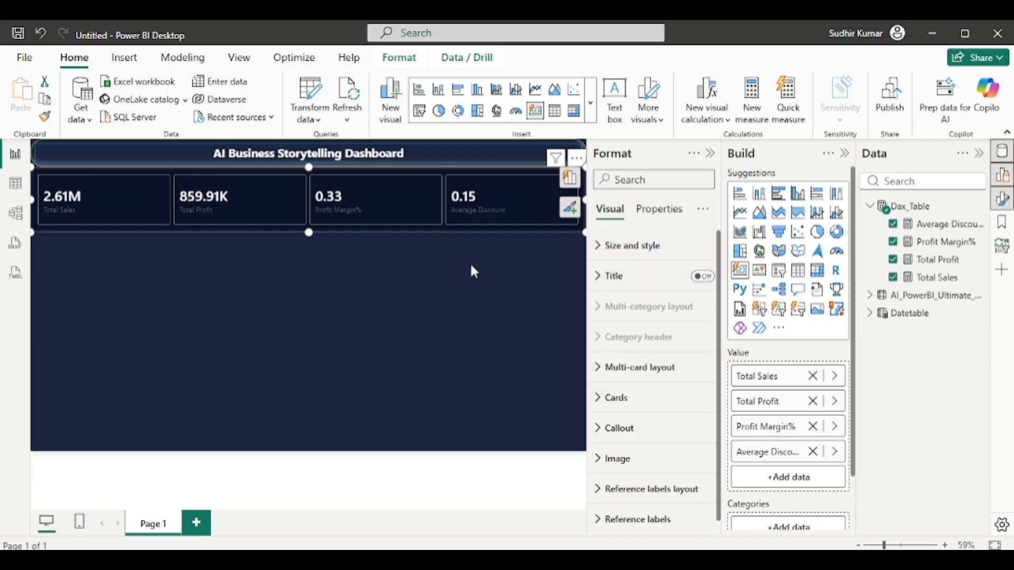
{"action": "left_click", "coordinate": [231, 276]}
Step: Copy the header shape's formatting onto the KPI card visual with Format Painter
{"action": "left_click", "coordinate": [59, 143]}
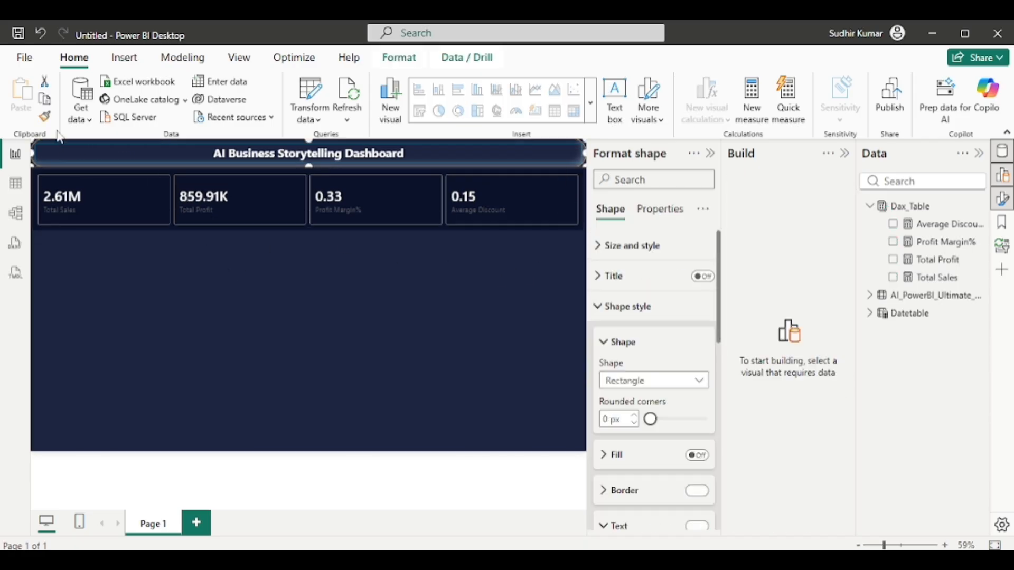
{"action": "left_click", "coordinate": [45, 117]}
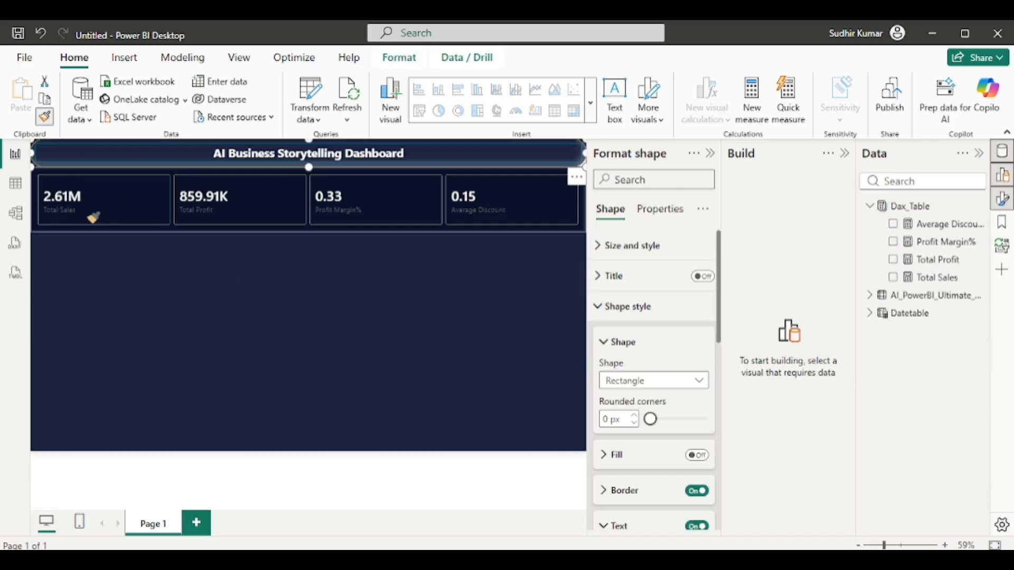
{"action": "left_click", "coordinate": [52, 220]}
{"action": "left_click", "coordinate": [251, 261]}
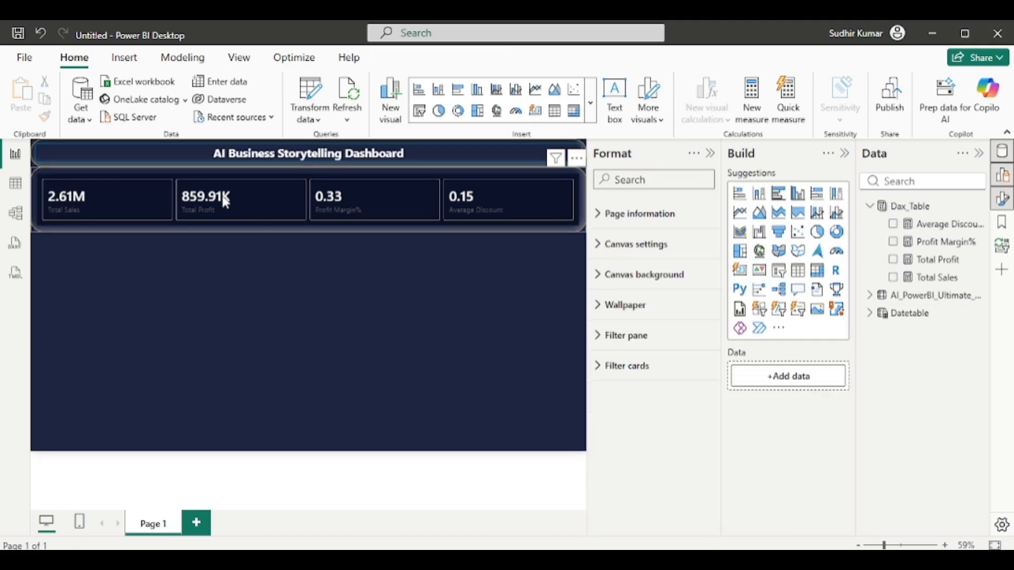
Step: Set the callout values of all KPI cards to font size 15 and centre them horizontally
{"action": "left_click", "coordinate": [220, 197]}
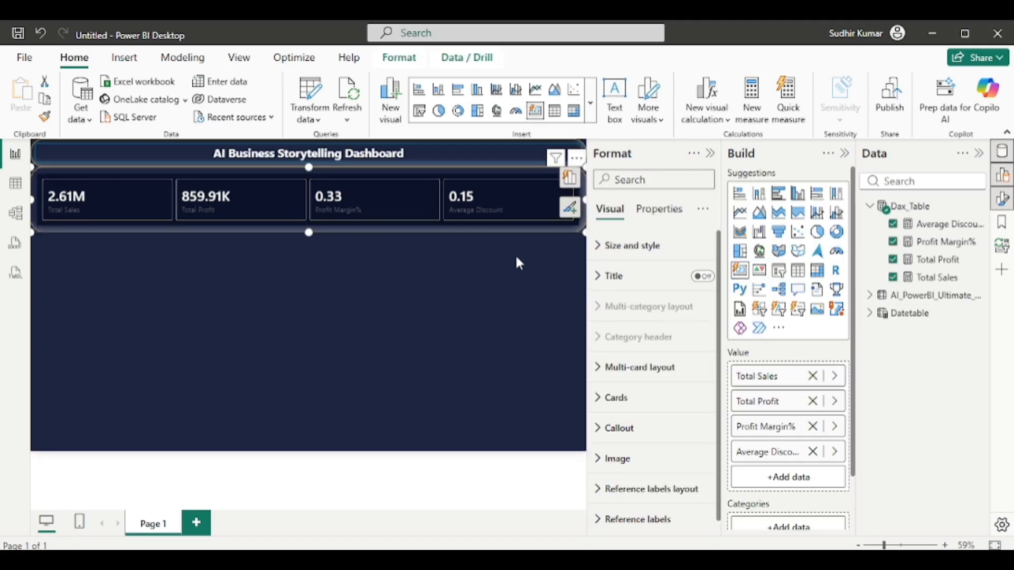
{"action": "scroll", "coordinate": [607, 360], "scroll_direction": "down", "scroll_amount": 1}
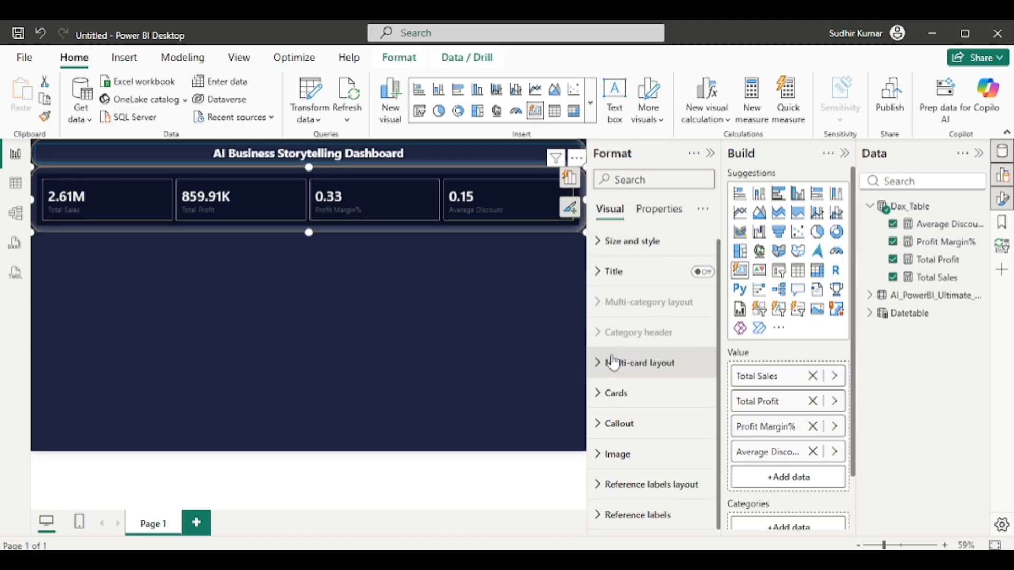
{"action": "left_click", "coordinate": [606, 425]}
{"action": "scroll", "coordinate": [605, 422], "scroll_direction": "down", "scroll_amount": 5}
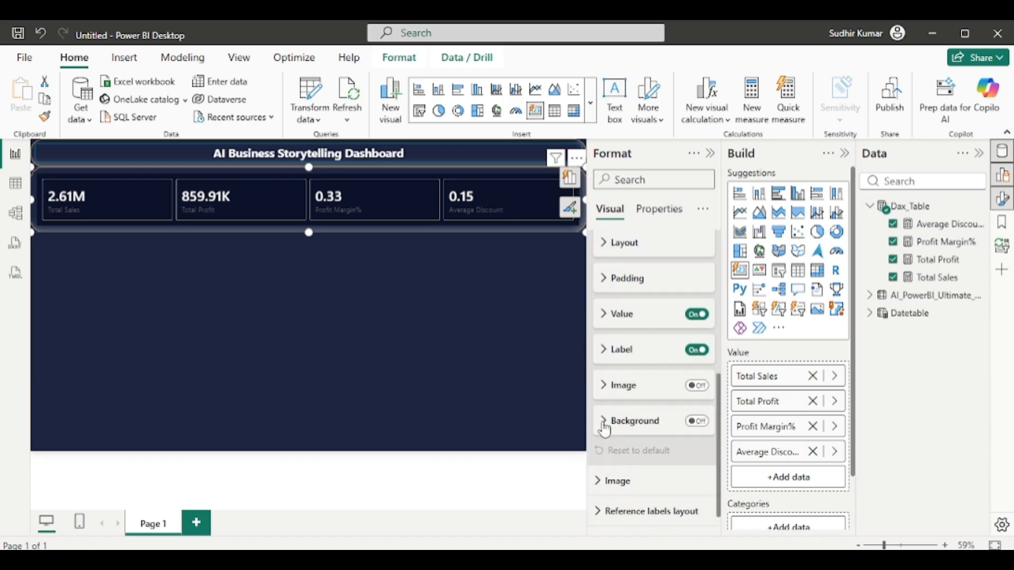
{"action": "left_click", "coordinate": [614, 323]}
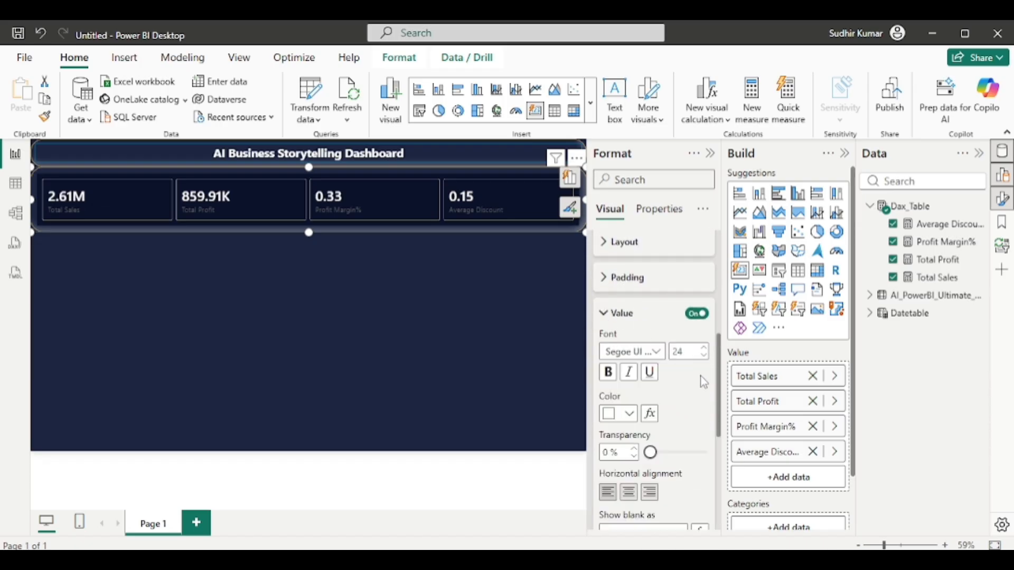
{"action": "double_click", "coordinate": [686, 351]}
{"action": "type", "text": "15"}
{"action": "key", "text": "Return"}
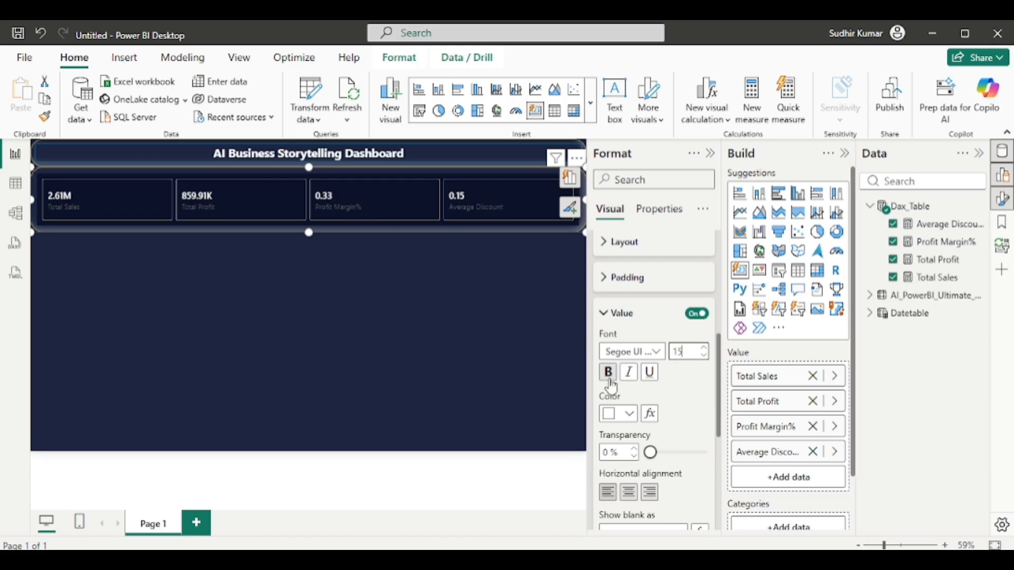
{"action": "scroll", "coordinate": [698, 402], "scroll_direction": "down", "scroll_amount": 2}
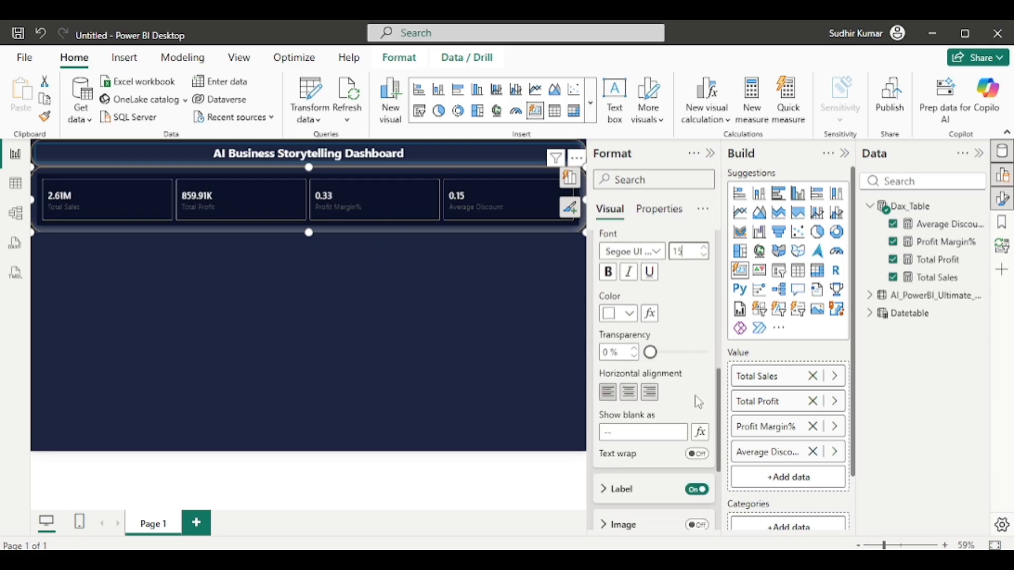
{"action": "left_click", "coordinate": [629, 392]}
Step: Make the callout labels of the KPI cards white and bold
{"action": "scroll", "coordinate": [628, 393], "scroll_direction": "down", "scroll_amount": 3}
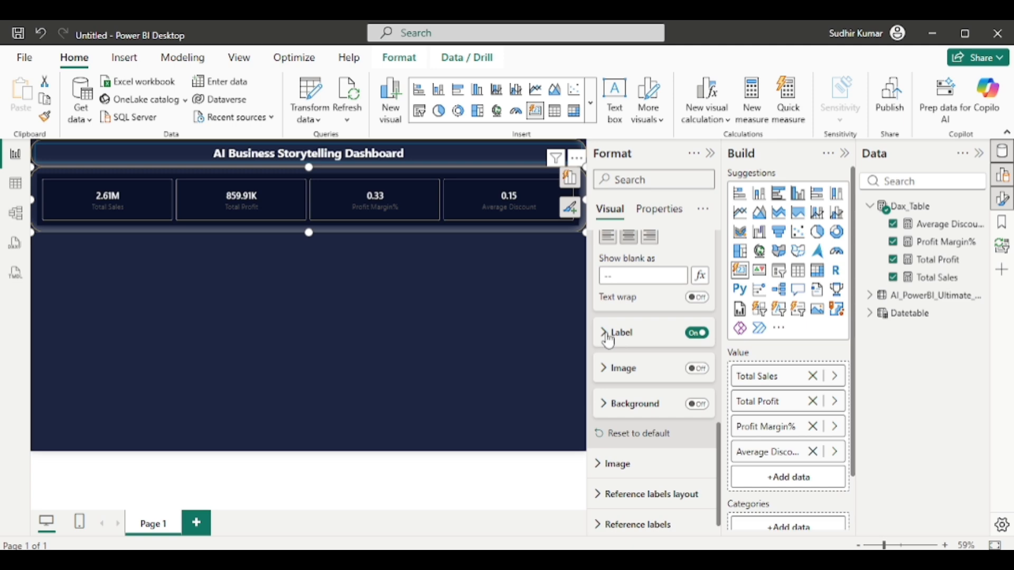
{"action": "left_click", "coordinate": [605, 333]}
{"action": "scroll", "coordinate": [634, 422], "scroll_direction": "down", "scroll_amount": 3}
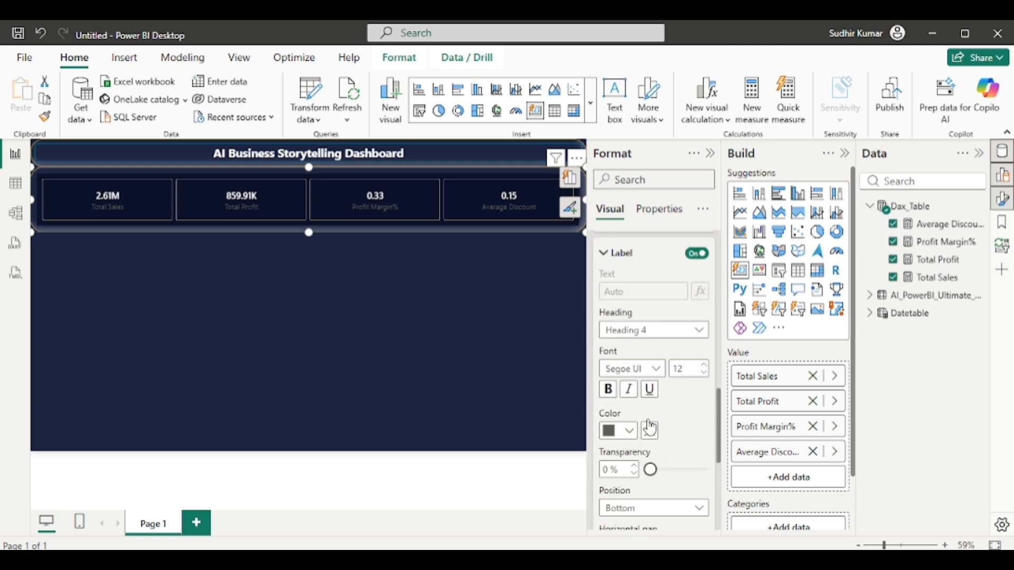
{"action": "left_click", "coordinate": [631, 395]}
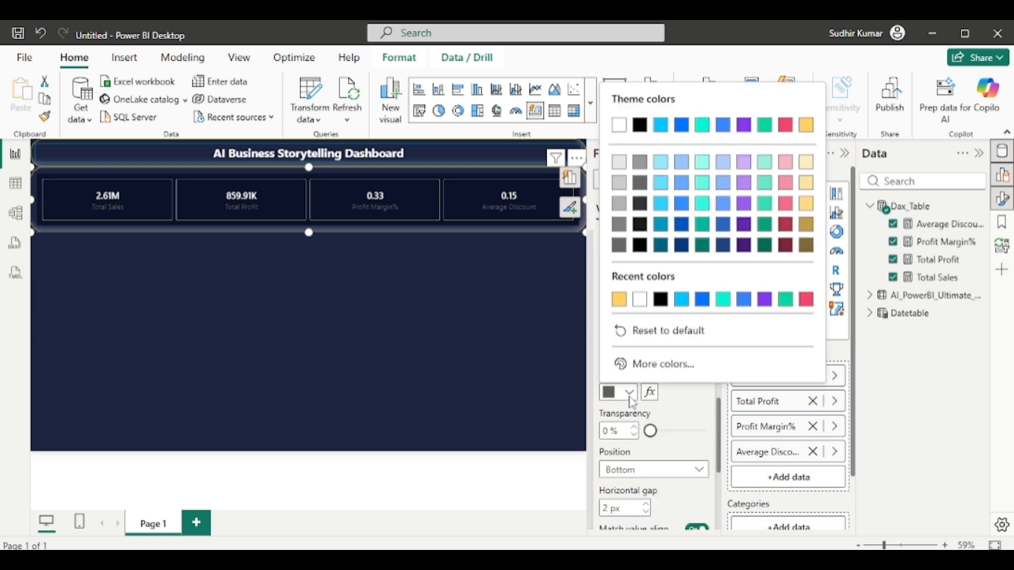
{"action": "left_click", "coordinate": [640, 299]}
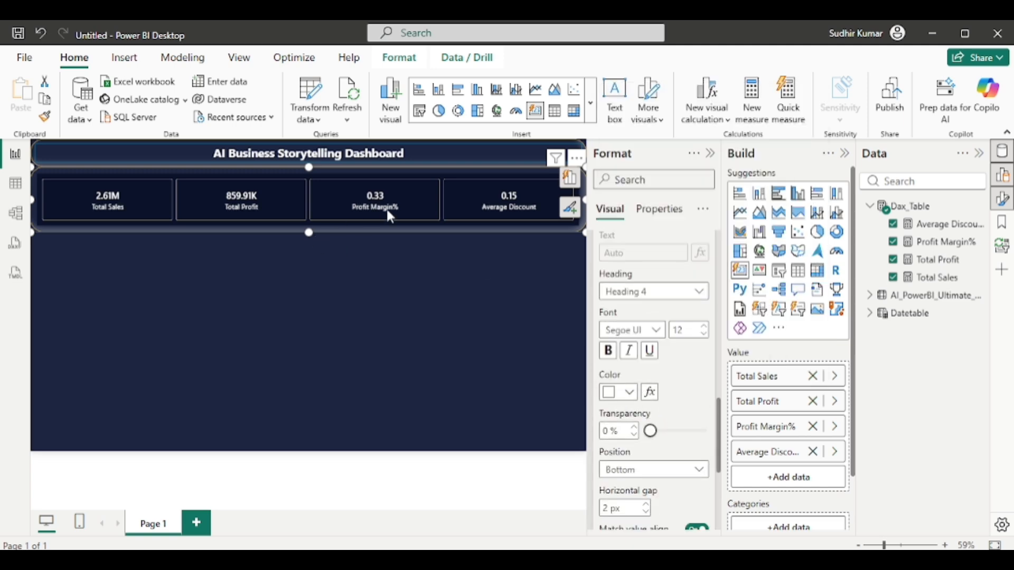
{"action": "left_click", "coordinate": [607, 350]}
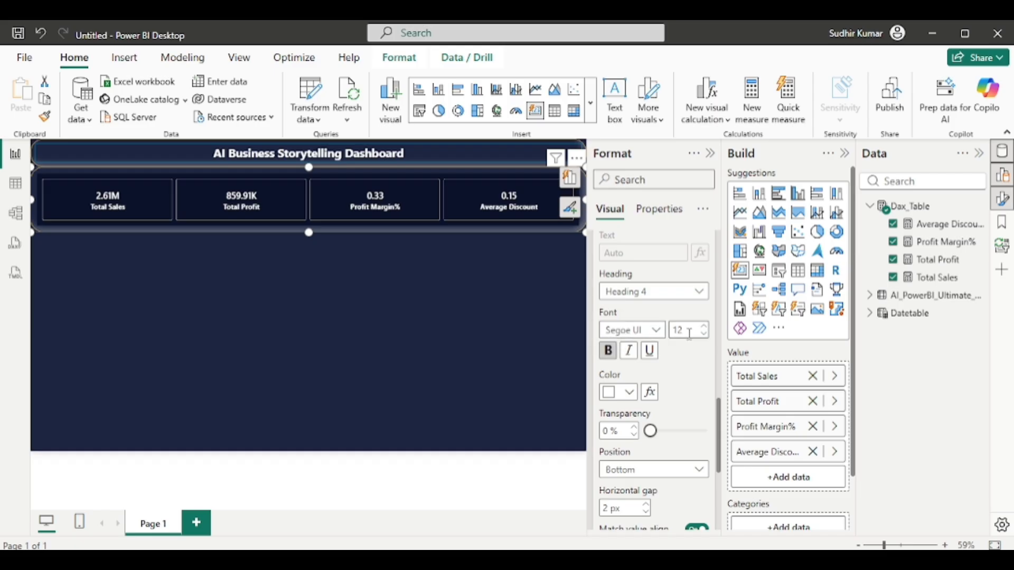
Step: Reduce the height of the KPI card visual by raising its lower edge
{"action": "left_click", "coordinate": [280, 271]}
{"action": "left_click", "coordinate": [314, 216]}
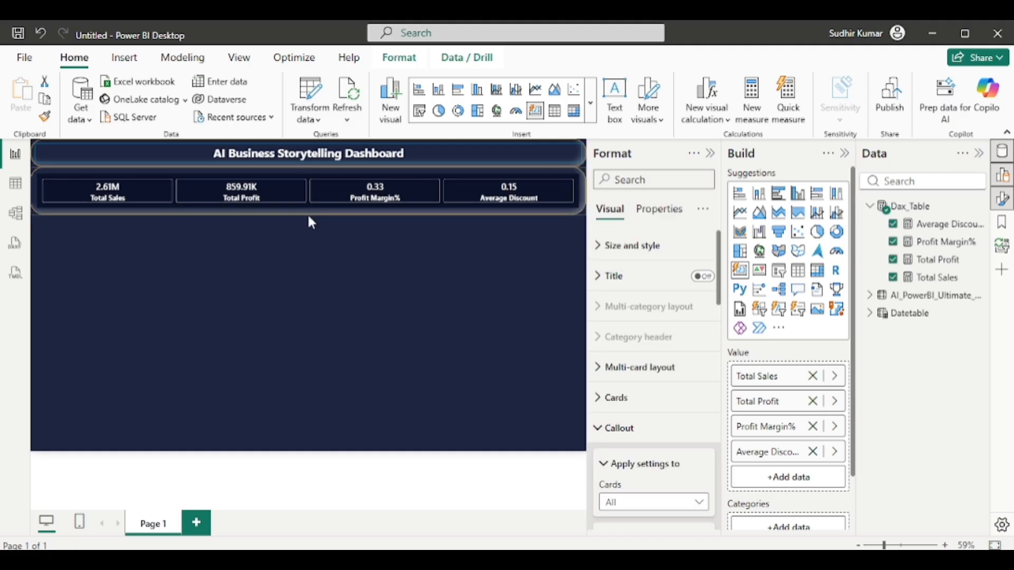
{"action": "left_click_drag", "start_coordinate": [308, 217], "coordinate": [309, 212]}
{"action": "left_click", "coordinate": [243, 271]}
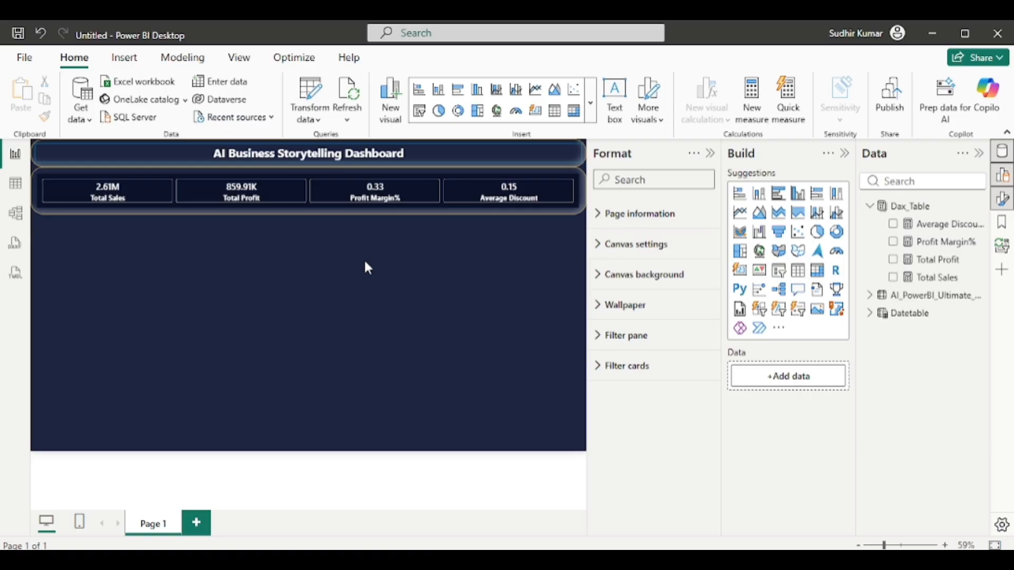
Step: Switch to ChatGPT and review the suggested line chart idea for Sales vs. Discount trends
{"action": "left_click", "coordinate": [698, 561]}
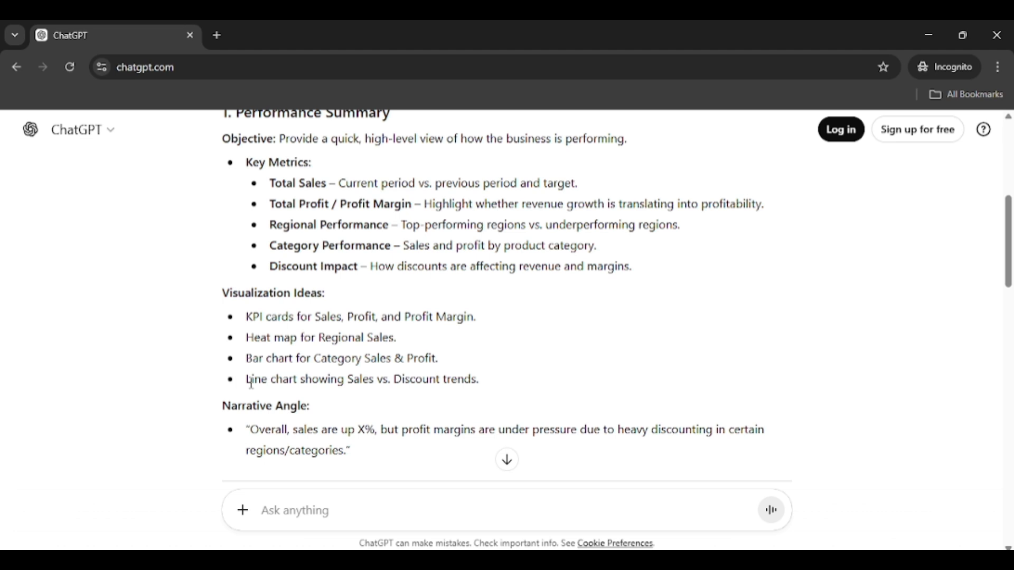
{"action": "left_click_drag", "start_coordinate": [251, 381], "coordinate": [442, 379]}
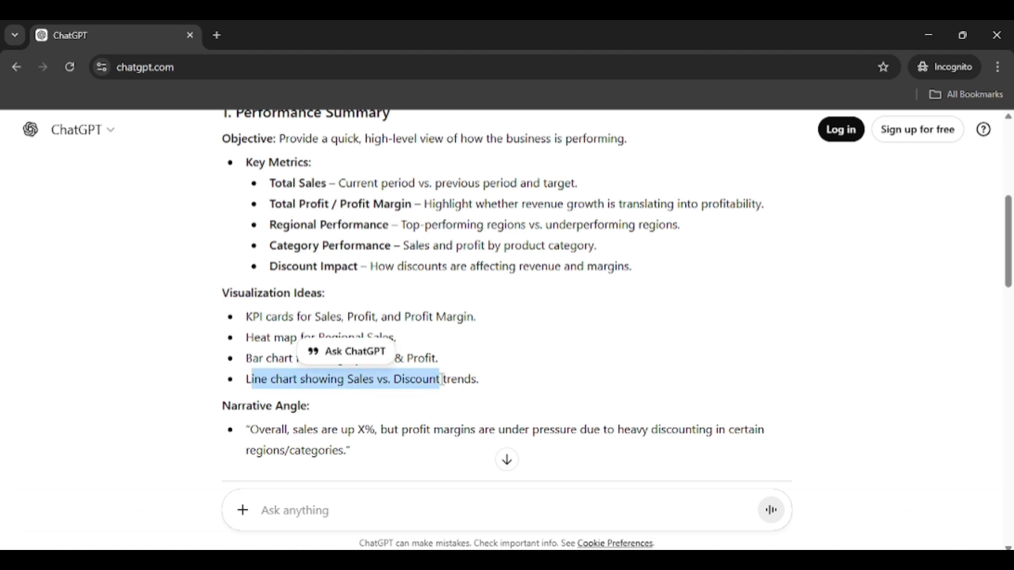
{"action": "left_click", "coordinate": [442, 379]}
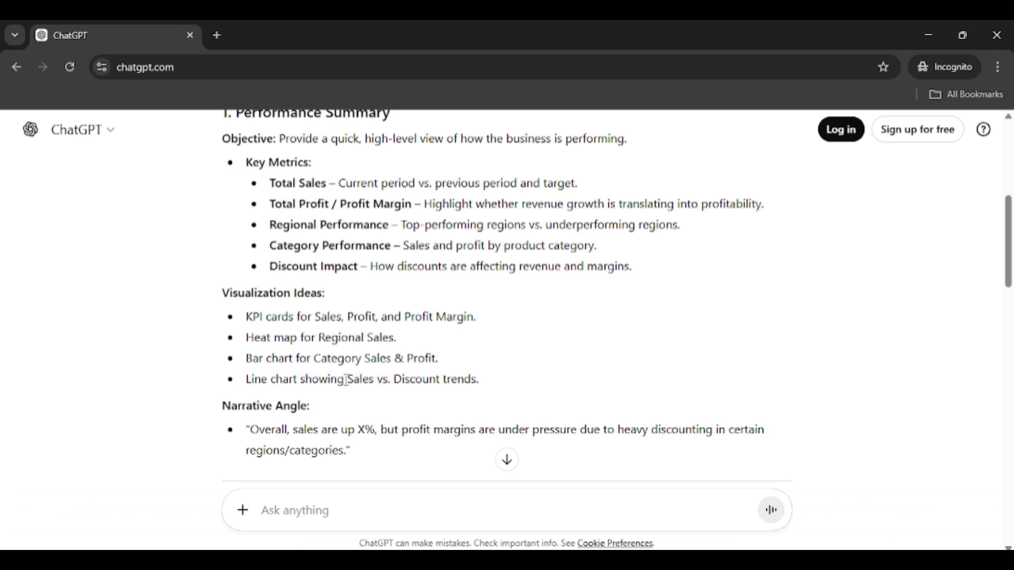
Step: Return to Power BI and add a line chart beneath the cards with Datetable's Month on the x-axis and Total Sales on the y-axis
{"action": "left_click", "coordinate": [689, 559]}
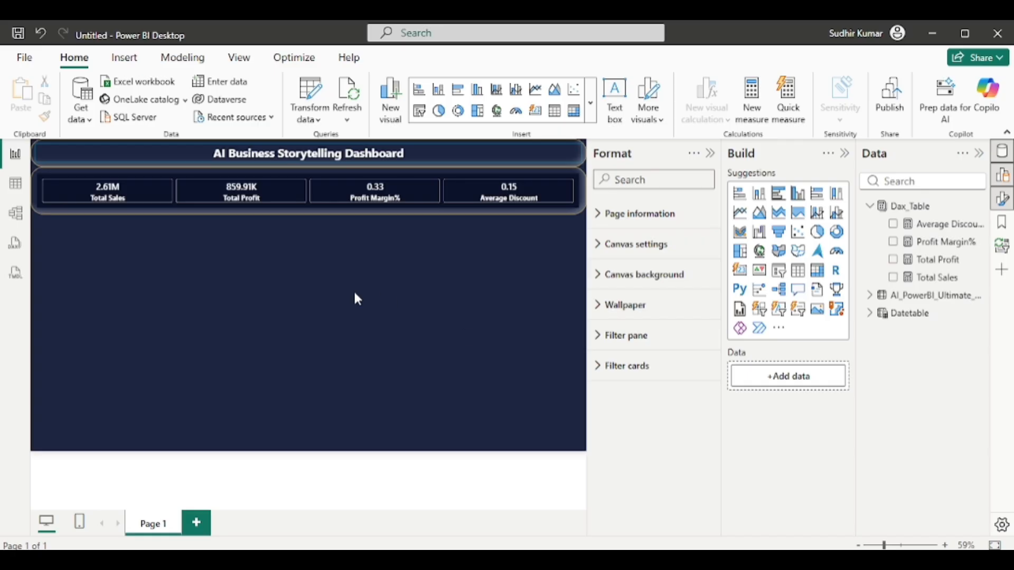
{"action": "left_click", "coordinate": [742, 217]}
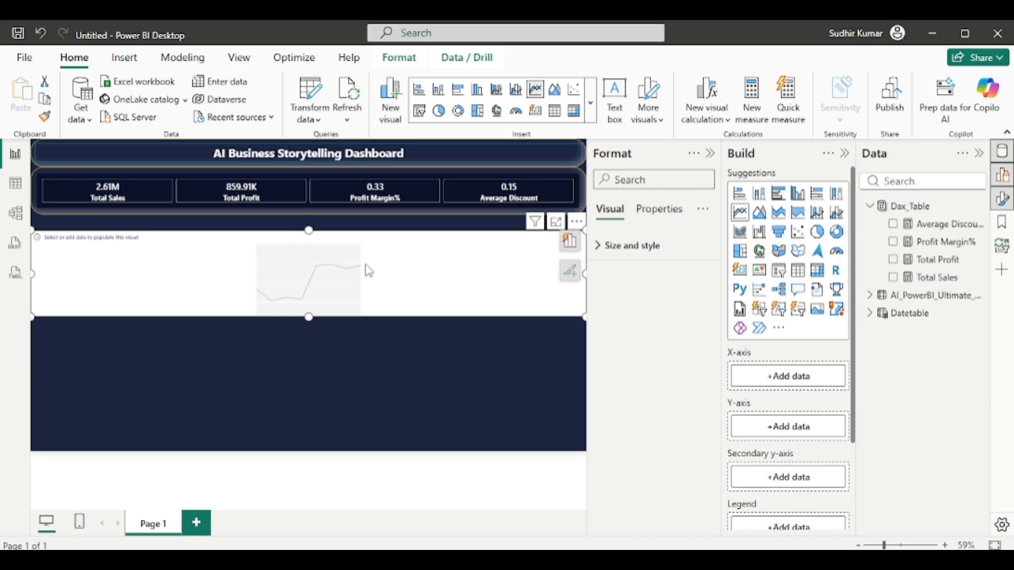
{"action": "left_click", "coordinate": [871, 317]}
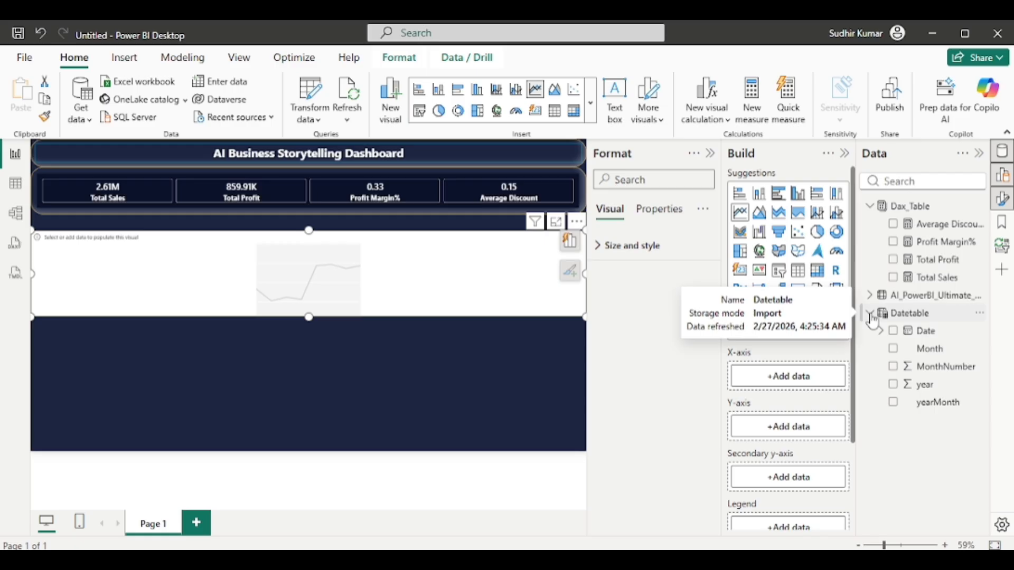
{"action": "left_click", "coordinate": [895, 353]}
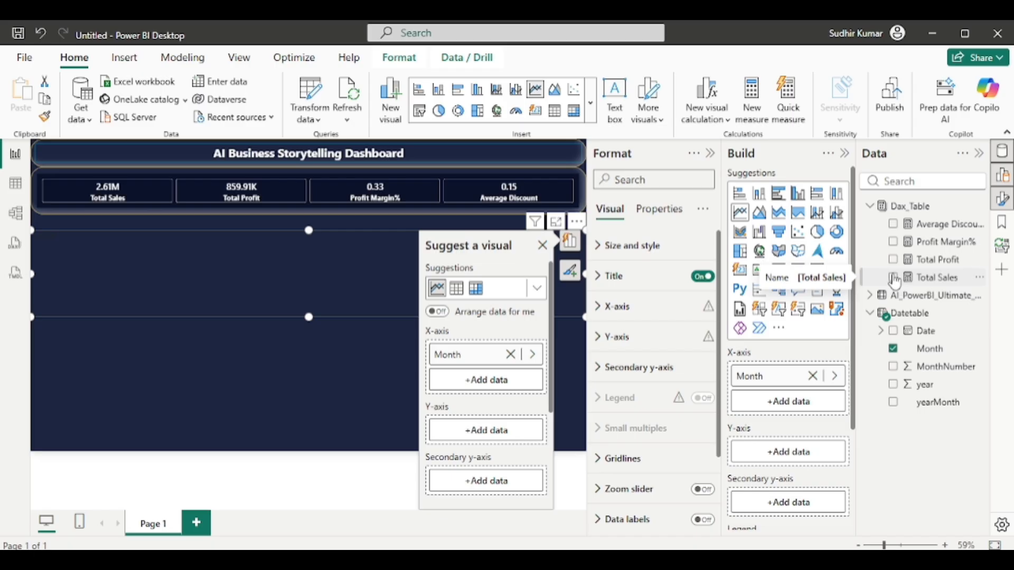
{"action": "left_click", "coordinate": [893, 277]}
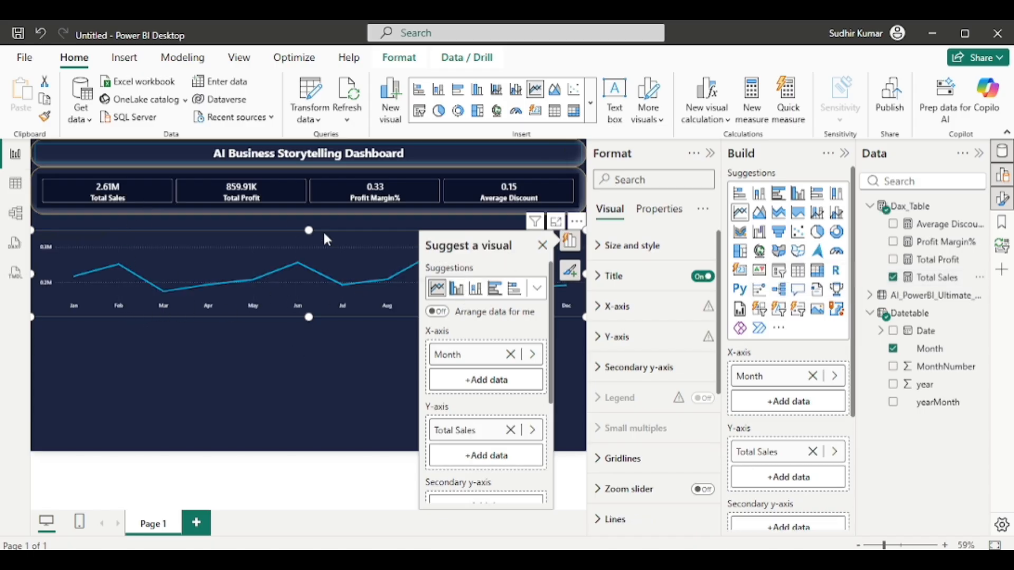
{"action": "left_click", "coordinate": [281, 354]}
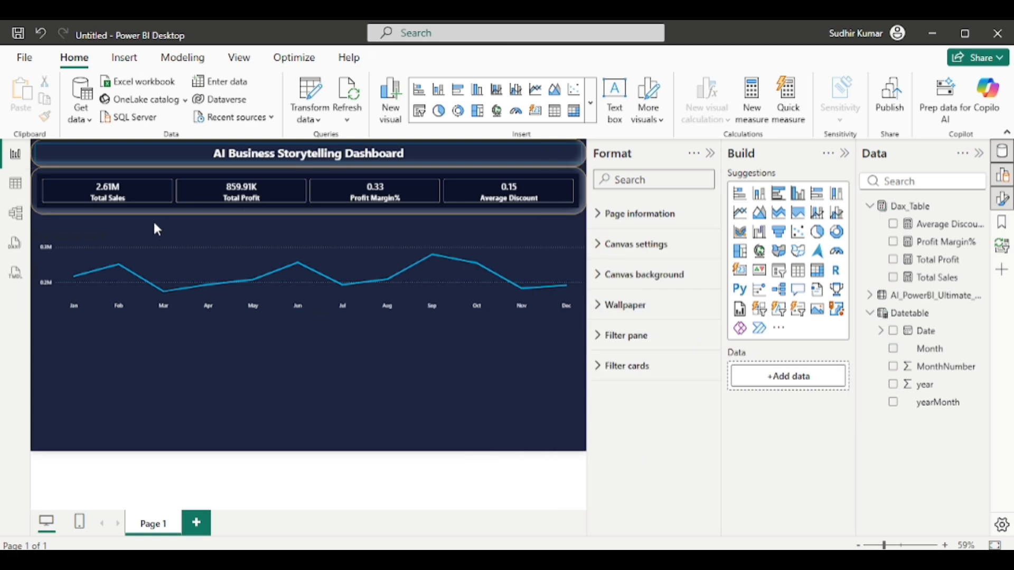
Step: Set the line chart title's font size to 15 and change its typeface to another Segoe UI variant
{"action": "left_click", "coordinate": [127, 238]}
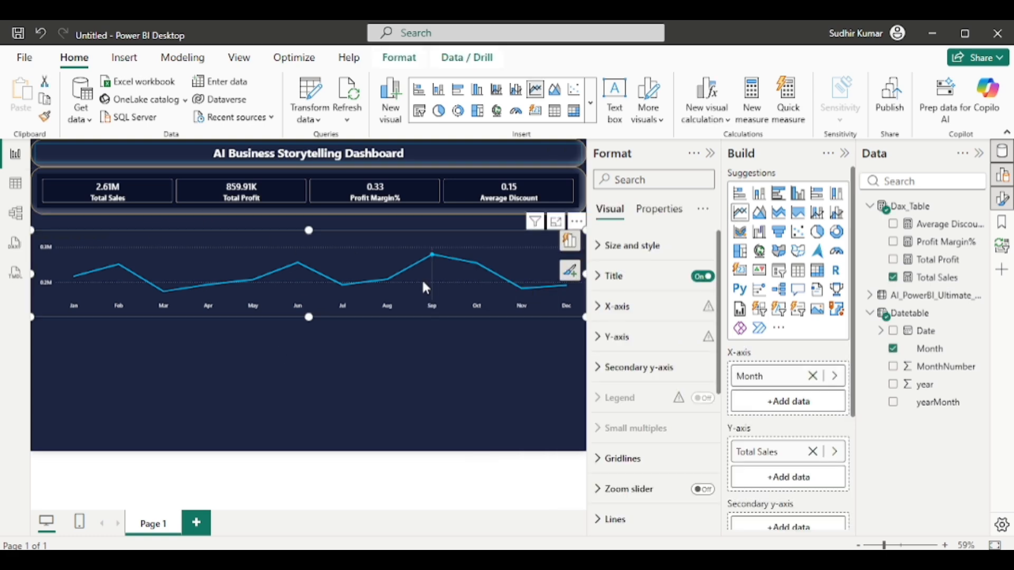
{"action": "left_click", "coordinate": [595, 279]}
{"action": "scroll", "coordinate": [636, 353], "scroll_direction": "down", "scroll_amount": 2}
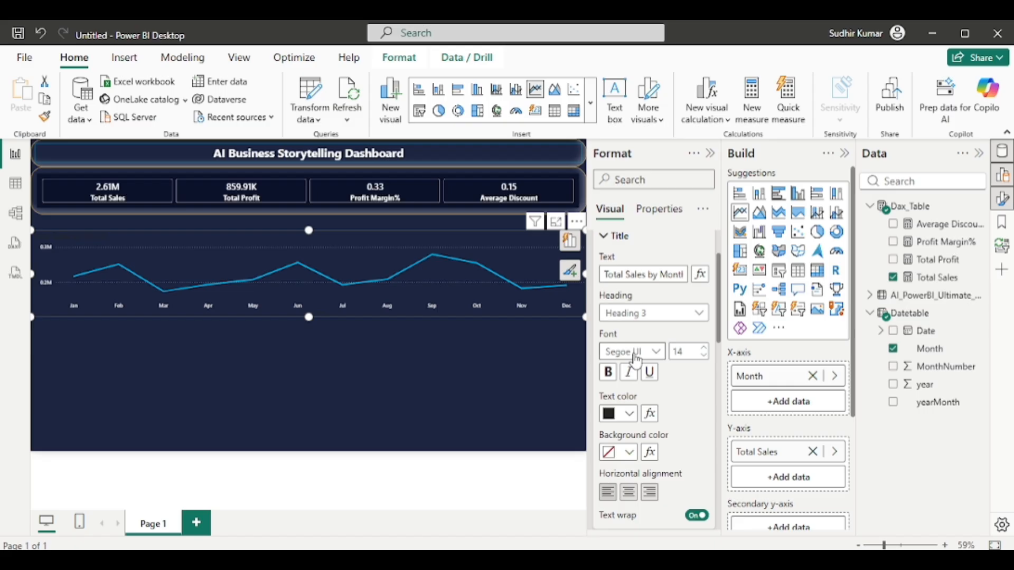
{"action": "double_click", "coordinate": [687, 348]}
{"action": "type", "text": "1"}
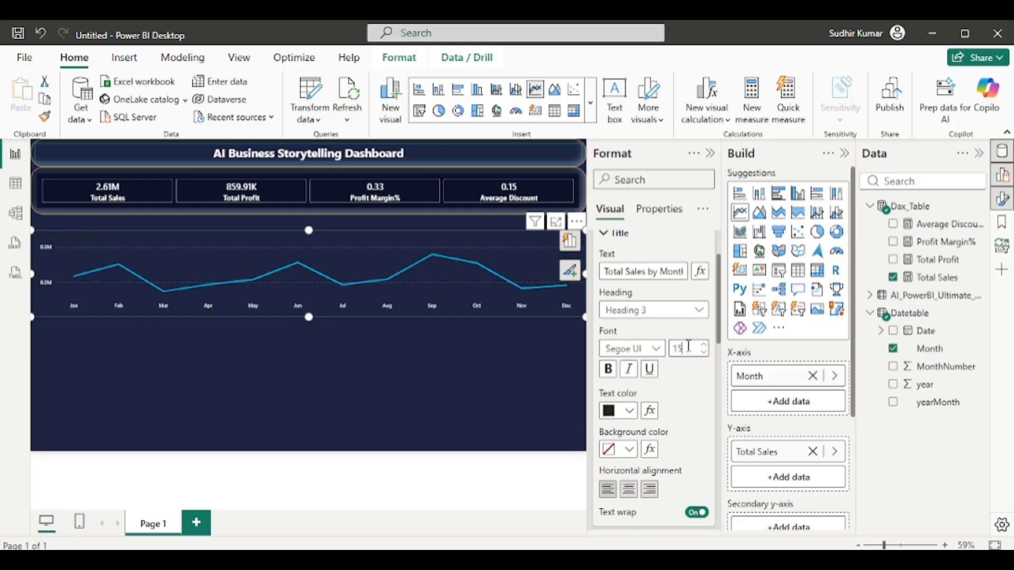
{"action": "type", "text": "5"}
{"action": "left_click", "coordinate": [632, 348]}
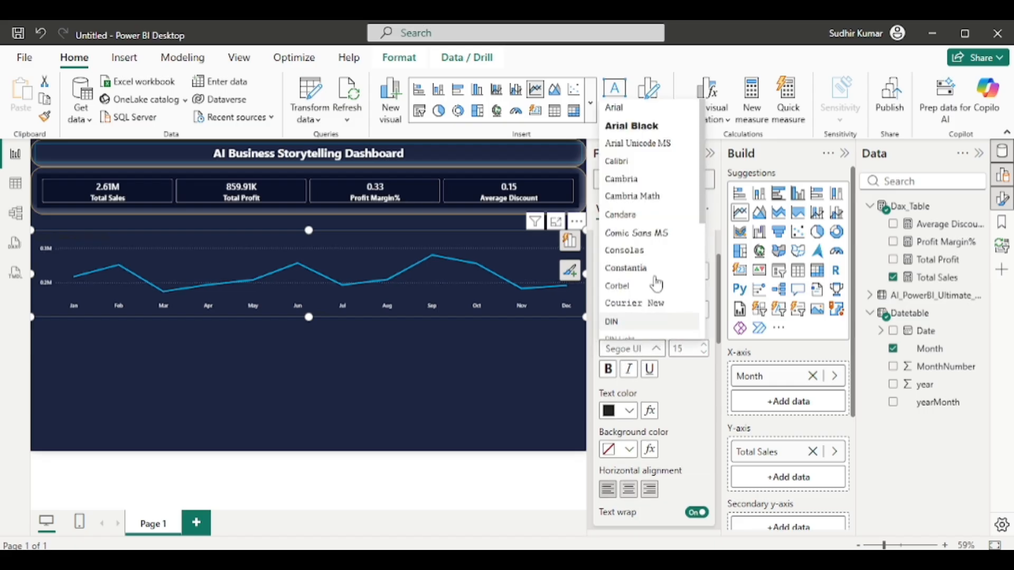
{"action": "scroll", "coordinate": [638, 234], "scroll_direction": "down", "scroll_amount": 3}
{"action": "left_click", "coordinate": [639, 236]}
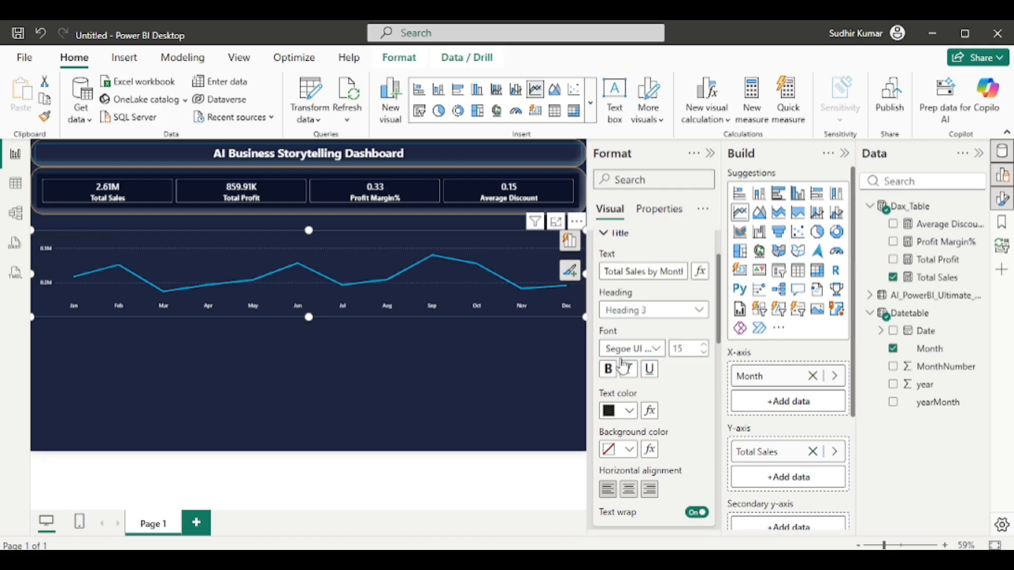
Step: Make the line chart title bold and white, and centre it horizontally
{"action": "left_click", "coordinate": [629, 411]}
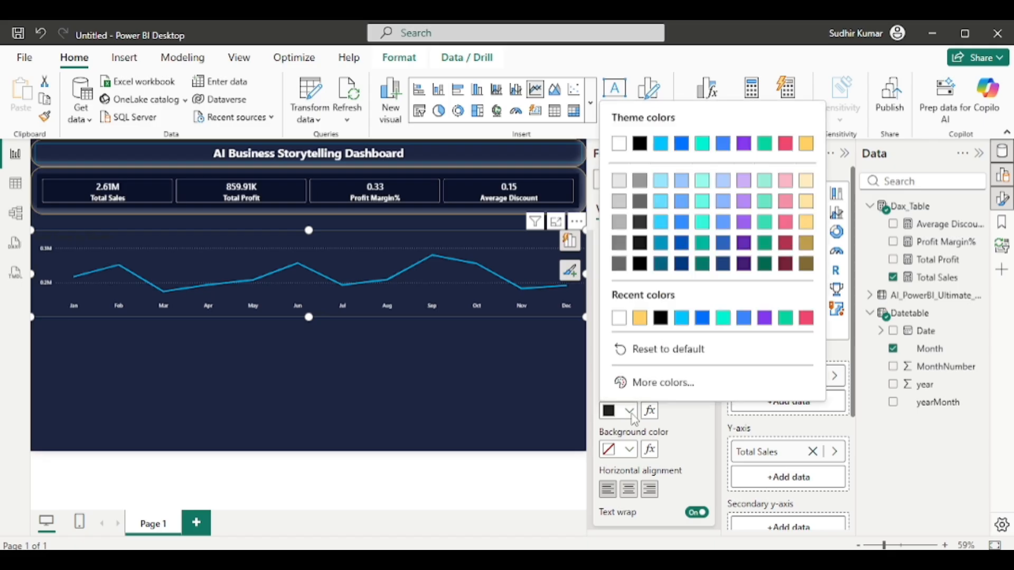
{"action": "left_click", "coordinate": [619, 320]}
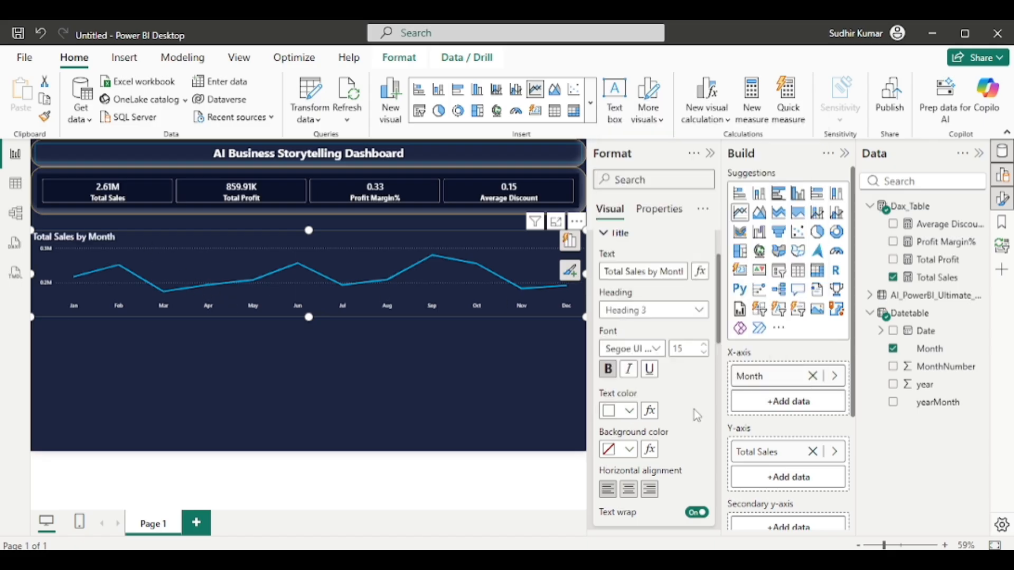
{"action": "left_click", "coordinate": [628, 489]}
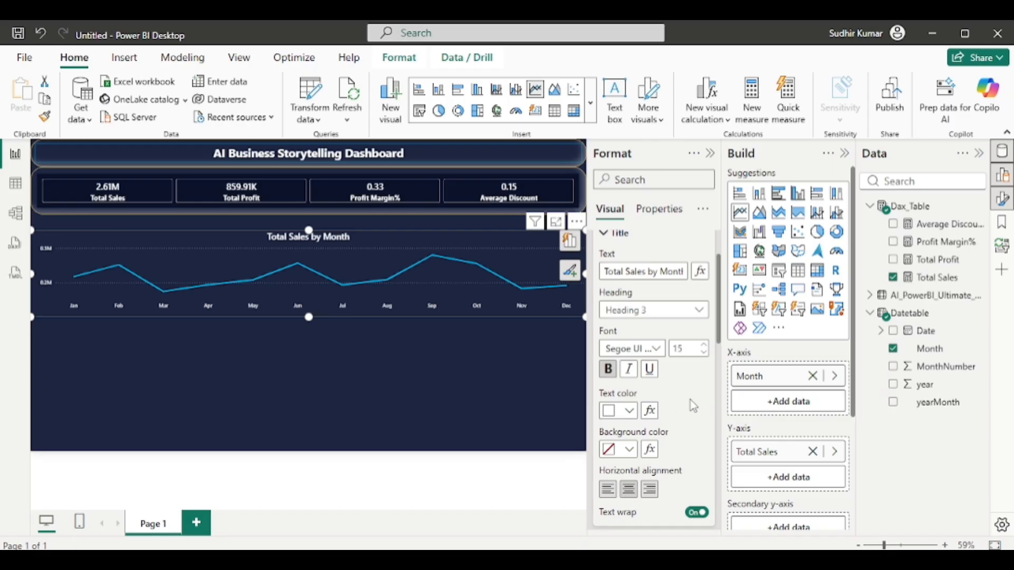
Step: Set the line chart's x-axis values to Segoe UI Semibold, increase their font size and make them bold
{"action": "scroll", "coordinate": [693, 405], "scroll_direction": "down", "scroll_amount": 10}
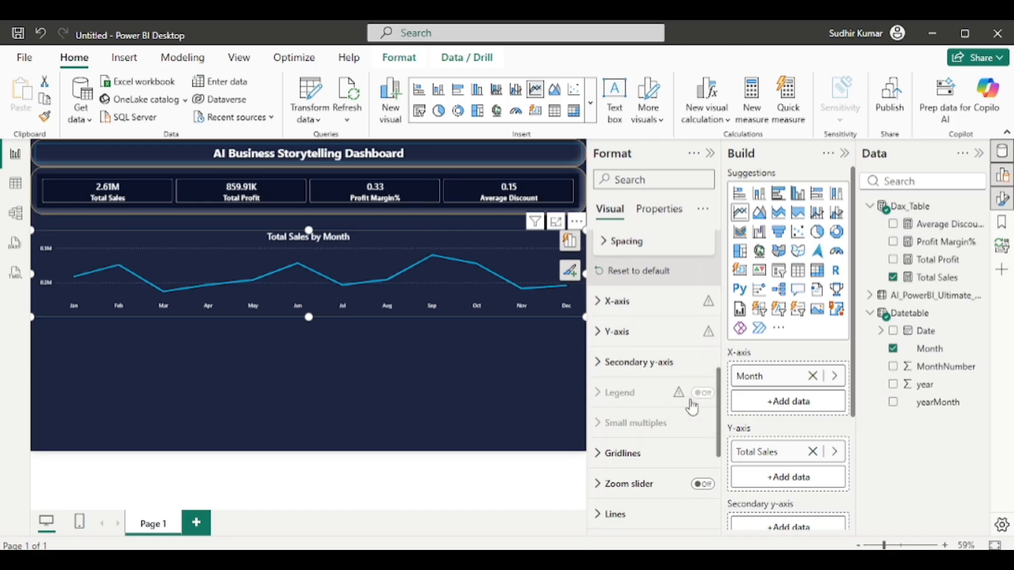
{"action": "left_click", "coordinate": [600, 301]}
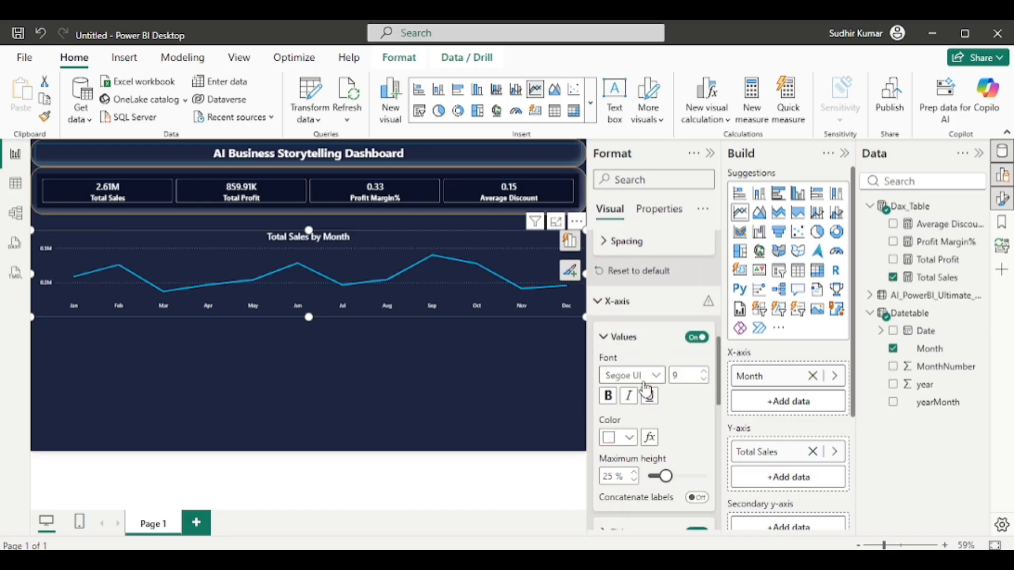
{"action": "scroll", "coordinate": [645, 389], "scroll_direction": "down", "scroll_amount": 2}
{"action": "left_click", "coordinate": [656, 299]}
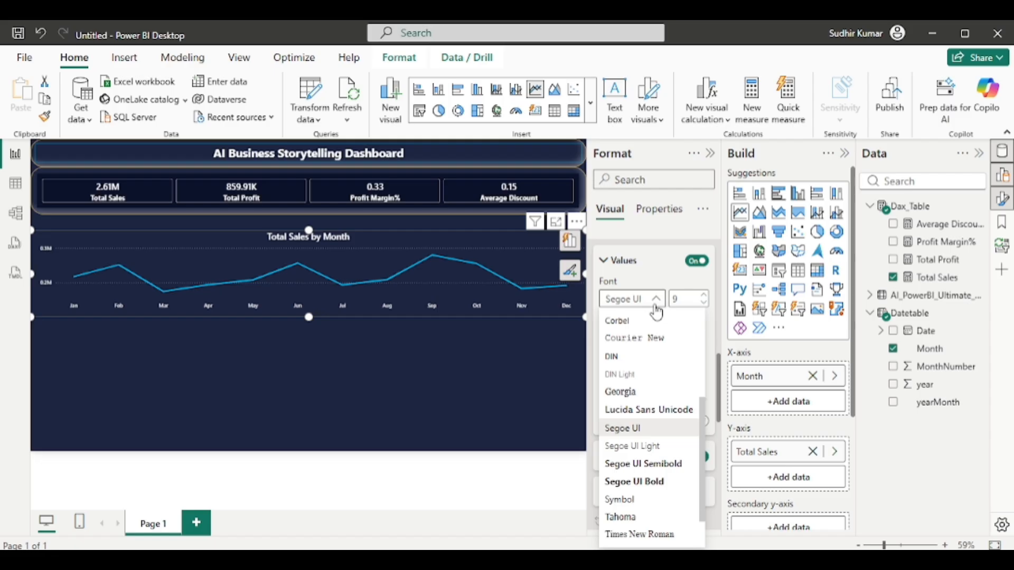
{"action": "left_click", "coordinate": [655, 464]}
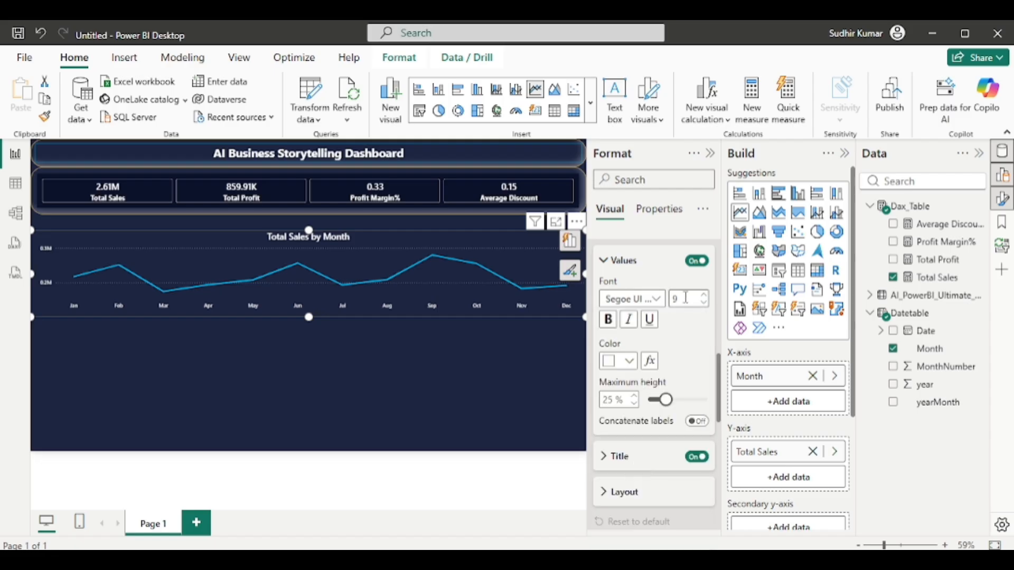
{"action": "double_click", "coordinate": [677, 300]}
{"action": "type", "text": "14"}
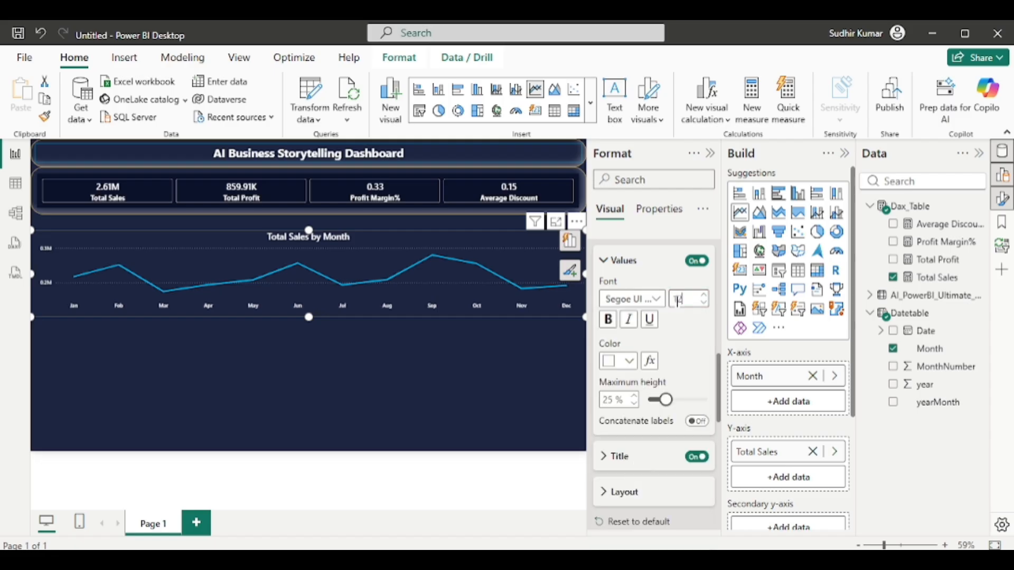
{"action": "left_click", "coordinate": [608, 319]}
Step: Format the line chart's x-axis title as Segoe UI Semibold, size 12, bold and white
{"action": "scroll", "coordinate": [677, 357], "scroll_direction": "down", "scroll_amount": 3}
{"action": "left_click", "coordinate": [602, 316]}
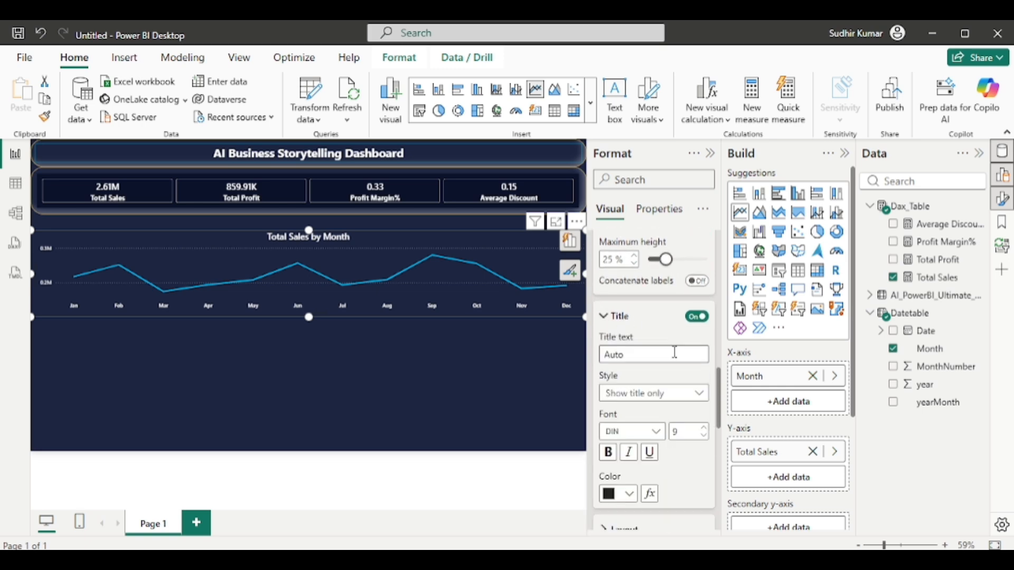
{"action": "scroll", "coordinate": [675, 353], "scroll_direction": "down", "scroll_amount": 2}
{"action": "left_click", "coordinate": [643, 320]}
{"action": "scroll", "coordinate": [648, 275], "scroll_direction": "down", "scroll_amount": 3}
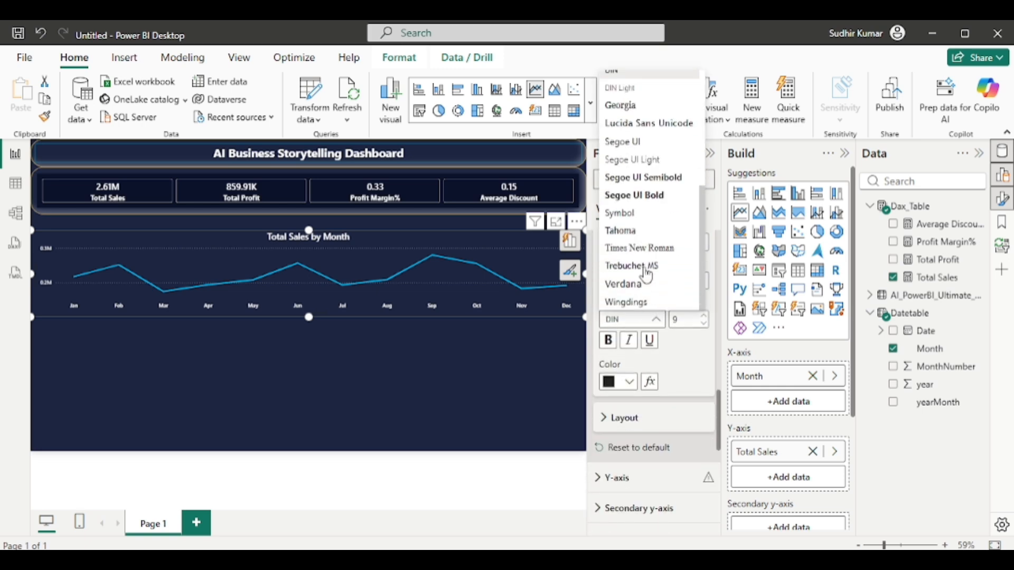
{"action": "left_click", "coordinate": [636, 177]}
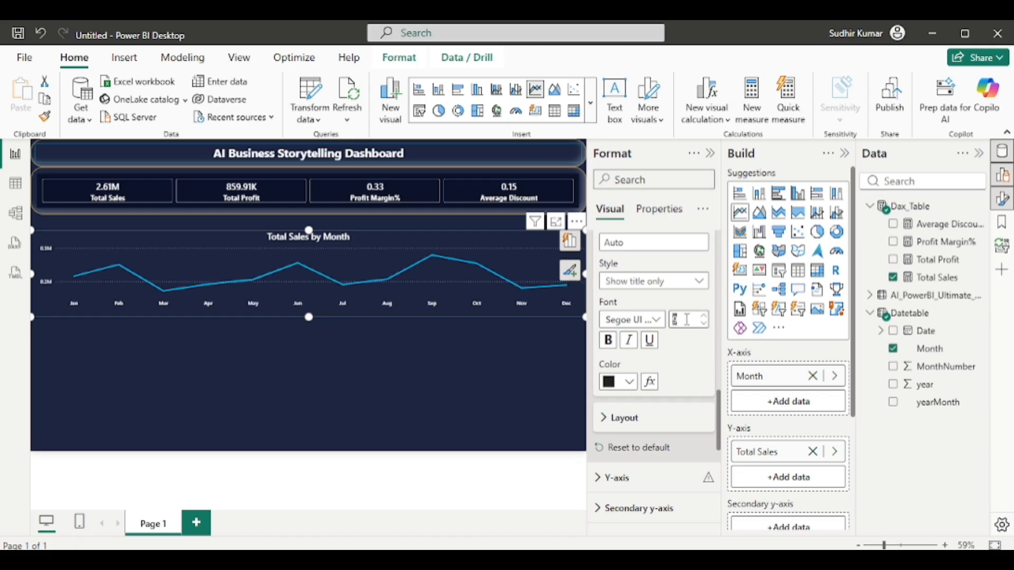
{"action": "left_click", "coordinate": [608, 340]}
{"action": "left_click", "coordinate": [634, 387]}
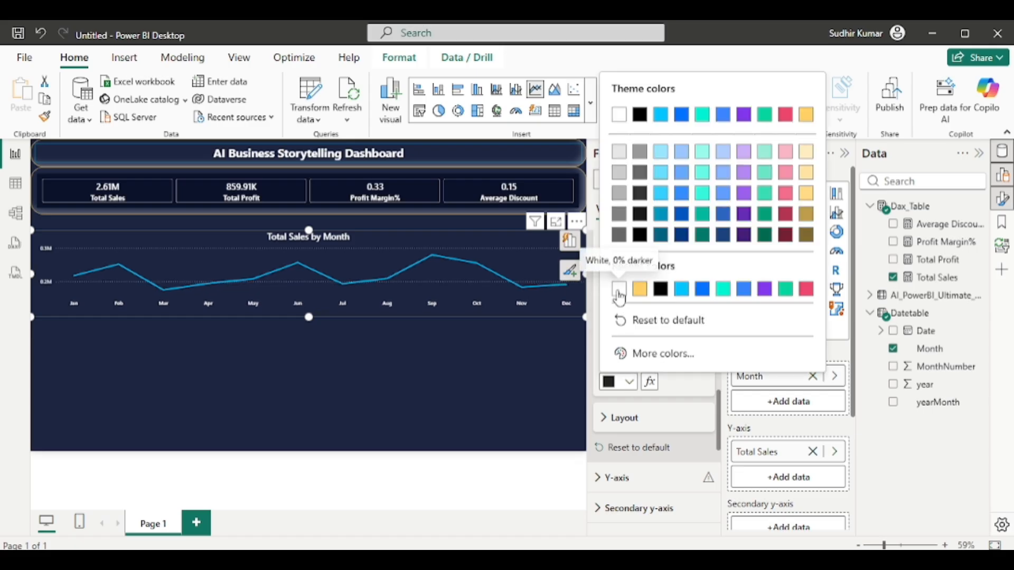
{"action": "left_click", "coordinate": [617, 291]}
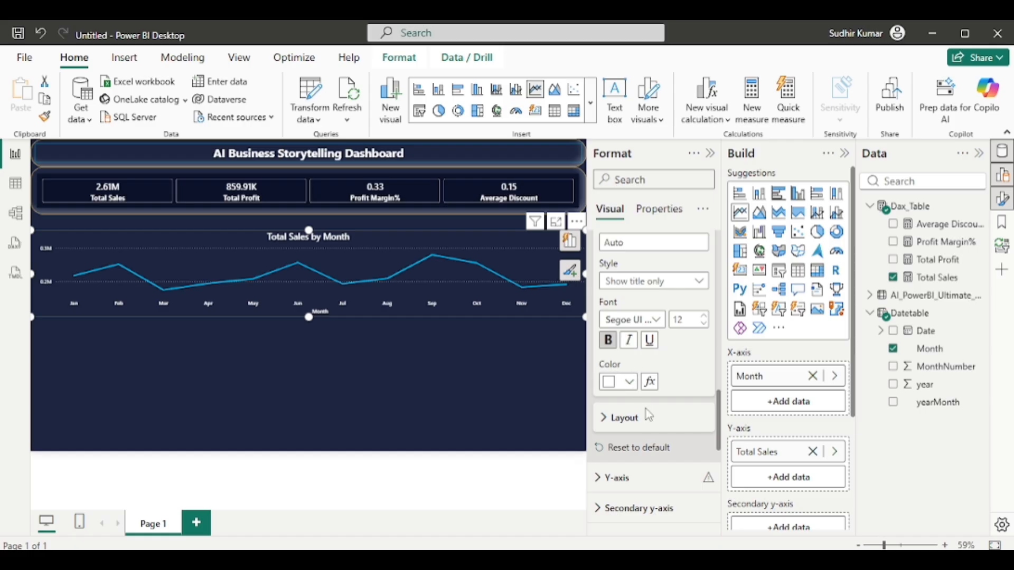
Step: Change the line chart's y-axis values to another Segoe UI variant at font size 12
{"action": "scroll", "coordinate": [645, 423], "scroll_direction": "down", "scroll_amount": 3}
{"action": "scroll", "coordinate": [643, 425], "scroll_direction": "down", "scroll_amount": 2}
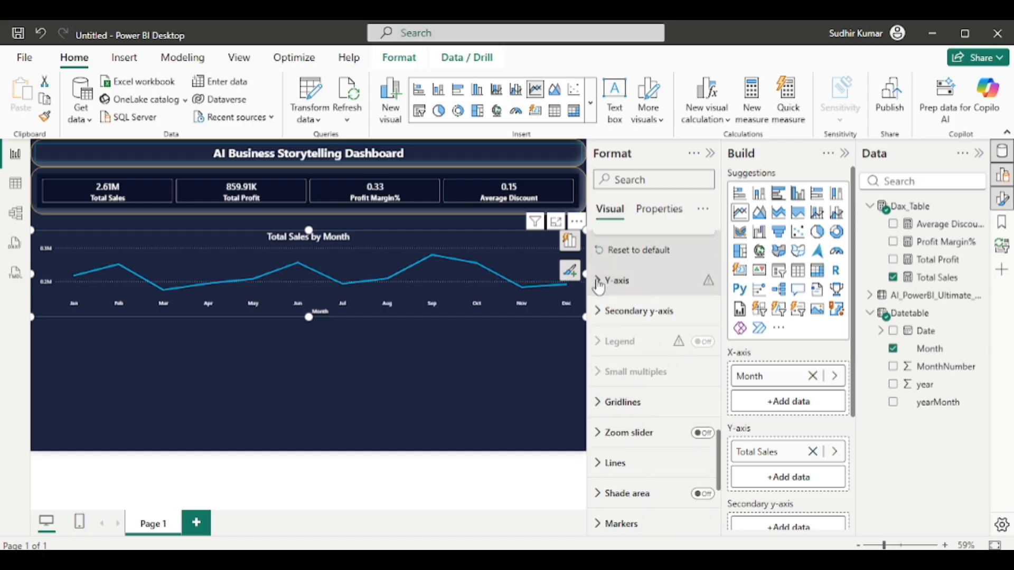
{"action": "left_click", "coordinate": [631, 280]}
{"action": "scroll", "coordinate": [640, 346], "scroll_direction": "down", "scroll_amount": 2}
{"action": "scroll", "coordinate": [640, 345], "scroll_direction": "down", "scroll_amount": 1}
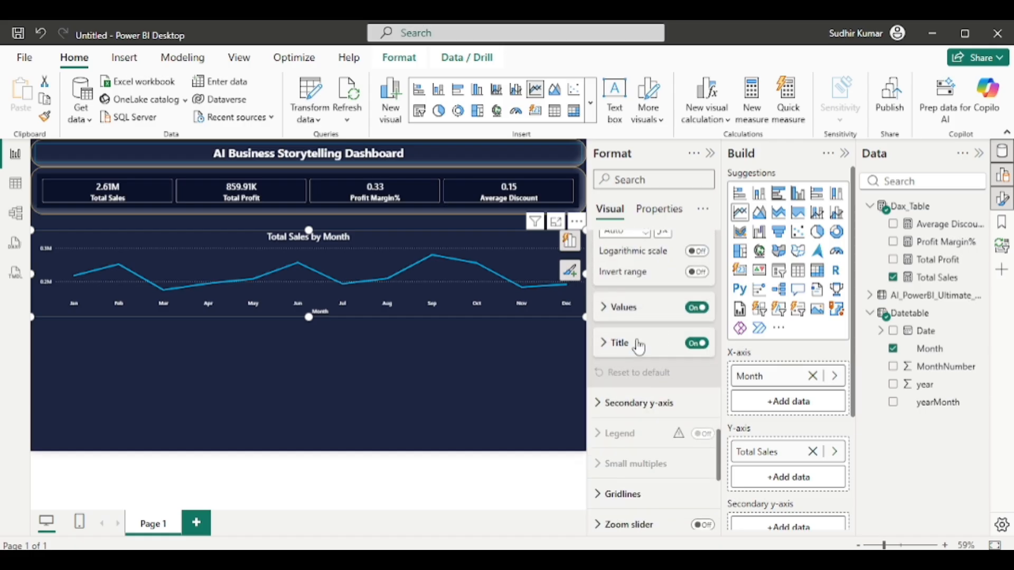
{"action": "left_click", "coordinate": [618, 307]}
{"action": "scroll", "coordinate": [657, 370], "scroll_direction": "down", "scroll_amount": 1}
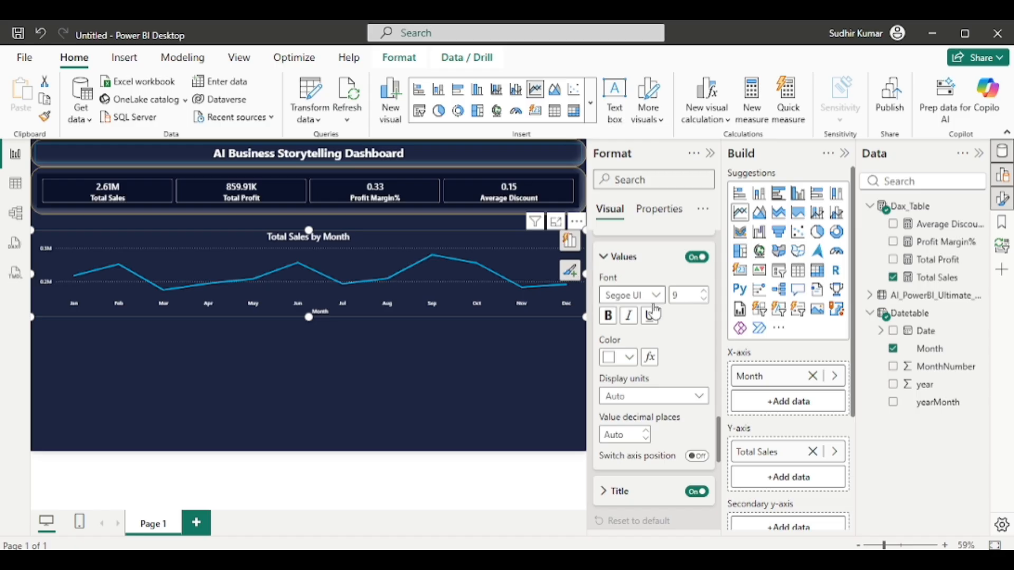
{"action": "left_click", "coordinate": [655, 294]}
{"action": "left_click", "coordinate": [643, 477]}
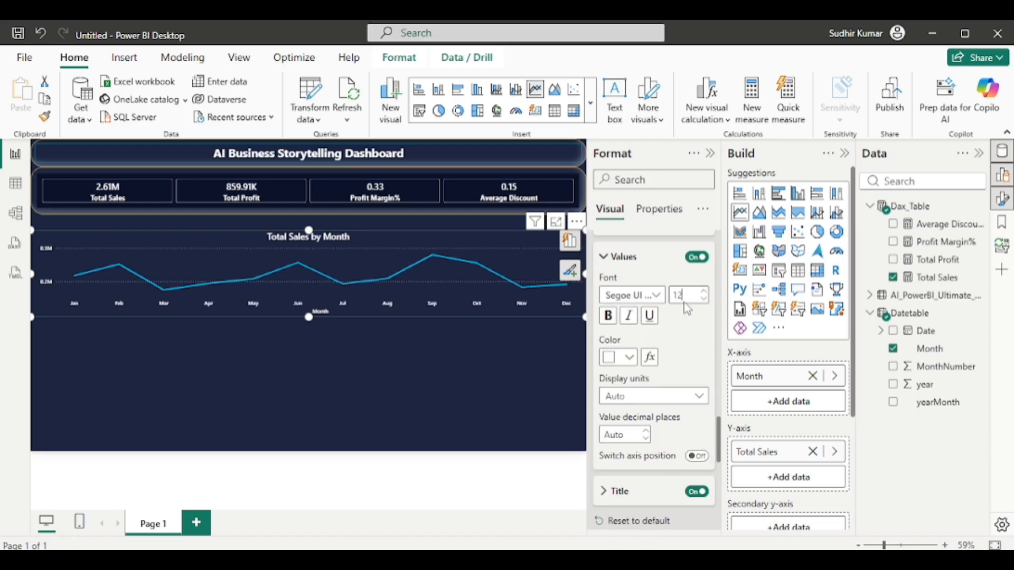
Step: Format the line chart's y-axis title with another Segoe UI variant, size 12, bold and white
{"action": "scroll", "coordinate": [649, 356], "scroll_direction": "down", "scroll_amount": 2}
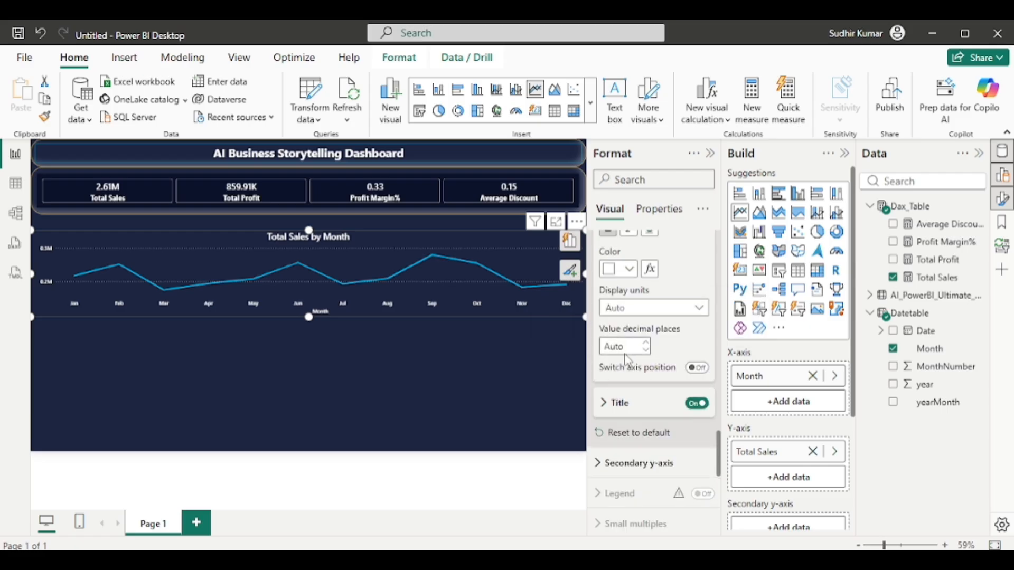
{"action": "left_click", "coordinate": [607, 403]}
{"action": "scroll", "coordinate": [608, 403], "scroll_direction": "down", "scroll_amount": 3}
{"action": "left_click", "coordinate": [653, 296]}
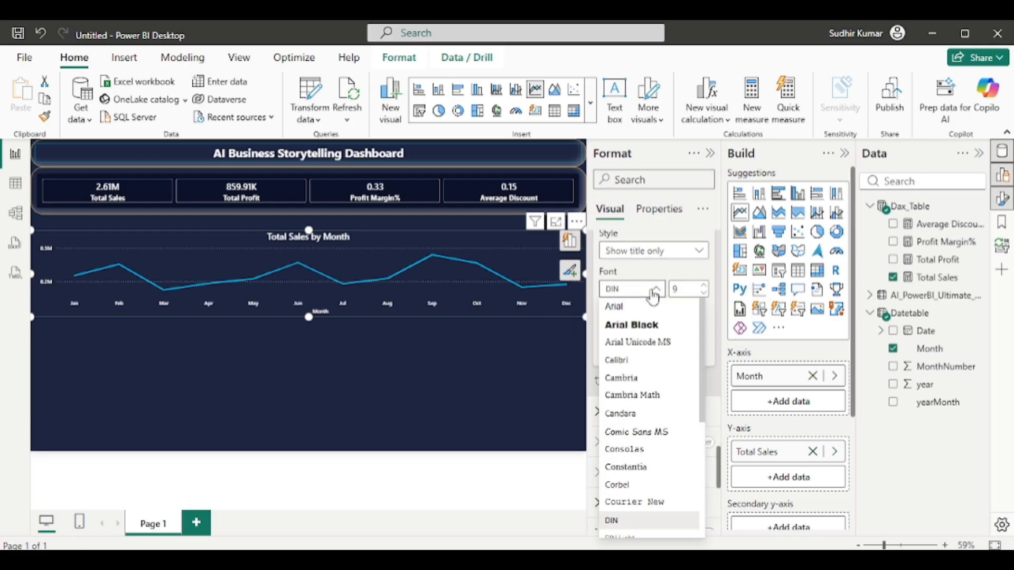
{"action": "scroll", "coordinate": [634, 389], "scroll_direction": "down", "scroll_amount": 3}
{"action": "left_click", "coordinate": [641, 417]}
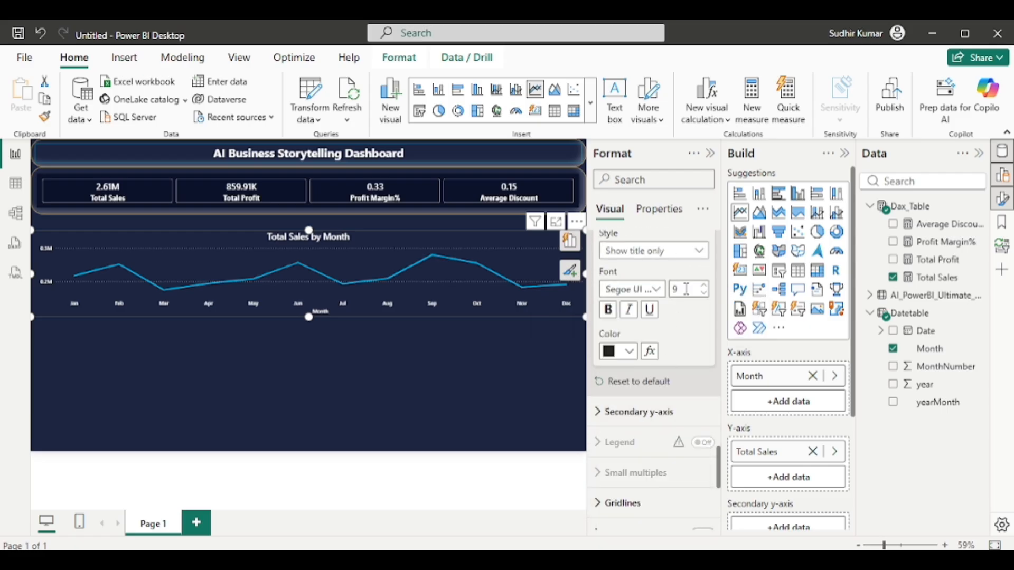
{"action": "double_click", "coordinate": [687, 289]}
{"action": "type", "text": "12"}
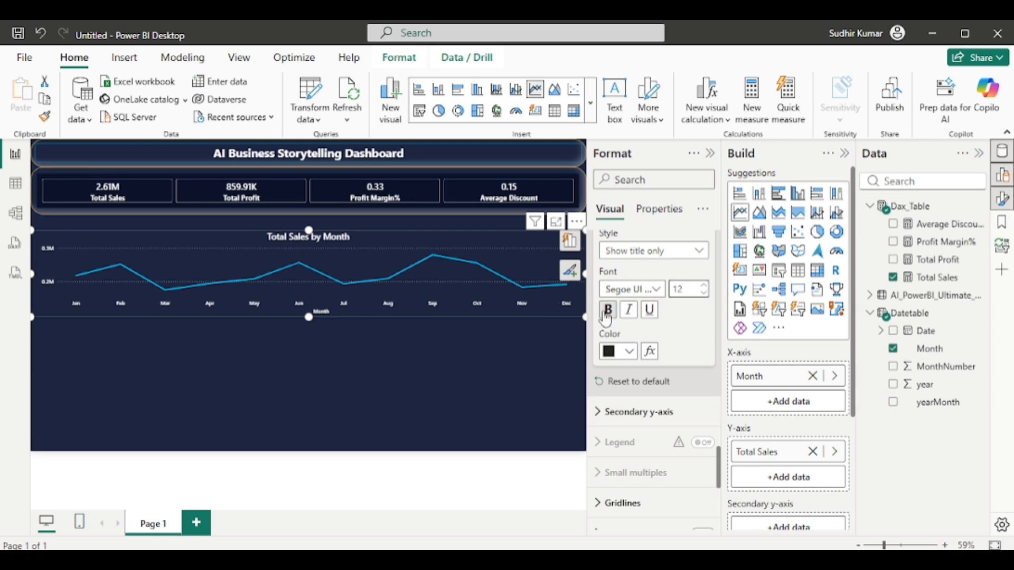
{"action": "left_click", "coordinate": [630, 353]}
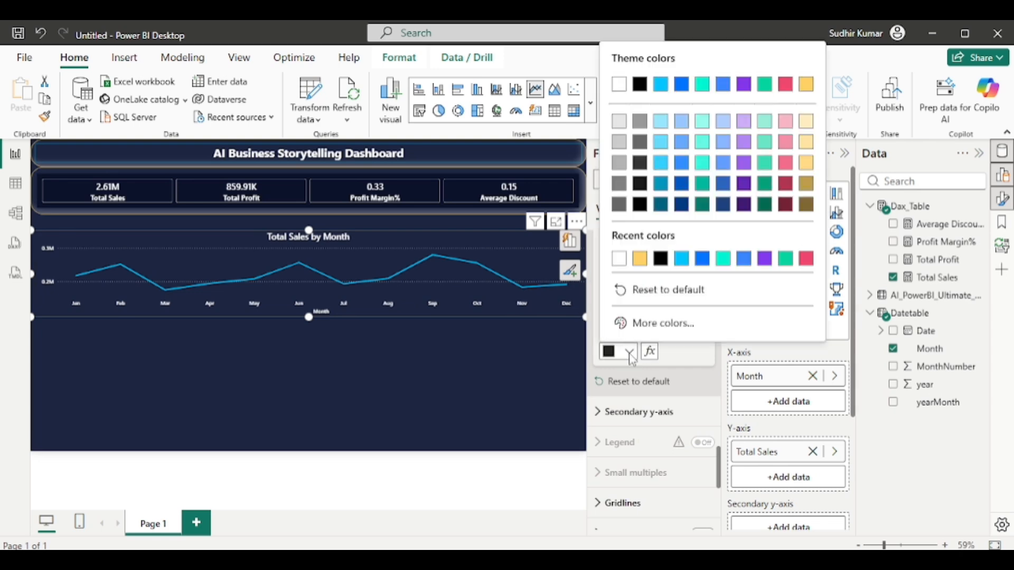
{"action": "left_click", "coordinate": [619, 258]}
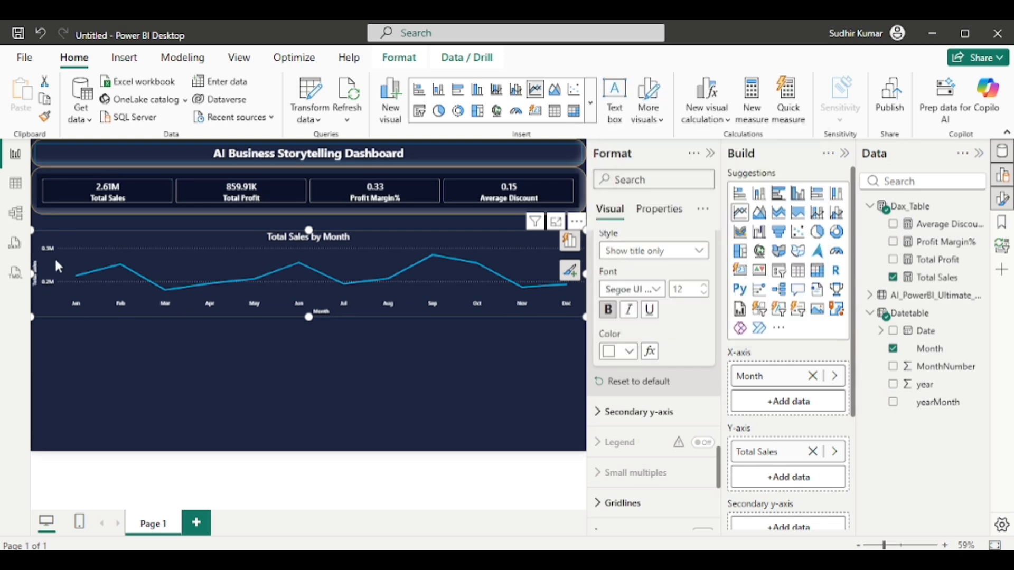
Step: Turn off the line chart's horizontal gridlines and deselect the chart
{"action": "scroll", "coordinate": [606, 414], "scroll_direction": "down", "scroll_amount": 3}
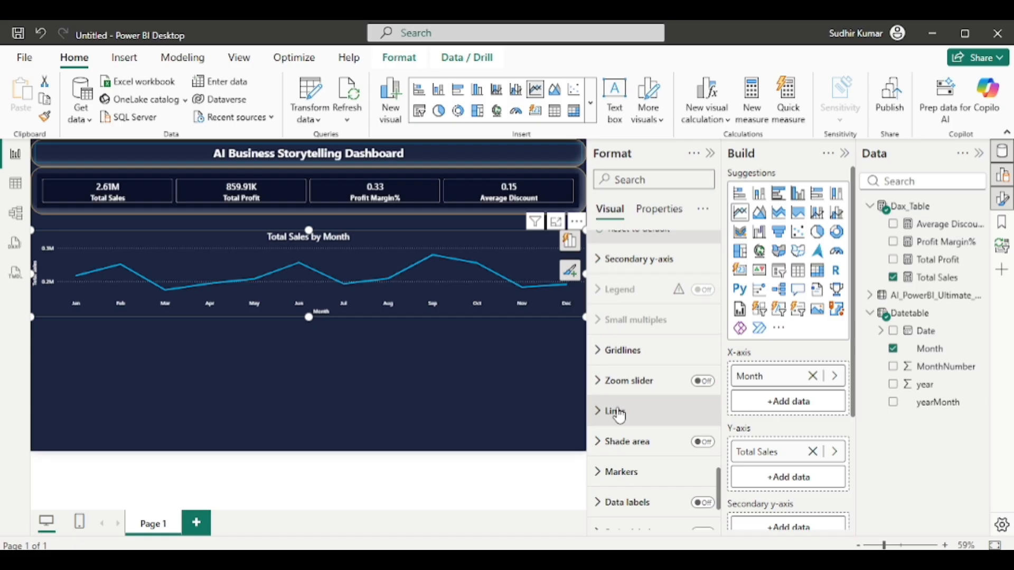
{"action": "left_click", "coordinate": [604, 357]}
{"action": "left_click", "coordinate": [697, 386]}
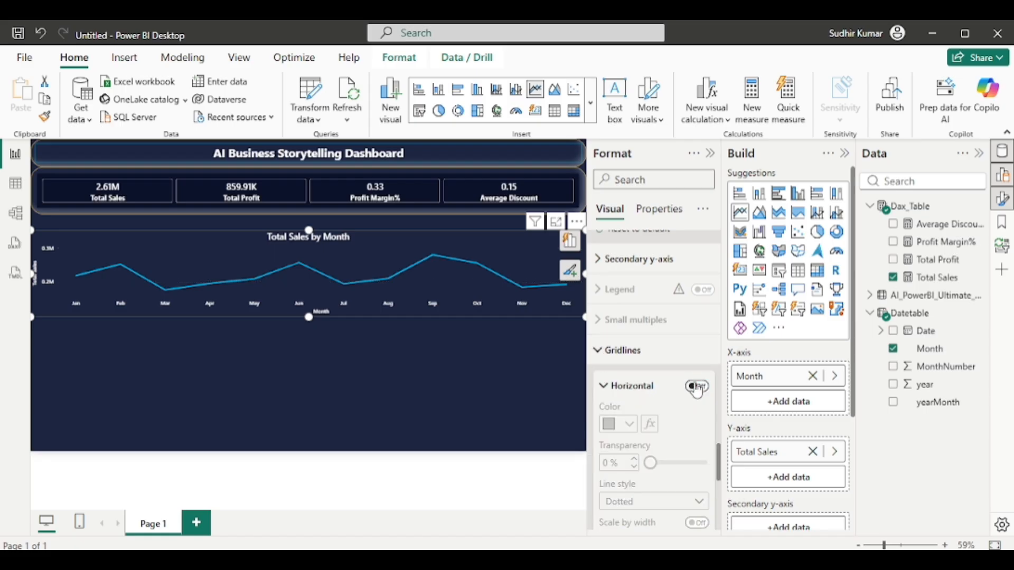
{"action": "scroll", "coordinate": [646, 403], "scroll_direction": "down", "scroll_amount": 5}
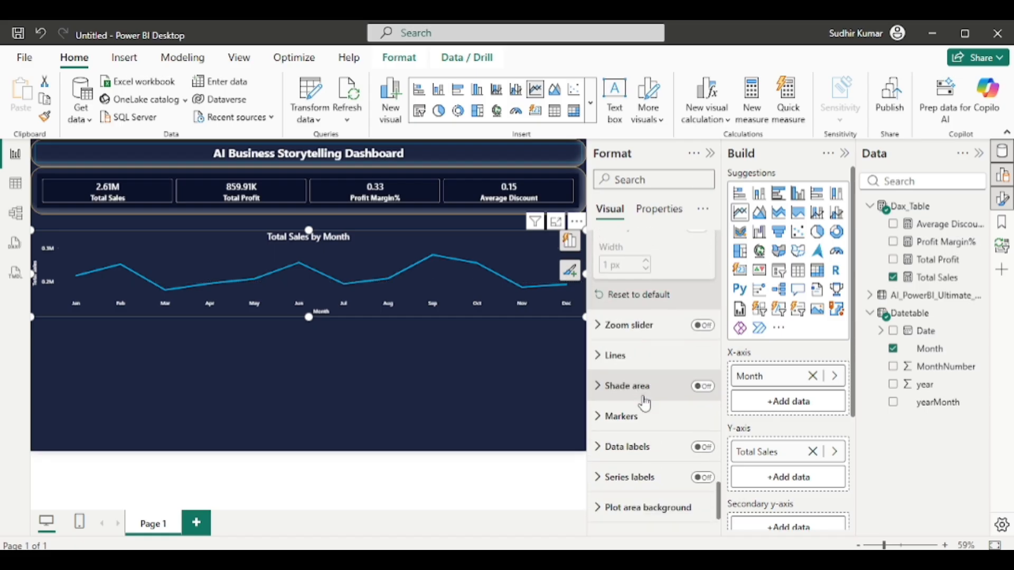
{"action": "left_click", "coordinate": [374, 402]}
Step: Make the line chart narrower and taller, and move it directly beneath the first KPI cards, leaving space on either side
{"action": "left_click", "coordinate": [172, 253]}
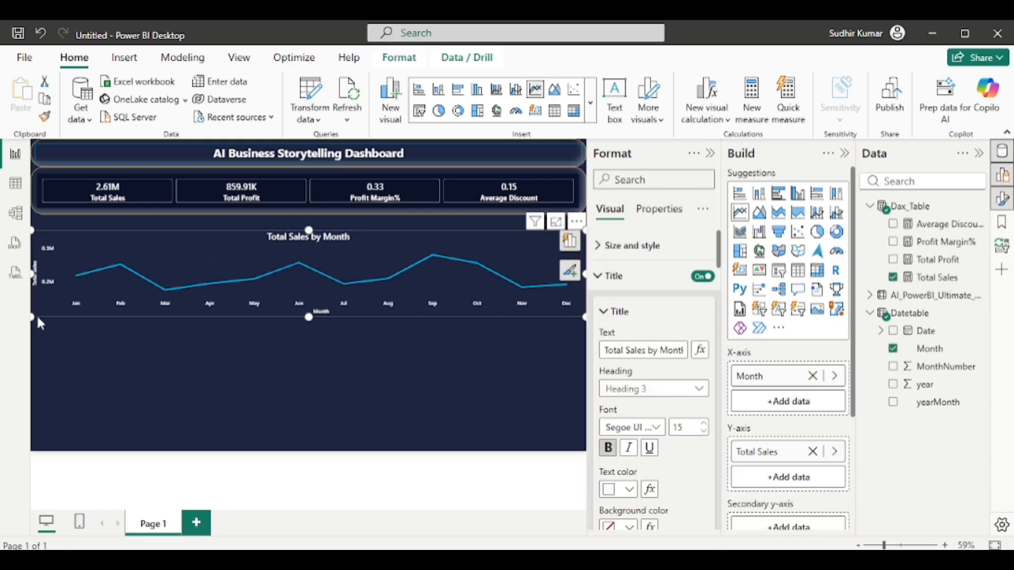
{"action": "left_click_drag", "start_coordinate": [31, 318], "coordinate": [141, 334]}
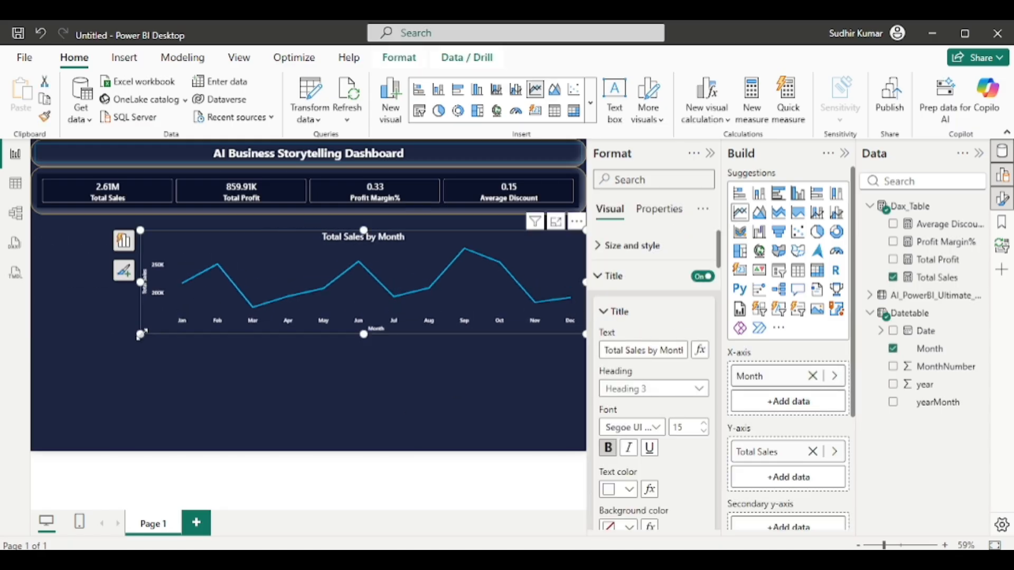
{"action": "left_click_drag", "start_coordinate": [248, 244], "coordinate": [235, 229]}
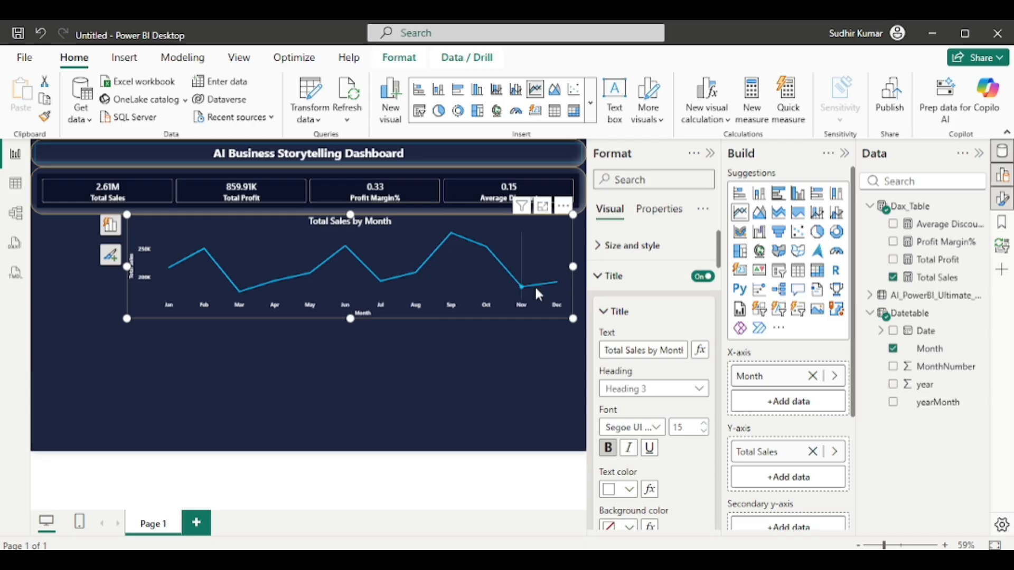
{"action": "left_click_drag", "start_coordinate": [572, 317], "coordinate": [362, 344]}
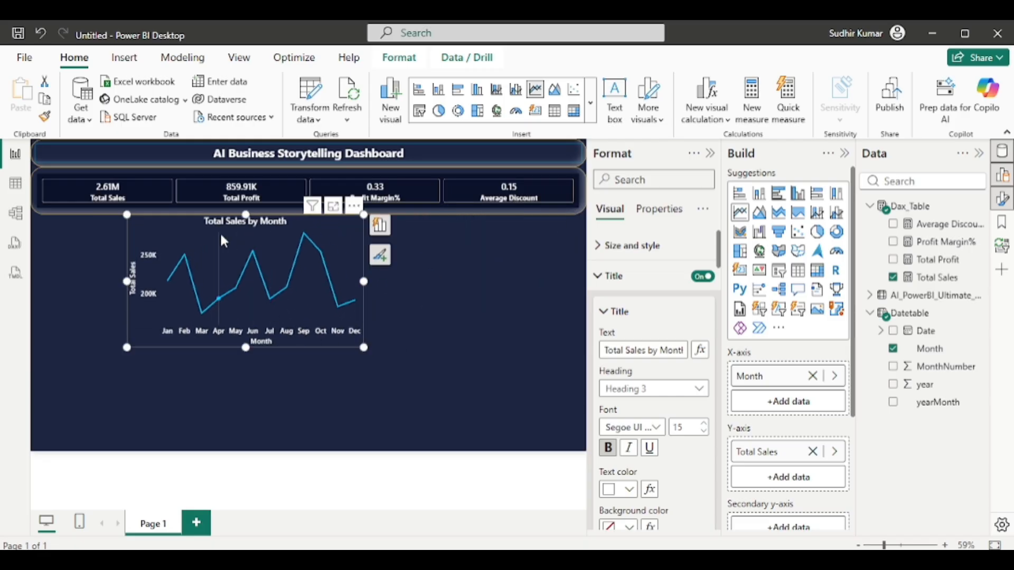
Step: Copy the dashboard header shape's formatting onto the line chart with Format Painter
{"action": "left_click", "coordinate": [38, 145]}
{"action": "left_click", "coordinate": [45, 116]}
{"action": "left_click", "coordinate": [196, 244]}
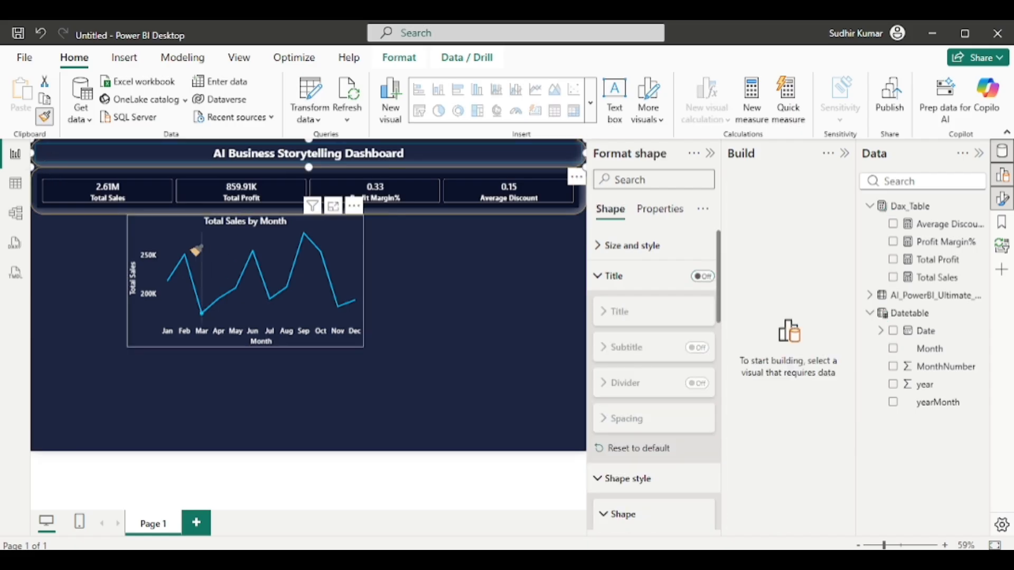
{"action": "left_click", "coordinate": [158, 228]}
{"action": "left_click", "coordinate": [371, 392]}
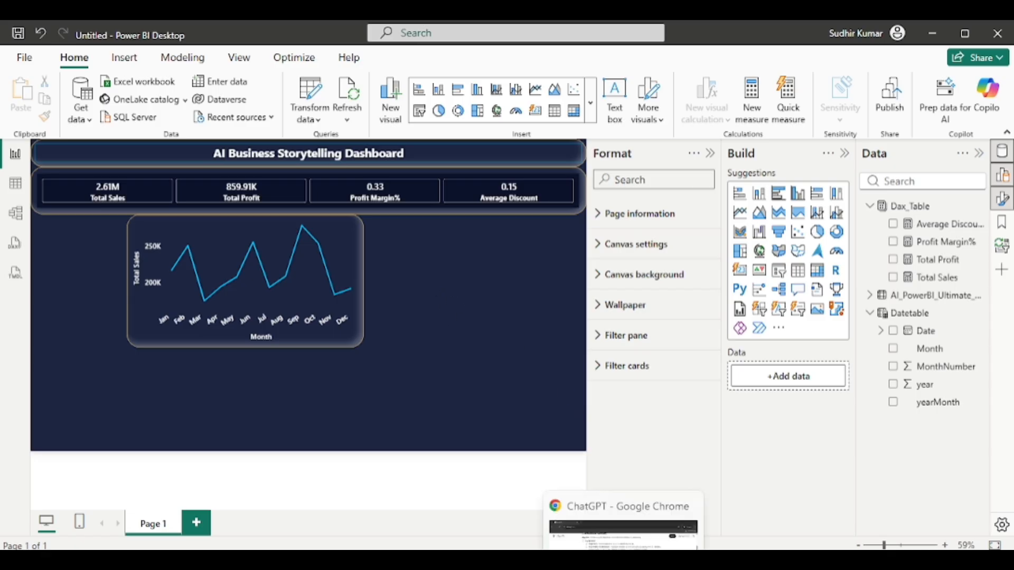
Step: Switch to ChatGPT and review the suggested bar chart idea for Category Sales & Profit
{"action": "left_click", "coordinate": [624, 561]}
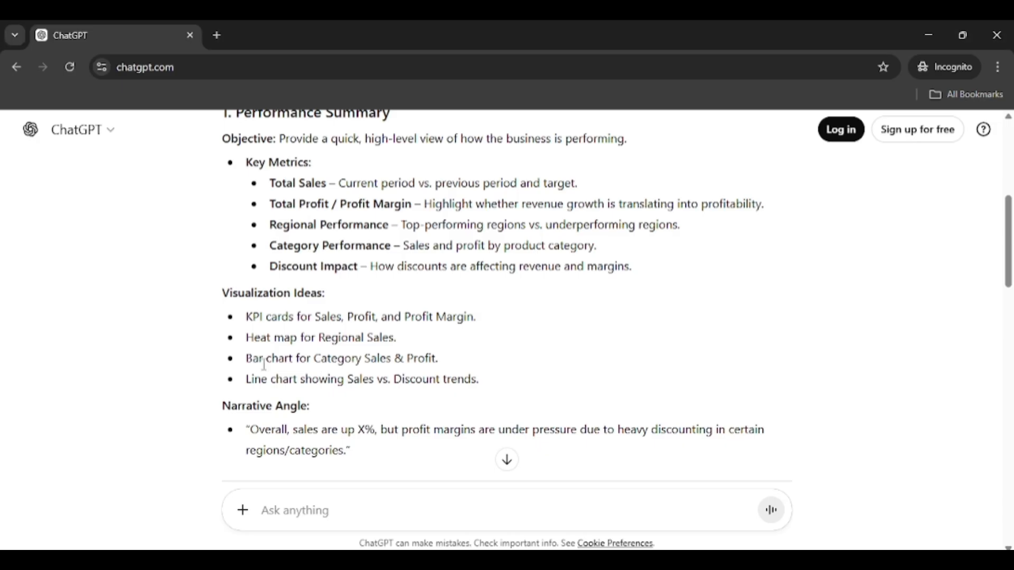
{"action": "left_click_drag", "start_coordinate": [251, 365], "coordinate": [311, 361]}
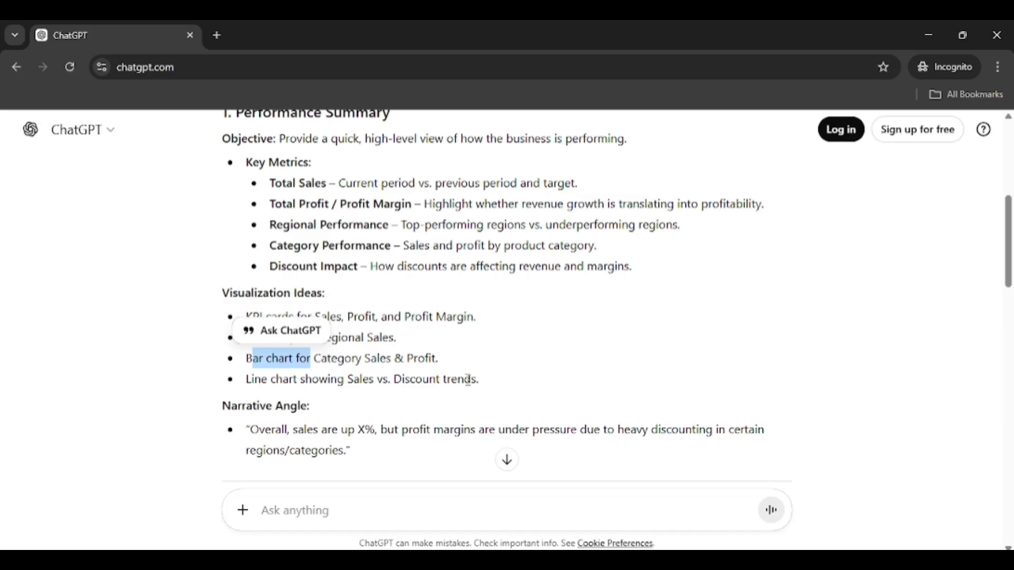
Step: Return to Power BI, add a stacked bar chart, and resize and place it beneath the line chart, aligned with its left edge
{"action": "left_click", "coordinate": [658, 561]}
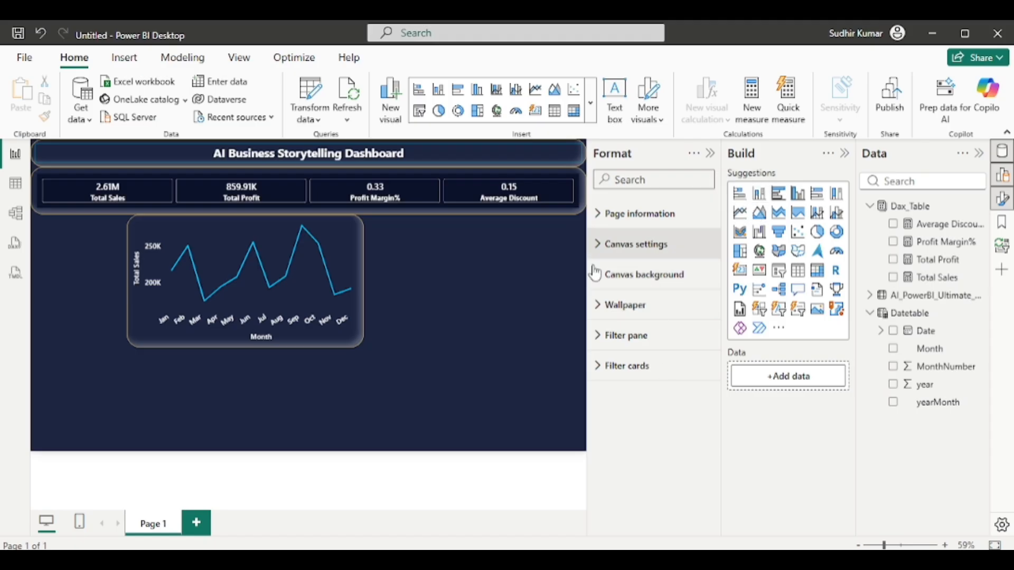
{"action": "left_click", "coordinate": [746, 198]}
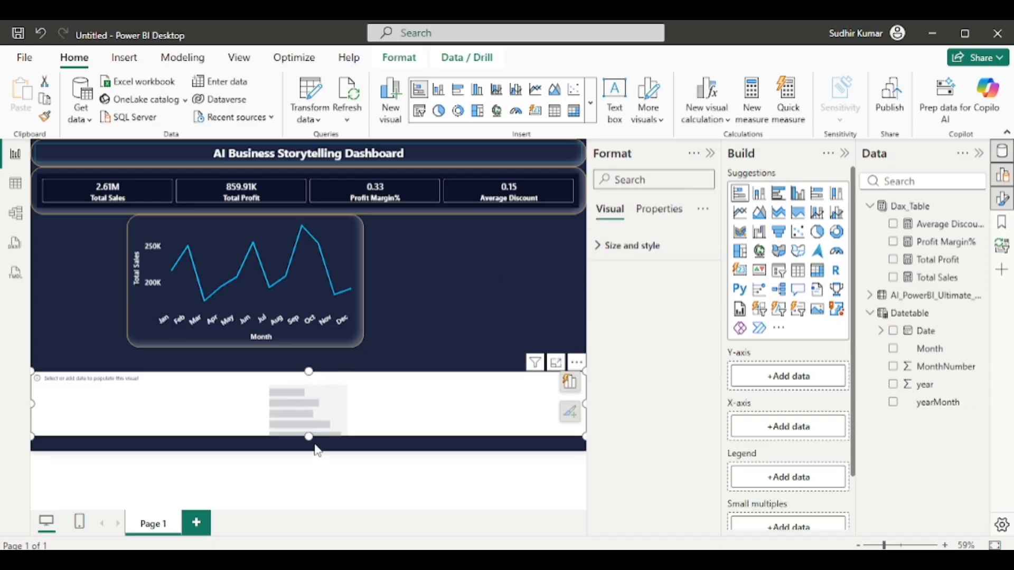
{"action": "left_click_drag", "start_coordinate": [308, 436], "coordinate": [312, 458]}
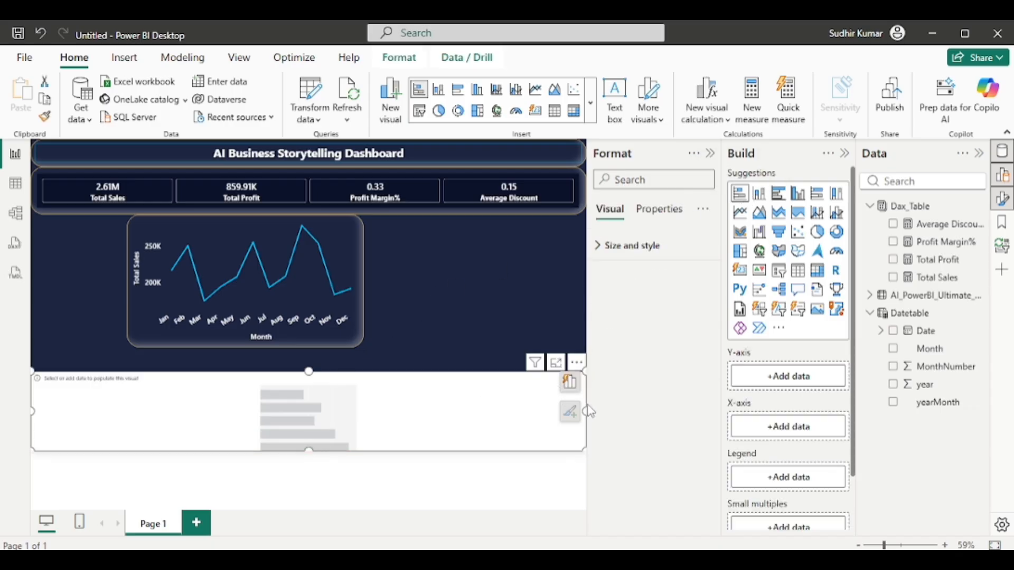
{"action": "left_click_drag", "start_coordinate": [586, 408], "coordinate": [311, 409]}
{"action": "left_click_drag", "start_coordinate": [197, 418], "coordinate": [287, 403]}
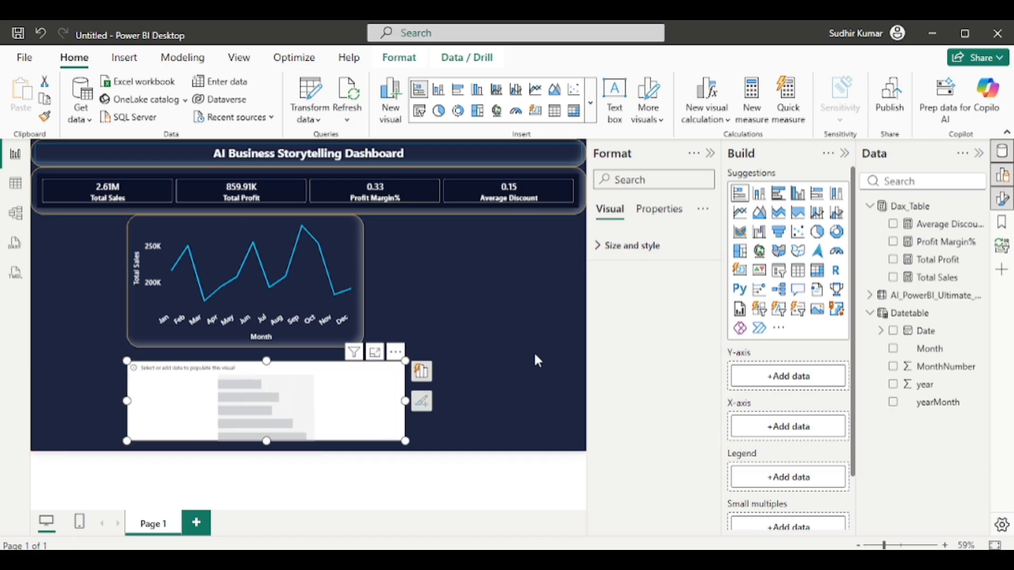
Step: Expand the AI_PowerBI_Ultimate table's fields for the new bar chart
{"action": "left_click", "coordinate": [871, 295]}
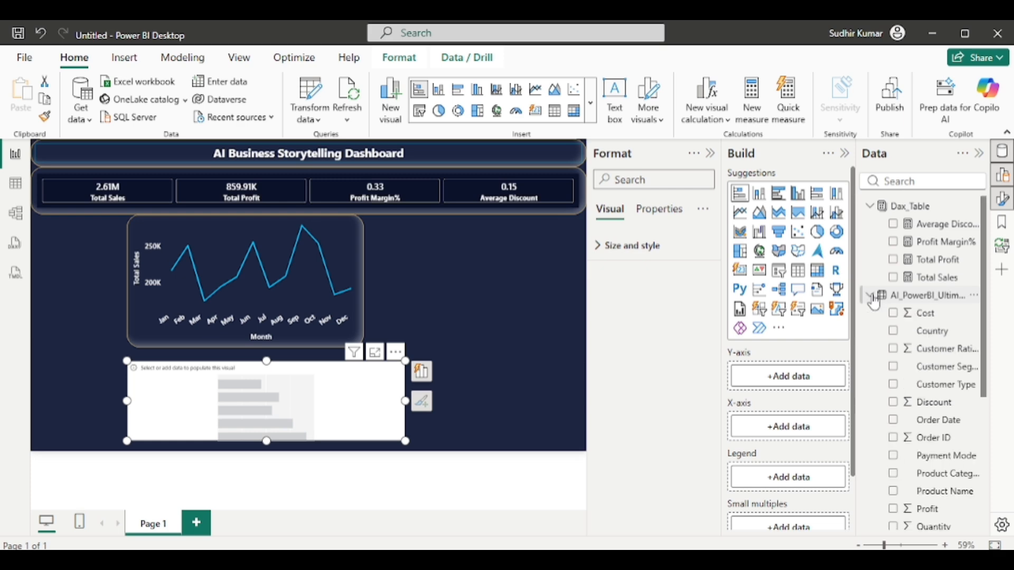
Step: Populate the empty bar chart with Product Category on the Y-axis and Total Sales on the X-axis
{"action": "scroll", "coordinate": [929, 408], "scroll_direction": "down", "scroll_amount": 3}
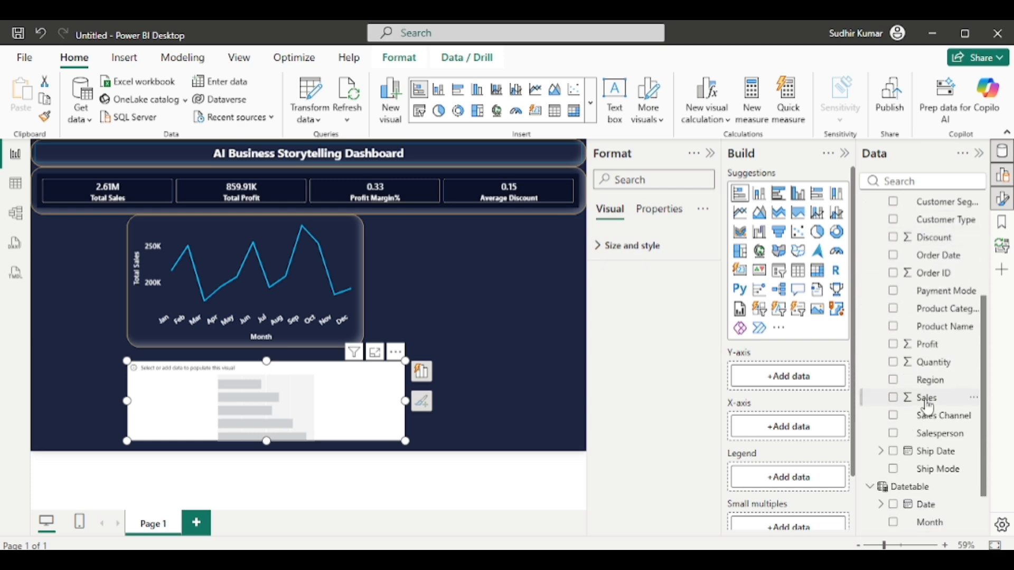
{"action": "left_click", "coordinate": [893, 309]}
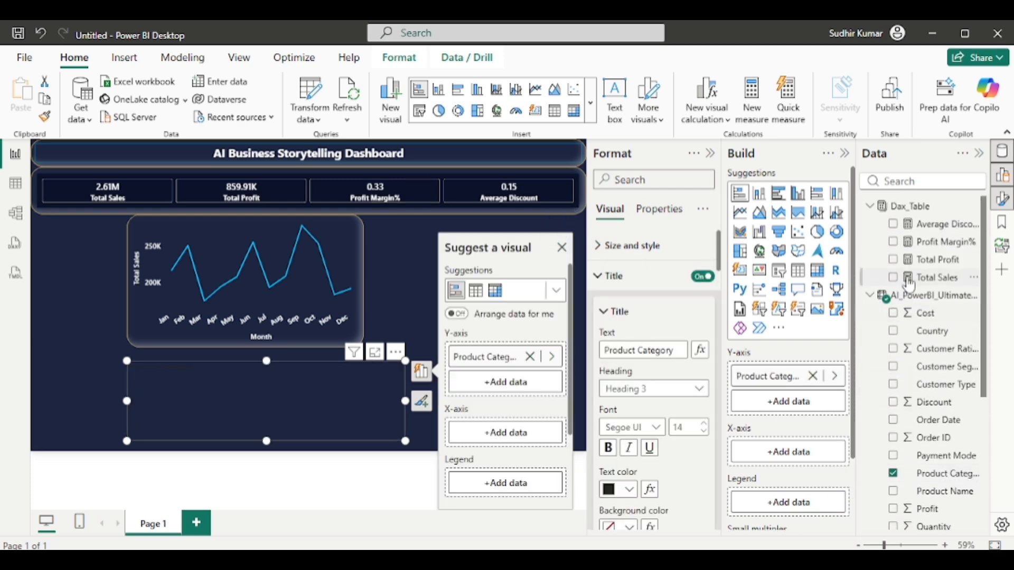
{"action": "left_click", "coordinate": [894, 279]}
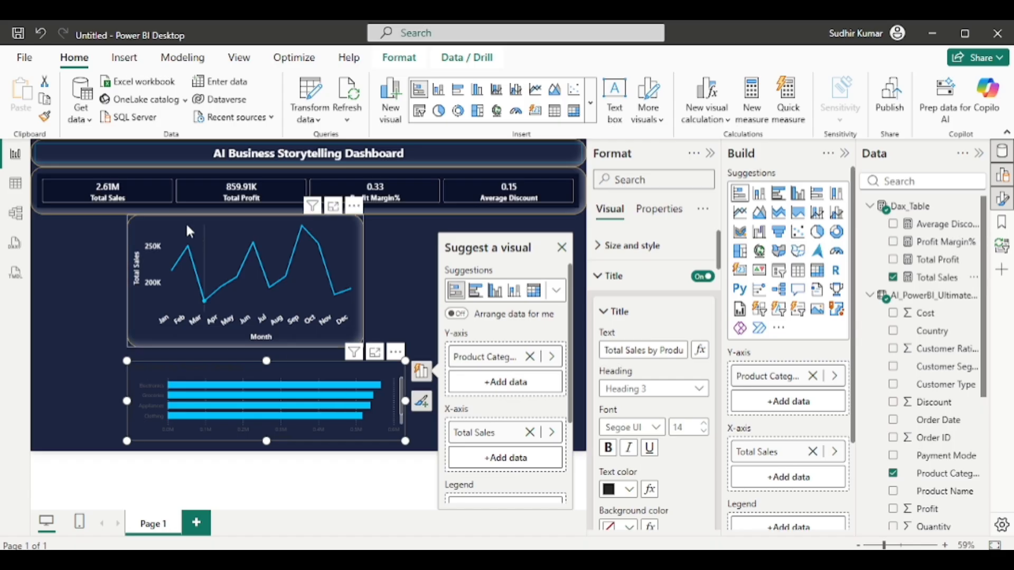
Step: Copy the monthly line chart's formatting onto the product category bar chart with Format Painter
{"action": "left_click", "coordinate": [162, 227]}
{"action": "left_click", "coordinate": [45, 116]}
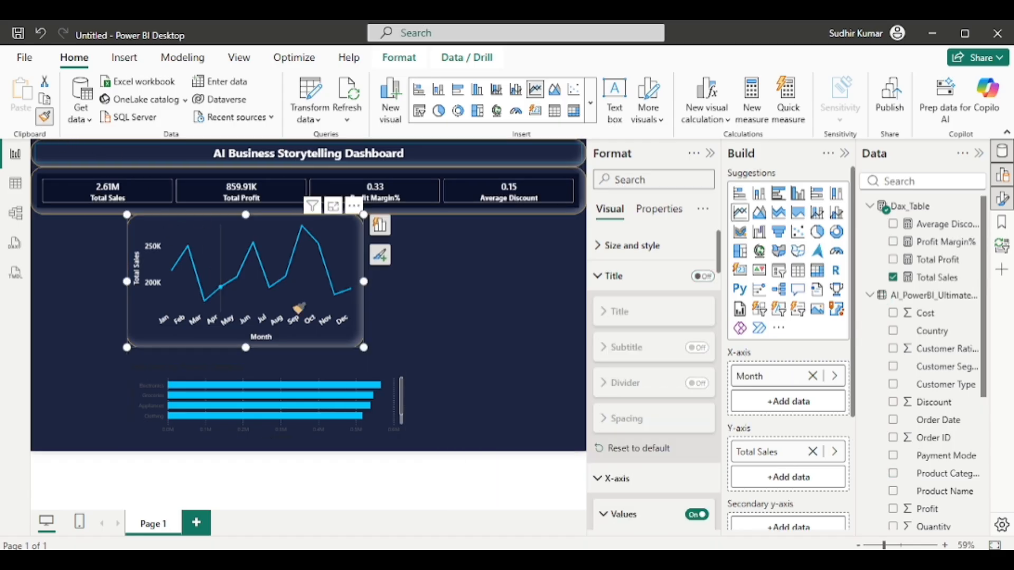
{"action": "left_click", "coordinate": [185, 374]}
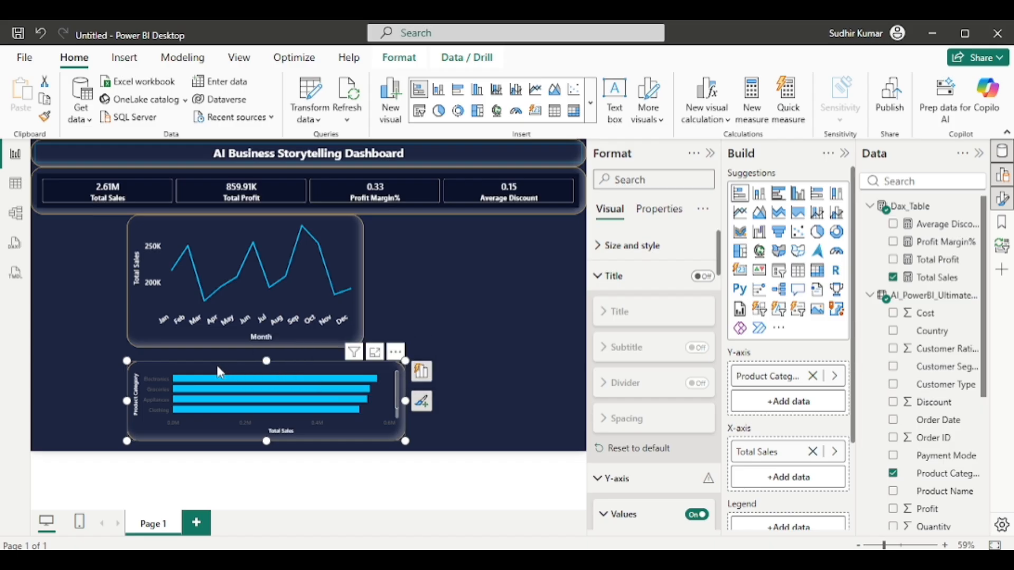
Step: Place the bar chart directly beside the line chart and resize it to match that chart's height
{"action": "left_click_drag", "start_coordinate": [221, 372], "coordinate": [402, 226]}
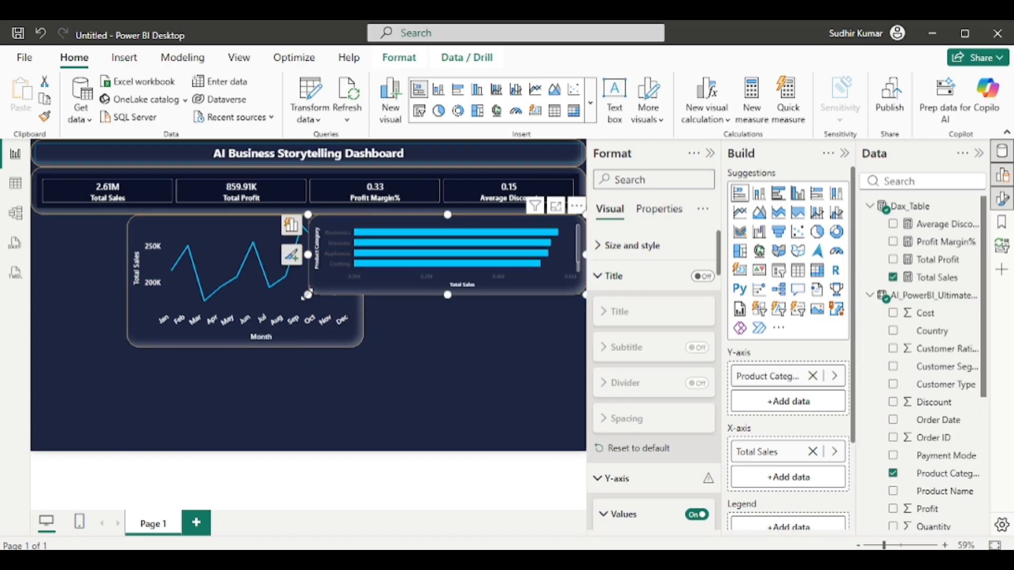
{"action": "left_click_drag", "start_coordinate": [306, 296], "coordinate": [363, 358]}
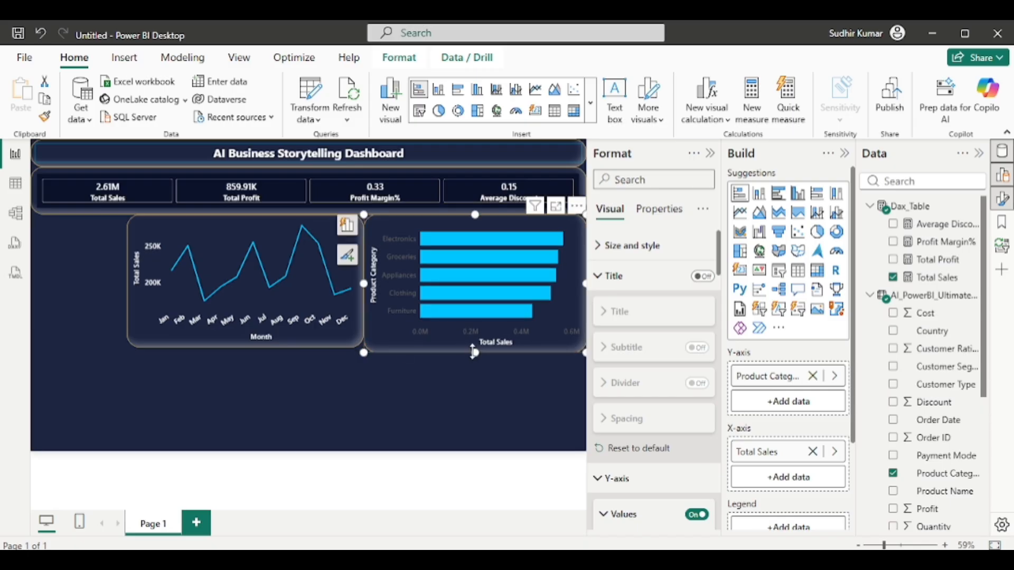
{"action": "left_click_drag", "start_coordinate": [473, 352], "coordinate": [473, 350]}
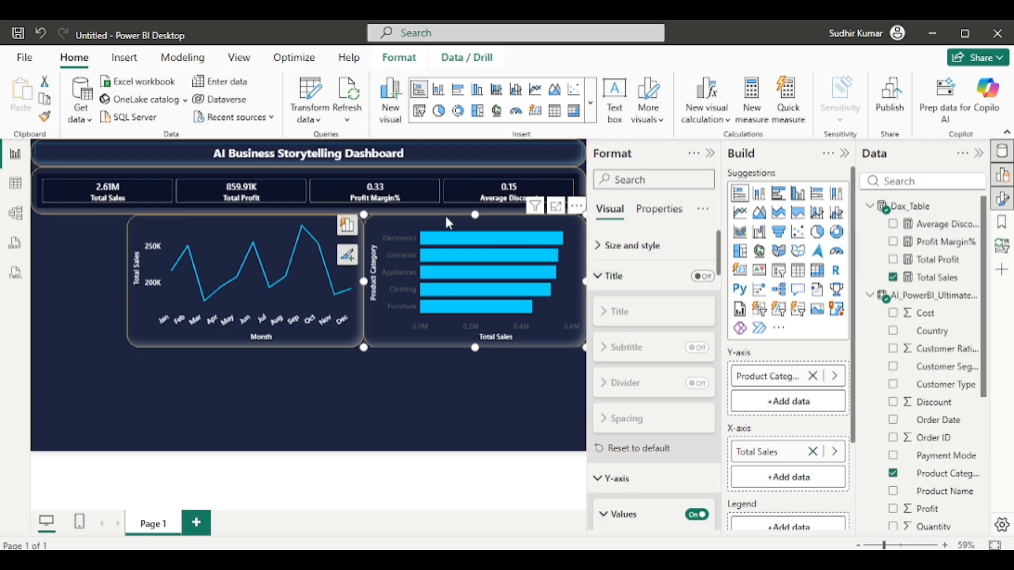
Step: Turn on the bar chart's title and format it in bold Segoe UI Semibold at size 15
{"action": "left_click", "coordinate": [598, 277]}
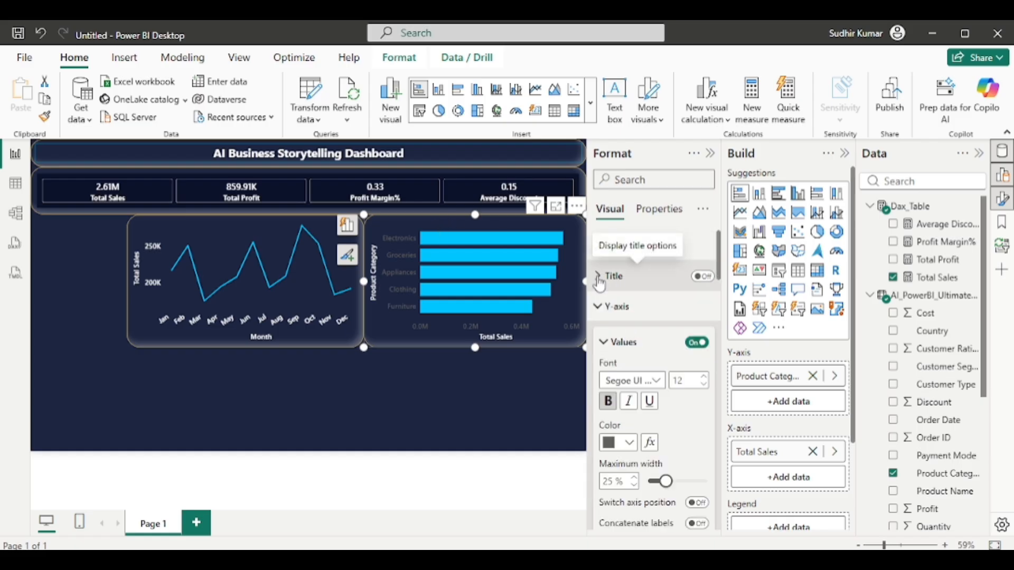
{"action": "left_click", "coordinate": [706, 277]}
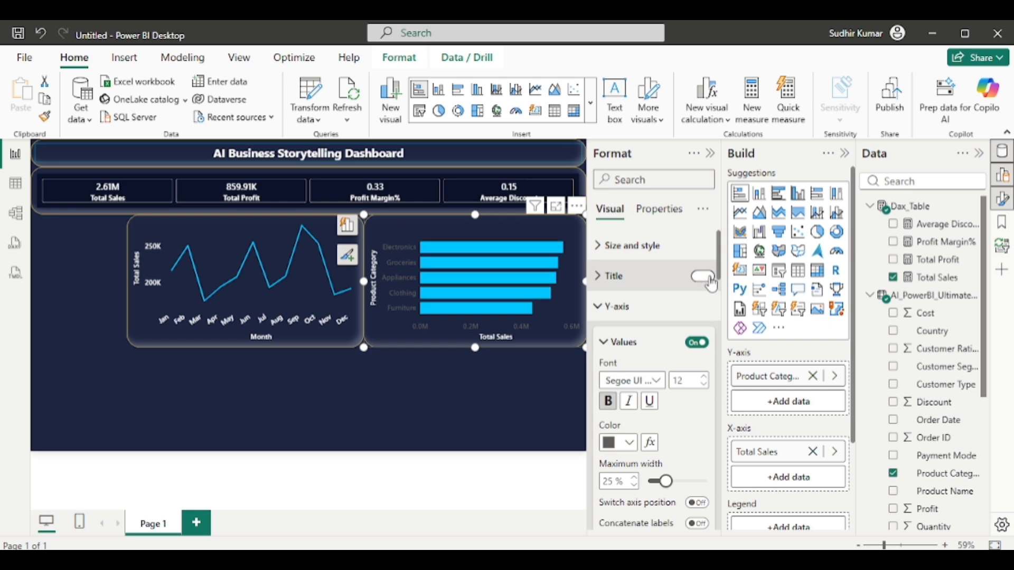
{"action": "left_click", "coordinate": [599, 290]}
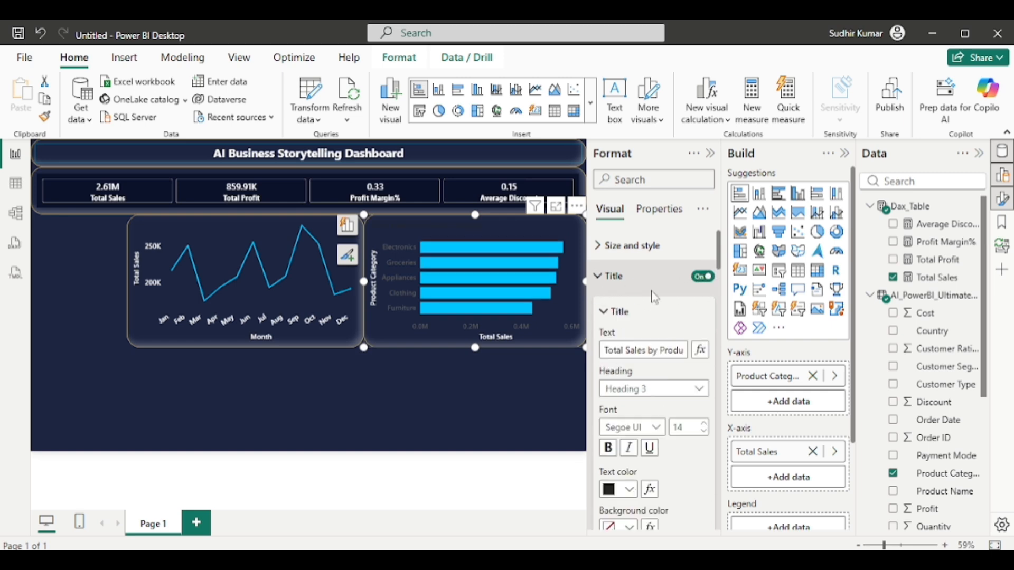
{"action": "scroll", "coordinate": [650, 322], "scroll_direction": "down", "scroll_amount": 2}
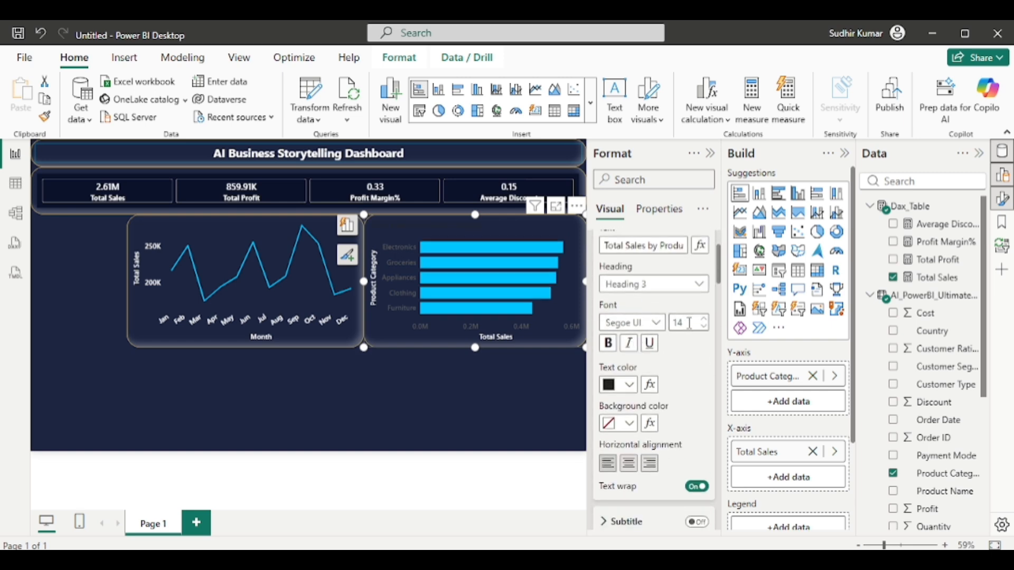
{"action": "type", "text": "1"}
{"action": "left_click", "coordinate": [655, 322]}
{"action": "scroll", "coordinate": [653, 211], "scroll_direction": "down", "scroll_amount": 5}
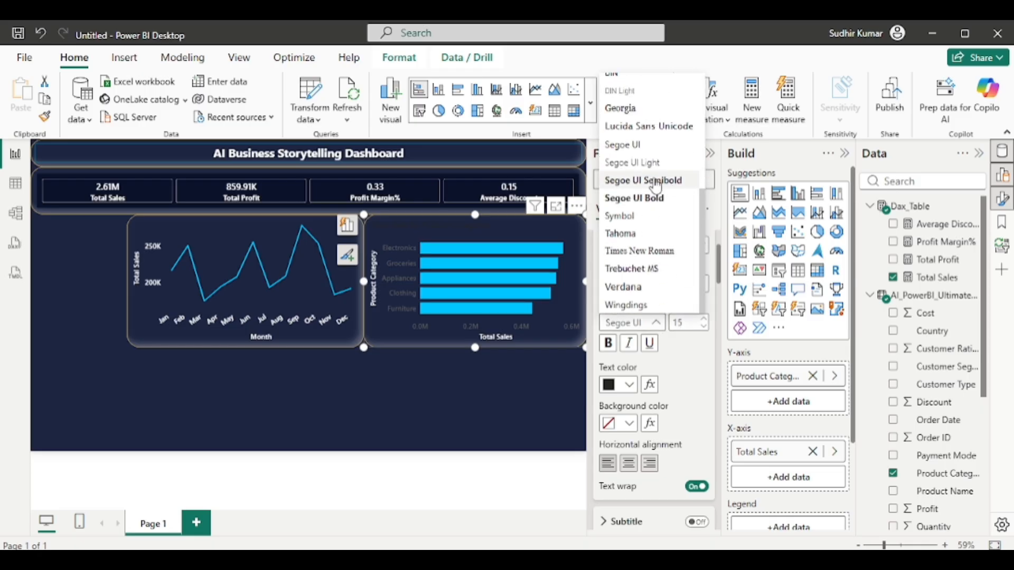
{"action": "left_click", "coordinate": [657, 182]}
{"action": "left_click", "coordinate": [608, 343]}
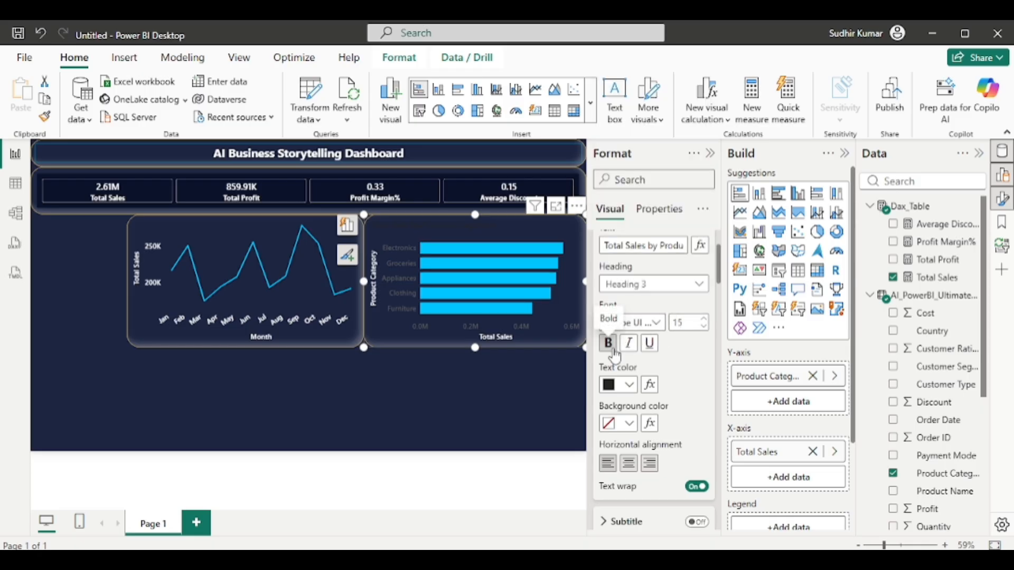
Step: Make the bar chart's title text white and centre it horizontally
{"action": "left_click", "coordinate": [630, 385]}
{"action": "left_click", "coordinate": [640, 113]}
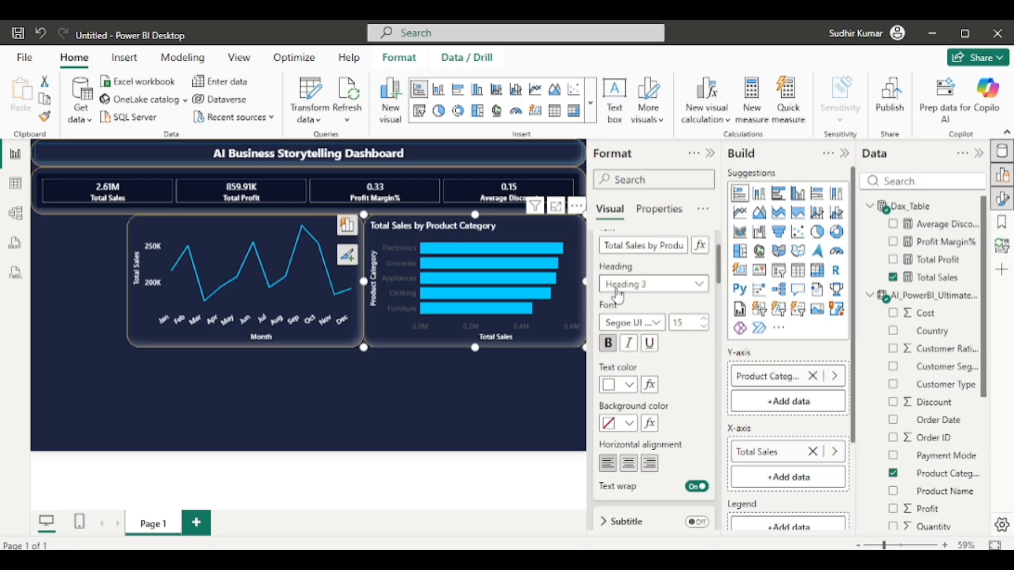
{"action": "left_click", "coordinate": [630, 463]}
Step: Set the colour of the bar chart's Y-axis category labels to white
{"action": "scroll", "coordinate": [669, 414], "scroll_direction": "down", "scroll_amount": 4}
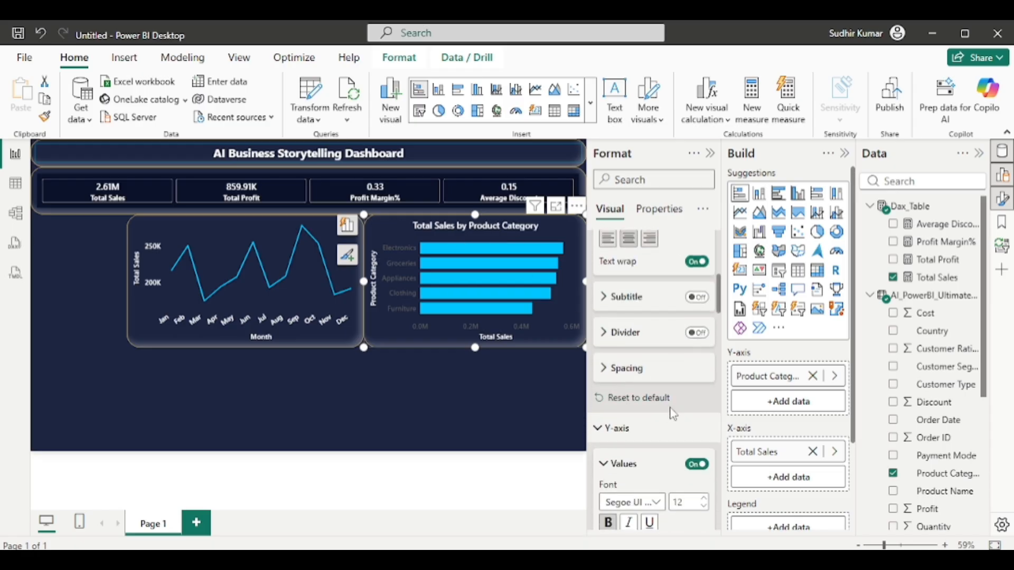
{"action": "scroll", "coordinate": [659, 359], "scroll_direction": "down", "scroll_amount": 5}
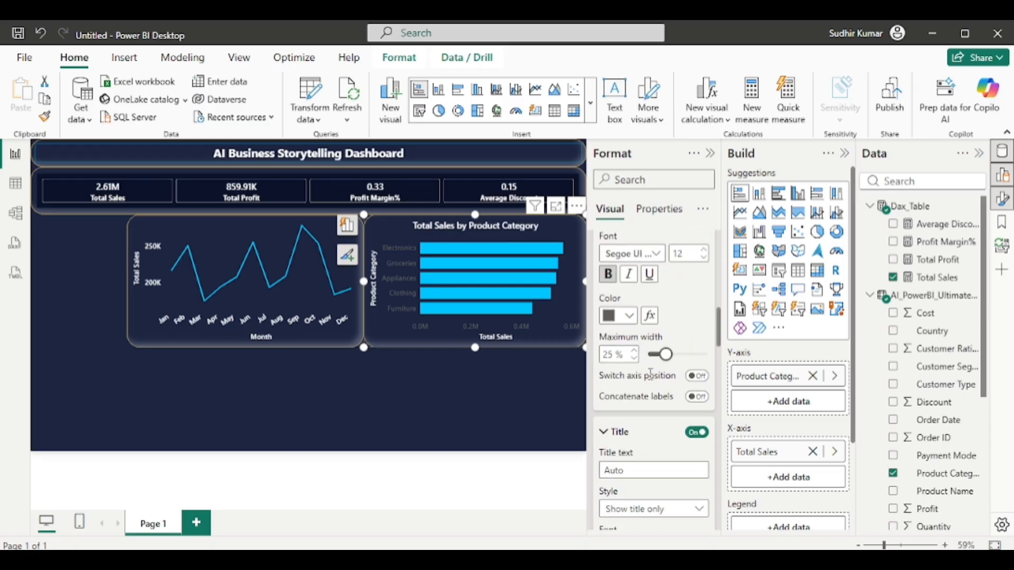
{"action": "left_click", "coordinate": [630, 309]}
{"action": "left_click", "coordinate": [621, 236]}
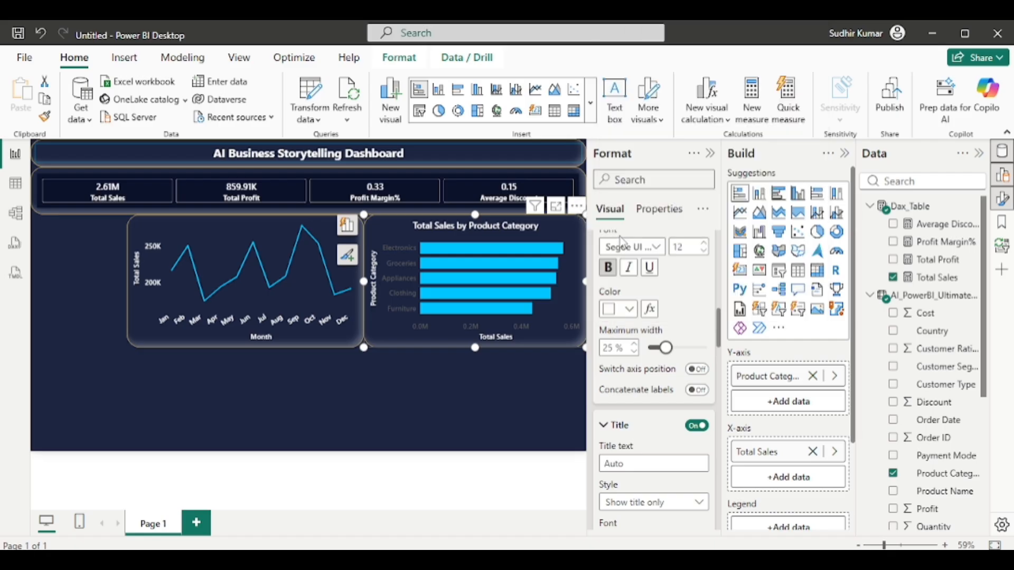
{"action": "scroll", "coordinate": [659, 296], "scroll_direction": "up", "scroll_amount": 1}
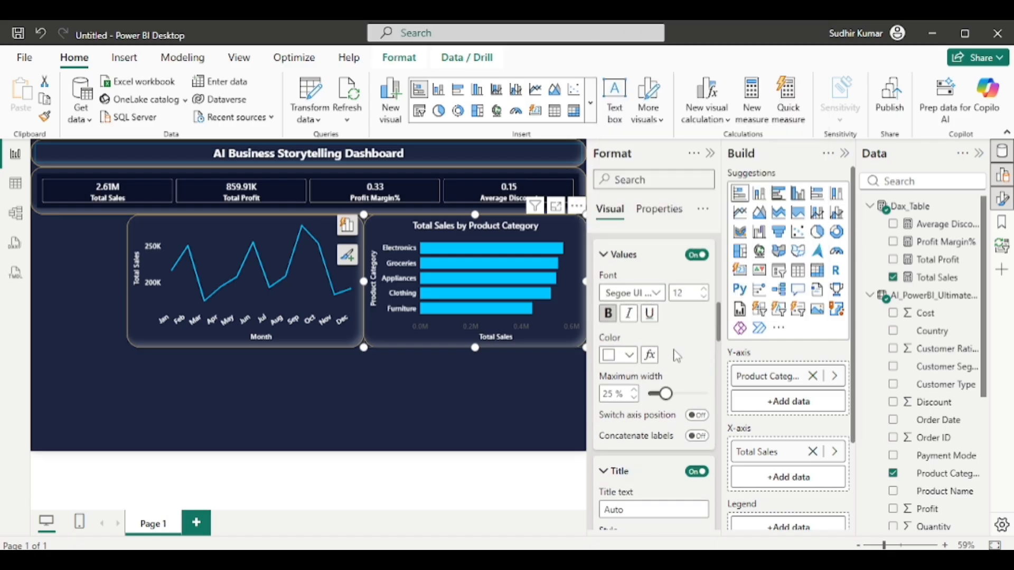
Step: Set the bar chart's X-axis value labels to white, collapse its gridline settings and deselect the chart
{"action": "scroll", "coordinate": [674, 355], "scroll_direction": "down", "scroll_amount": 3}
{"action": "scroll", "coordinate": [677, 357], "scroll_direction": "down", "scroll_amount": 4}
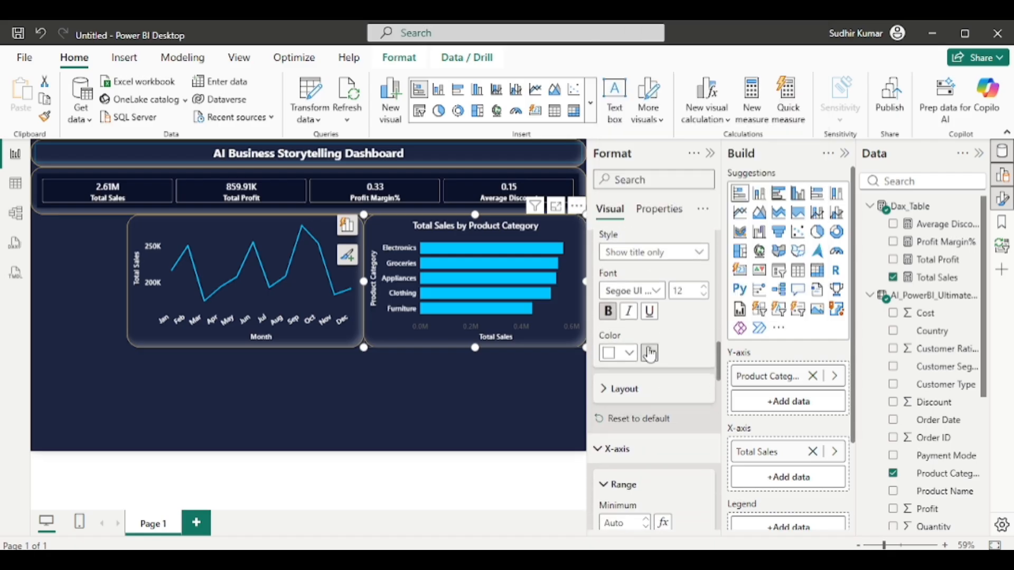
{"action": "scroll", "coordinate": [689, 331], "scroll_direction": "down", "scroll_amount": 6}
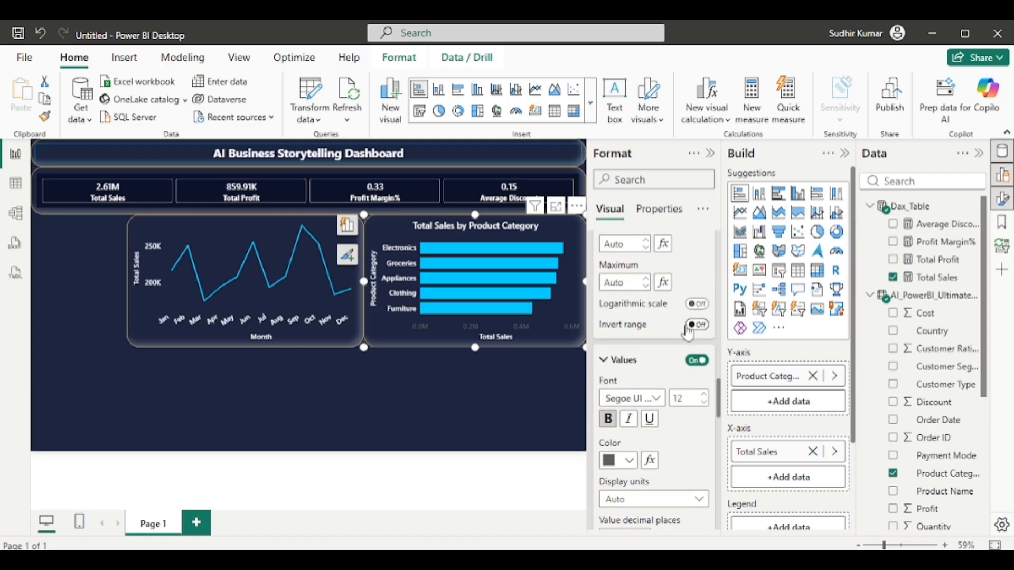
{"action": "scroll", "coordinate": [688, 332], "scroll_direction": "down", "scroll_amount": 3}
{"action": "left_click", "coordinate": [629, 386]}
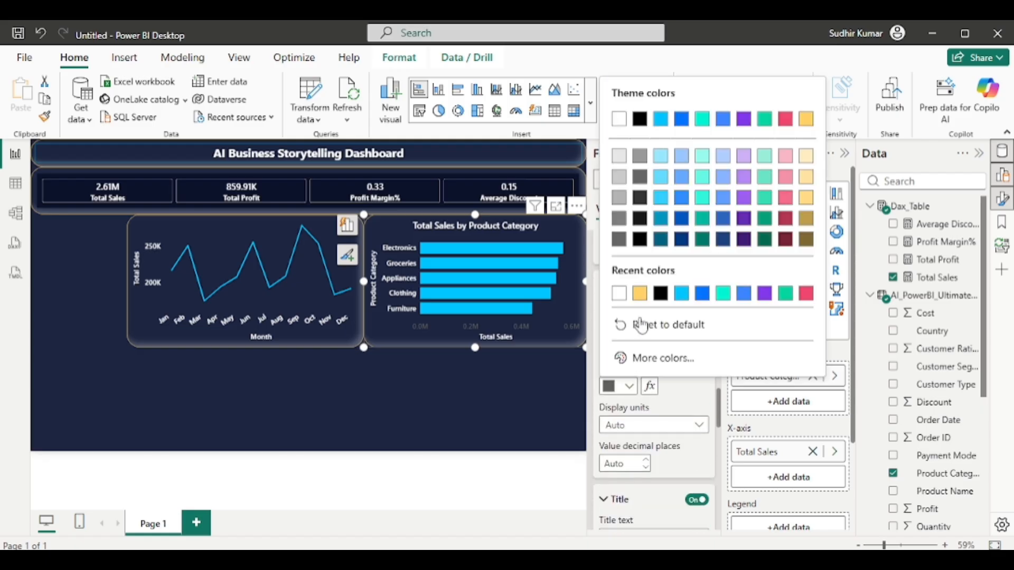
{"action": "left_click", "coordinate": [619, 294]}
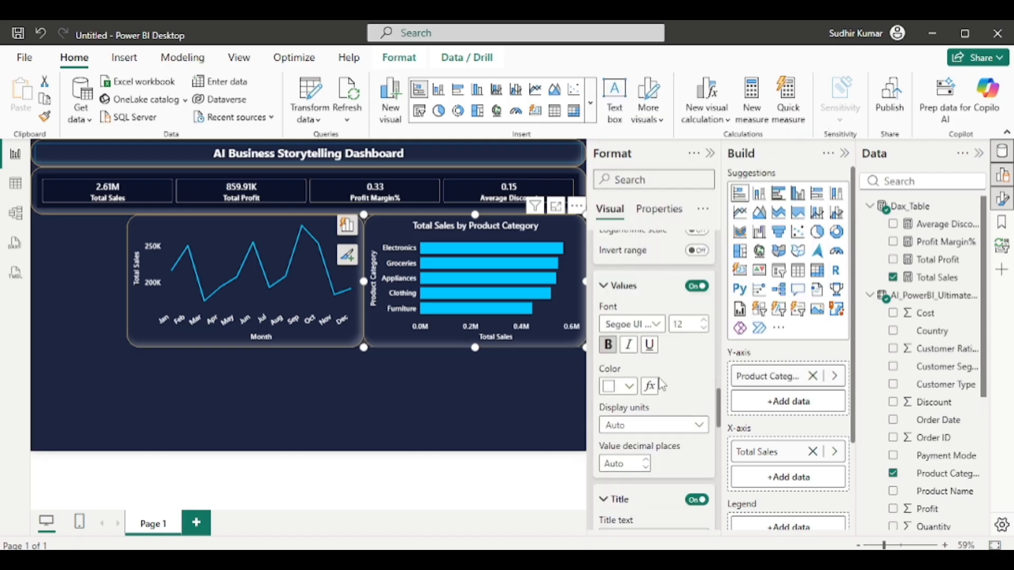
{"action": "scroll", "coordinate": [660, 383], "scroll_direction": "down", "scroll_amount": 5}
{"action": "scroll", "coordinate": [661, 386], "scroll_direction": "down", "scroll_amount": 6}
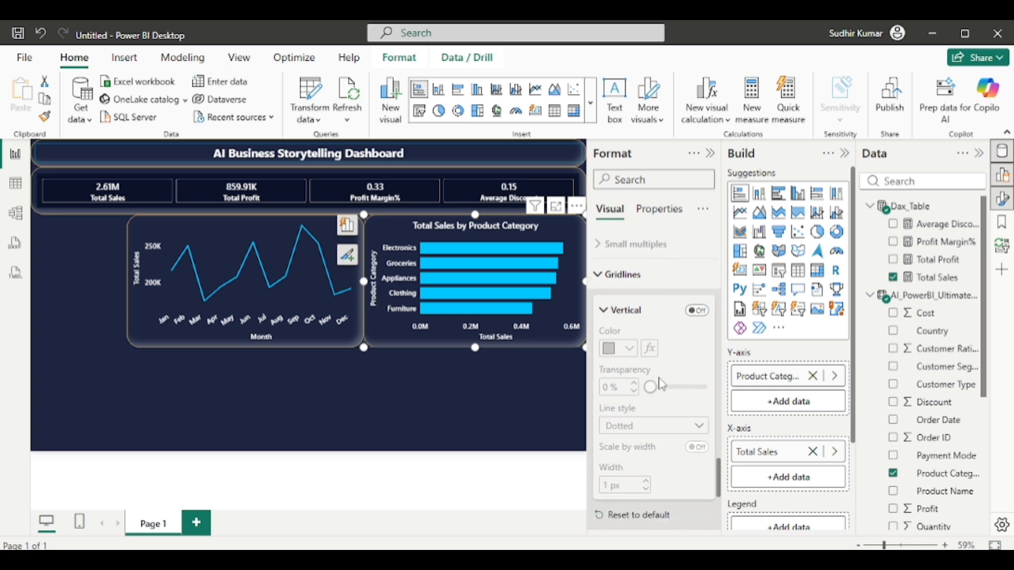
{"action": "left_click", "coordinate": [601, 261]}
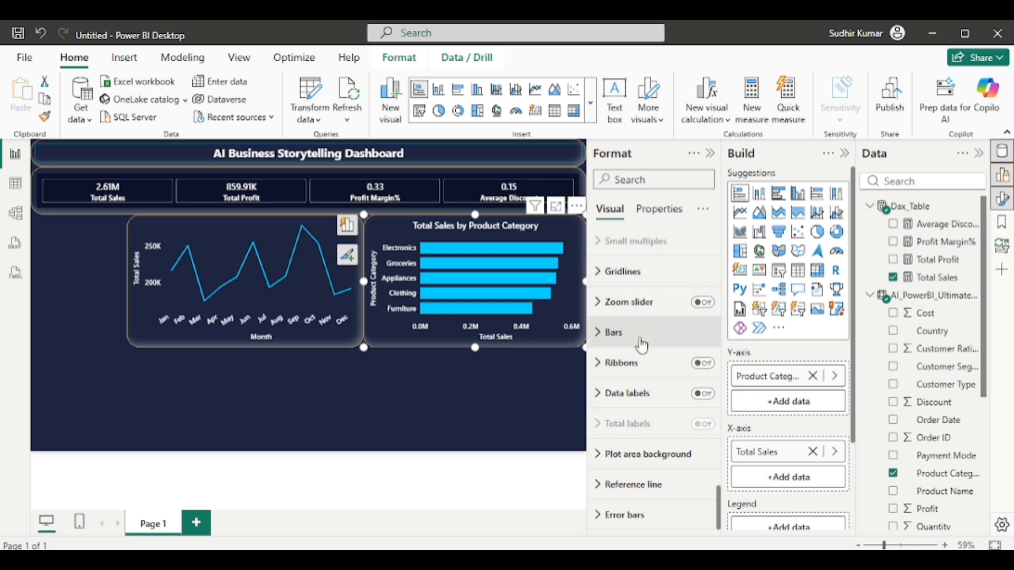
{"action": "left_click", "coordinate": [518, 421]}
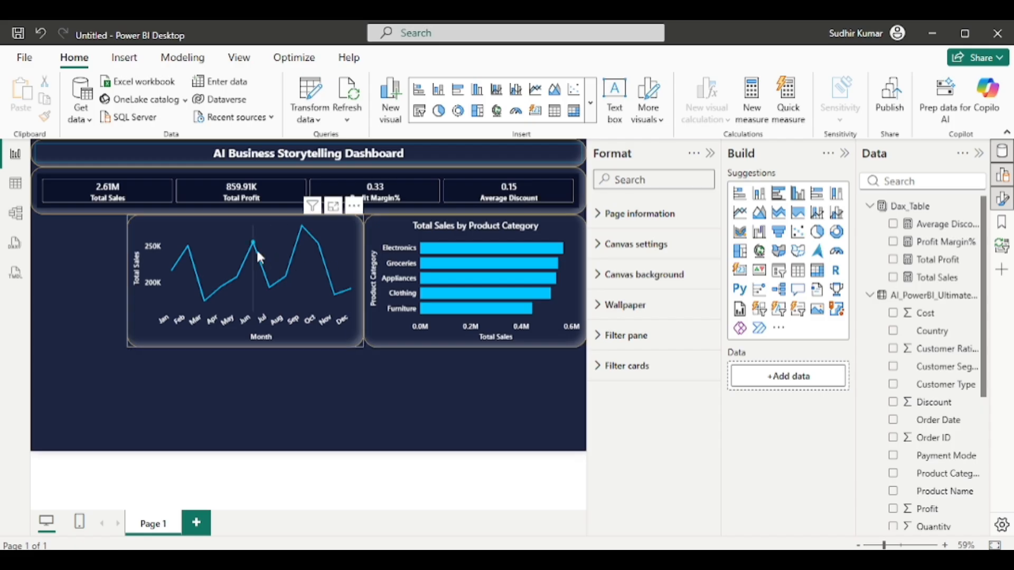
Step: Switch to ChatGPT in the browser to review the visualization ideas for the performance summary, and return to Power BI Desktop
{"action": "mouse_move", "coordinate": [256, 248]}
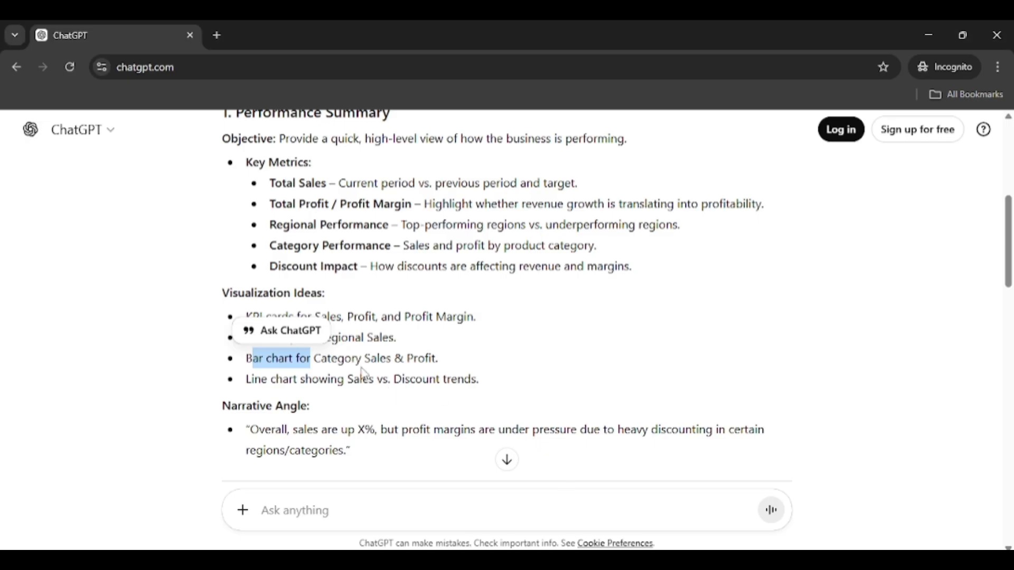
{"action": "left_click", "coordinate": [363, 373]}
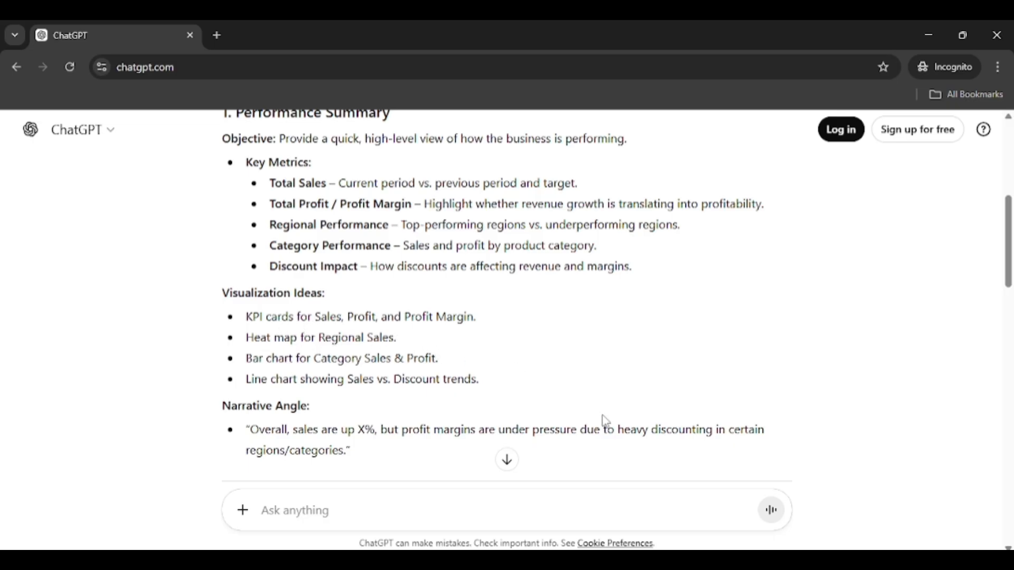
{"action": "key", "text": "alt+Tab"}
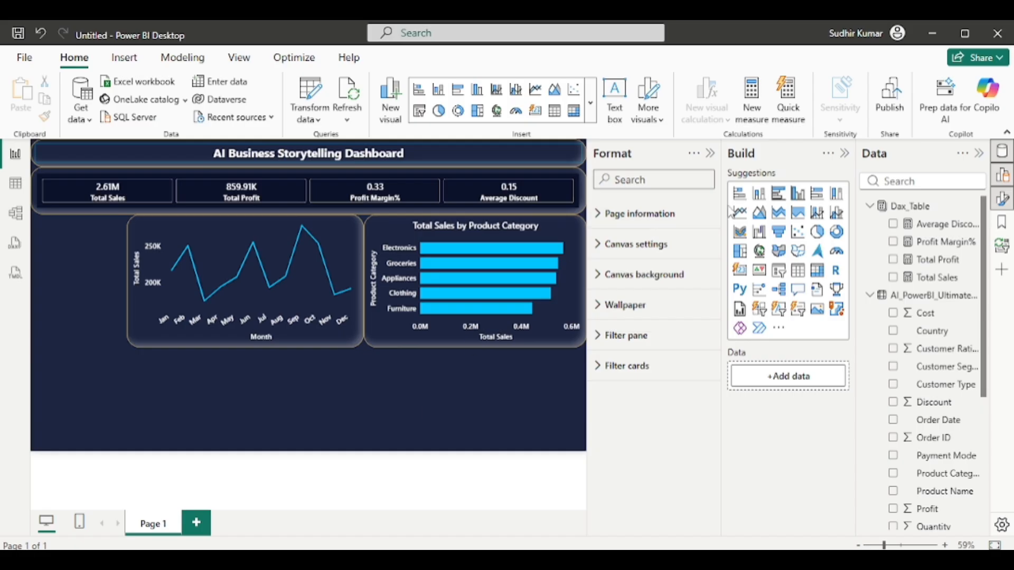
Step: Insert a taller scatter chart below both charts, with Average Discount on the X axis, Total Profit on the Y axis, and Total Sales added
{"action": "left_click", "coordinate": [797, 232]}
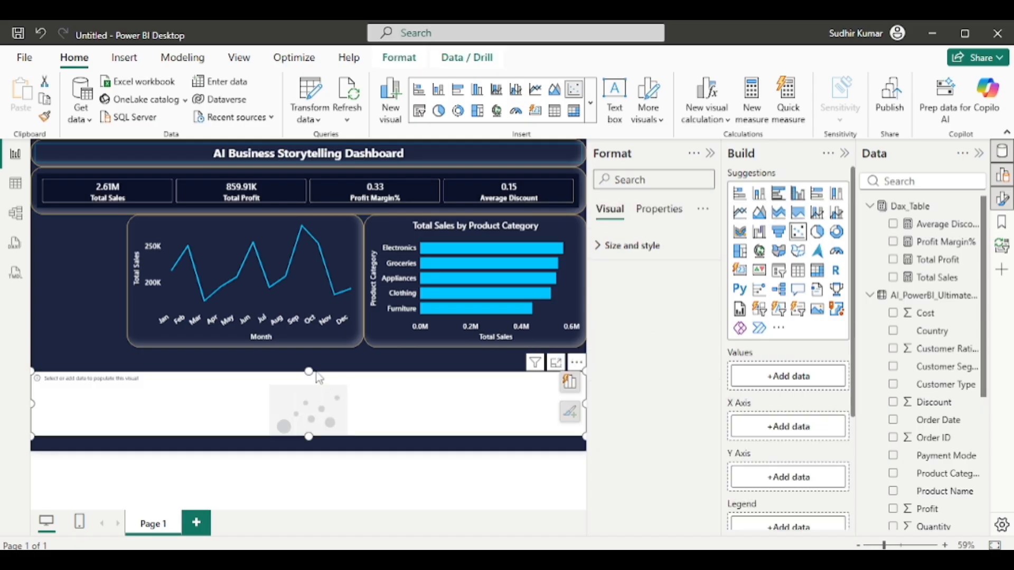
{"action": "left_click_drag", "start_coordinate": [311, 372], "coordinate": [306, 355]}
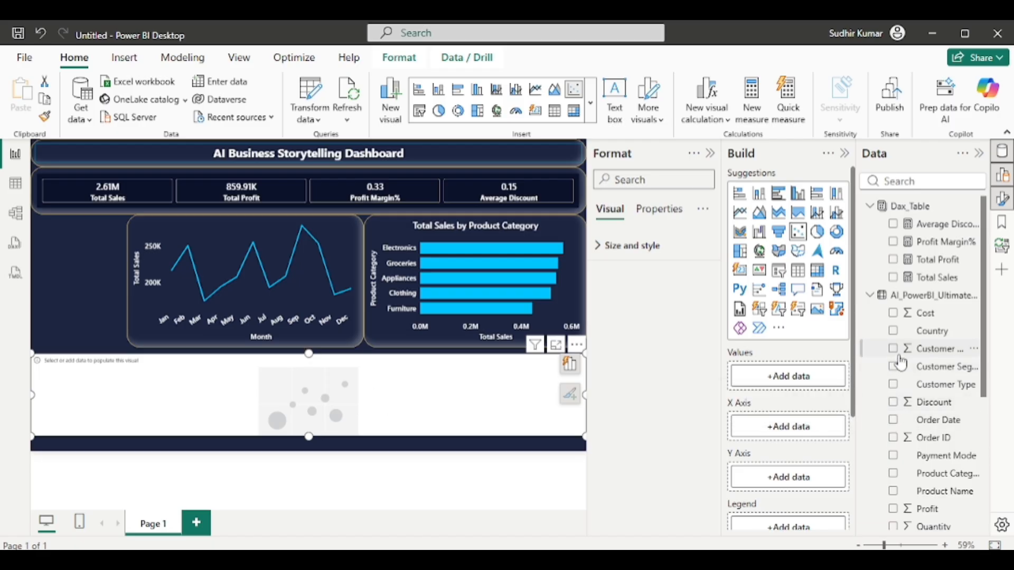
{"action": "left_click", "coordinate": [892, 224]}
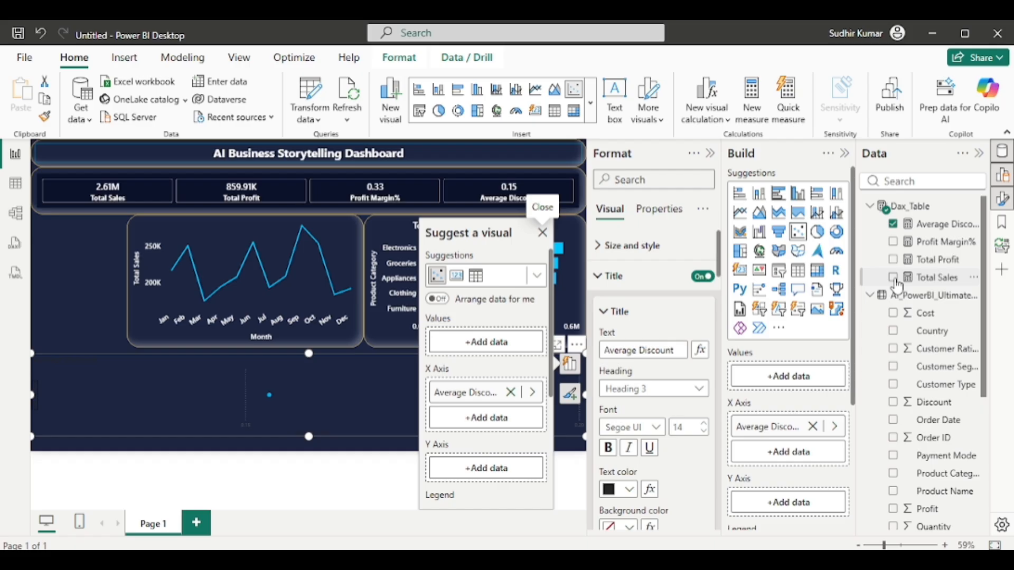
{"action": "left_click", "coordinate": [893, 259]}
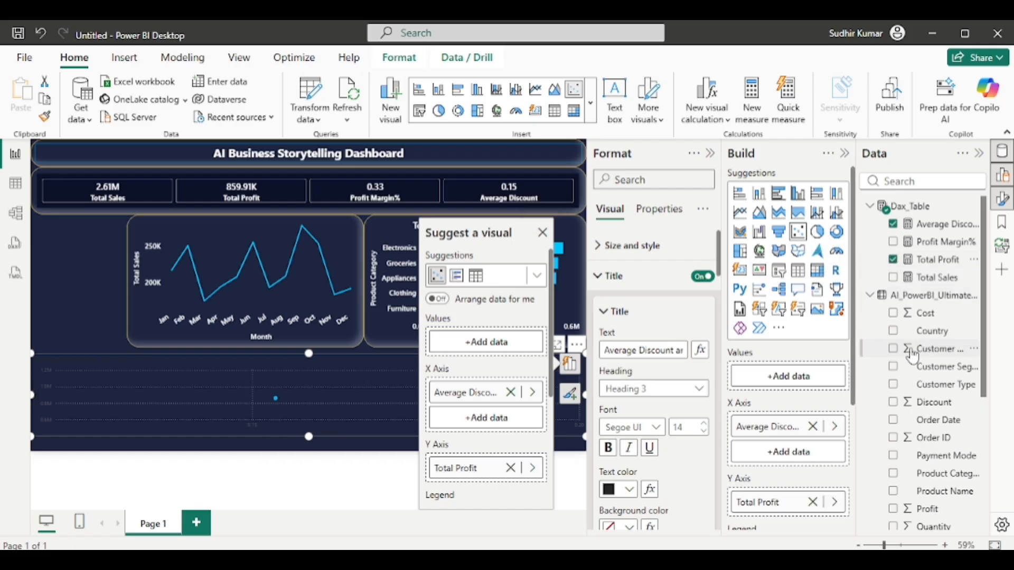
{"action": "left_click", "coordinate": [892, 278]}
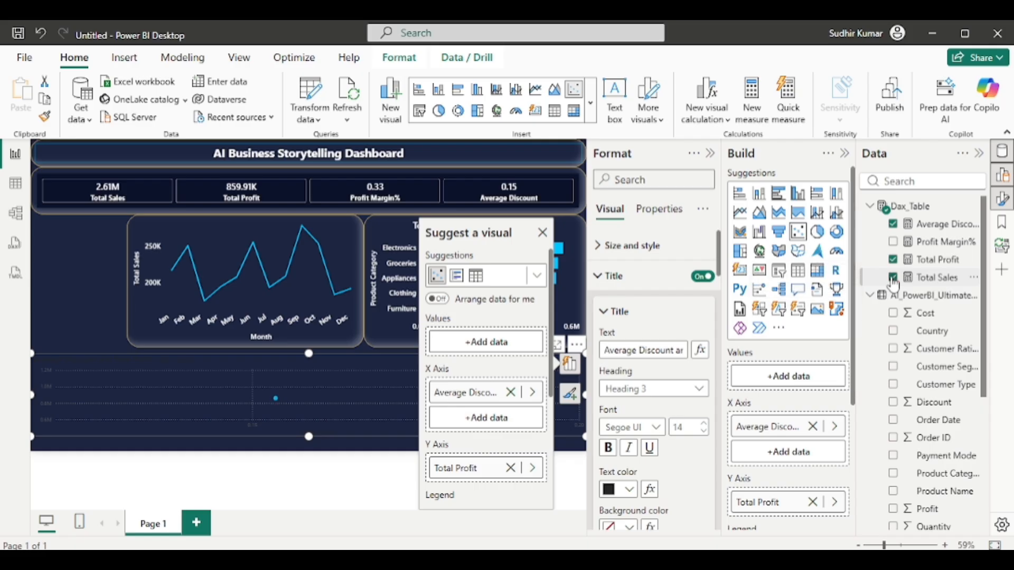
{"action": "scroll", "coordinate": [824, 445], "scroll_direction": "down", "scroll_amount": 2}
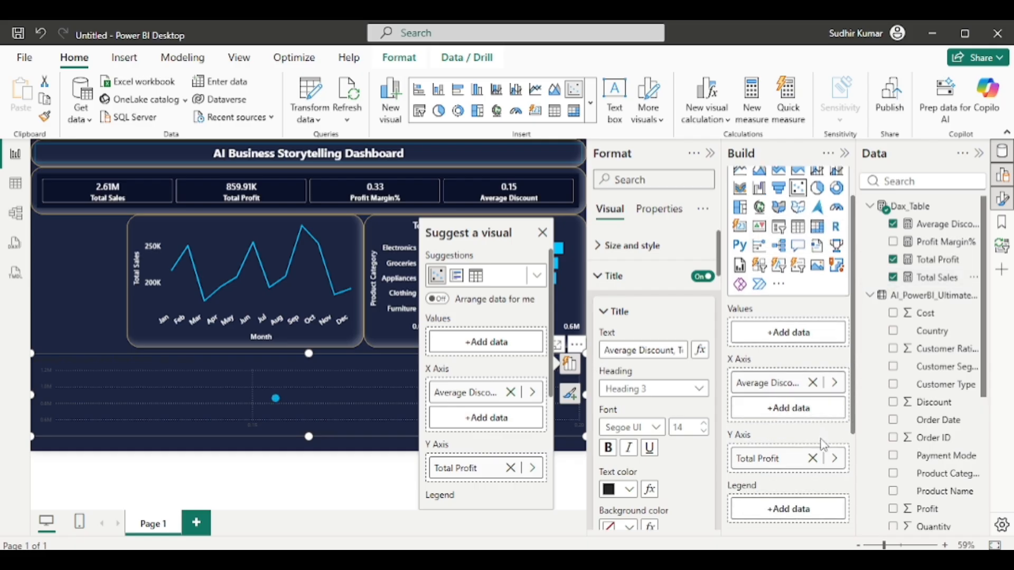
Step: Copy the line chart's formatting onto the scatter chart with Format Painter
{"action": "scroll", "coordinate": [824, 445], "scroll_direction": "down", "scroll_amount": 5}
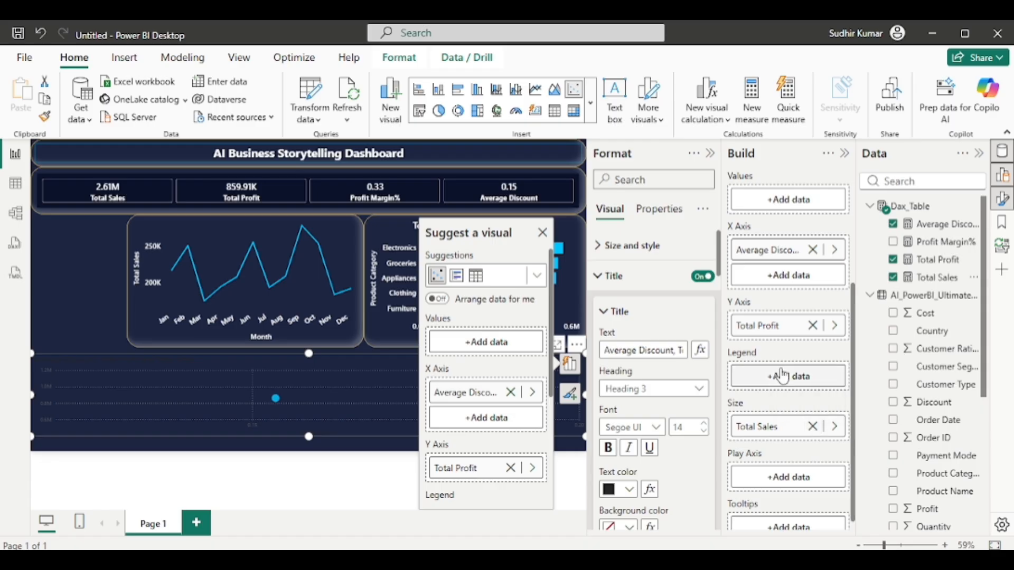
{"action": "scroll", "coordinate": [783, 377], "scroll_direction": "up", "scroll_amount": 4}
{"action": "left_click", "coordinate": [588, 436]}
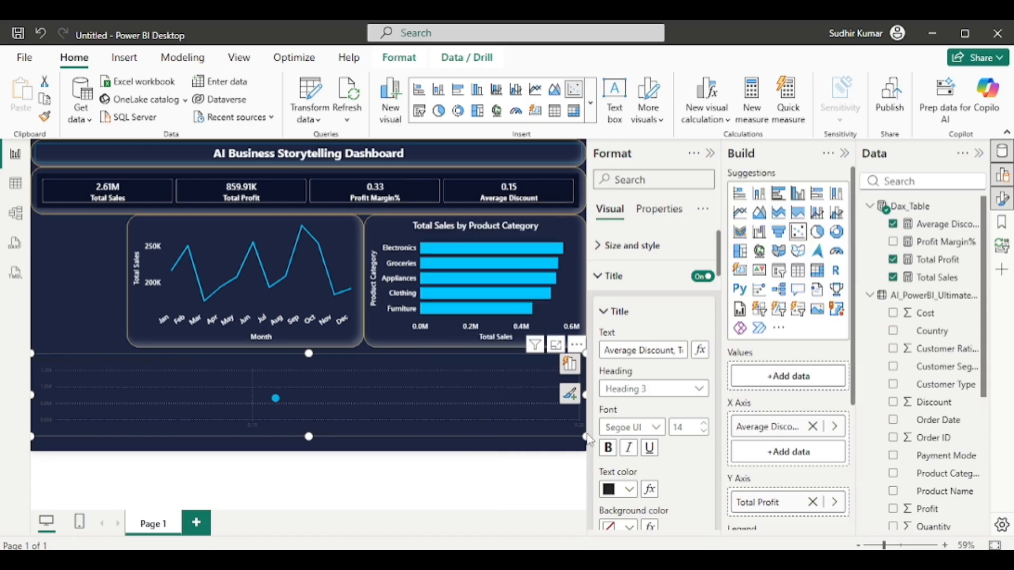
{"action": "left_click", "coordinate": [160, 227]}
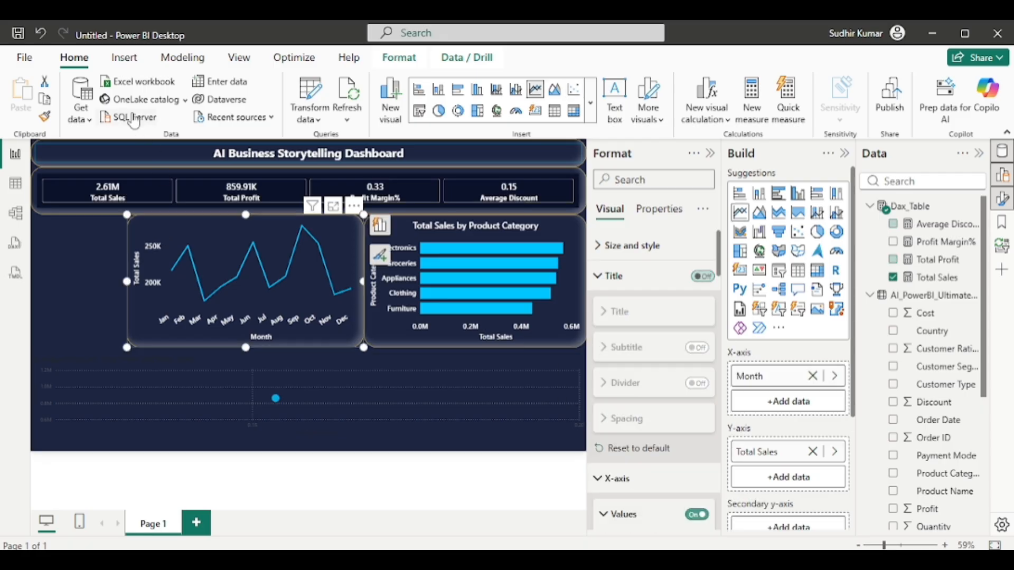
{"action": "left_click", "coordinate": [45, 117]}
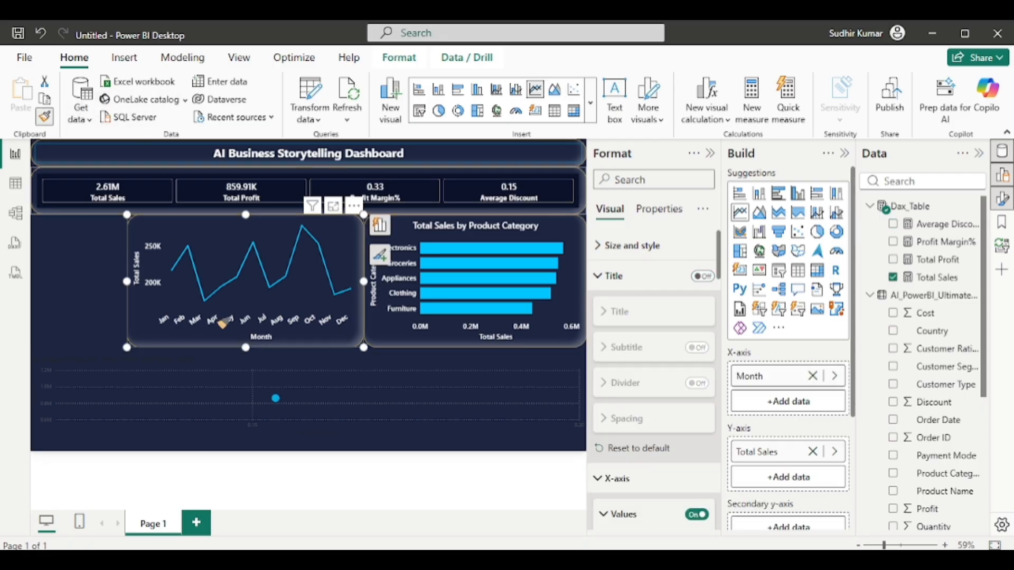
{"action": "left_click", "coordinate": [163, 370]}
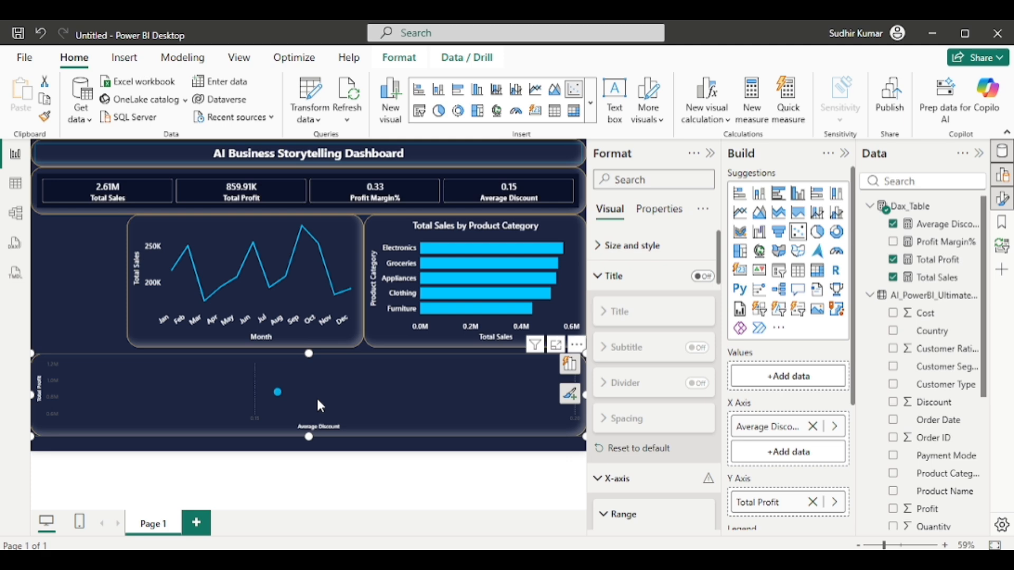
Step: Turn on the scatter chart's title and set its text colour to white
{"action": "left_click", "coordinate": [702, 276]}
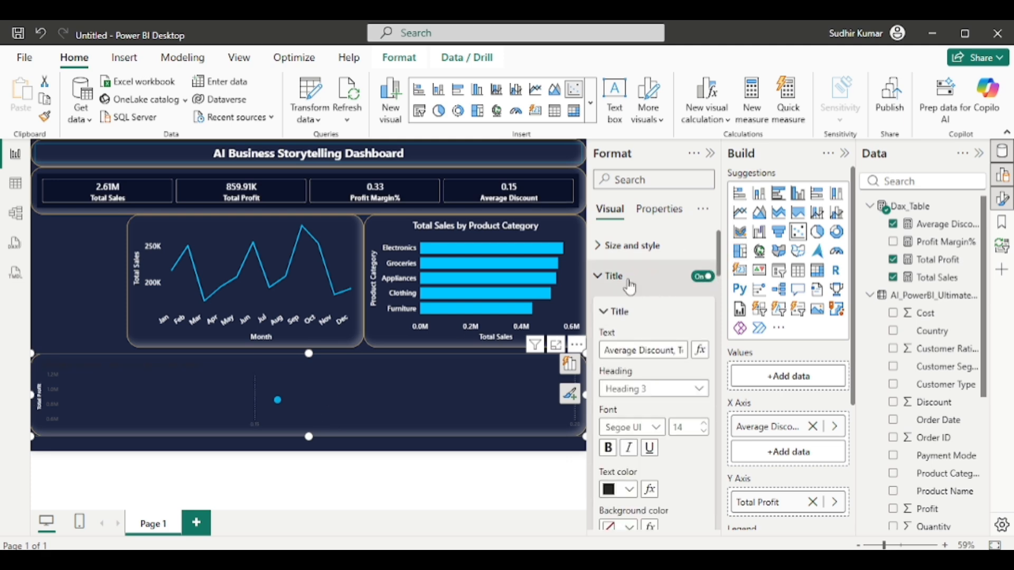
{"action": "left_click", "coordinate": [629, 489]}
{"action": "left_click", "coordinate": [621, 400]}
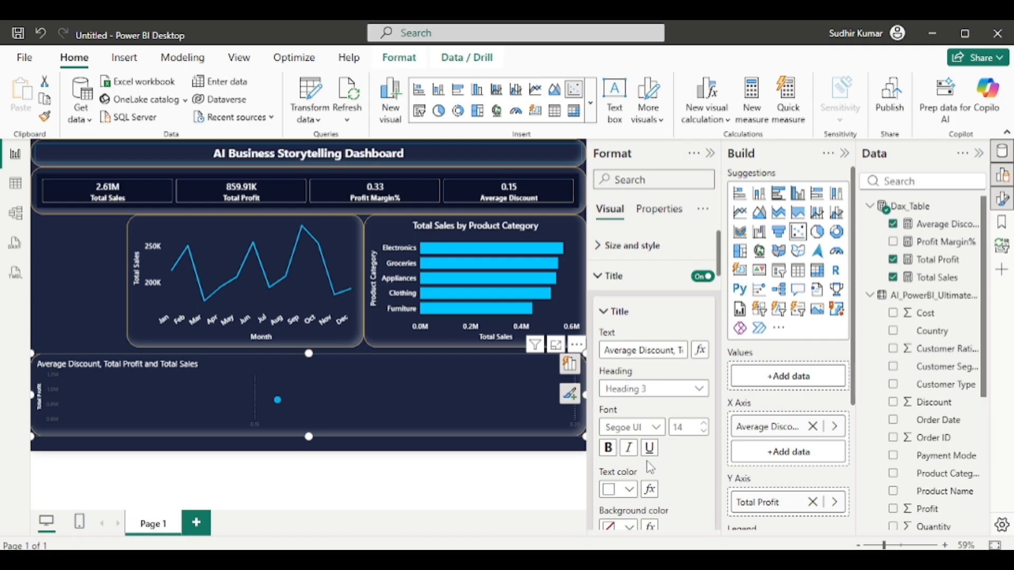
Step: Set the scatter chart title's font size to 15, choose a heavier Segoe UI variant, and centre the title
{"action": "double_click", "coordinate": [690, 427]}
{"action": "type", "text": "15"}
{"action": "left_click", "coordinate": [656, 426]}
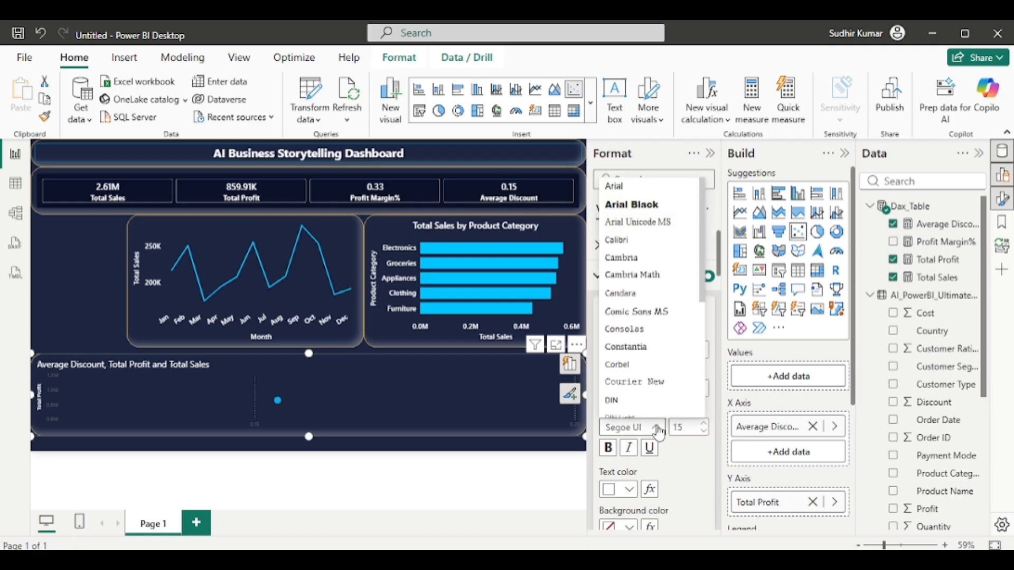
{"action": "scroll", "coordinate": [657, 317], "scroll_direction": "down", "scroll_amount": 4}
{"action": "left_click", "coordinate": [662, 287]}
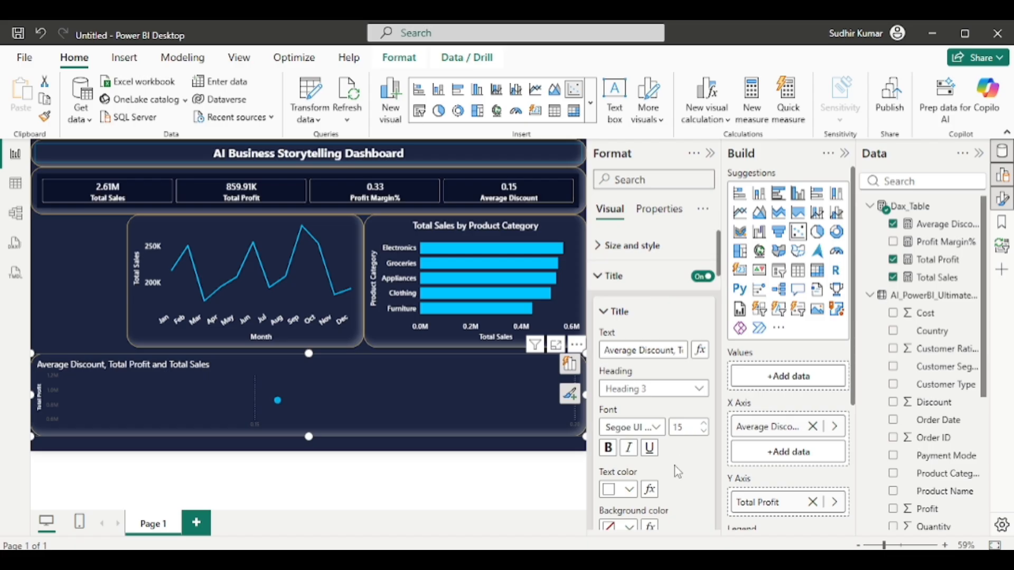
{"action": "scroll", "coordinate": [676, 468], "scroll_direction": "down", "scroll_amount": 3}
{"action": "left_click", "coordinate": [632, 387]}
Step: Set the scatter chart's X-axis value labels to white with font size 12
{"action": "scroll", "coordinate": [656, 446], "scroll_direction": "down", "scroll_amount": 6}
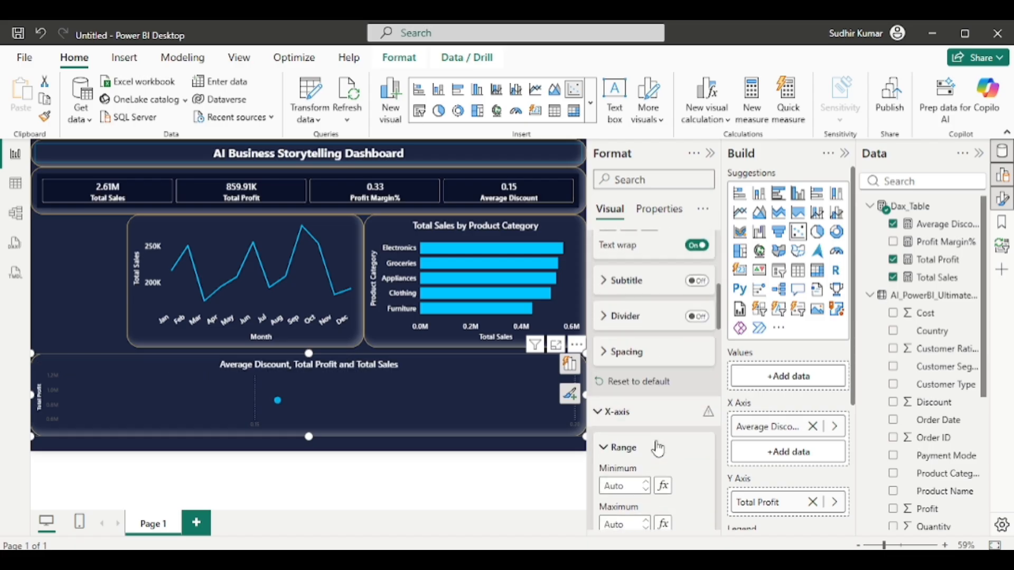
{"action": "scroll", "coordinate": [674, 364], "scroll_direction": "down", "scroll_amount": 3}
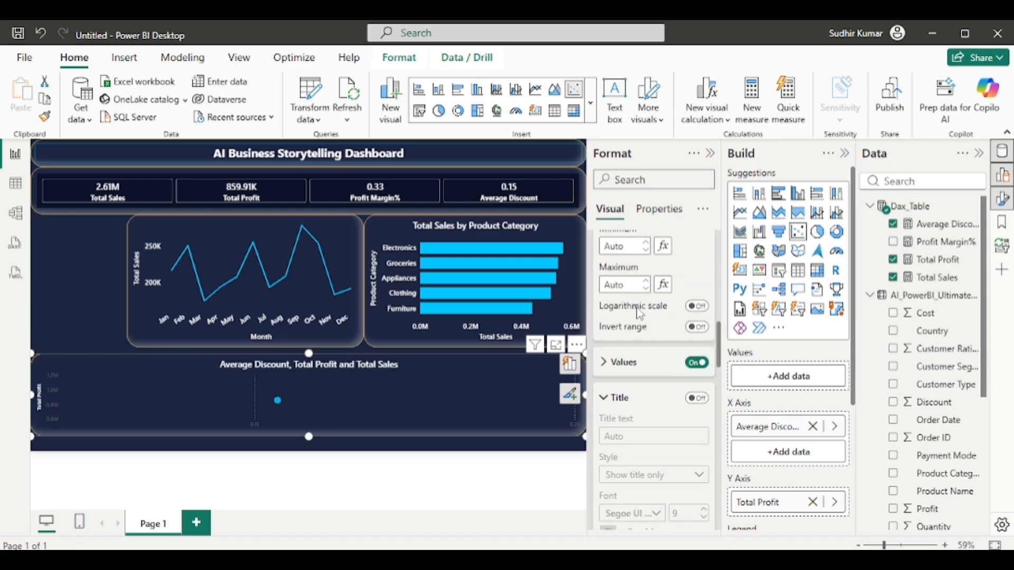
{"action": "left_click", "coordinate": [607, 376]}
{"action": "scroll", "coordinate": [607, 376], "scroll_direction": "down", "scroll_amount": 3}
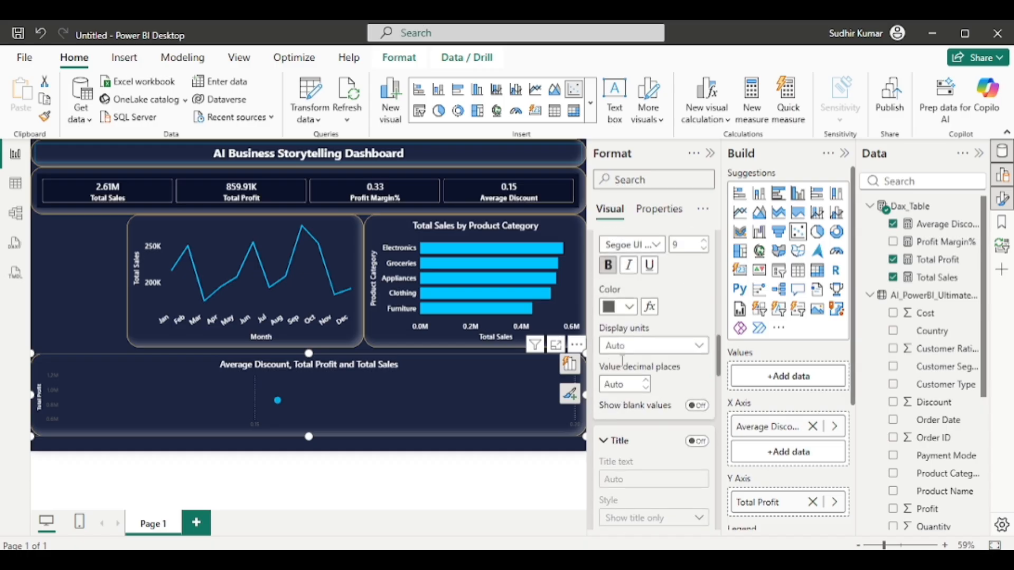
{"action": "left_click", "coordinate": [630, 312]}
{"action": "left_click", "coordinate": [622, 244]}
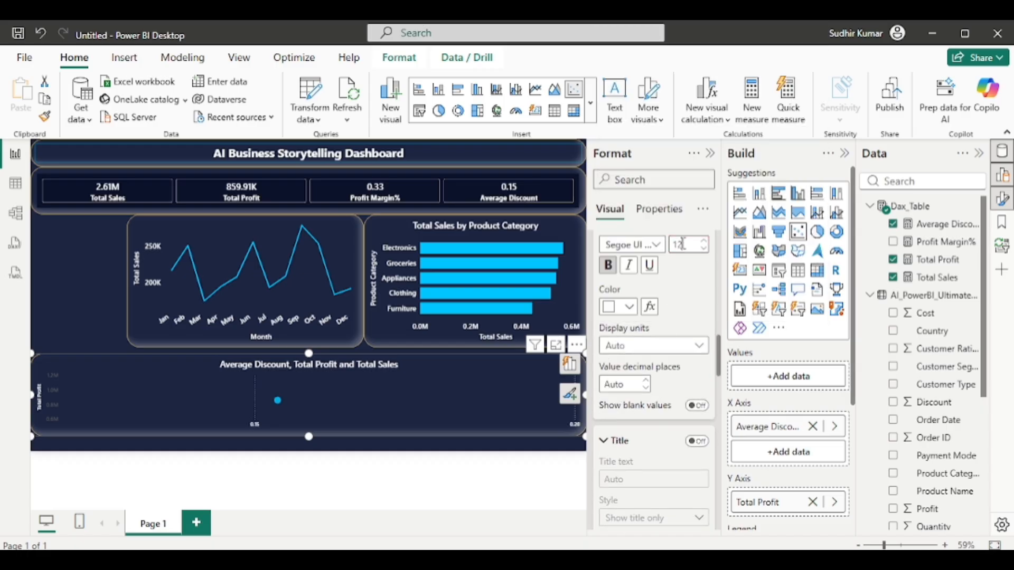
Step: Try to turn on the scatter chart's X-axis title, and collapse its settings
{"action": "scroll", "coordinate": [686, 264], "scroll_direction": "down", "scroll_amount": 5}
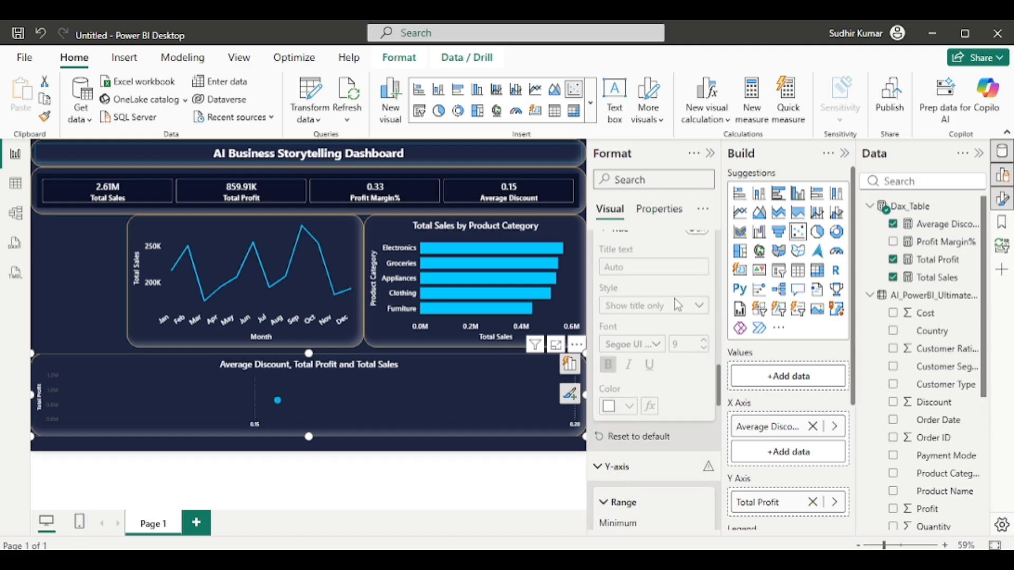
{"action": "scroll", "coordinate": [689, 280], "scroll_direction": "up", "scroll_amount": 2}
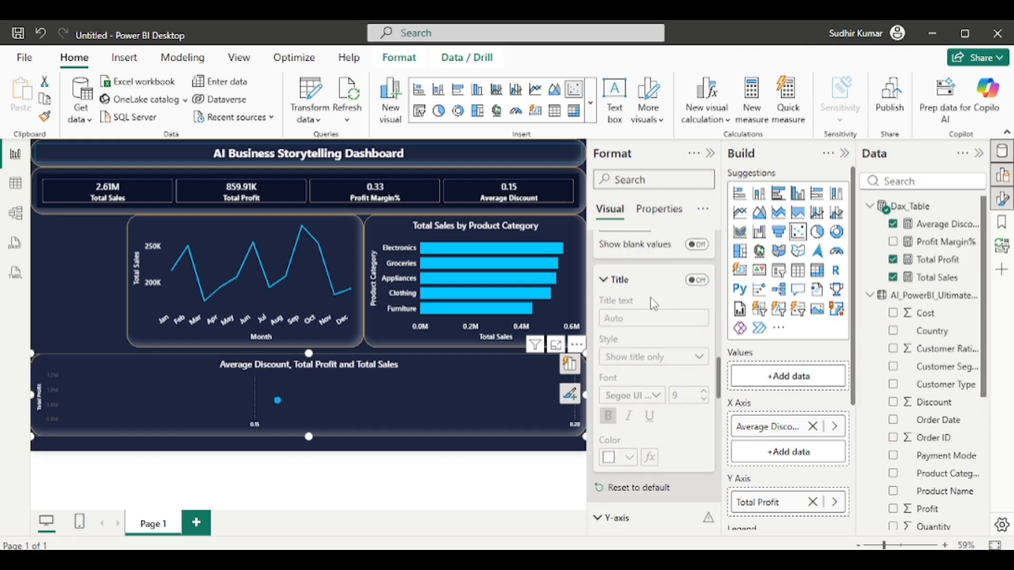
{"action": "left_click", "coordinate": [697, 280]}
{"action": "left_click", "coordinate": [697, 280]}
{"action": "left_click", "coordinate": [616, 288]}
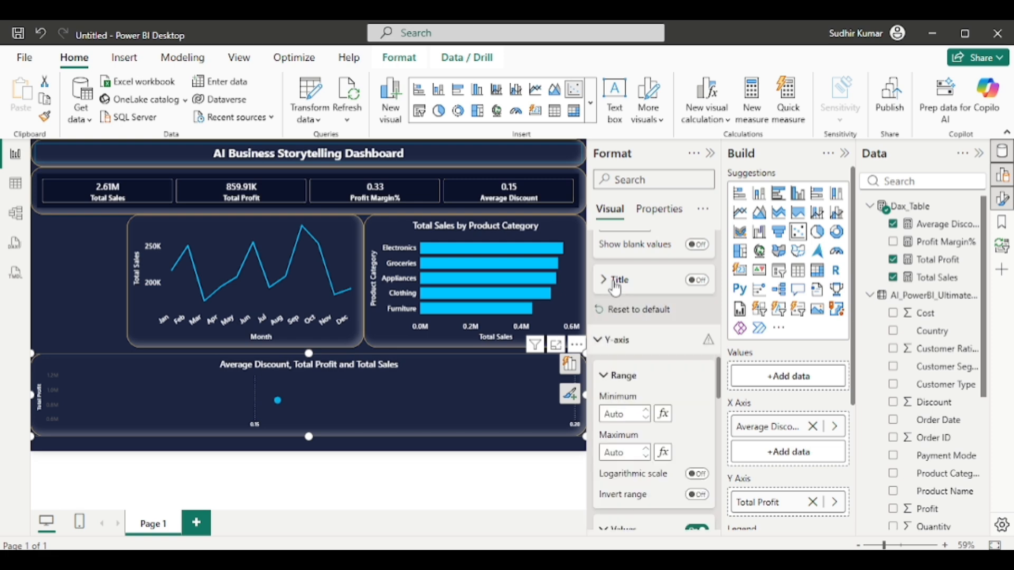
Step: Set the scatter chart's Y-axis value labels to white with font size 12, and collapse the Y-axis value and title settings
{"action": "left_click", "coordinate": [411, 492]}
{"action": "left_click", "coordinate": [335, 363]}
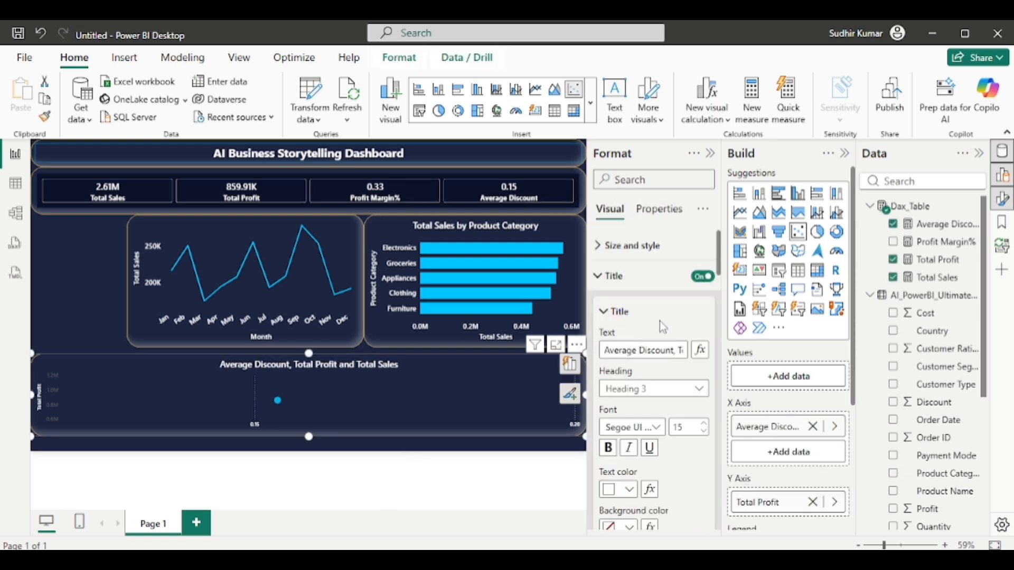
{"action": "left_click", "coordinate": [601, 282]}
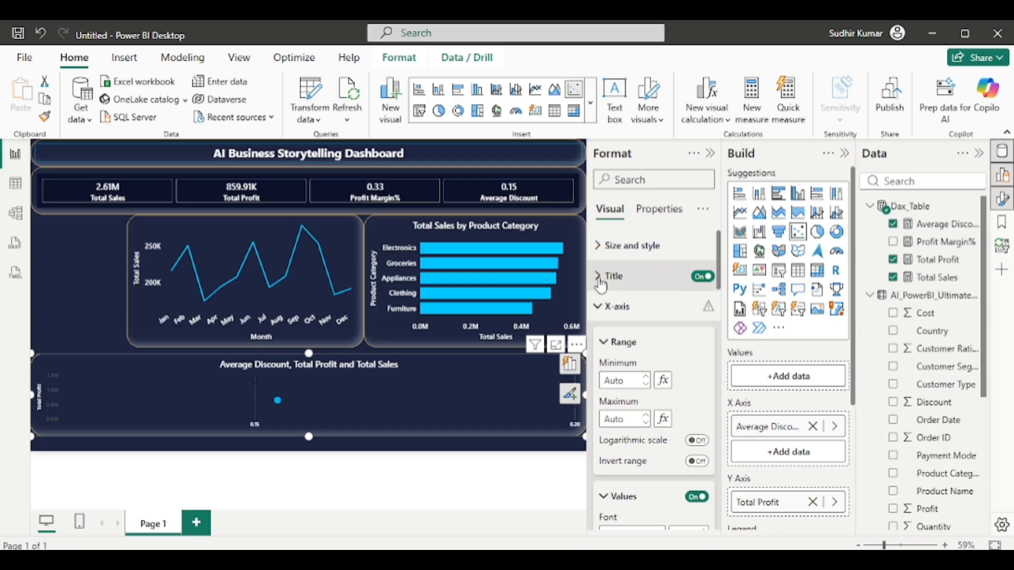
{"action": "left_click", "coordinate": [603, 307]}
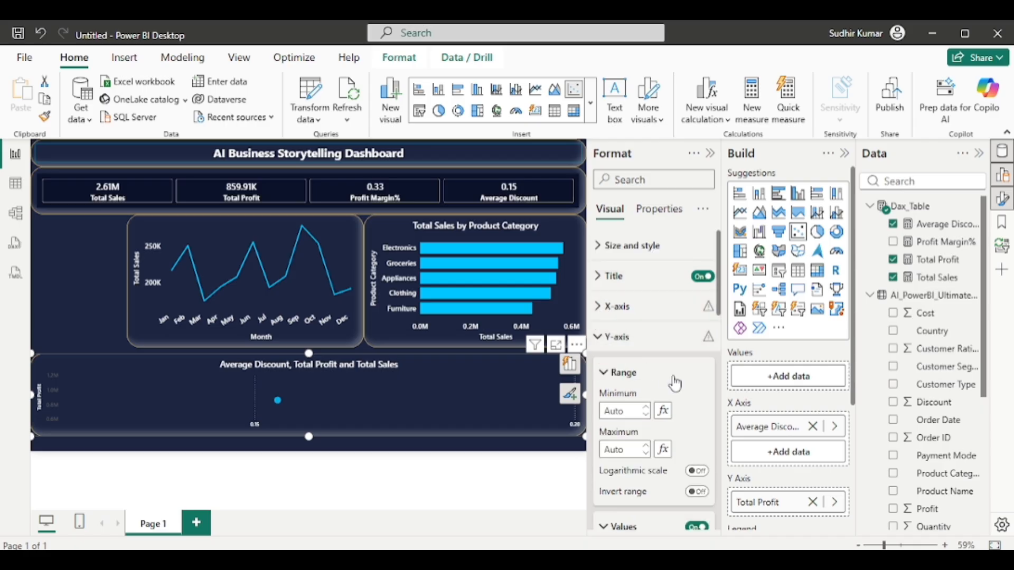
{"action": "scroll", "coordinate": [676, 382], "scroll_direction": "down", "scroll_amount": 5}
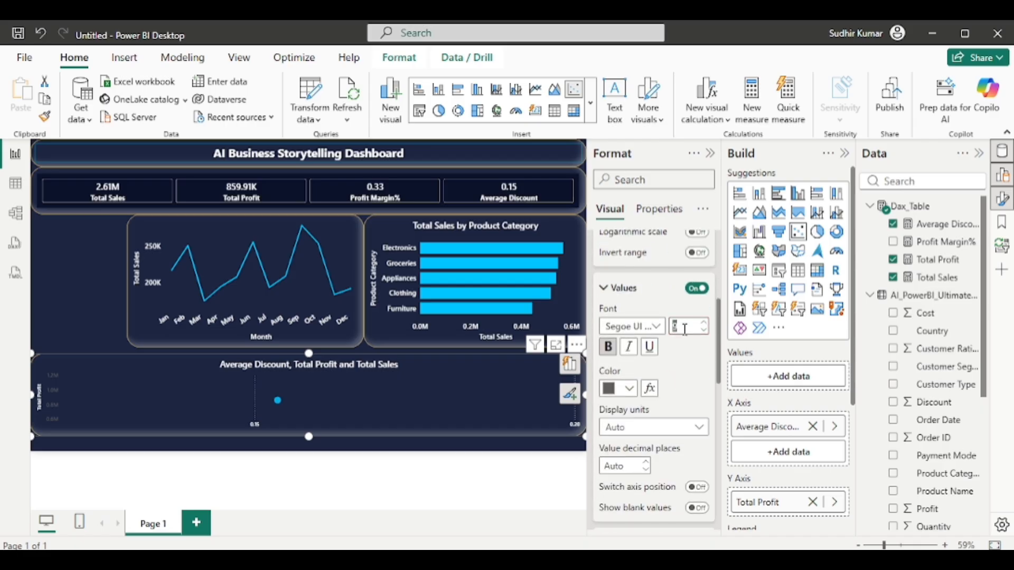
{"action": "left_click", "coordinate": [628, 389]}
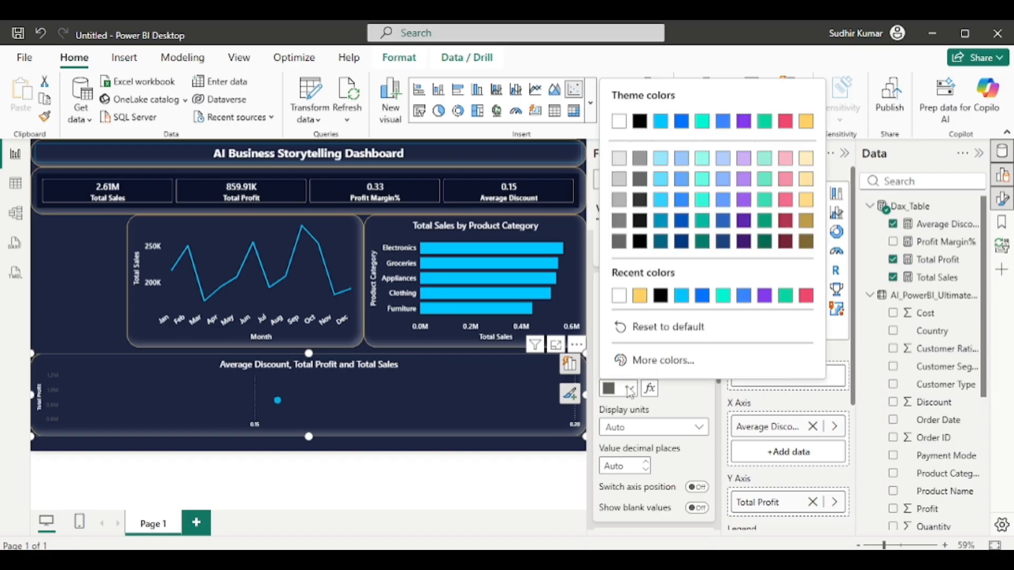
{"action": "left_click", "coordinate": [620, 298]}
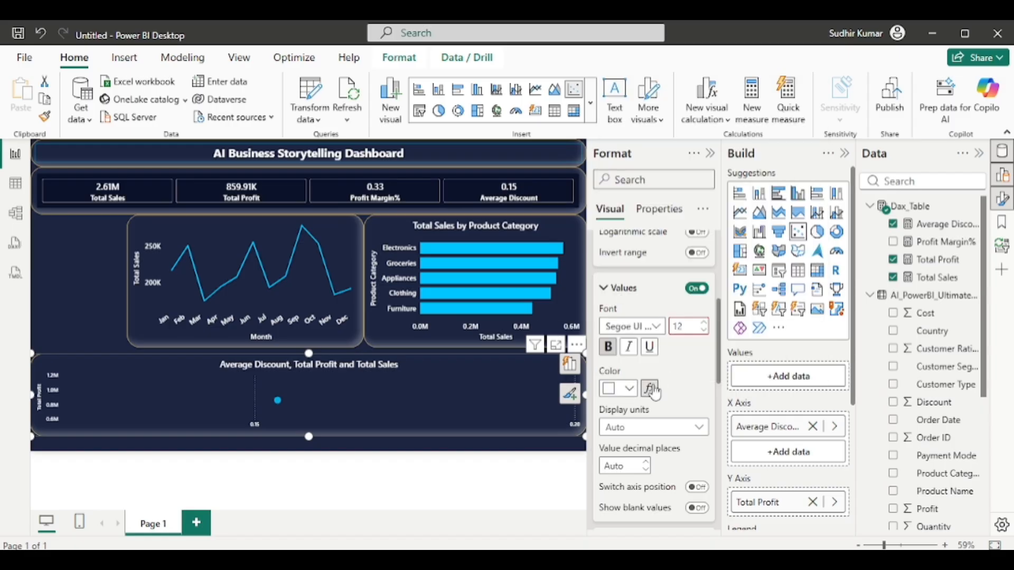
{"action": "scroll", "coordinate": [651, 391], "scroll_direction": "down", "scroll_amount": 5}
{"action": "scroll", "coordinate": [655, 393], "scroll_direction": "down", "scroll_amount": 3}
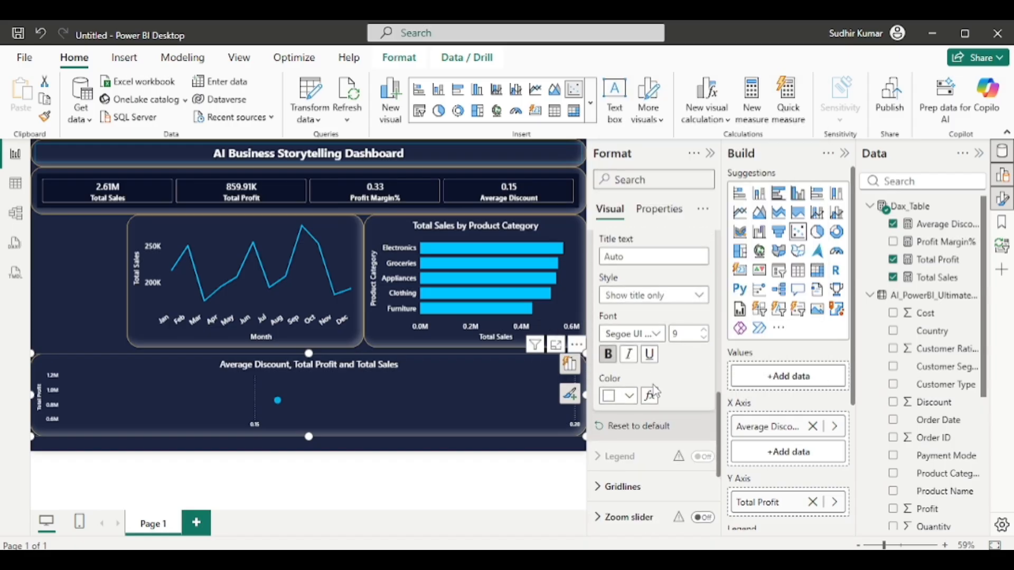
{"action": "type", "text": "12"}
{"action": "scroll", "coordinate": [654, 401], "scroll_direction": "up", "scroll_amount": 5}
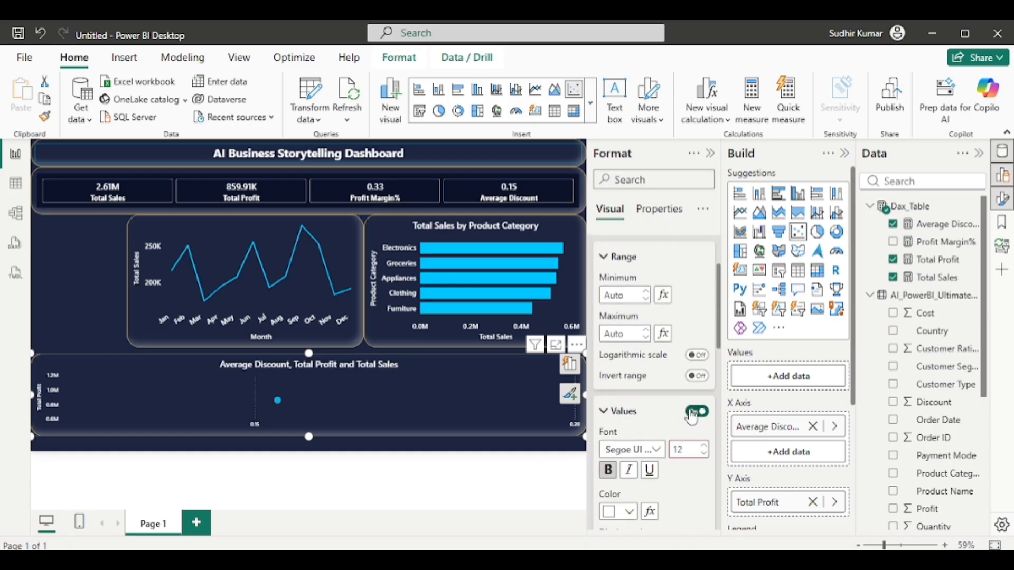
{"action": "left_click", "coordinate": [605, 411]}
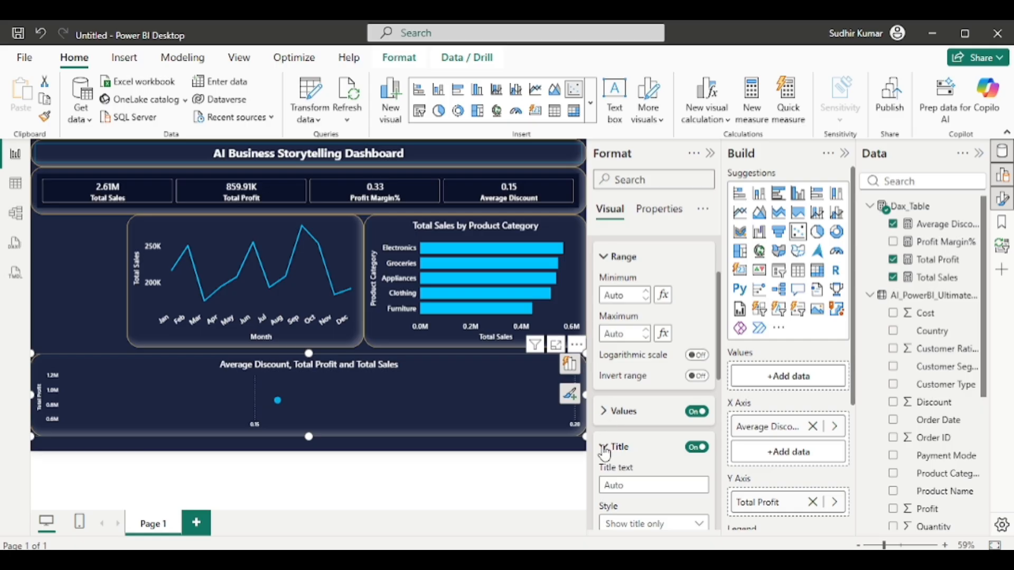
{"action": "left_click", "coordinate": [605, 448]}
{"action": "scroll", "coordinate": [625, 412], "scroll_direction": "up", "scroll_amount": 2}
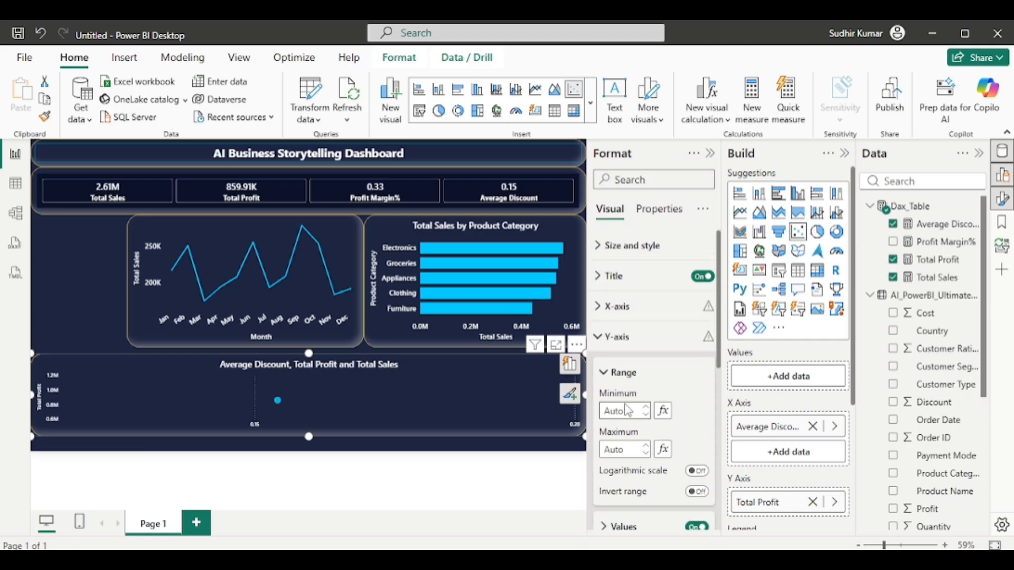
Step: Try again to turn on the scatter chart's X-axis title
{"action": "left_click", "coordinate": [597, 310]}
{"action": "scroll", "coordinate": [648, 373], "scroll_direction": "down", "scroll_amount": 3}
{"action": "scroll", "coordinate": [665, 377], "scroll_direction": "down", "scroll_amount": 5}
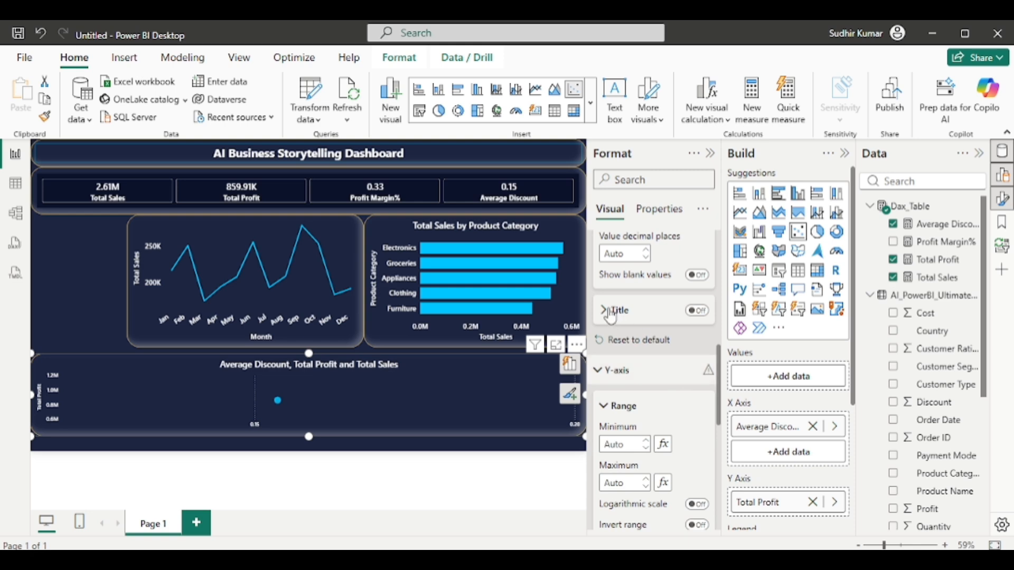
{"action": "left_click", "coordinate": [696, 311]}
{"action": "left_click", "coordinate": [696, 311]}
{"action": "scroll", "coordinate": [612, 317], "scroll_direction": "up", "scroll_amount": 1}
{"action": "scroll", "coordinate": [611, 315], "scroll_direction": "up", "scroll_amount": 5}
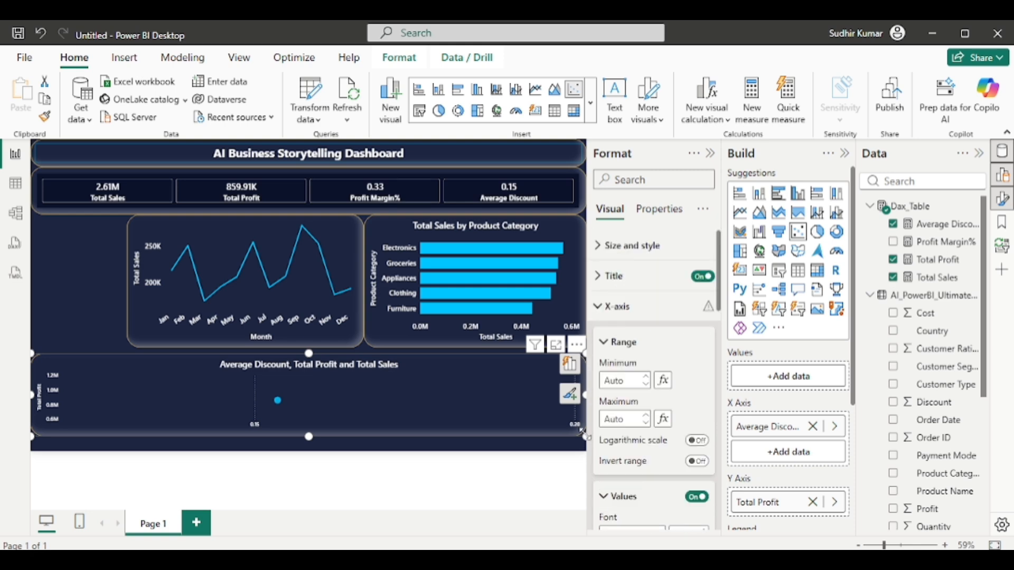
Step: Narrow and heighten the scatter chart, place it below the line chart with their left edges aligned, and deselect it
{"action": "left_click_drag", "start_coordinate": [582, 434], "coordinate": [253, 453]}
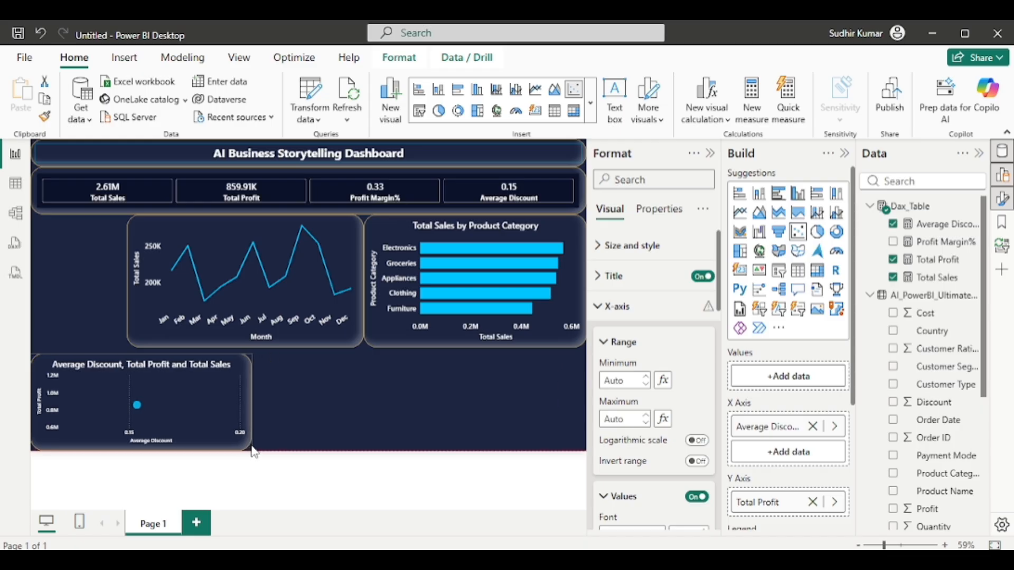
{"action": "left_click_drag", "start_coordinate": [89, 366], "coordinate": [188, 378]}
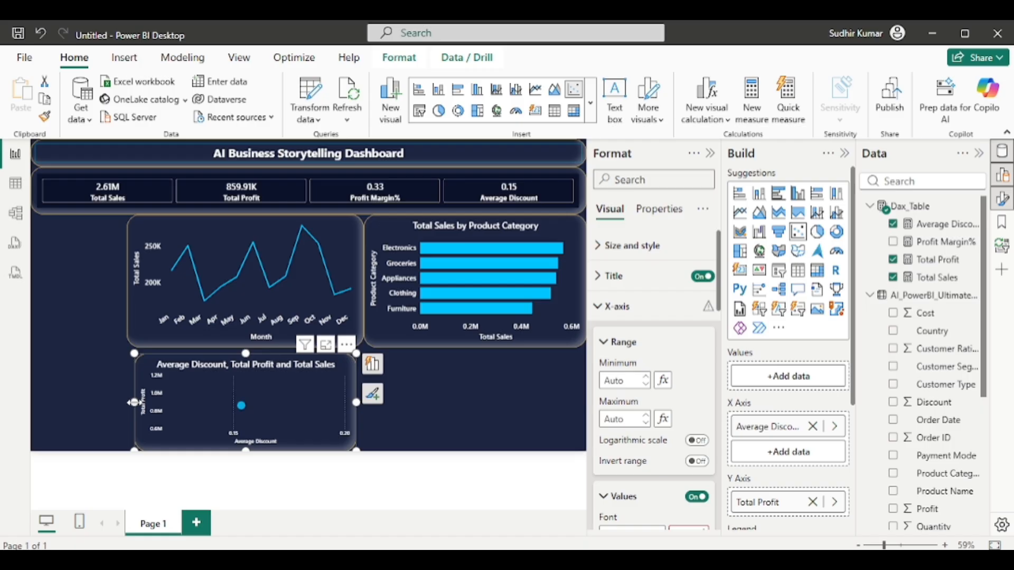
{"action": "left_click_drag", "start_coordinate": [133, 403], "coordinate": [130, 400]}
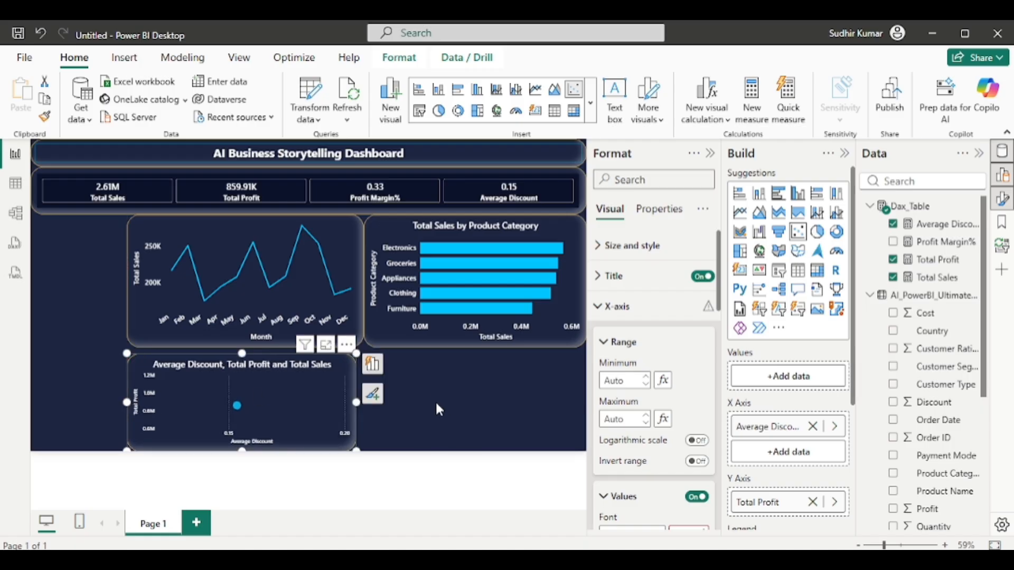
{"action": "left_click", "coordinate": [438, 409]}
Step: Check ChatGPT's visualization ideas, then switch to Notepad++ and review the executive summary prompt, highlighting its "Total Sales = X" line
{"action": "left_click", "coordinate": [628, 560]}
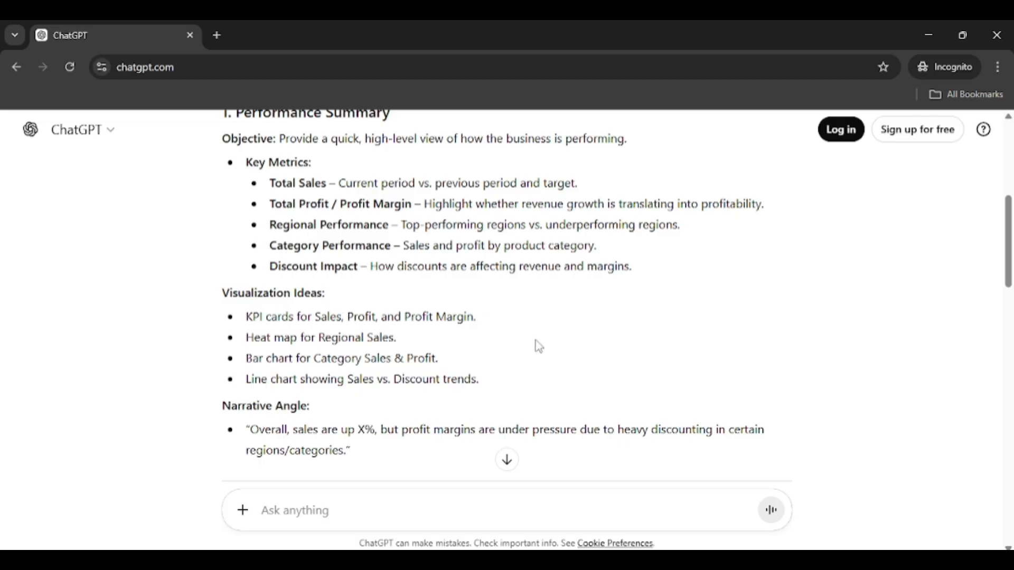
{"action": "left_click", "coordinate": [586, 560]}
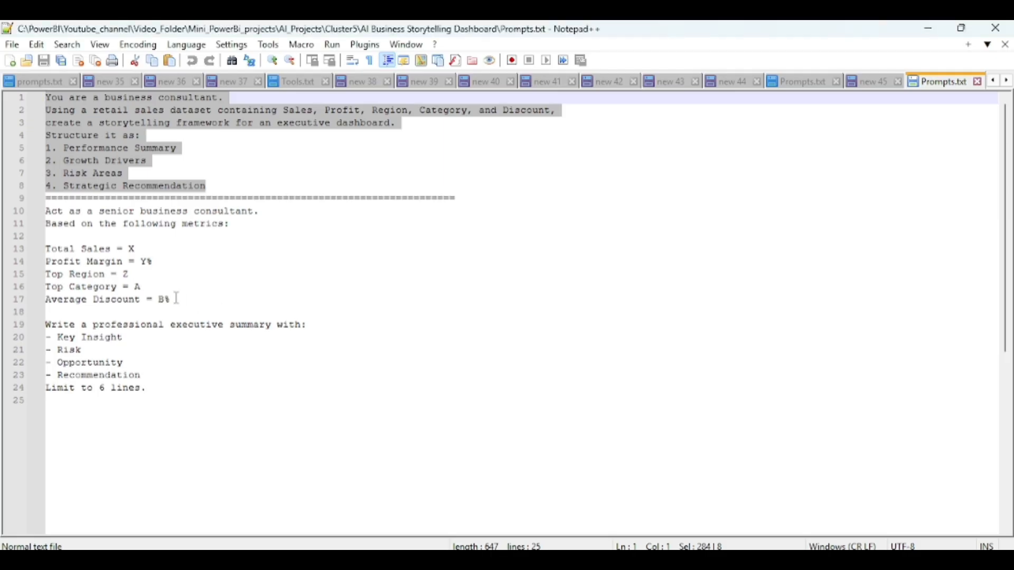
{"action": "left_click", "coordinate": [176, 300]}
{"action": "left_click", "coordinate": [165, 399]}
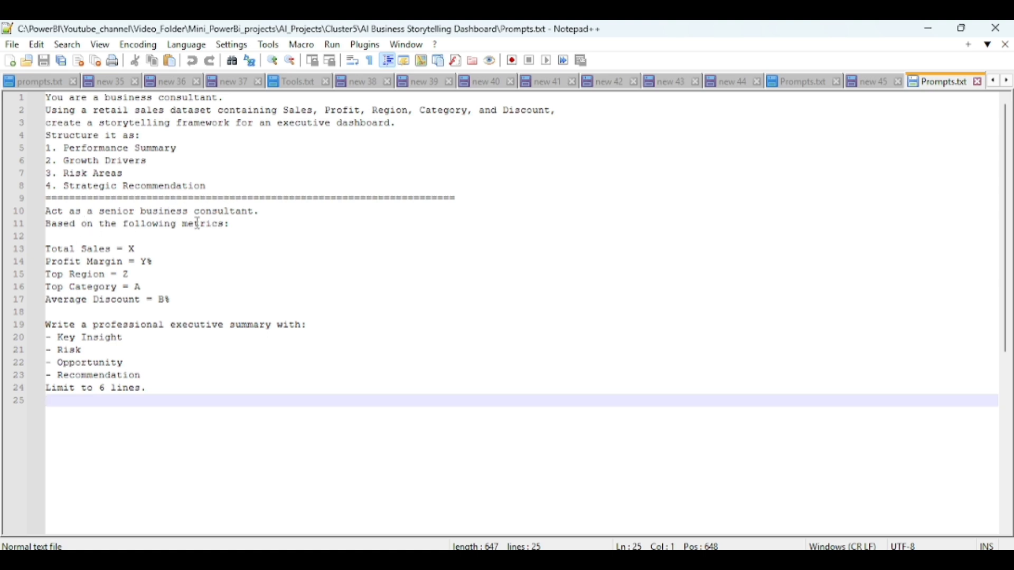
{"action": "left_click_drag", "start_coordinate": [48, 250], "coordinate": [137, 247]}
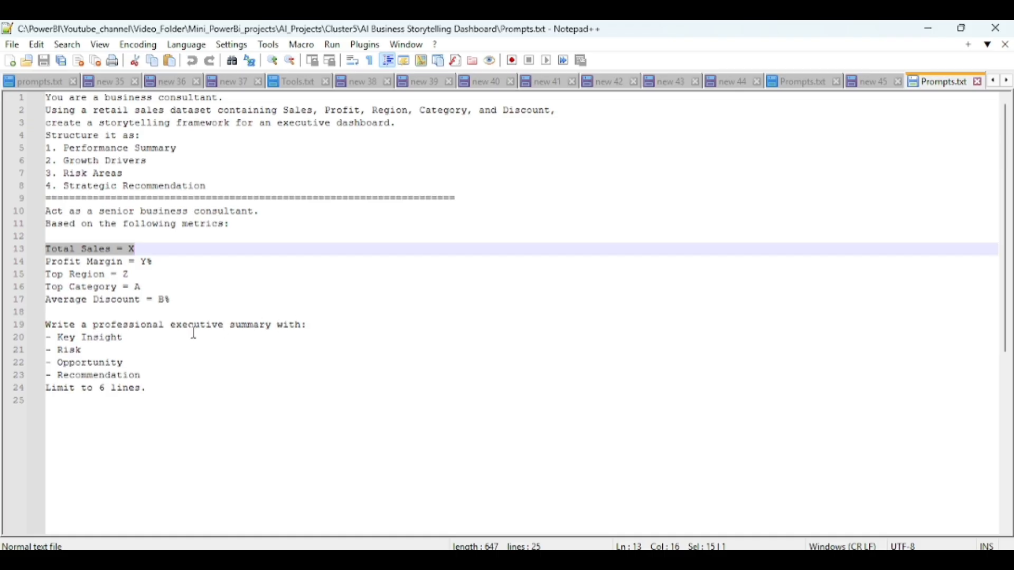
Step: Check the Total Sales figure on the Power BI dashboard and replace the X placeholder in the Notepad++ prompt's Total Sales line with 2.61M
{"action": "left_click", "coordinate": [144, 344]}
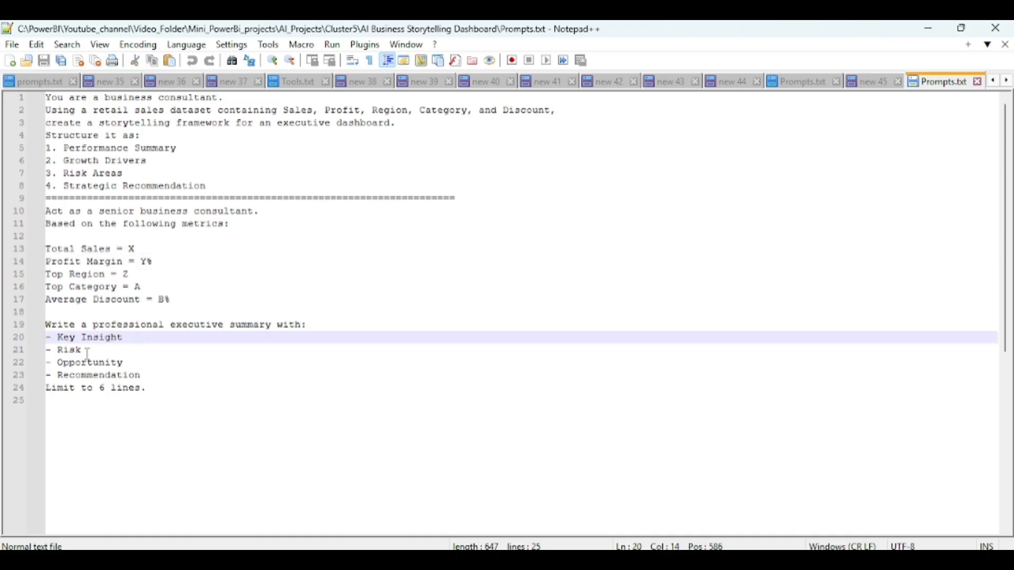
{"action": "left_click", "coordinate": [142, 372]}
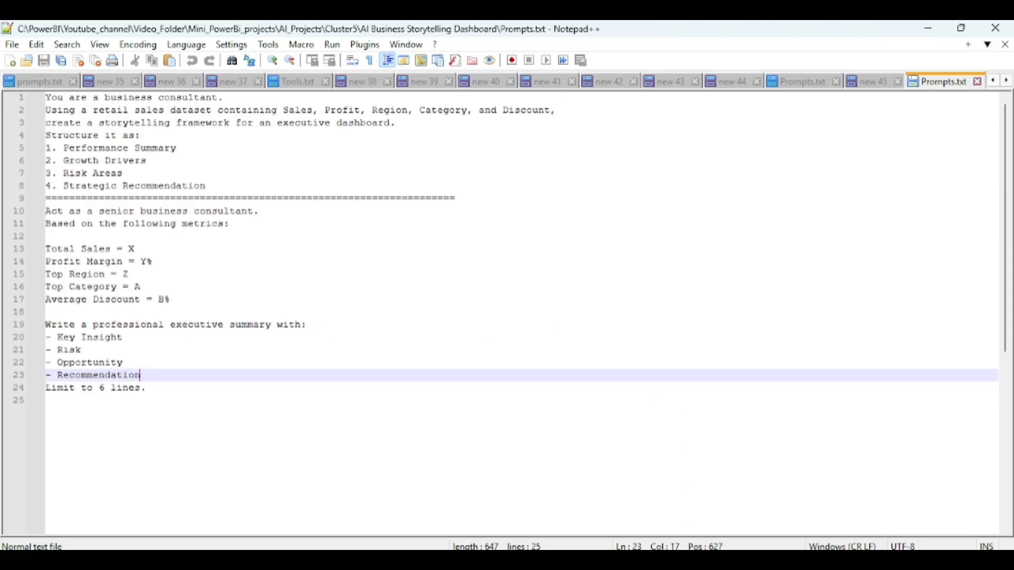
{"action": "key", "text": "alt+Tab"}
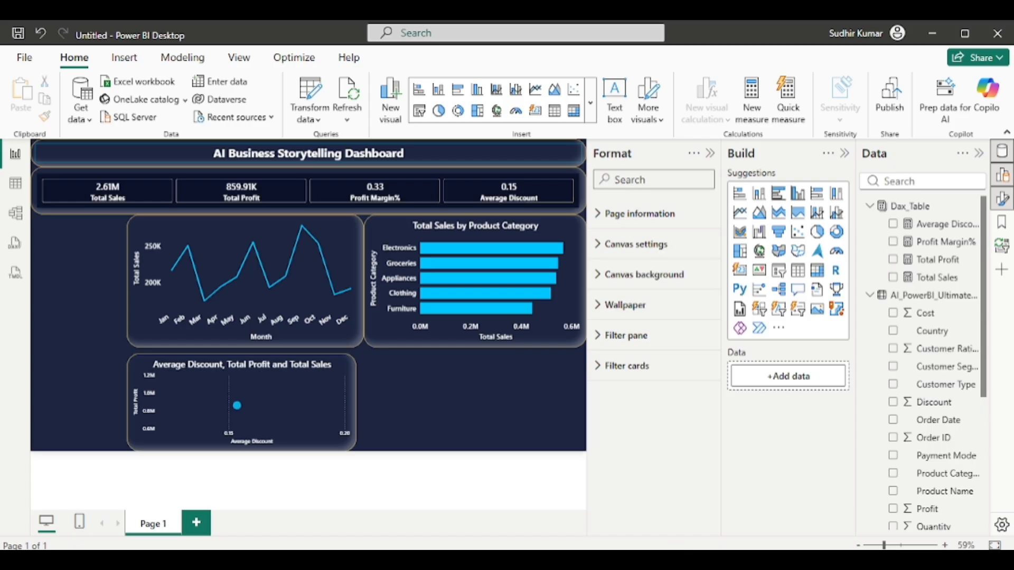
{"action": "key", "text": "alt+Tab"}
{"action": "left_click", "coordinate": [144, 250]}
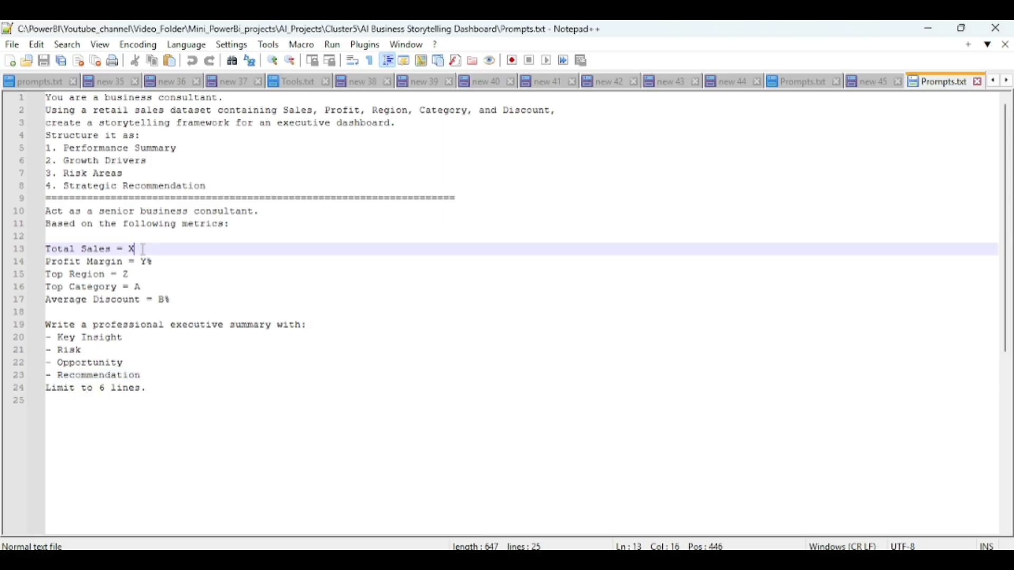
{"action": "key", "text": "BackSpace"}
{"action": "type", "text": "2.6"}
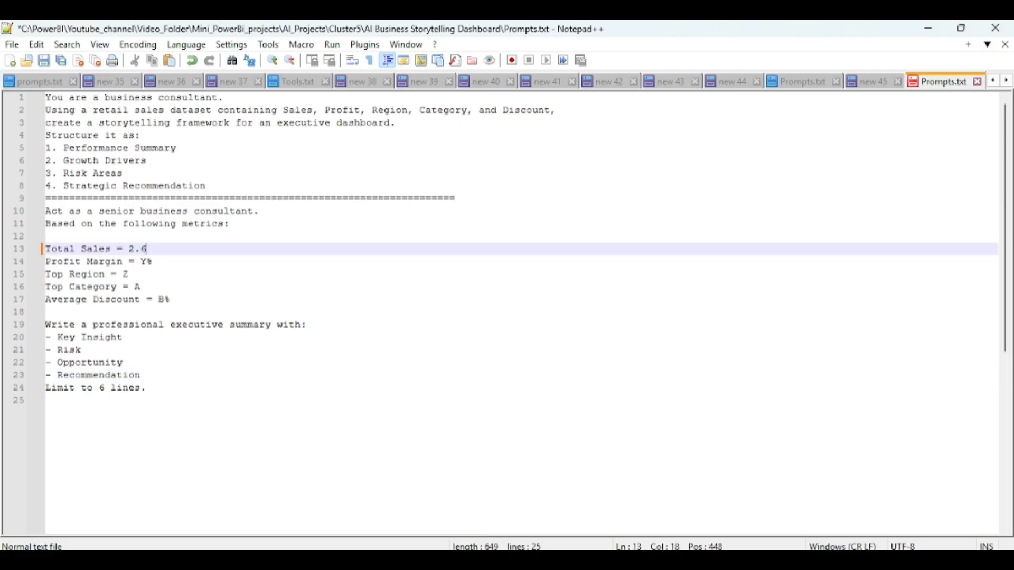
{"action": "type", "text": "1M"}
Step: Check the dashboard's profit margin and replace the Y placeholder in the prompt's Profit Margin line with 0.33
{"action": "key", "text": "alt+Tab"}
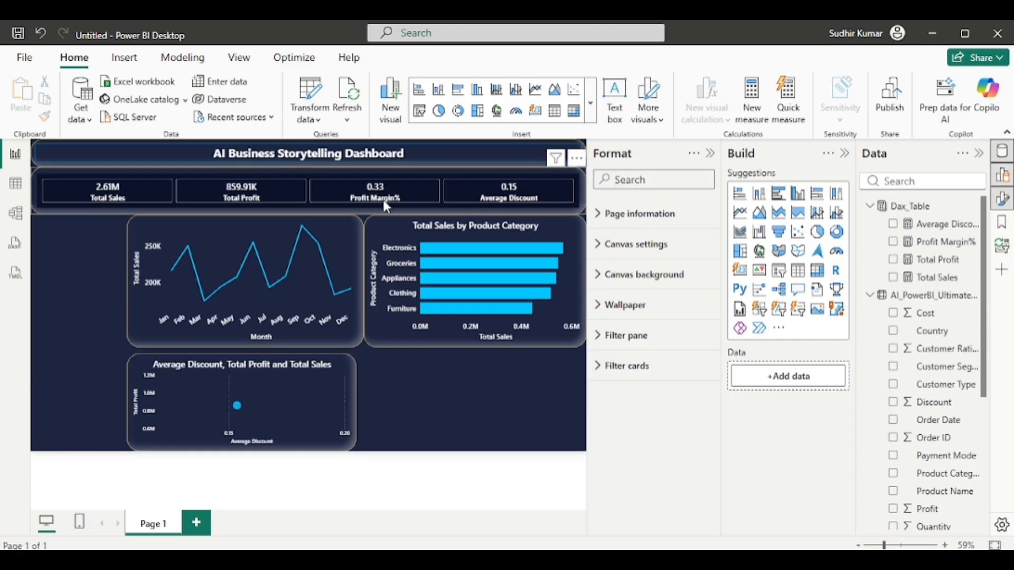
{"action": "key", "text": "alt+Tab"}
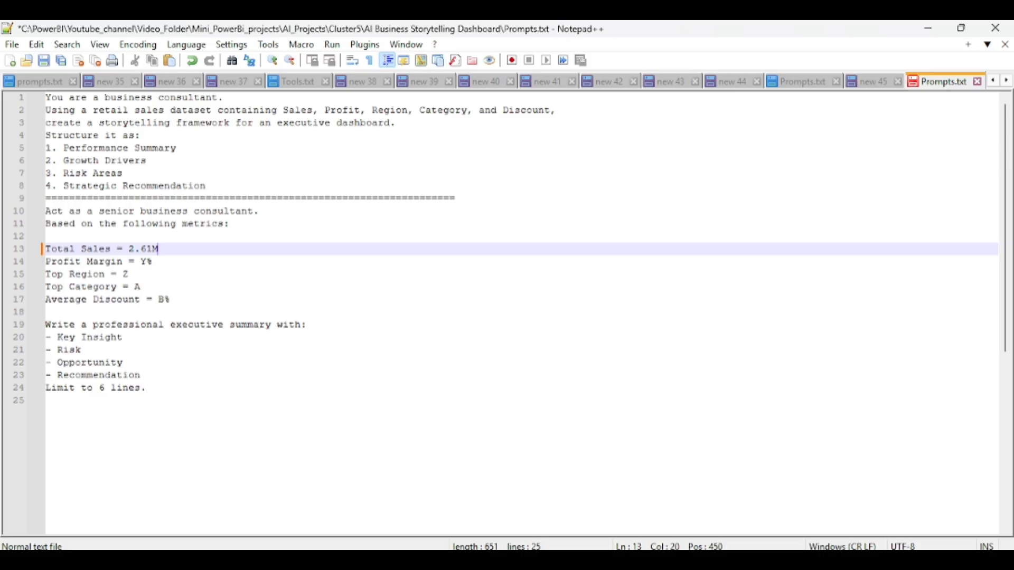
{"action": "left_click", "coordinate": [163, 261]}
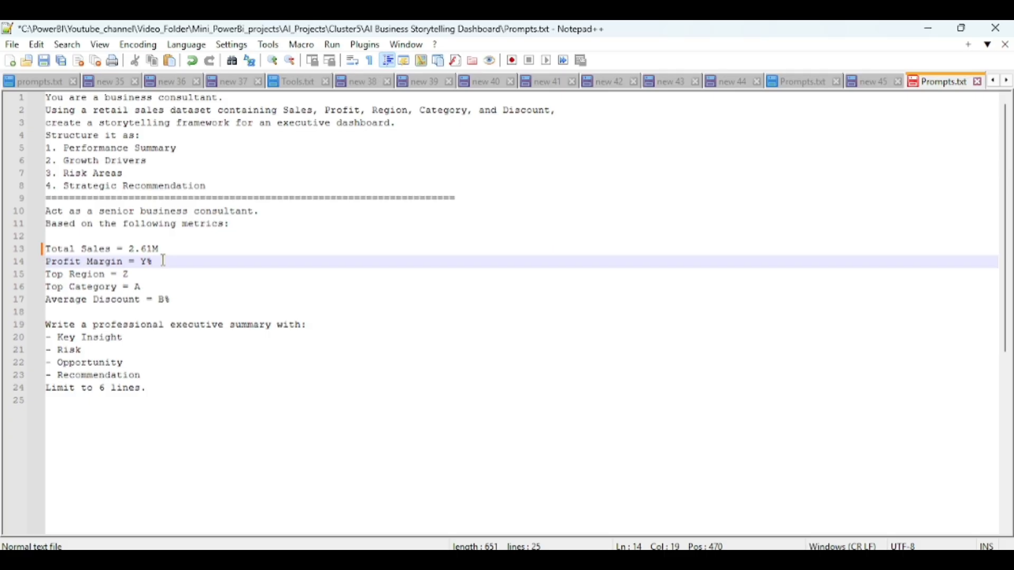
{"action": "key", "text": "Left"}
{"action": "key", "text": "BackSpace"}
{"action": "type", "text": "0.33"}
Step: Check the average discount on the dashboard and replace the B placeholder in the prompt's Average Discount line with 0.15
{"action": "left_click_drag", "start_coordinate": [146, 288], "coordinate": [50, 275]}
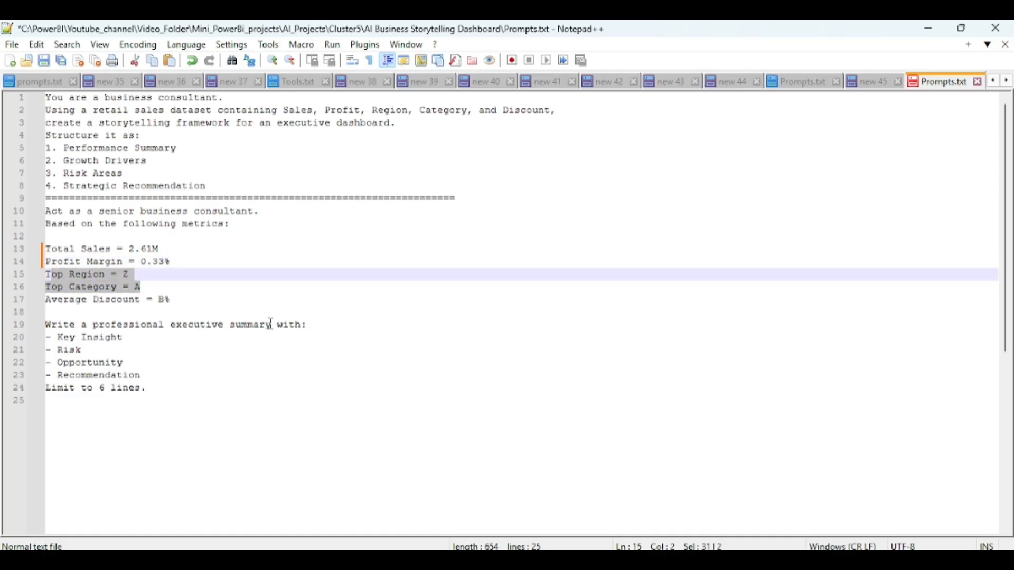
{"action": "left_click", "coordinate": [665, 559]}
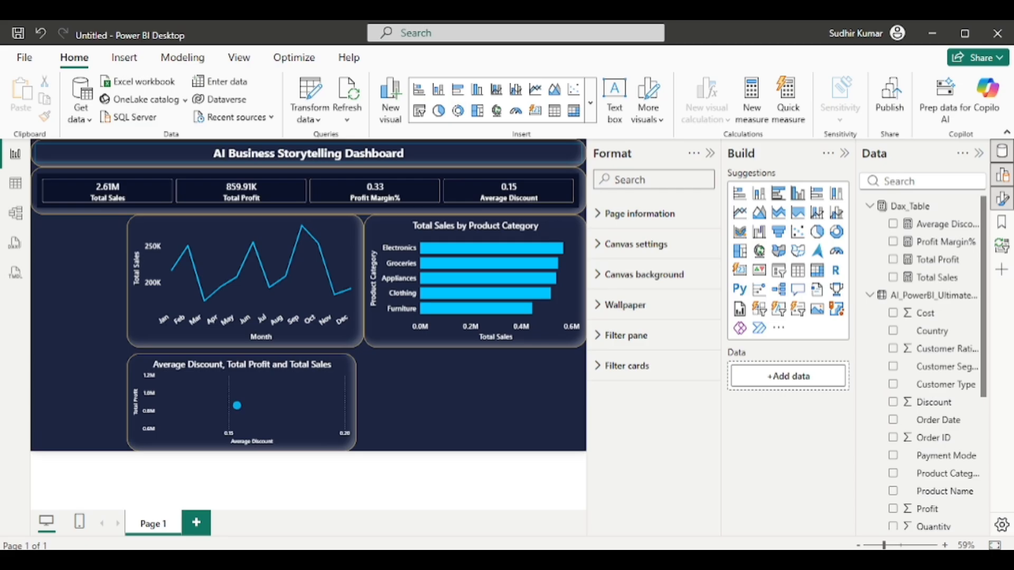
{"action": "left_click", "coordinate": [665, 560]}
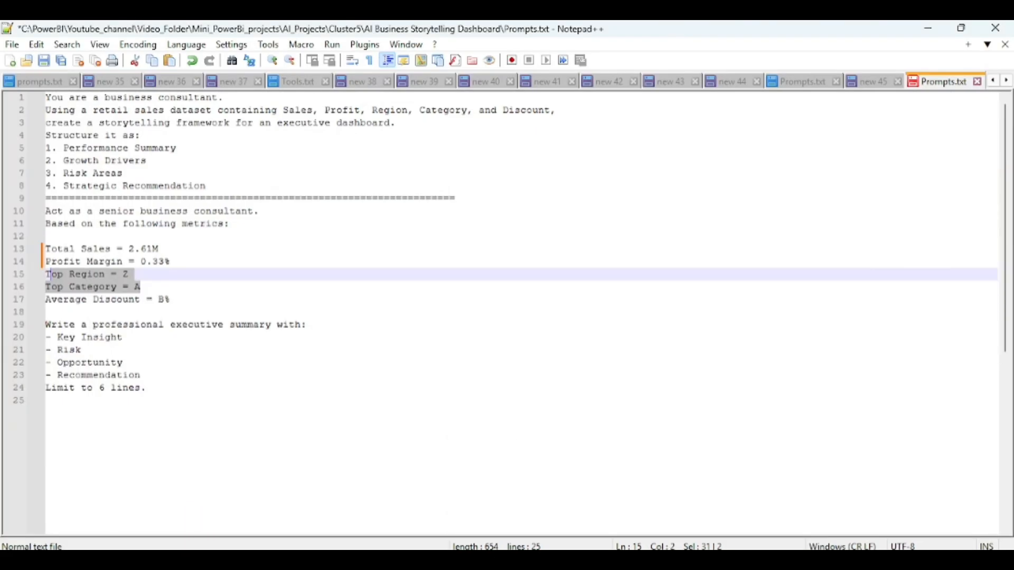
{"action": "left_click", "coordinate": [166, 301]}
{"action": "key", "text": "BackSpace"}
{"action": "type", "text": "0."}
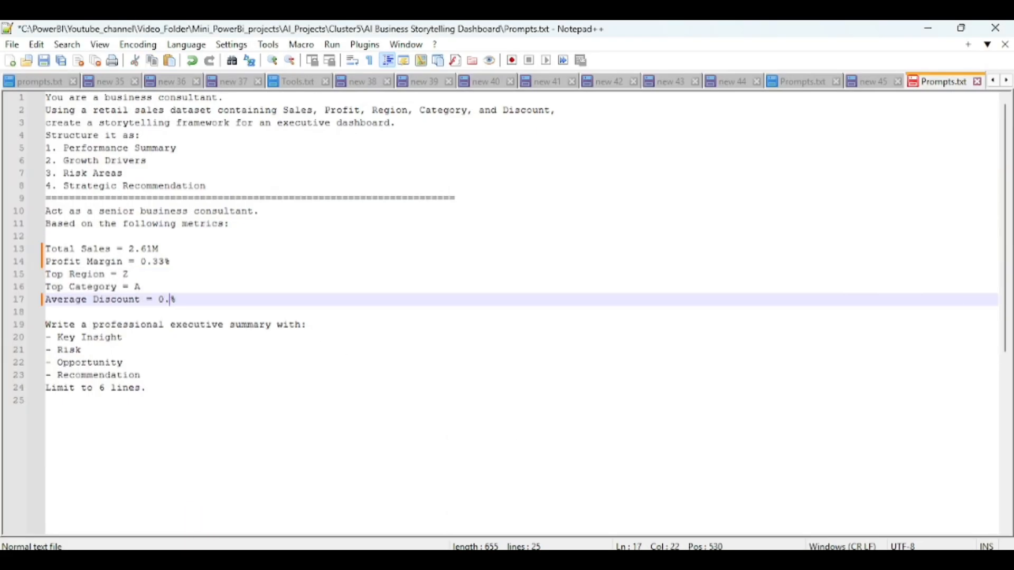
{"action": "type", "text": "15"}
Step: Look over the dashboard's metrics again and change the prompt's "Top Region" label to "Total profit"
{"action": "left_click", "coordinate": [681, 560]}
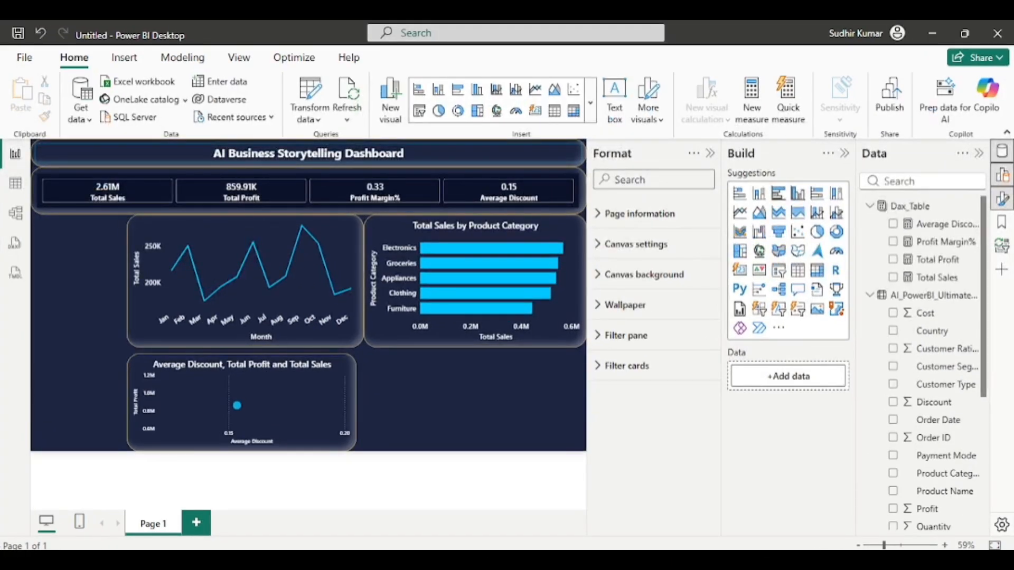
{"action": "key", "text": "alt+Tab"}
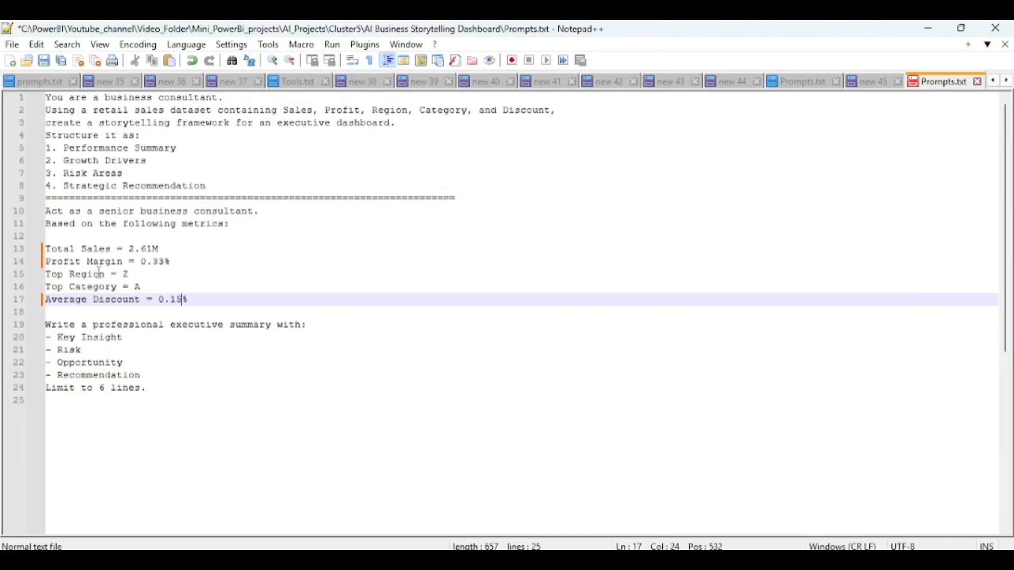
{"action": "left_click_drag", "start_coordinate": [107, 276], "coordinate": [53, 270]}
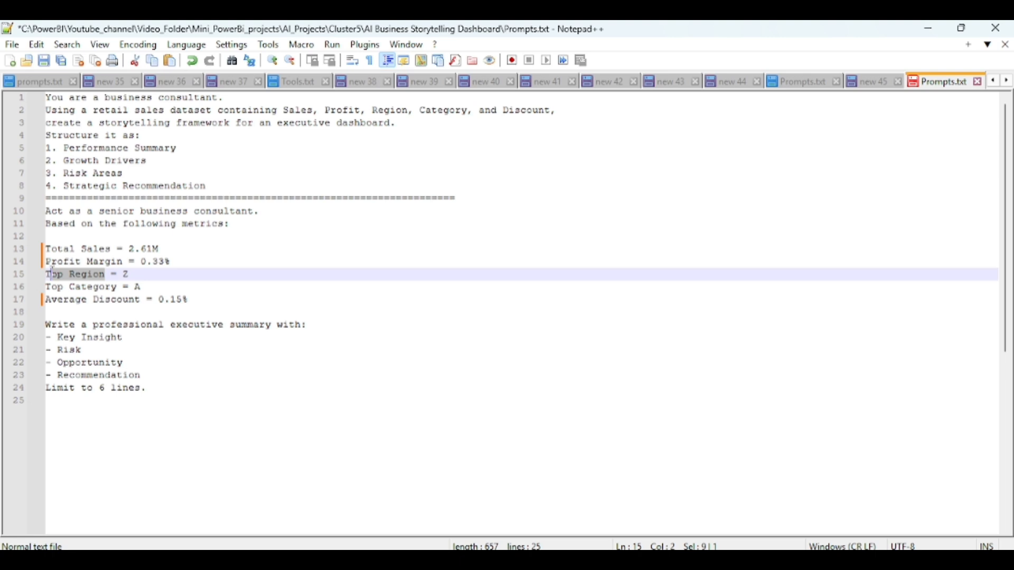
{"action": "type", "text": "otal pro"}
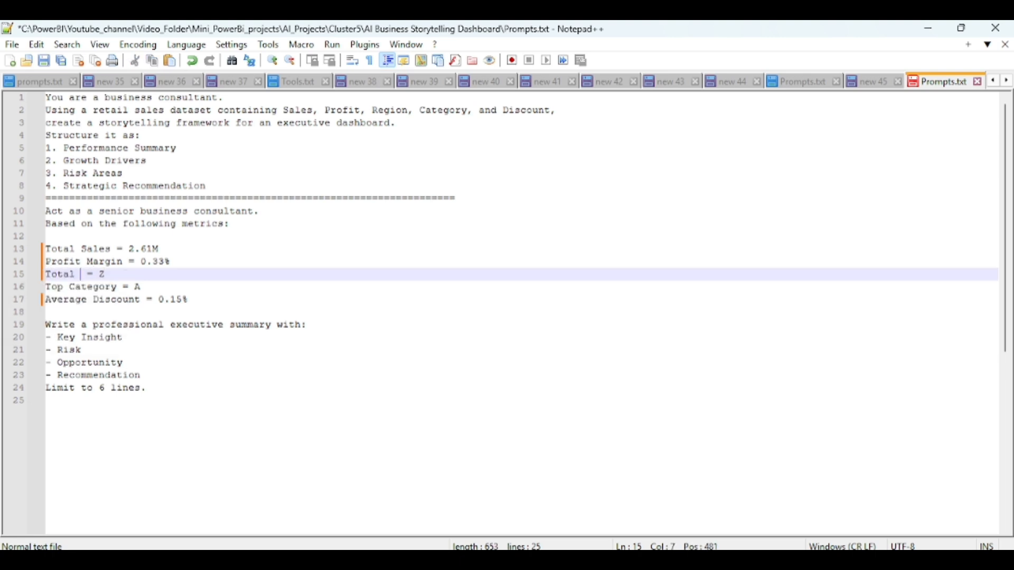
{"action": "type", "text": "fit"}
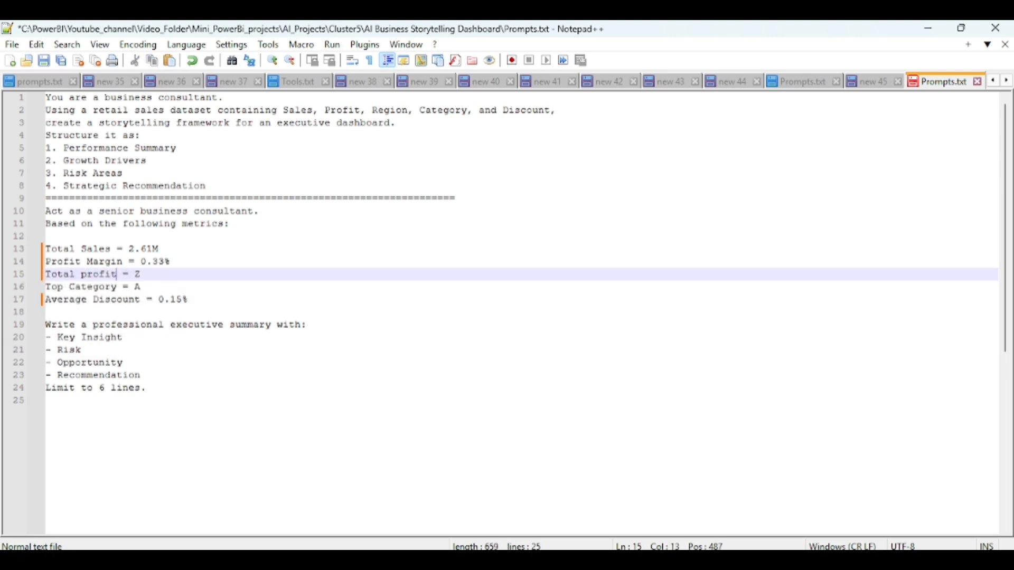
Step: Look up the dashboard's total profit and replace the Z placeholder in the prompt's Total profit line with 859.91K
{"action": "key", "text": "alt+Tab"}
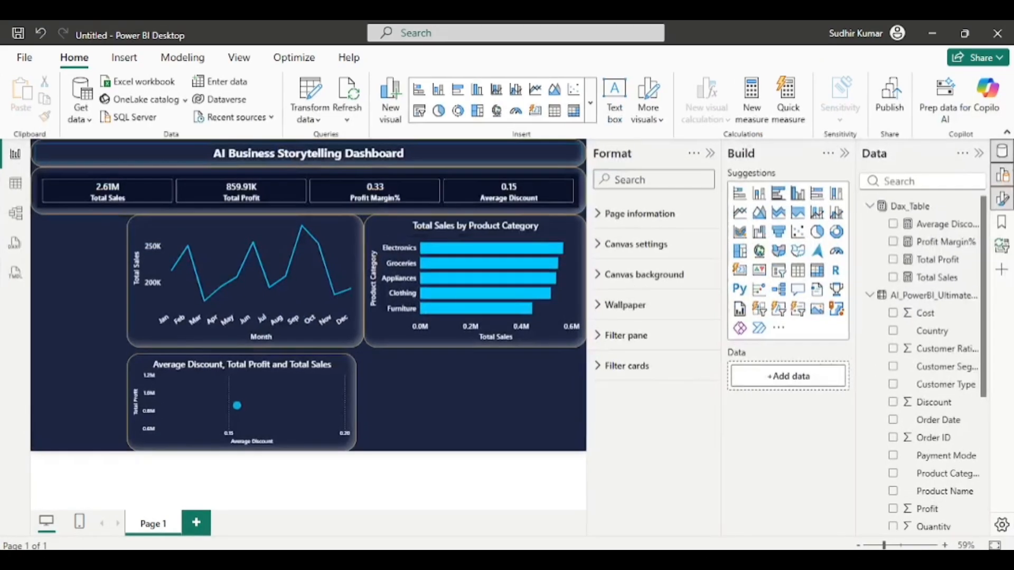
{"action": "key", "text": "alt+Tab"}
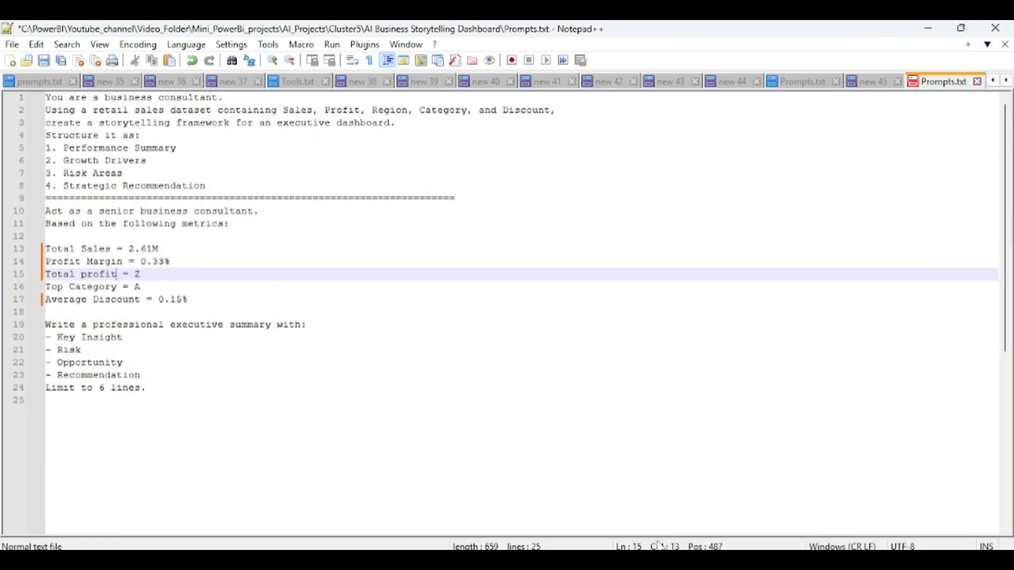
{"action": "left_click", "coordinate": [145, 275]}
{"action": "key", "text": "BackSpace"}
{"action": "type", "text": "859.91K"}
{"action": "key", "text": "alt+Tab"}
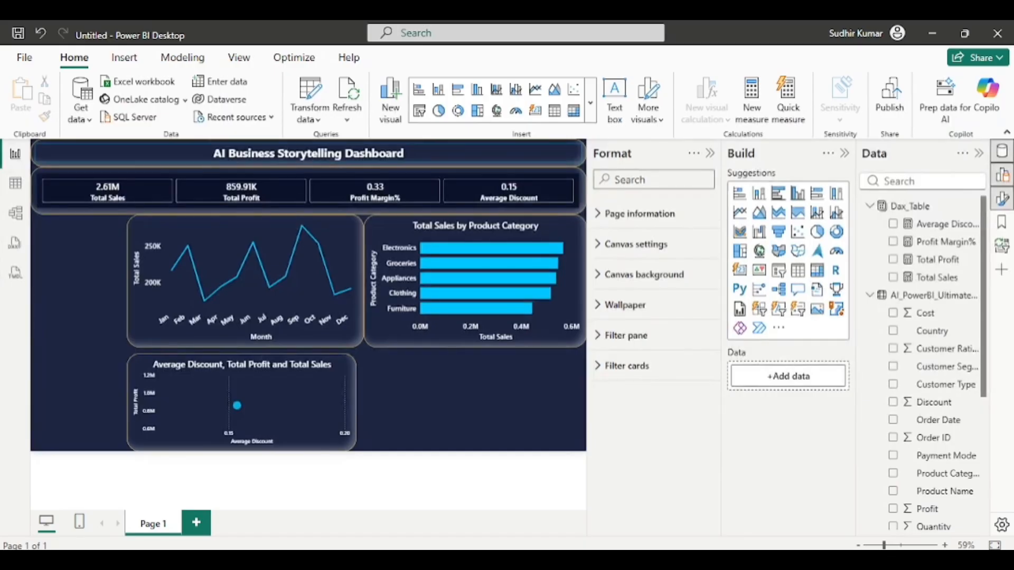
{"action": "key", "text": "alt+Tab"}
{"action": "type", "text": "K"}
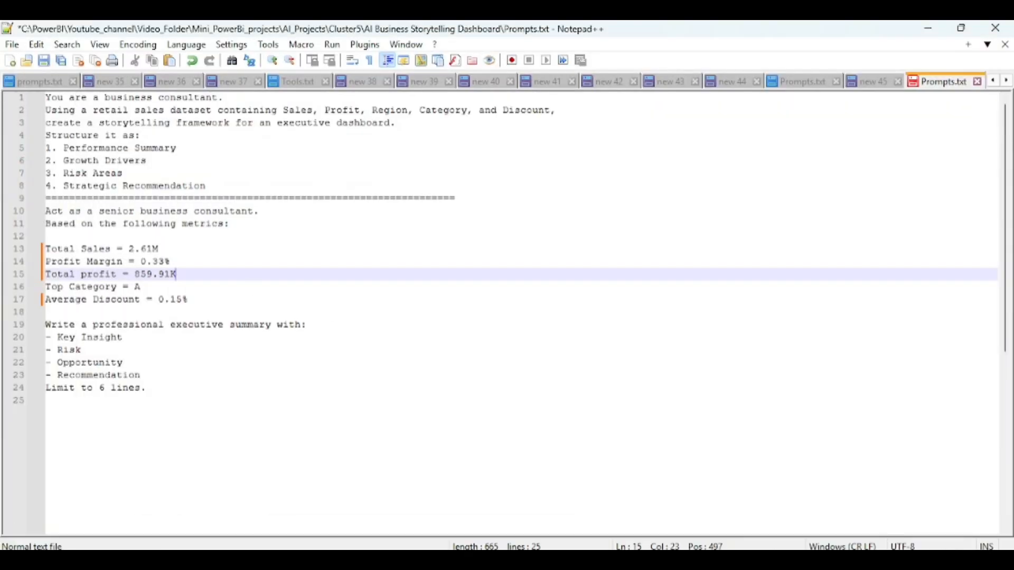
Step: Delete the entire "Top Category = A" line from the prompt, leaving no empty line in its place
{"action": "left_click_drag", "start_coordinate": [144, 288], "coordinate": [14, 294]}
{"action": "key", "text": "BackSpace"}
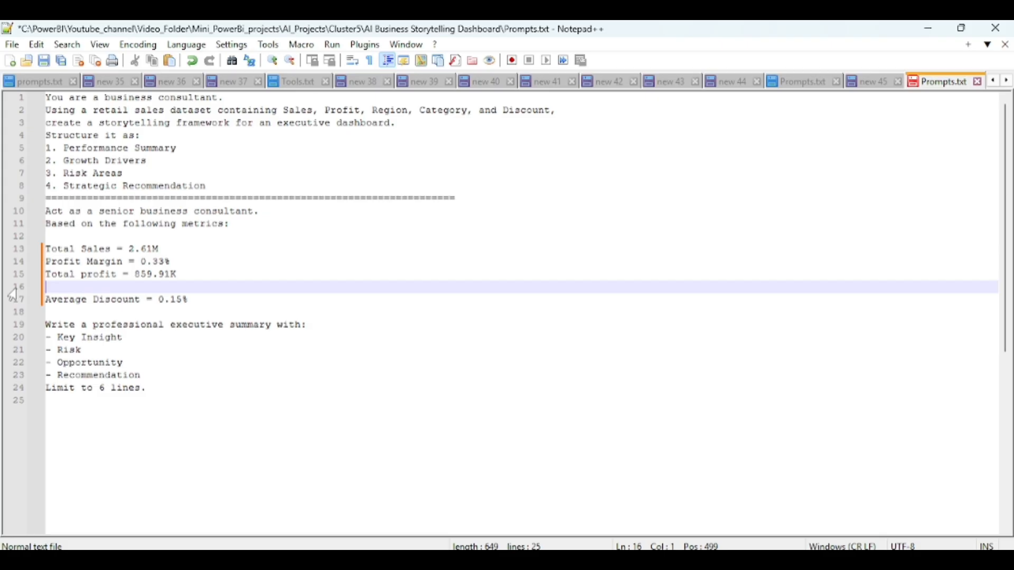
{"action": "key", "text": "Delete"}
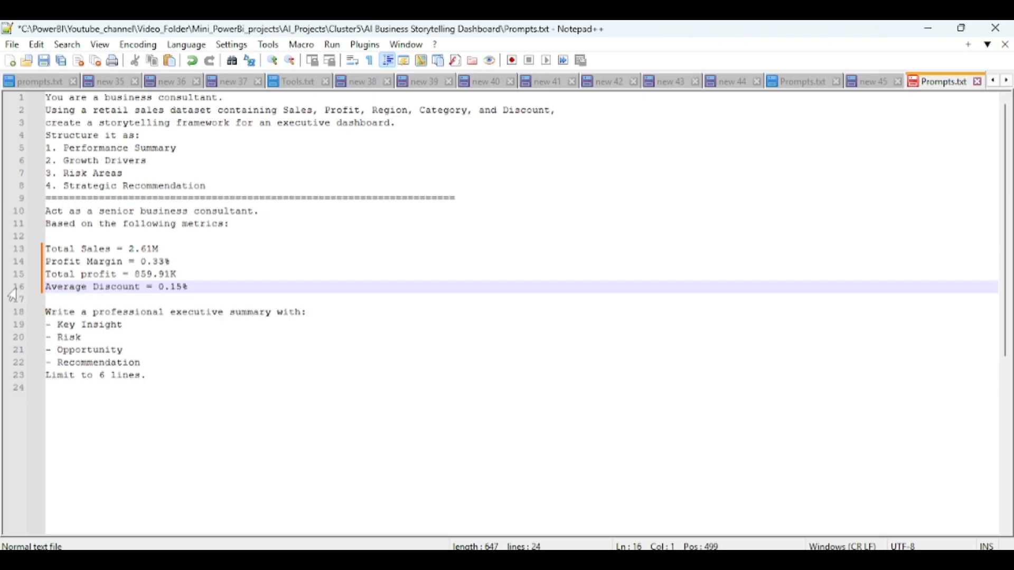
{"action": "left_click", "coordinate": [75, 302]}
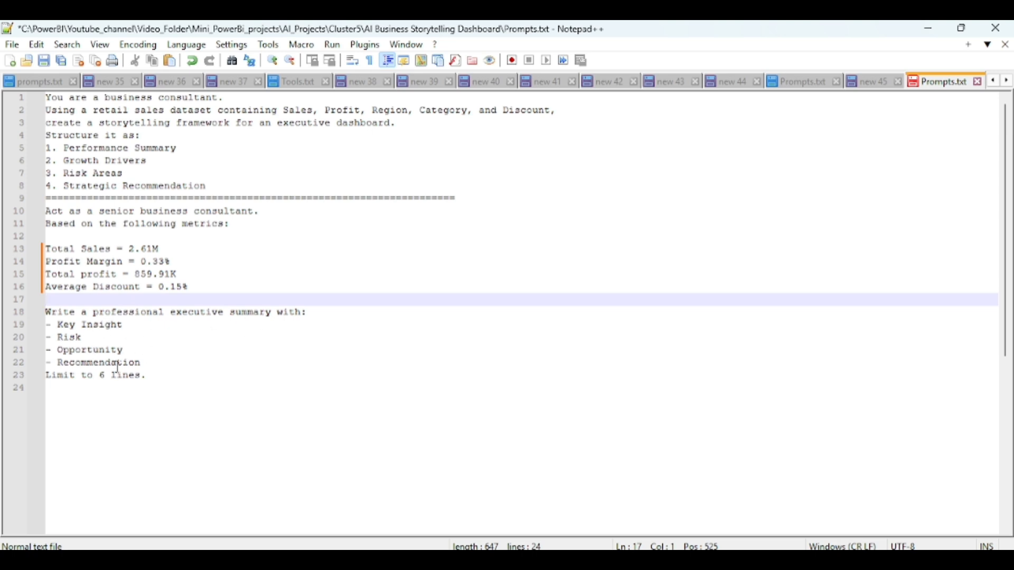
Step: Copy the completed prompt from "Act as a senior business consultant." to "Limit to 6 lines.", submit it in ChatGPT and read the reply
{"action": "left_click_drag", "start_coordinate": [172, 376], "coordinate": [38, 216]}
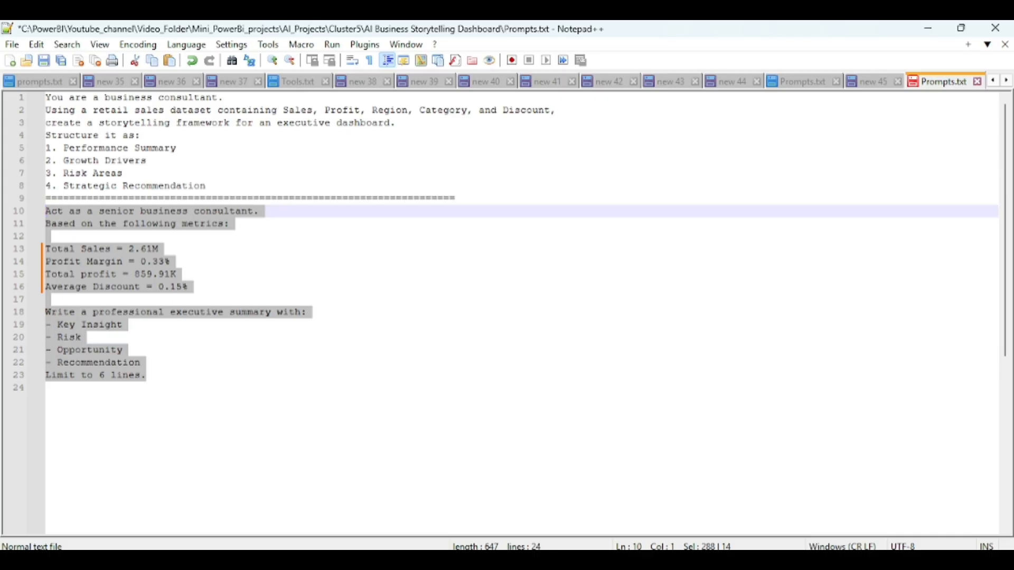
{"action": "key", "text": "alt+Tab"}
{"action": "left_click", "coordinate": [352, 497]}
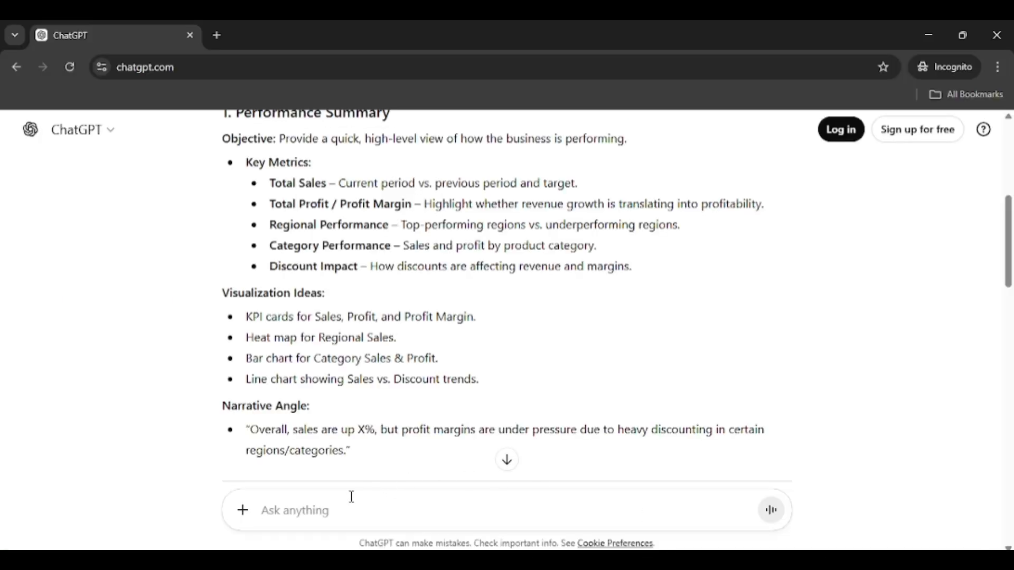
{"action": "type", "text": "Act as a senior business consultant. Based on the following metrics:  Total Sales = 2.61M Profit Margin = 0.33% Total profit = 858.91K Average Discount = 0.15%  Write a professional executive summary with: - Key Insight - Risk - Opportunity - Recommendation Limit to 6 lines."}
{"action": "key", "text": "Return"}
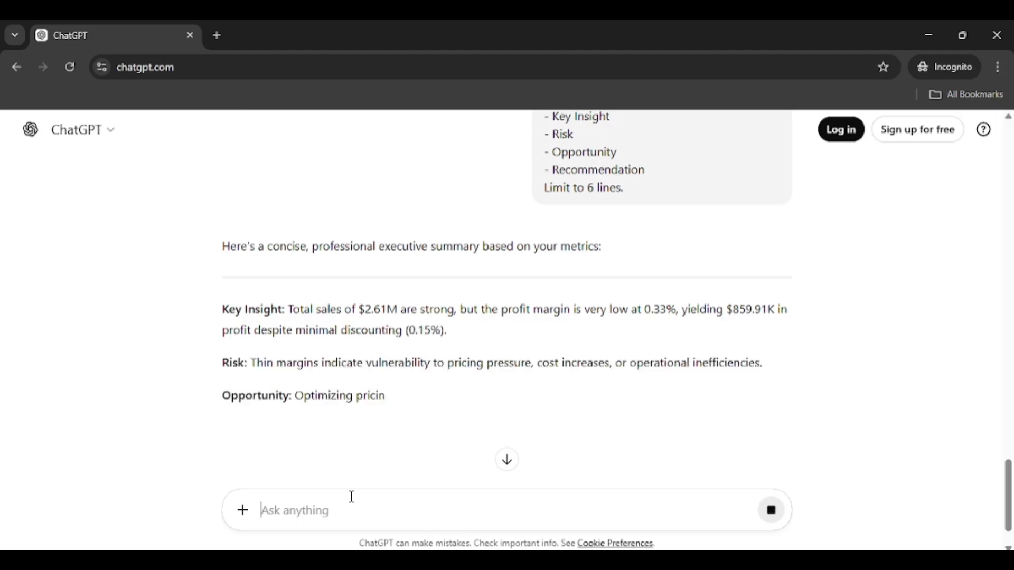
{"action": "scroll", "coordinate": [378, 413], "scroll_direction": "down", "scroll_amount": 3}
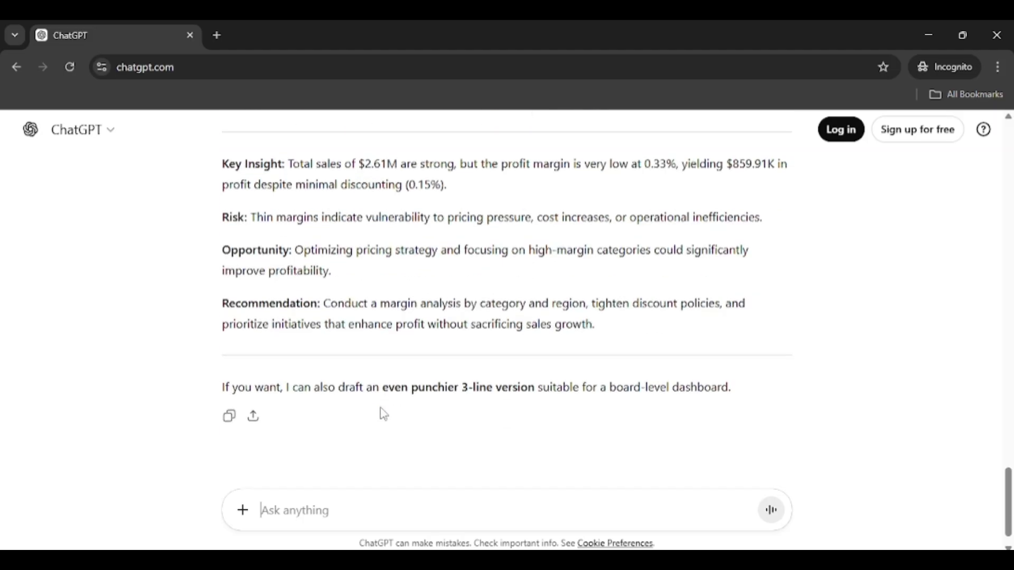
{"action": "scroll", "coordinate": [381, 409], "scroll_direction": "up", "scroll_amount": 1}
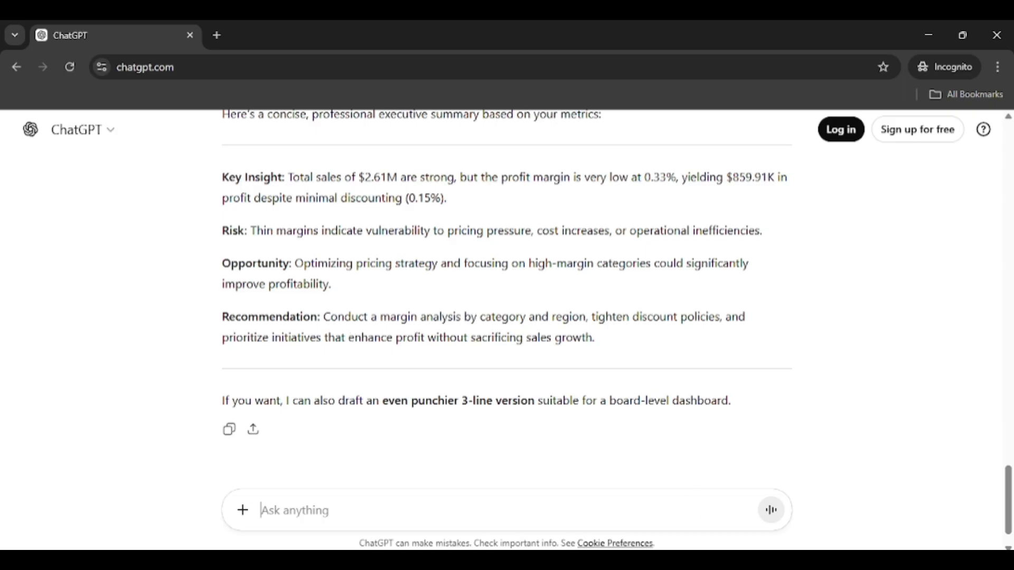
Step: Return to Power BI and shorten the line chart and the product category bar chart by lowering their upper edges to the same height
{"action": "key", "text": "alt+Tab"}
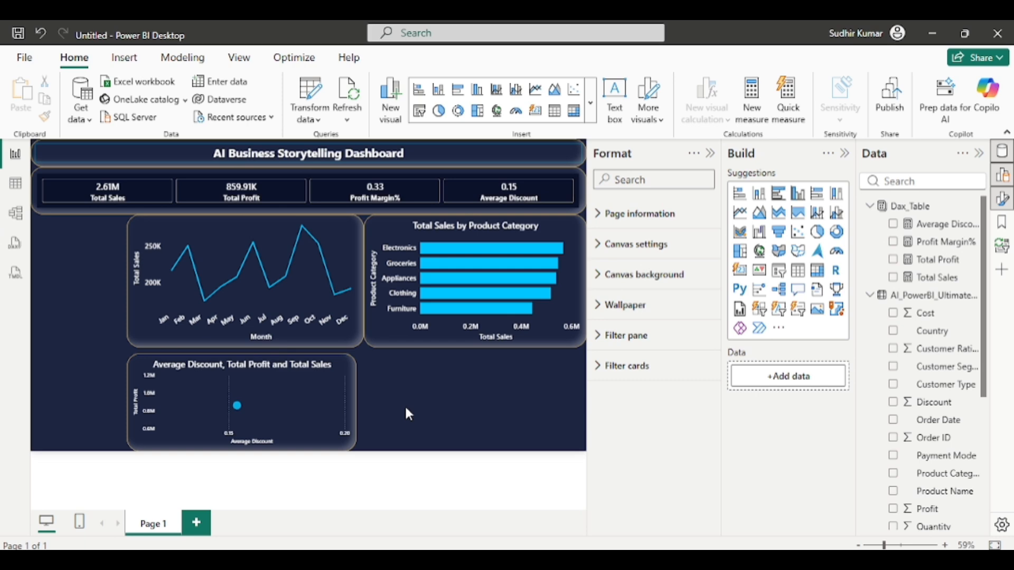
{"action": "left_click", "coordinate": [395, 334]}
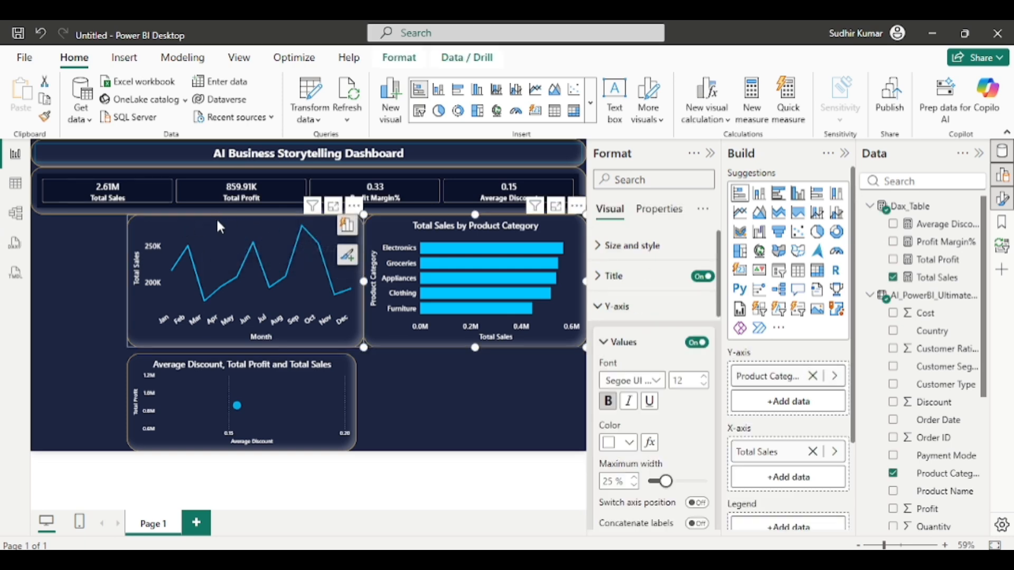
{"action": "left_click", "coordinate": [236, 218]}
{"action": "left_click_drag", "start_coordinate": [246, 215], "coordinate": [246, 262]}
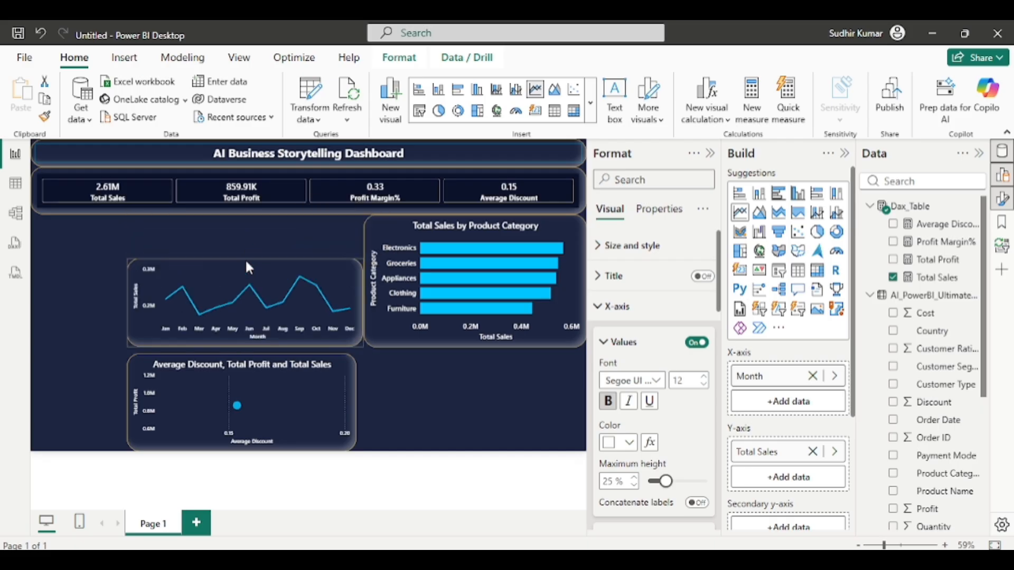
{"action": "left_click", "coordinate": [490, 231]}
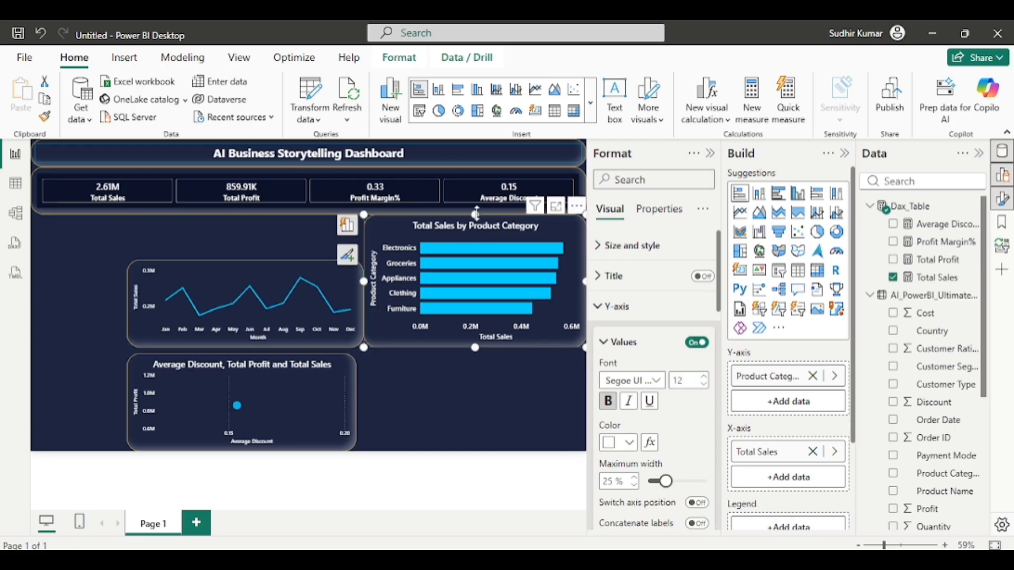
{"action": "left_click_drag", "start_coordinate": [475, 216], "coordinate": [476, 261]}
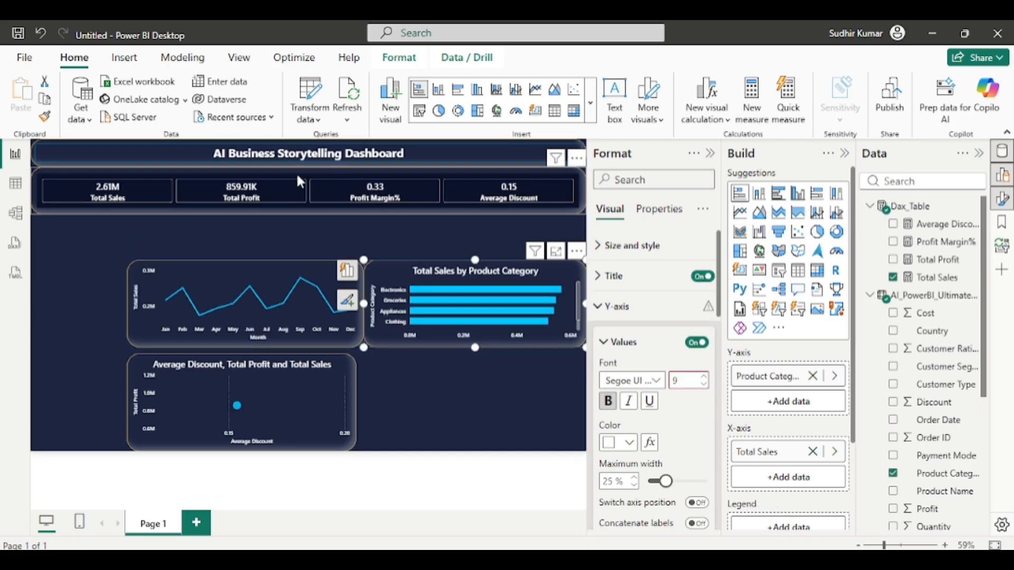
Step: Move the KPI card row down to just above the charts and reshape the dashboard title banner into a narrower, taller block above it
{"action": "left_click_drag", "start_coordinate": [291, 172], "coordinate": [280, 202]}
{"action": "left_click", "coordinate": [403, 159]}
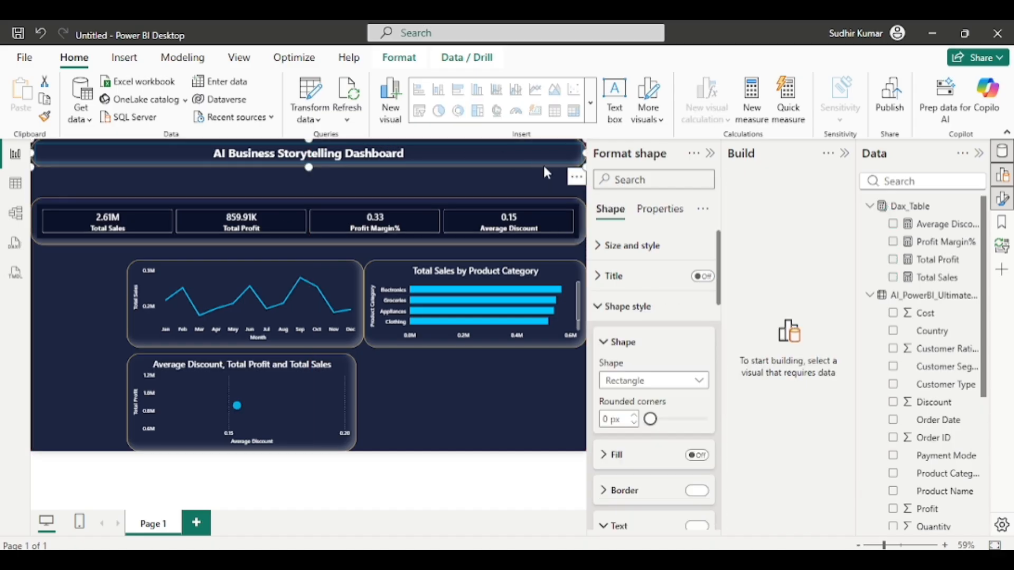
{"action": "mouse_move", "coordinate": [590, 167]}
{"action": "left_mouse_down"}
{"action": "mouse_move", "coordinate": [416, 179]}
{"action": "mouse_move", "coordinate": [587, 182]}
{"action": "left_mouse_up"}
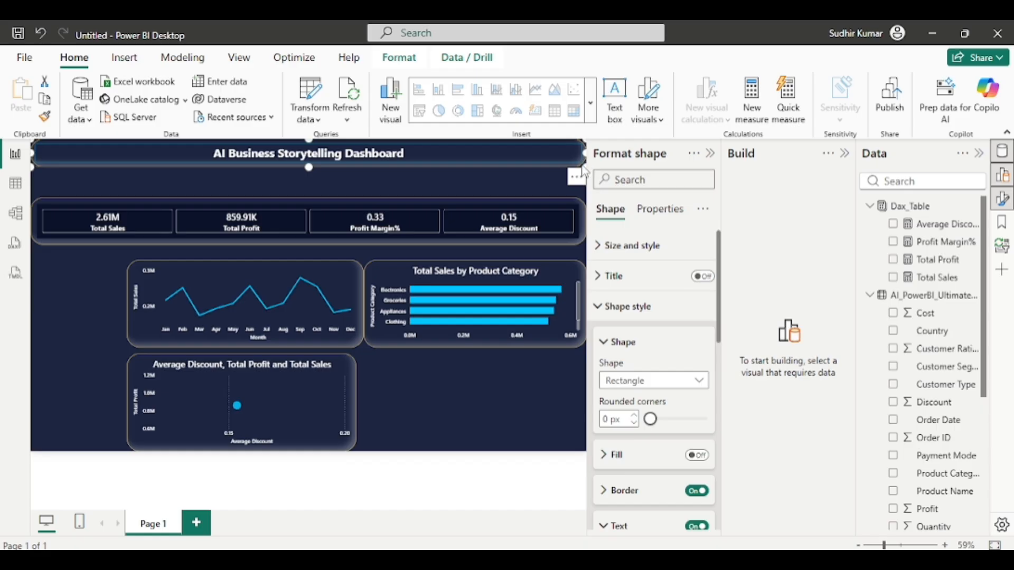
{"action": "left_click_drag", "start_coordinate": [586, 167], "coordinate": [246, 199]}
{"action": "left_click", "coordinate": [351, 153]}
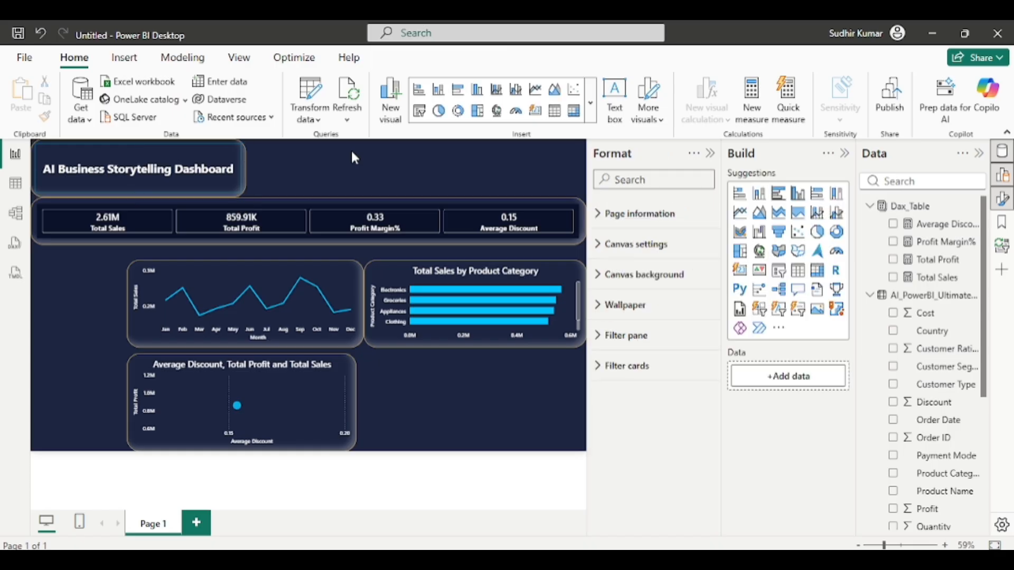
Step: Insert a text box and resize it to fill the width between the title banner and the page's far edge
{"action": "left_click", "coordinate": [616, 96]}
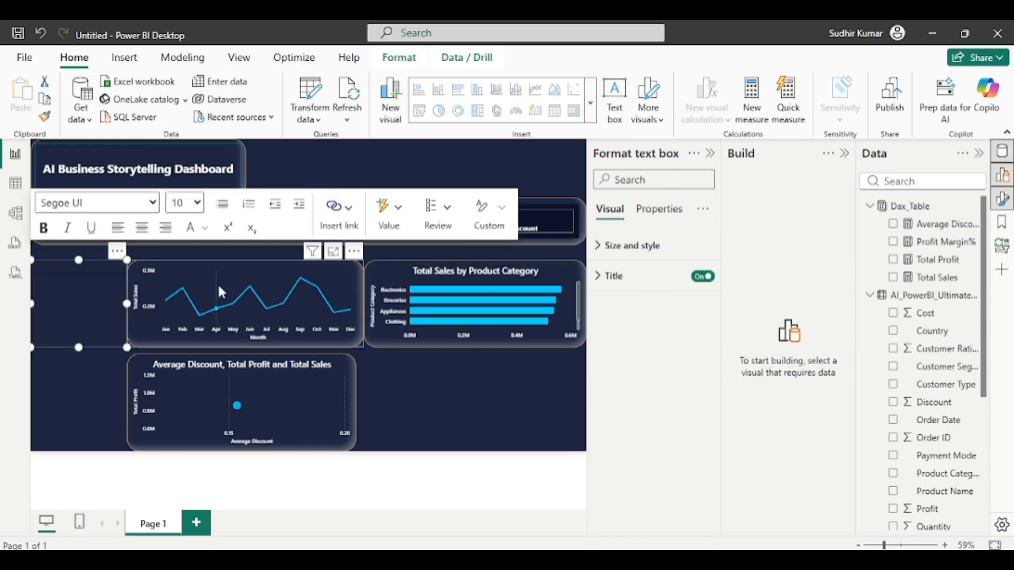
{"action": "left_click_drag", "start_coordinate": [77, 258], "coordinate": [182, 140]}
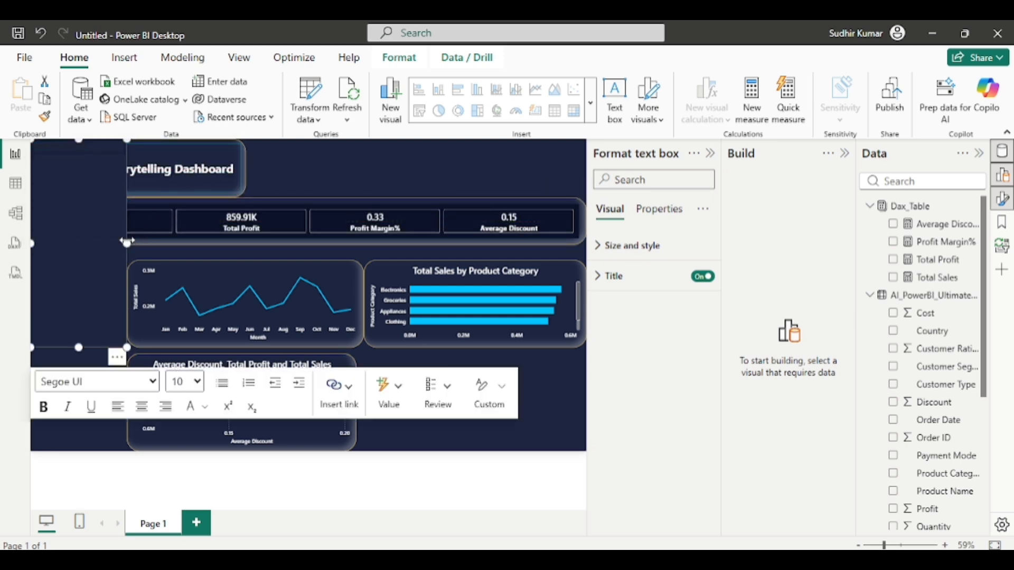
{"action": "left_click_drag", "start_coordinate": [127, 242], "coordinate": [420, 171]}
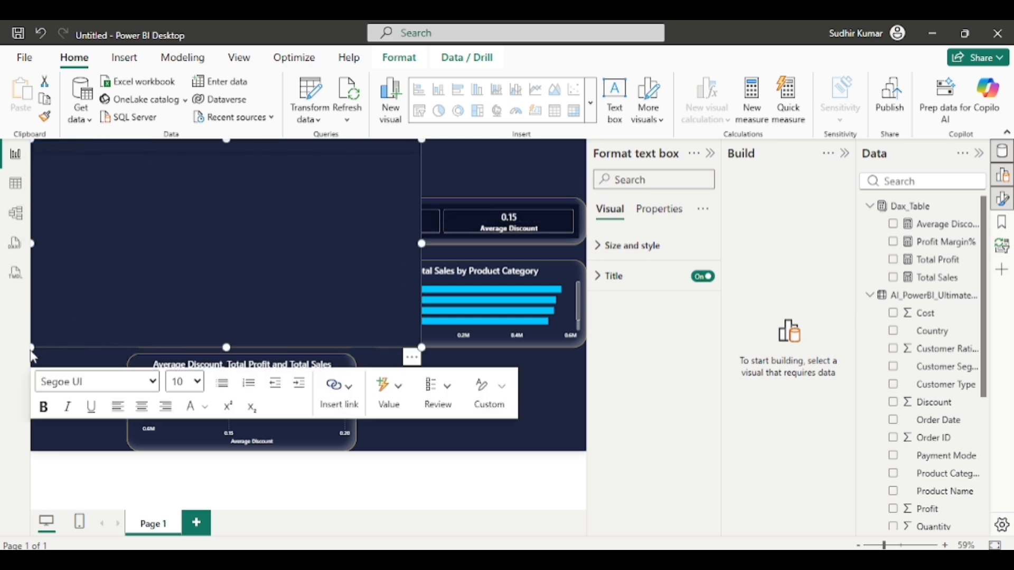
{"action": "left_click_drag", "start_coordinate": [32, 350], "coordinate": [259, 253]}
{"action": "left_click_drag", "start_coordinate": [341, 254], "coordinate": [342, 220]}
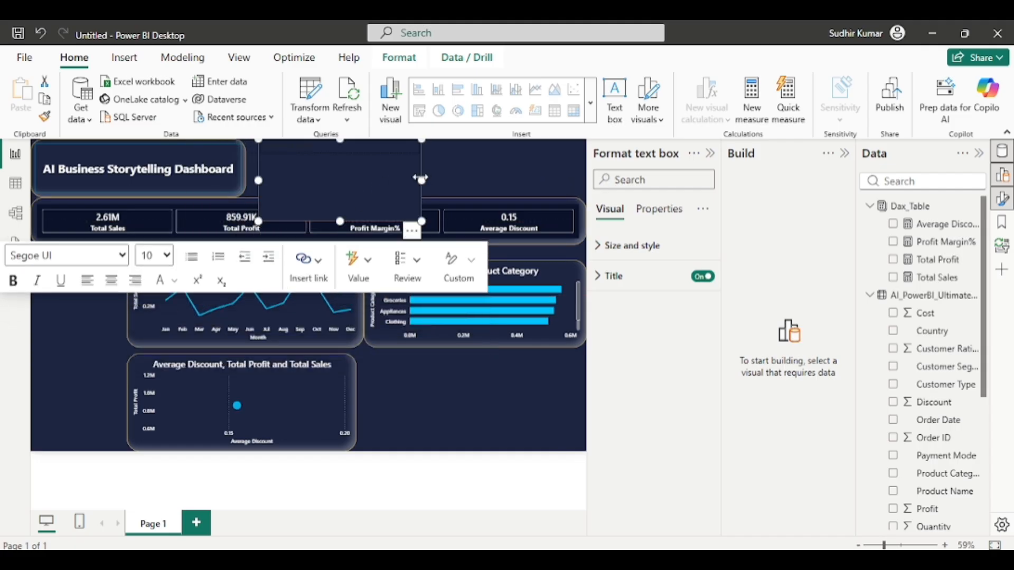
{"action": "left_click_drag", "start_coordinate": [424, 182], "coordinate": [581, 173]}
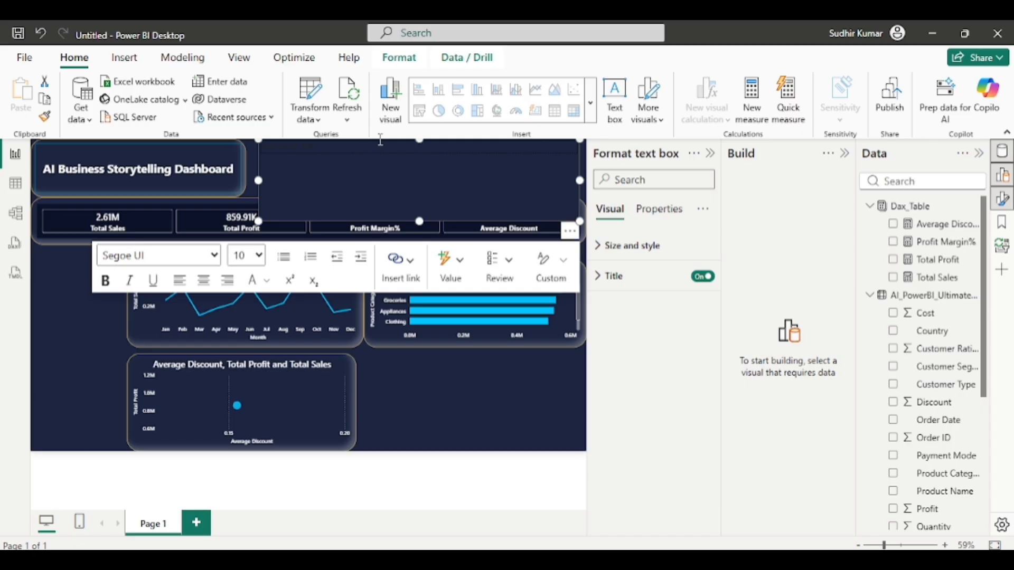
Step: Give the text box the title "Executive Insight Summary" in size 15, white and centered
{"action": "left_click", "coordinate": [351, 147]}
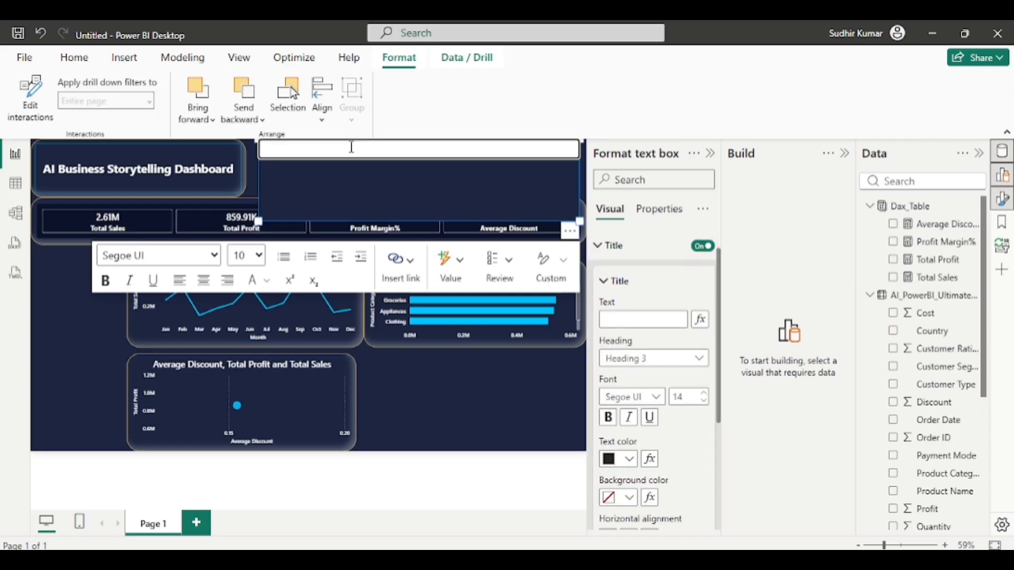
{"action": "type", "text": "Executive Insight Summary"}
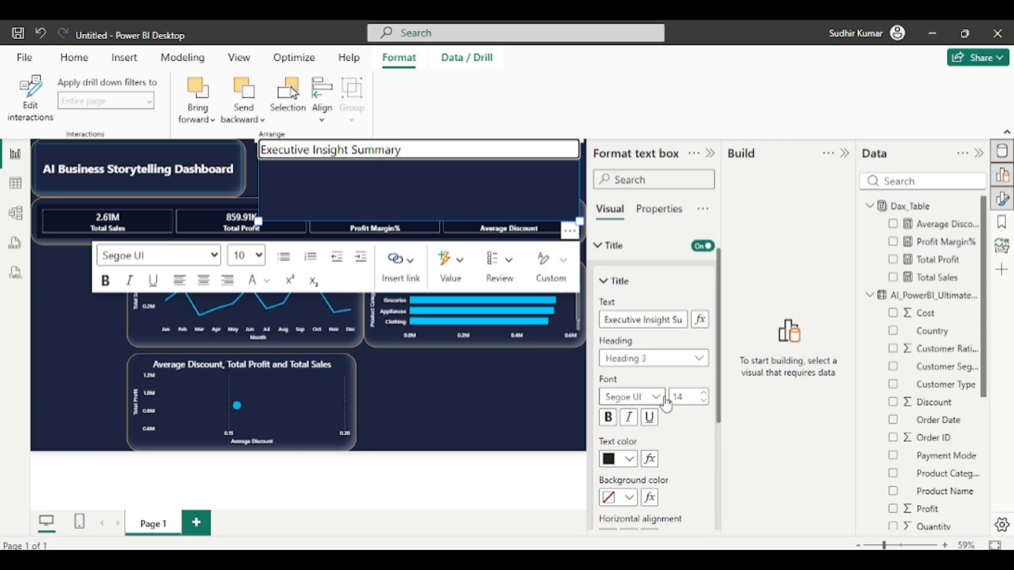
{"action": "left_click", "coordinate": [683, 395]}
{"action": "type", "text": "15"}
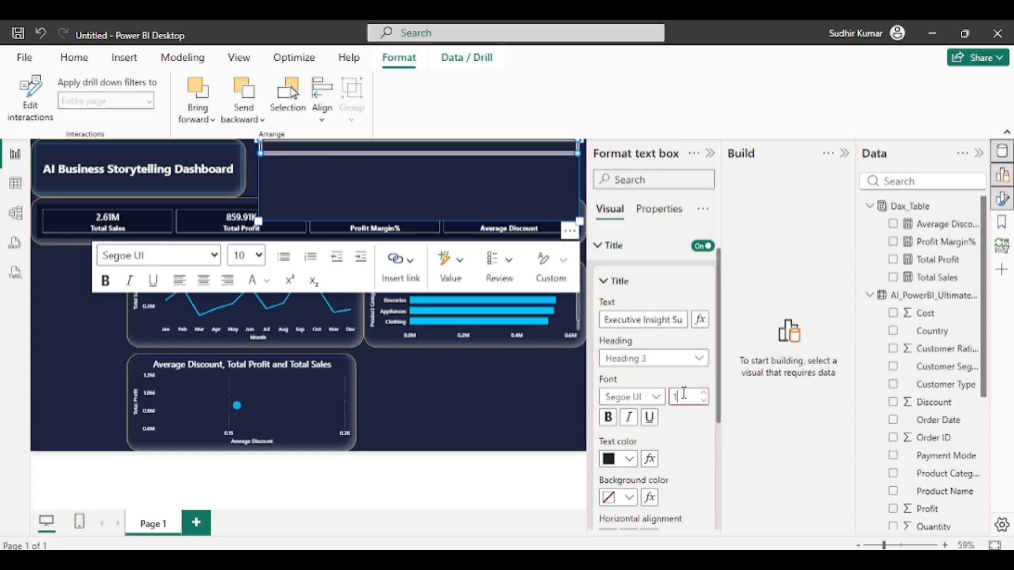
{"action": "left_click", "coordinate": [626, 460]}
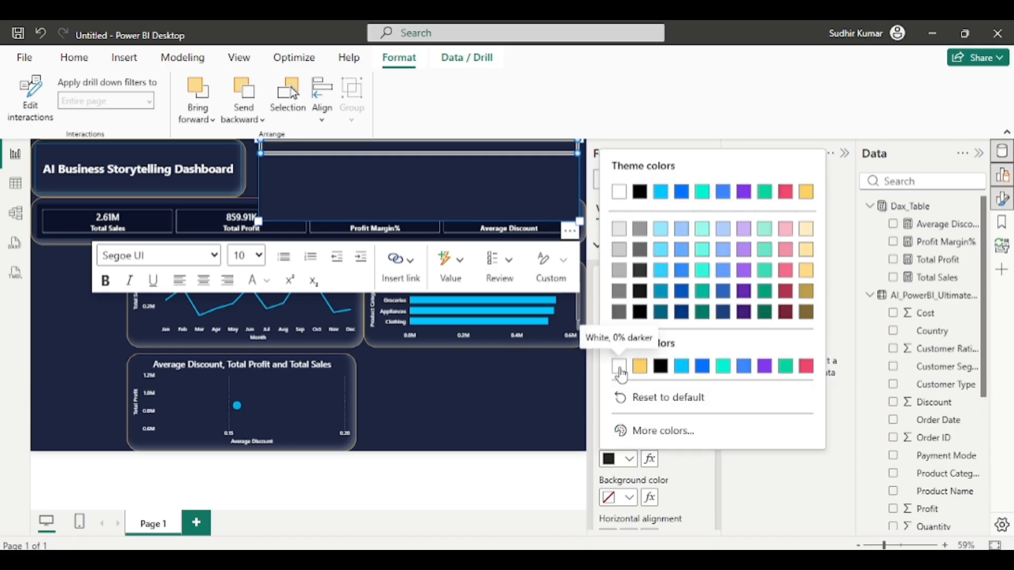
{"action": "left_click", "coordinate": [624, 364]}
{"action": "scroll", "coordinate": [650, 459], "scroll_direction": "down", "scroll_amount": 3}
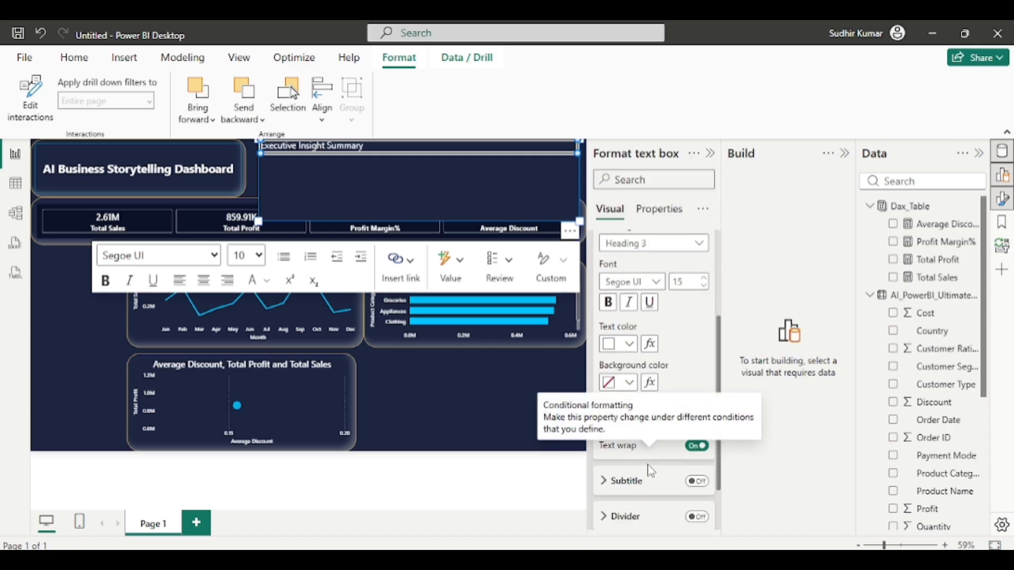
{"action": "left_click", "coordinate": [629, 412]}
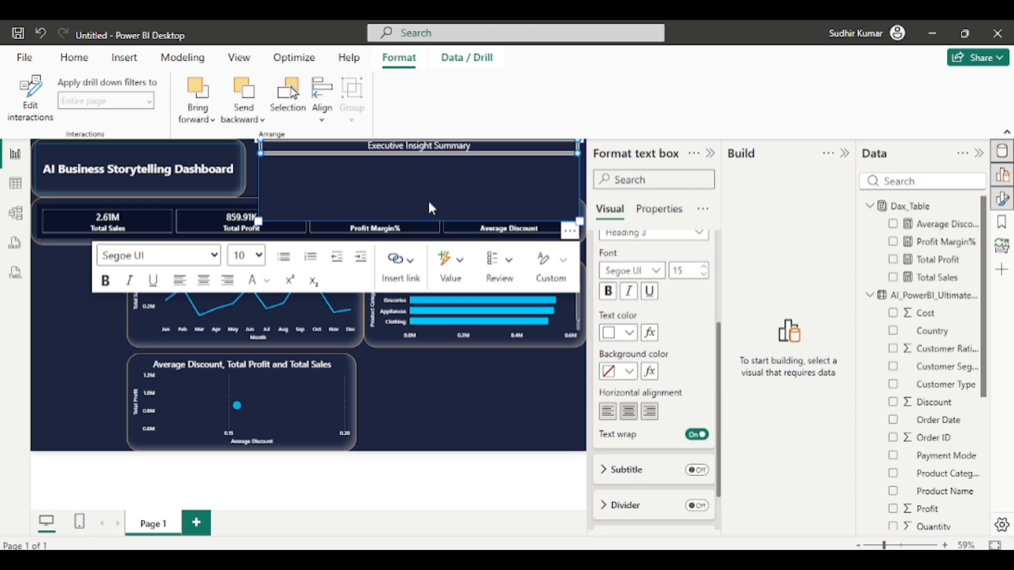
{"action": "left_click", "coordinate": [271, 166]}
{"action": "left_click", "coordinate": [490, 395]}
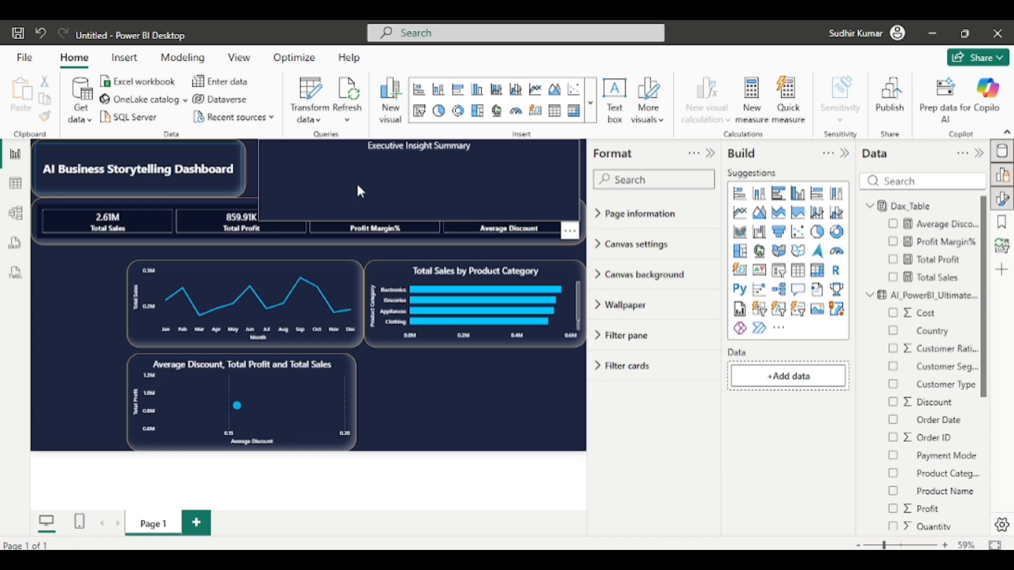
Step: Copy ChatGPT's summary from "Key Insight" through "Recommendation" and paste it into the text box in Power BI
{"action": "left_click", "coordinate": [309, 179]}
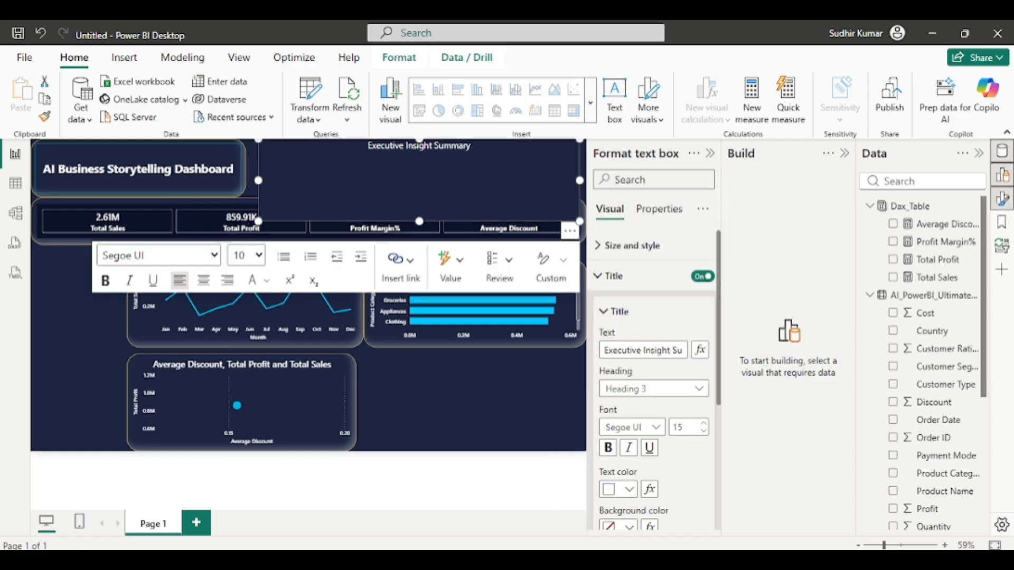
{"action": "left_click", "coordinate": [569, 560]}
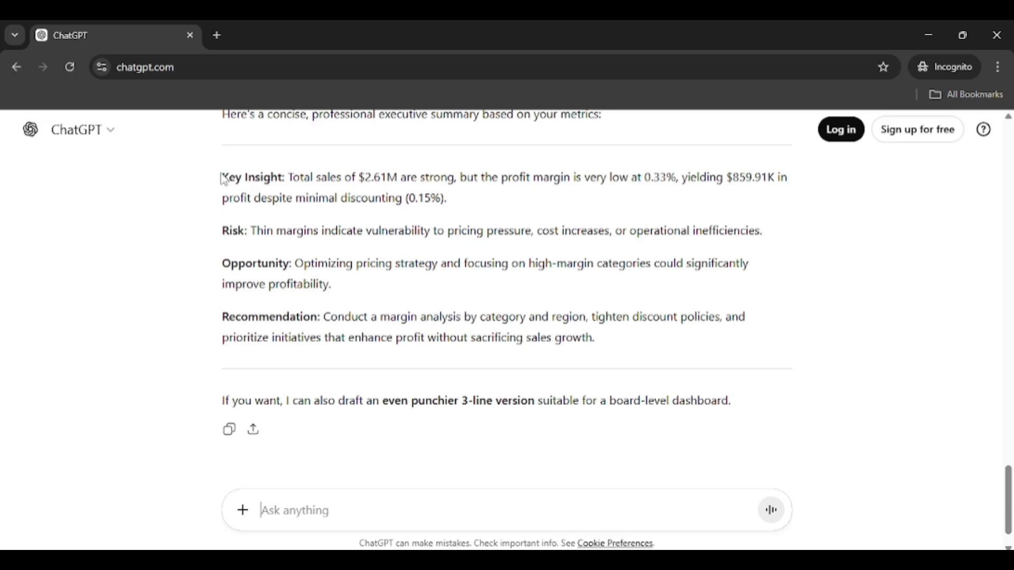
{"action": "left_click_drag", "start_coordinate": [224, 179], "coordinate": [598, 343]}
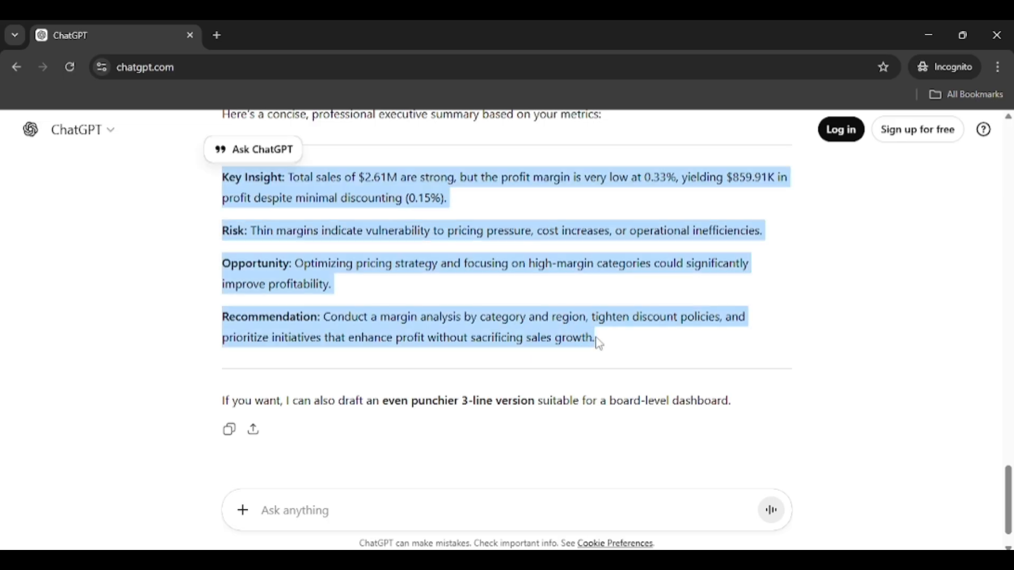
{"action": "mouse_move", "coordinate": [688, 561]}
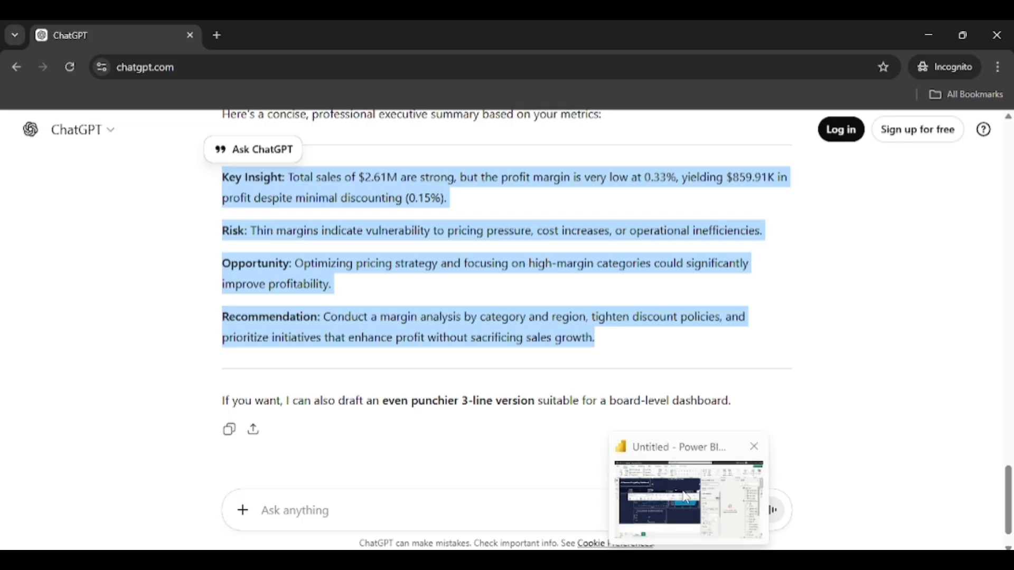
{"action": "left_click", "coordinate": [686, 496]}
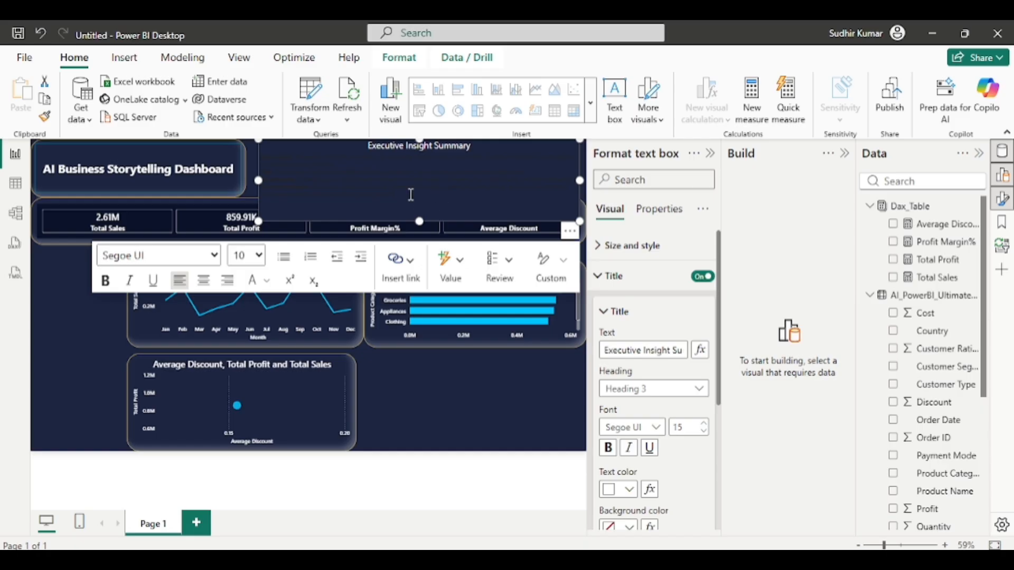
Step: Set all of the pasted summary text to font size 14 and bold
{"action": "left_click_drag", "start_coordinate": [410, 195], "coordinate": [302, 155]}
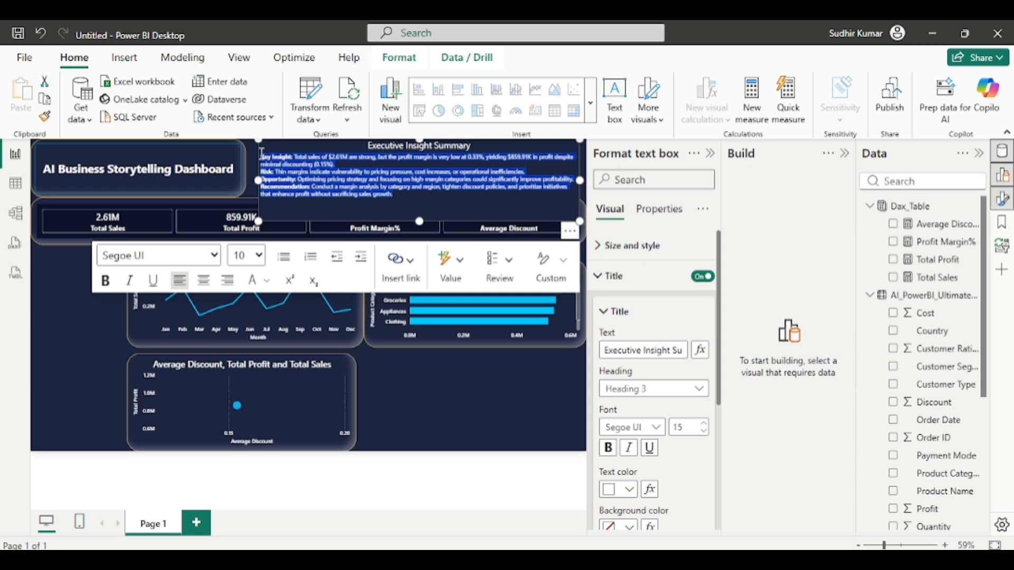
{"action": "left_click", "coordinate": [259, 255]}
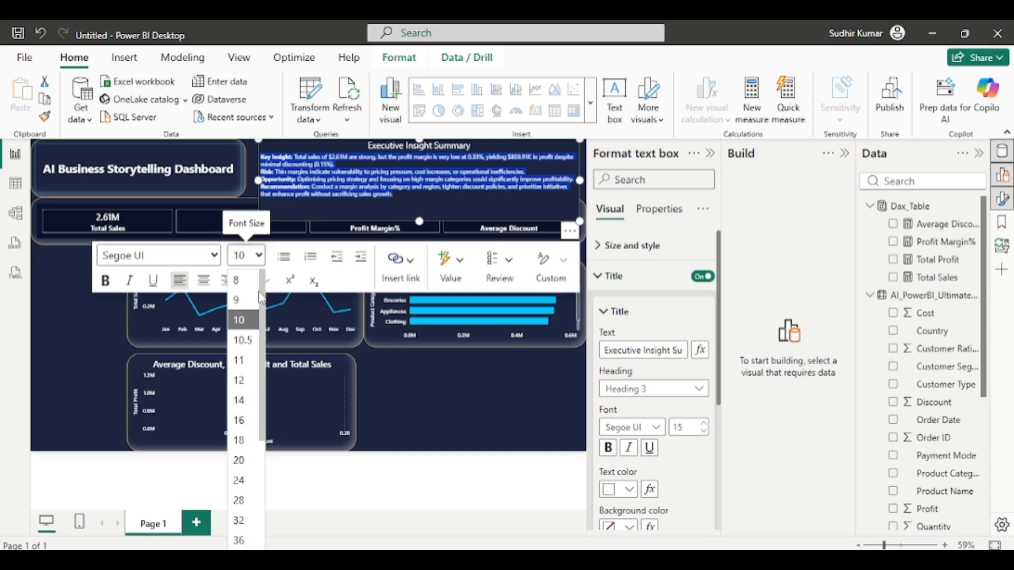
{"action": "left_click", "coordinate": [242, 405]}
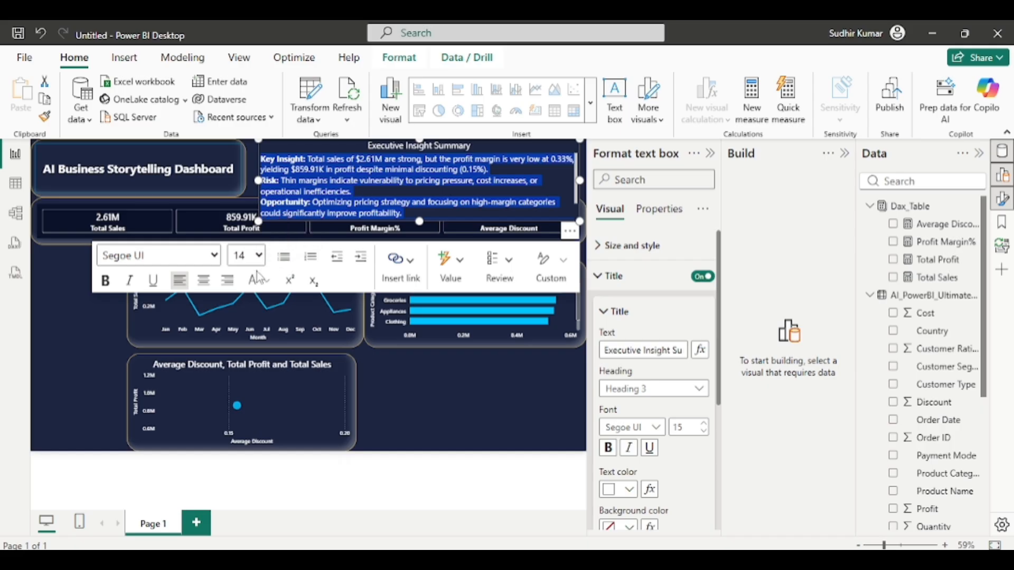
{"action": "left_click", "coordinate": [105, 280]}
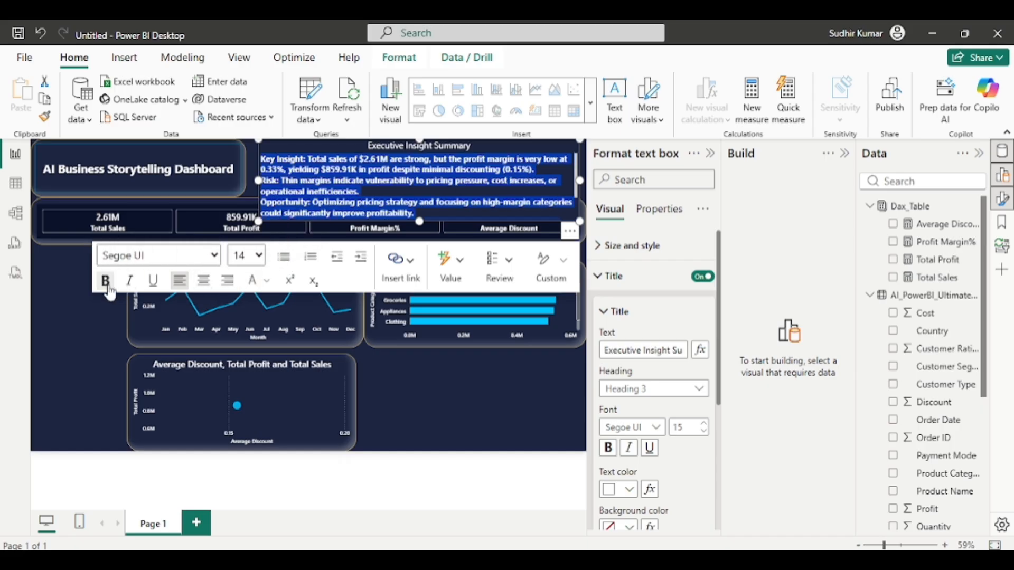
Step: Try to change the summary text's font color to white
{"action": "left_click", "coordinate": [269, 284]}
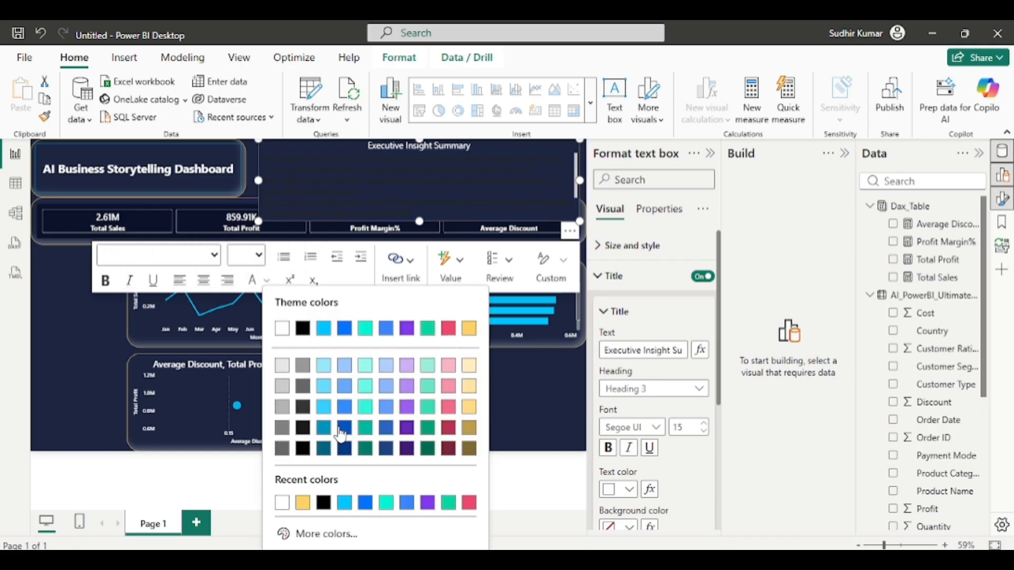
{"action": "left_click", "coordinate": [283, 503]}
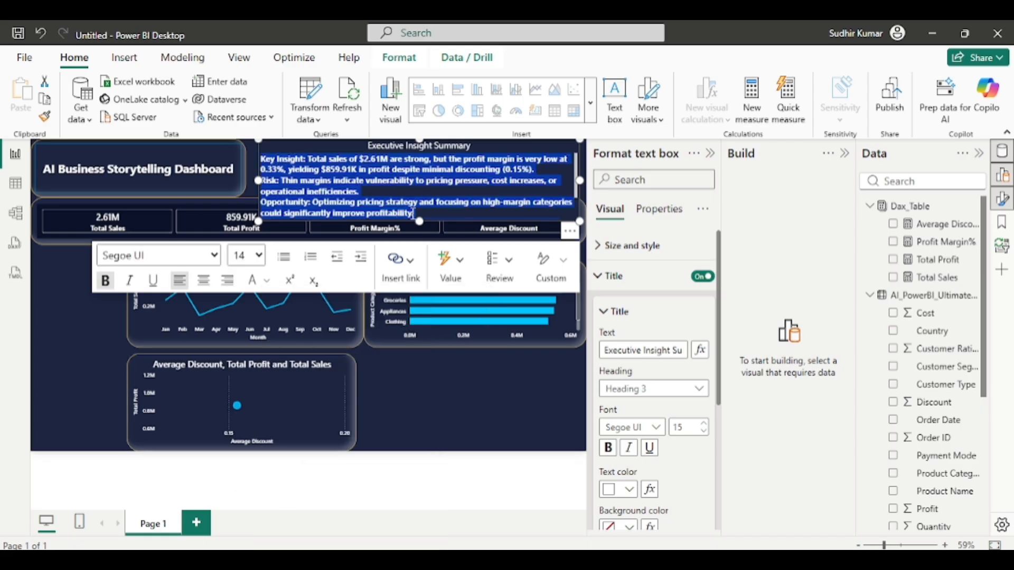
{"action": "left_click", "coordinate": [370, 188]}
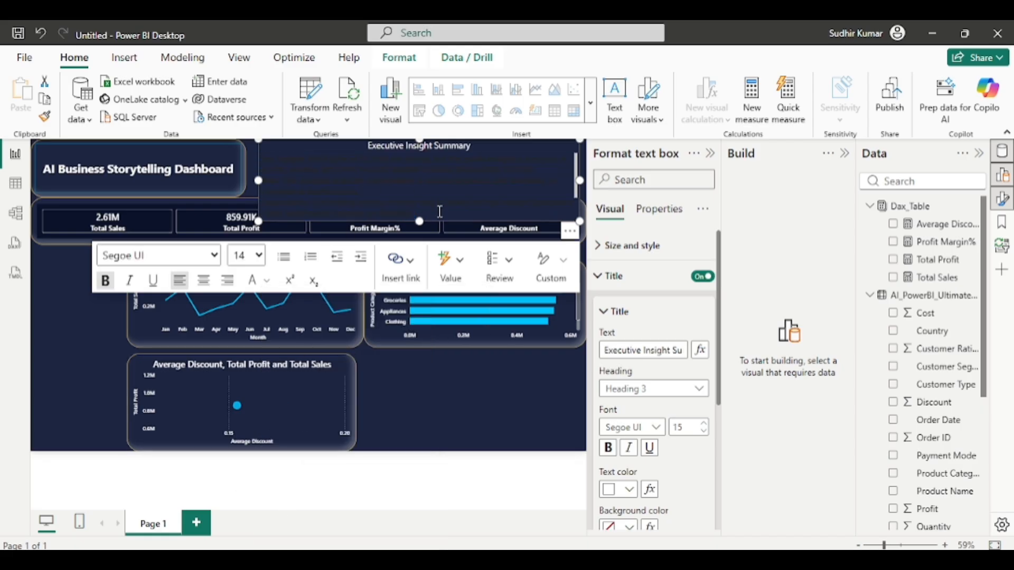
Step: Color the visible summary text, from "Key Insight" to "could significantly improve profitability.", turquoise
{"action": "left_click_drag", "start_coordinate": [441, 212], "coordinate": [267, 160]}
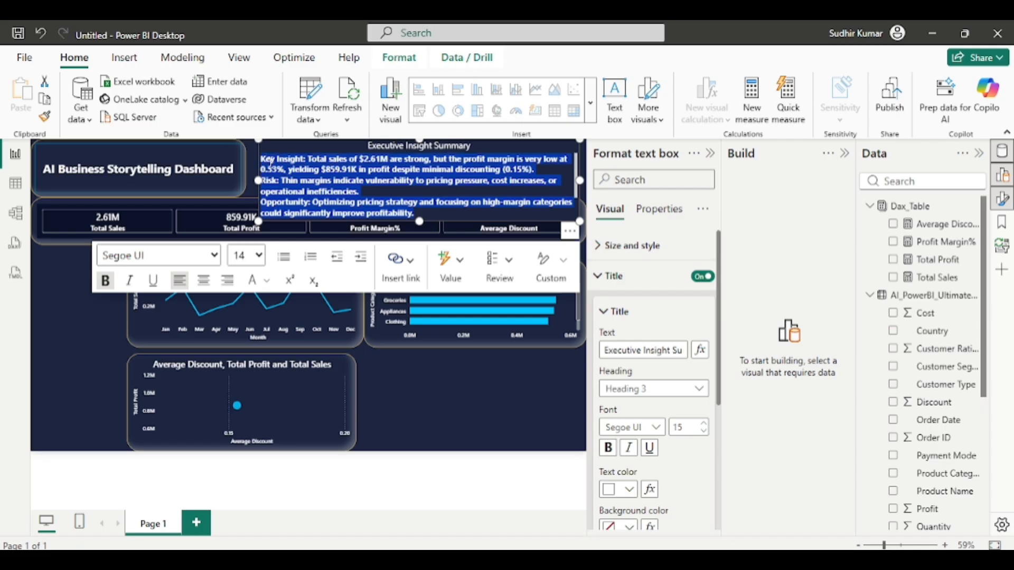
{"action": "left_click", "coordinate": [267, 280]}
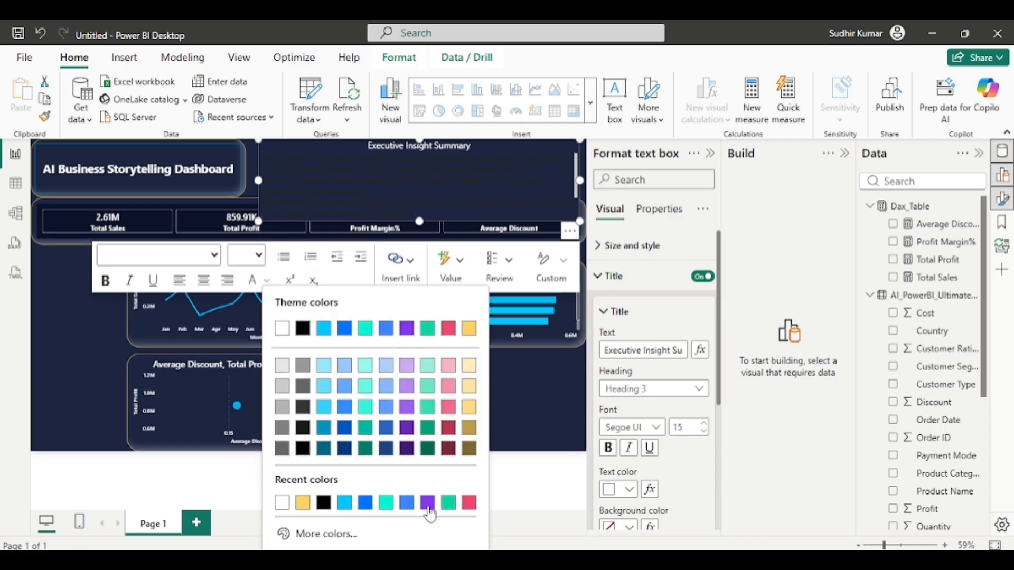
{"action": "left_click", "coordinate": [388, 506]}
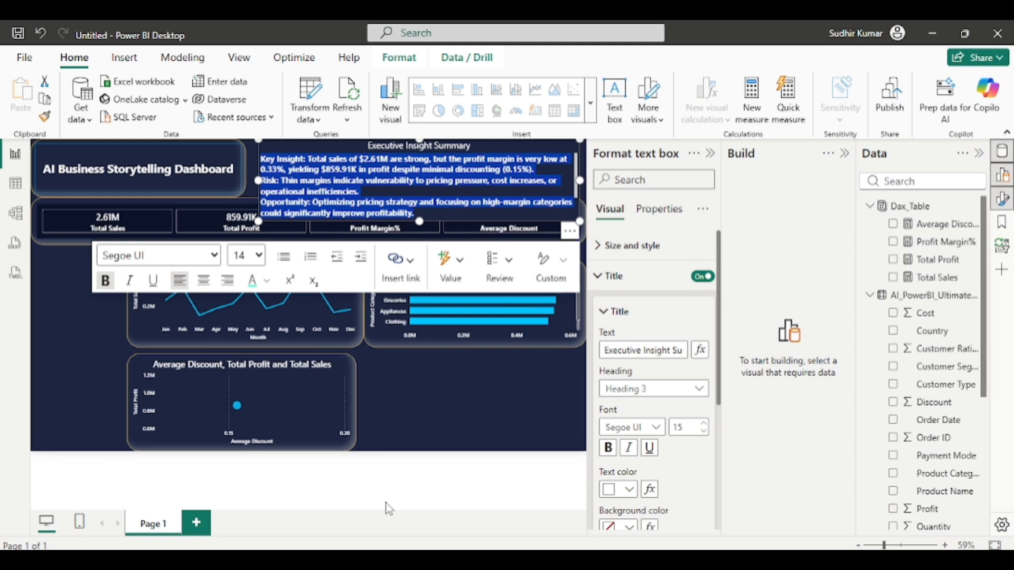
{"action": "left_click", "coordinate": [469, 423]}
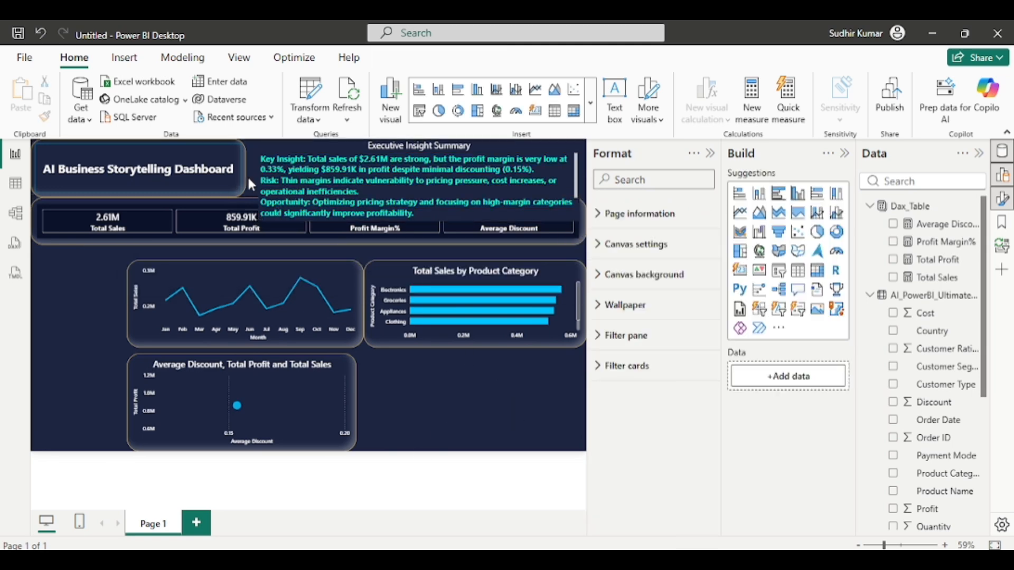
Step: Fit the summary text box against the title banner and above the KPI row, and color its Recommendation paragraph turquoise
{"action": "left_click", "coordinate": [275, 144]}
{"action": "left_click_drag", "start_coordinate": [259, 220], "coordinate": [247, 199]}
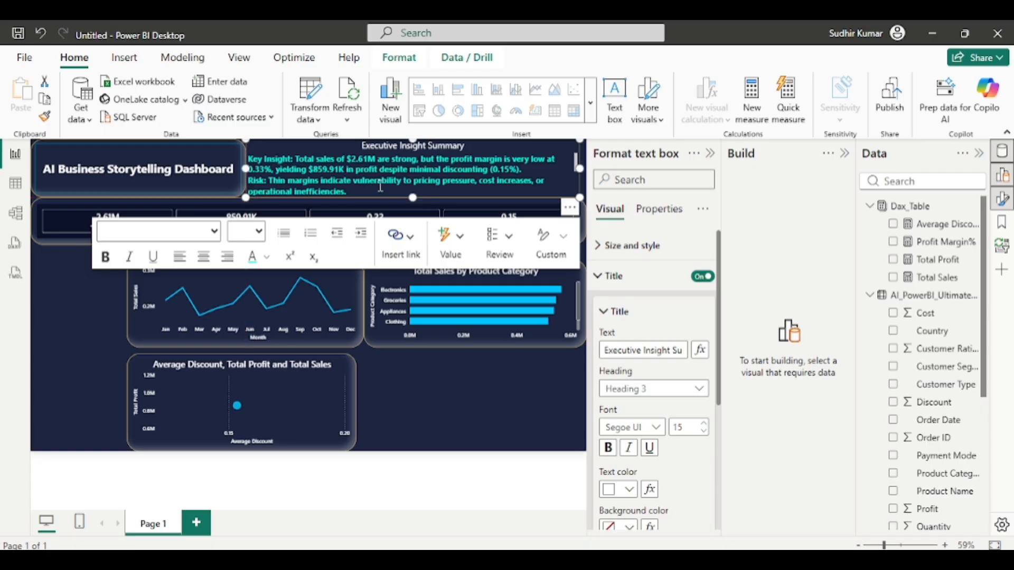
{"action": "scroll", "coordinate": [380, 186], "scroll_direction": "down", "scroll_amount": 3}
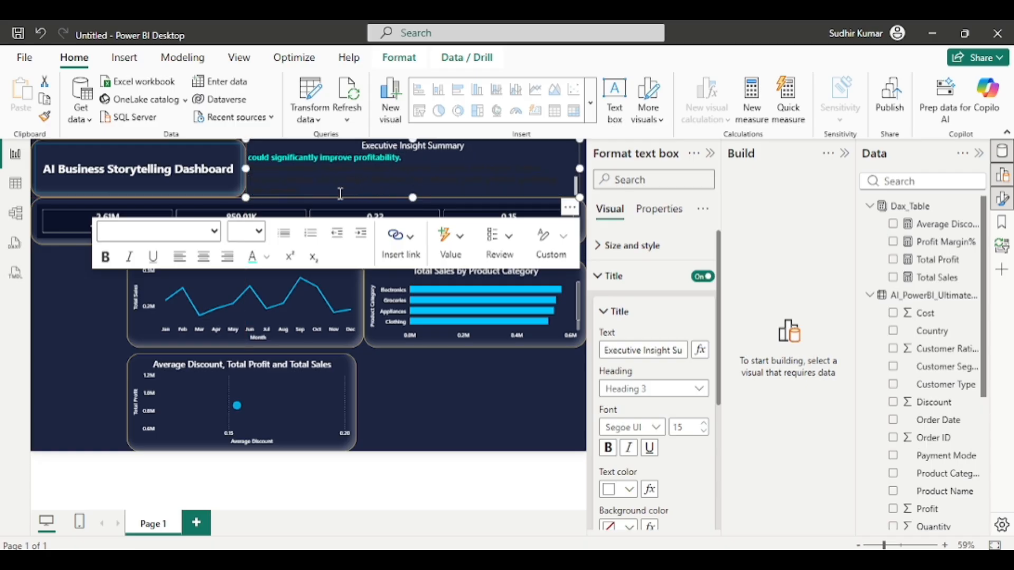
{"action": "left_click_drag", "start_coordinate": [317, 188], "coordinate": [249, 168]}
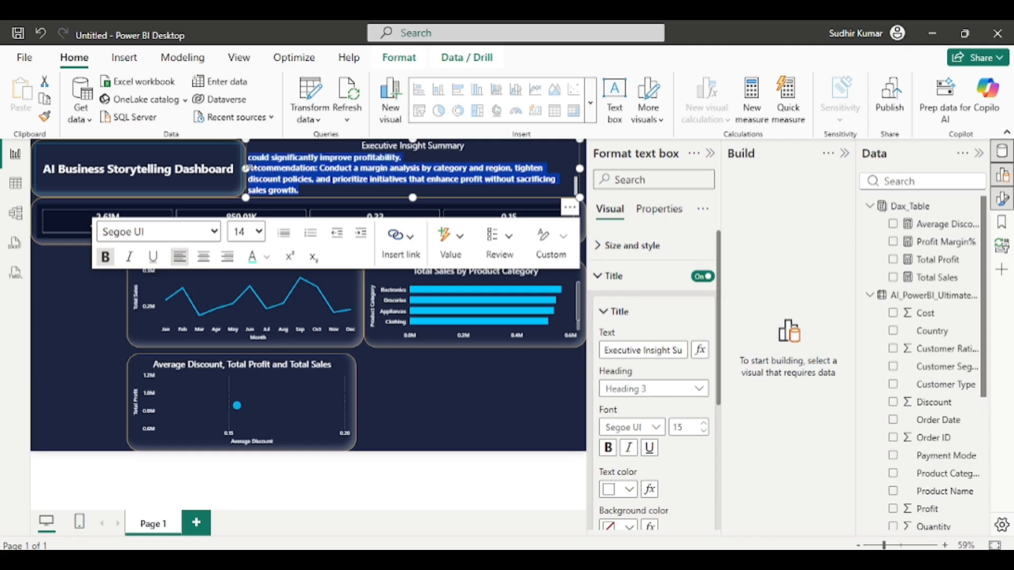
{"action": "left_click", "coordinate": [253, 257]}
{"action": "left_click", "coordinate": [337, 184]}
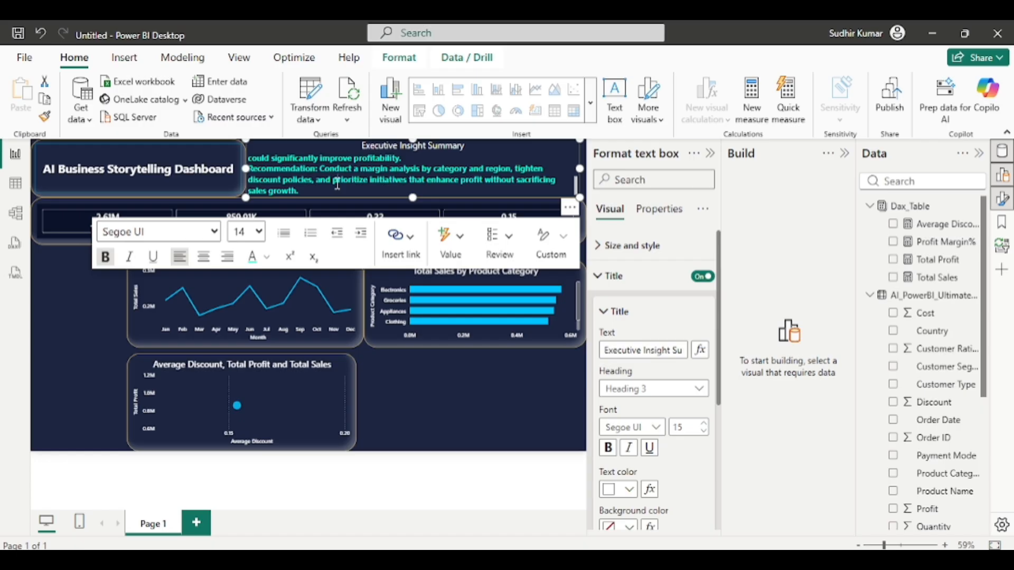
Step: Color the "Key Insight:" label in the summary text box pinkish red
{"action": "scroll", "coordinate": [337, 184], "scroll_direction": "up", "scroll_amount": 6}
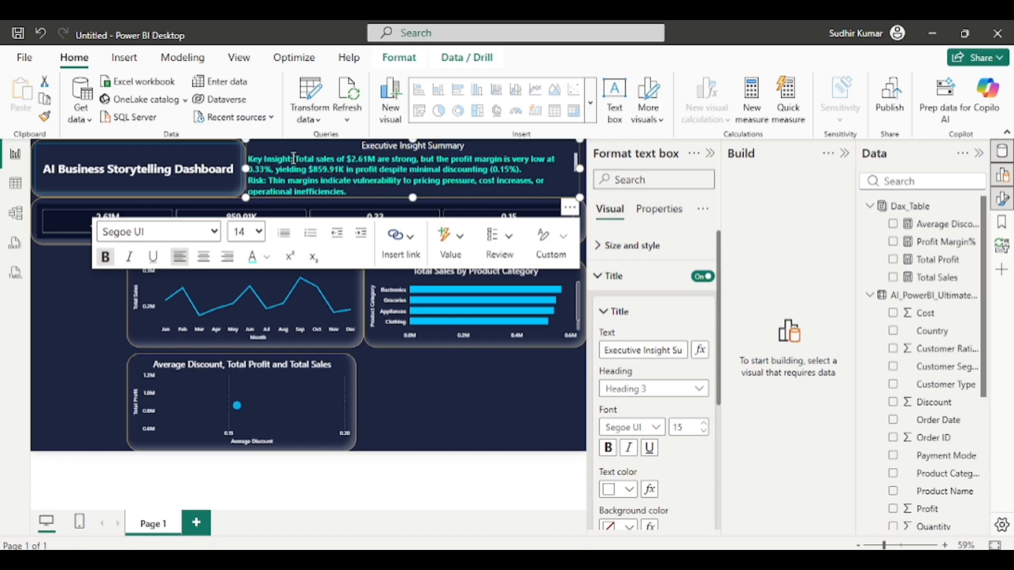
{"action": "left_click_drag", "start_coordinate": [293, 159], "coordinate": [250, 163]}
{"action": "left_click", "coordinate": [267, 258]}
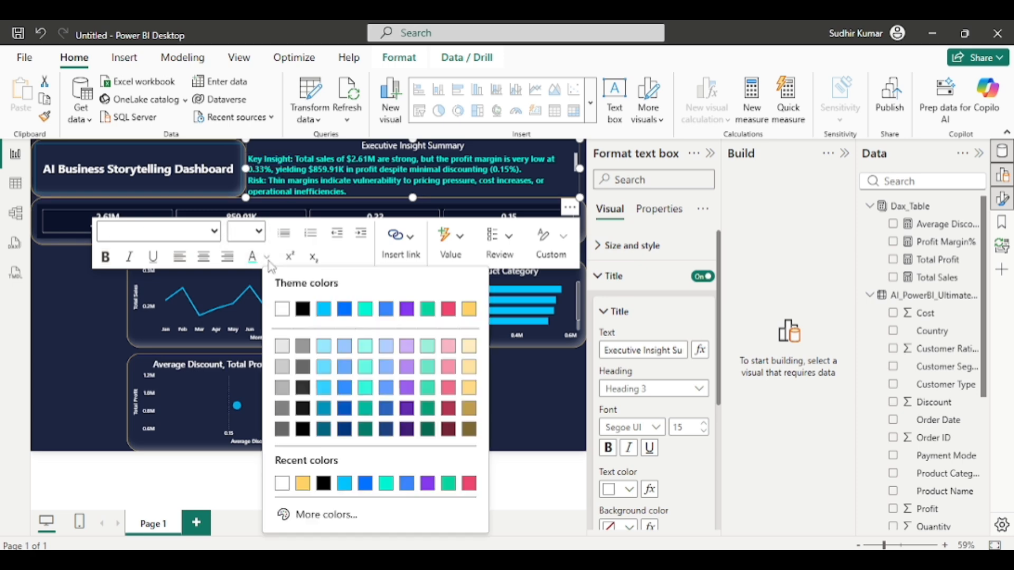
{"action": "left_click", "coordinate": [469, 484]}
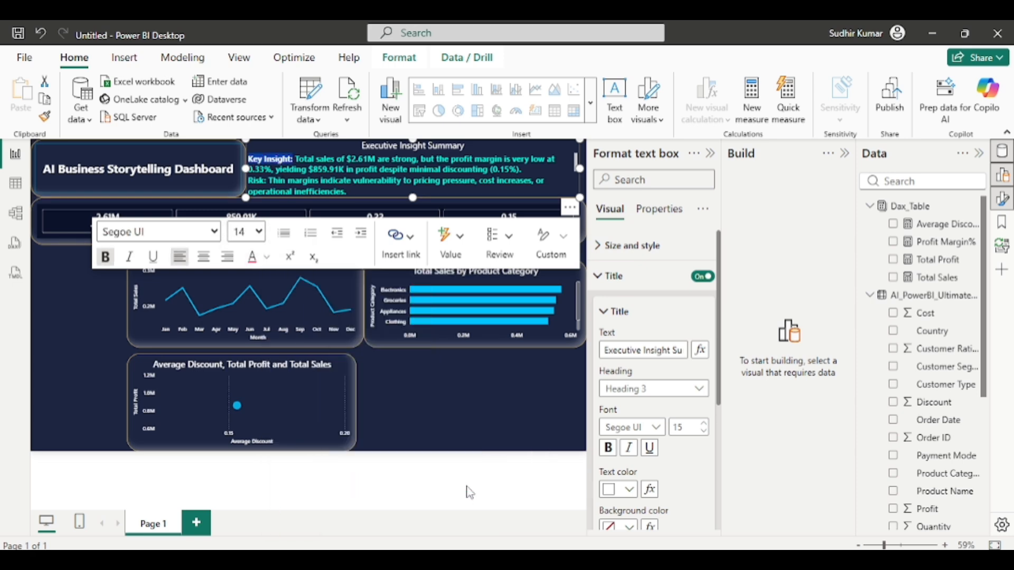
{"action": "left_click", "coordinate": [338, 158]}
Step: Color the "Risk:", "Opportunity:" and "Recommendation:" labels in the summary text the same pinkish red
{"action": "scroll", "coordinate": [321, 173], "scroll_direction": "down", "scroll_amount": 1}
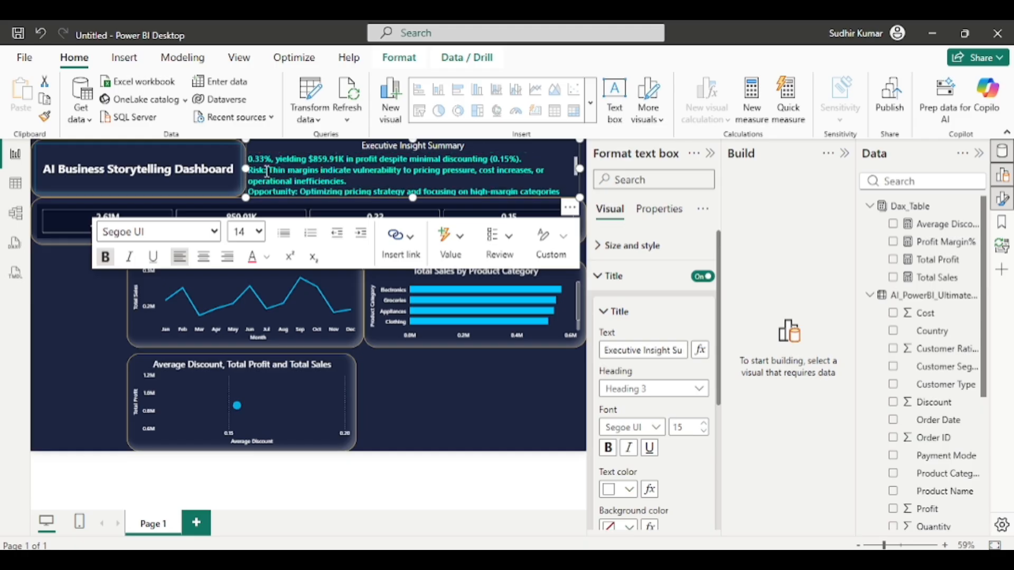
{"action": "left_click_drag", "start_coordinate": [267, 172], "coordinate": [247, 171]}
{"action": "scroll", "coordinate": [307, 183], "scroll_direction": "down", "scroll_amount": 2}
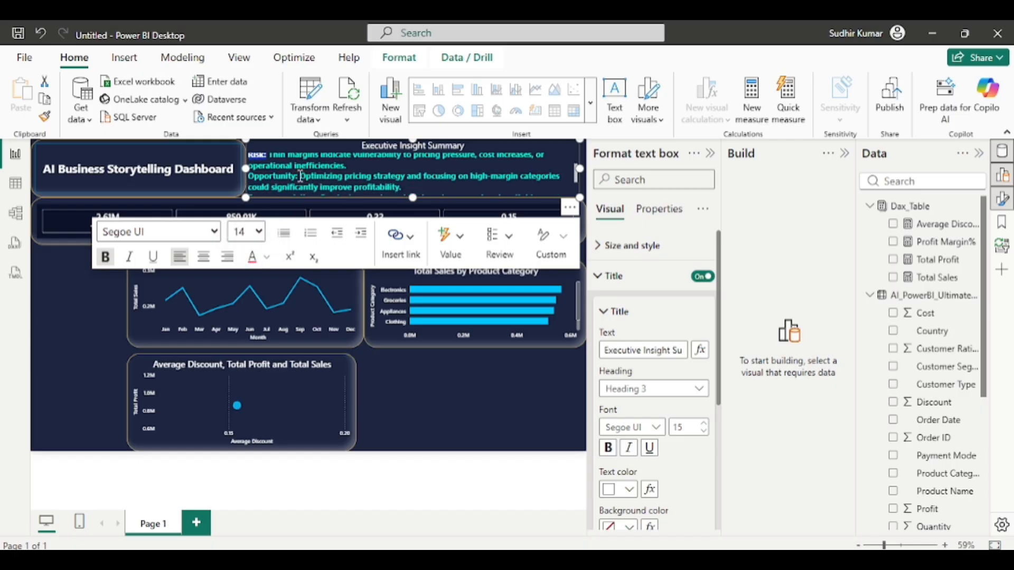
{"action": "left_click_drag", "start_coordinate": [299, 176], "coordinate": [252, 178]}
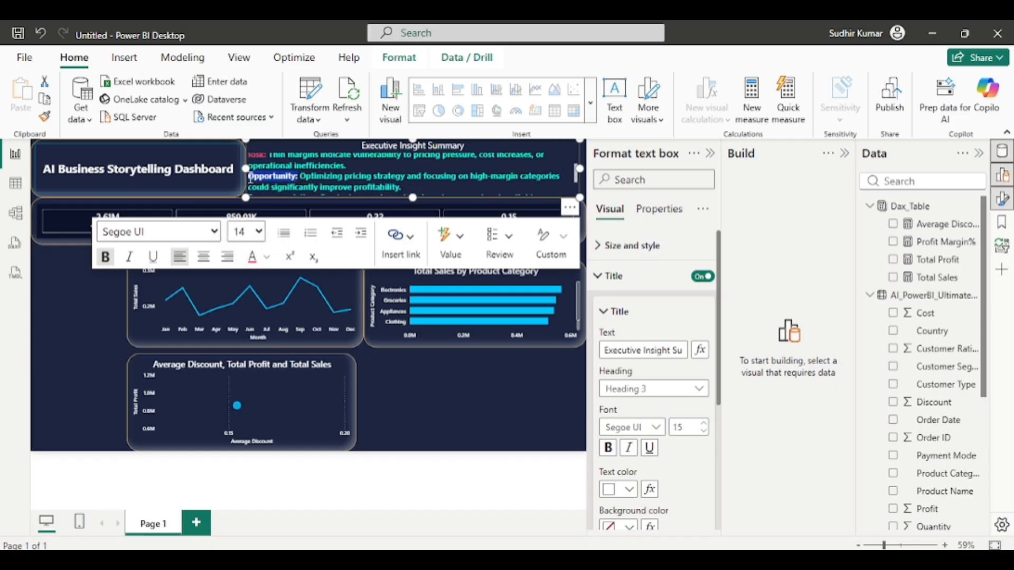
{"action": "scroll", "coordinate": [308, 186], "scroll_direction": "down", "scroll_amount": 2}
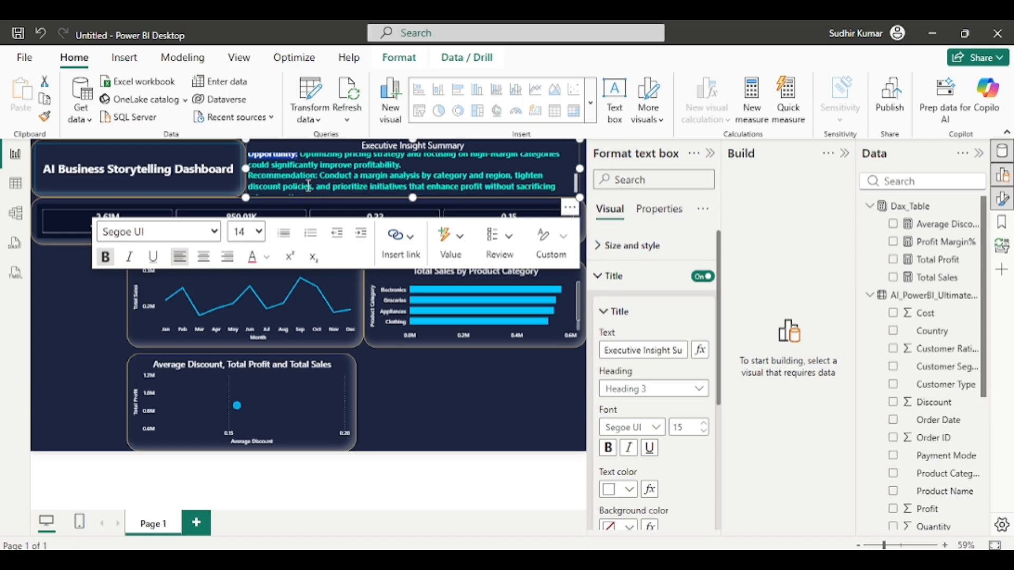
{"action": "scroll", "coordinate": [308, 185], "scroll_direction": "down", "scroll_amount": 1}
{"action": "left_click_drag", "start_coordinate": [321, 172], "coordinate": [248, 172]}
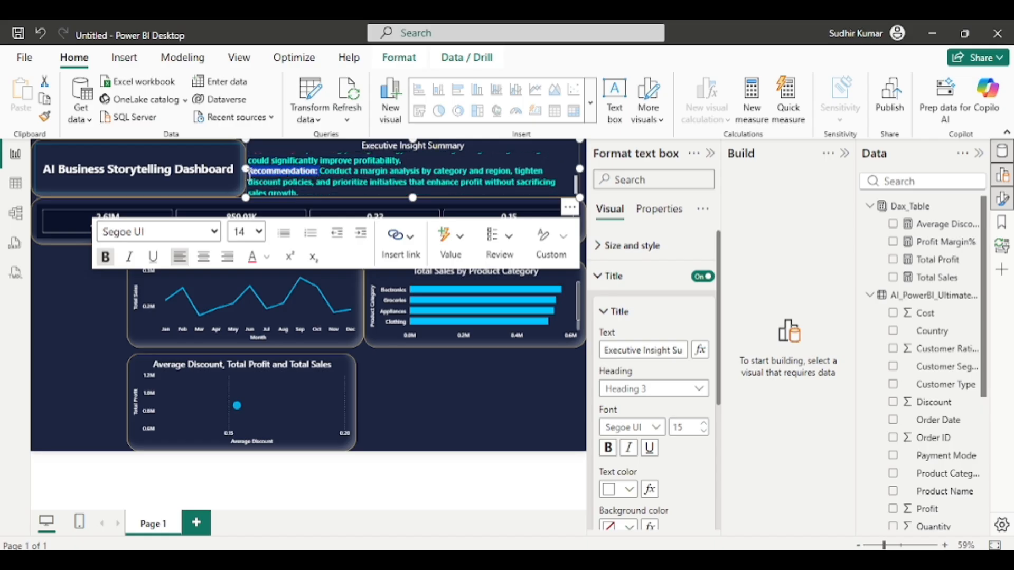
{"action": "left_click", "coordinate": [391, 175]}
{"action": "scroll", "coordinate": [393, 176], "scroll_direction": "up", "scroll_amount": 5}
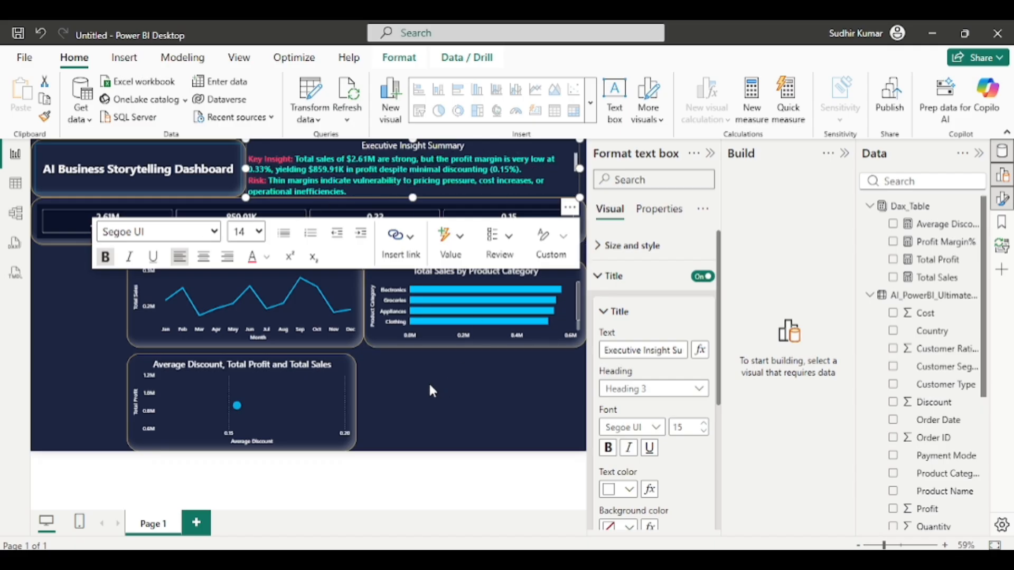
Step: Copy the title banner's formatting onto the executive insight text box with Format Painter
{"action": "left_click", "coordinate": [47, 166]}
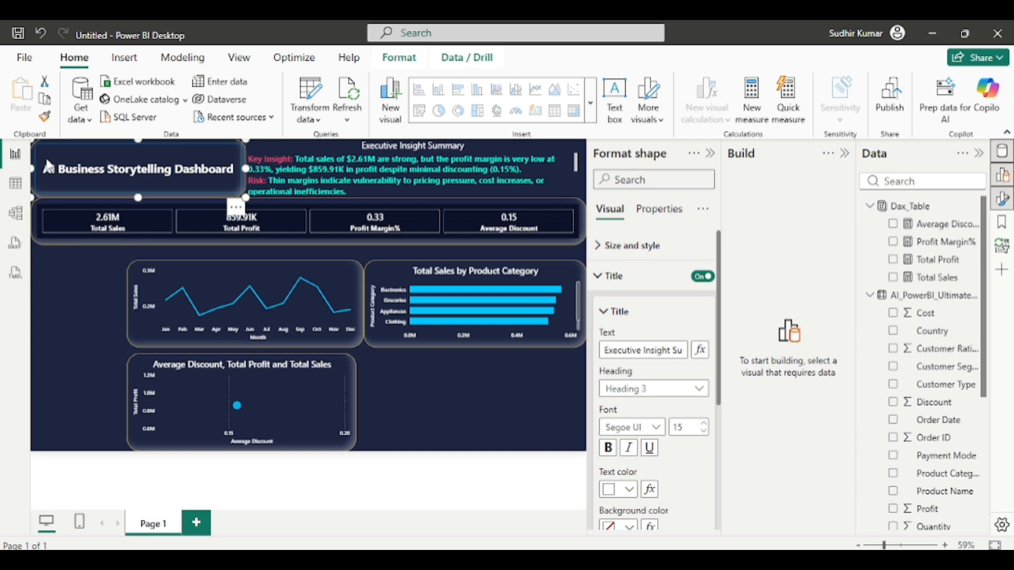
{"action": "left_click", "coordinate": [45, 116]}
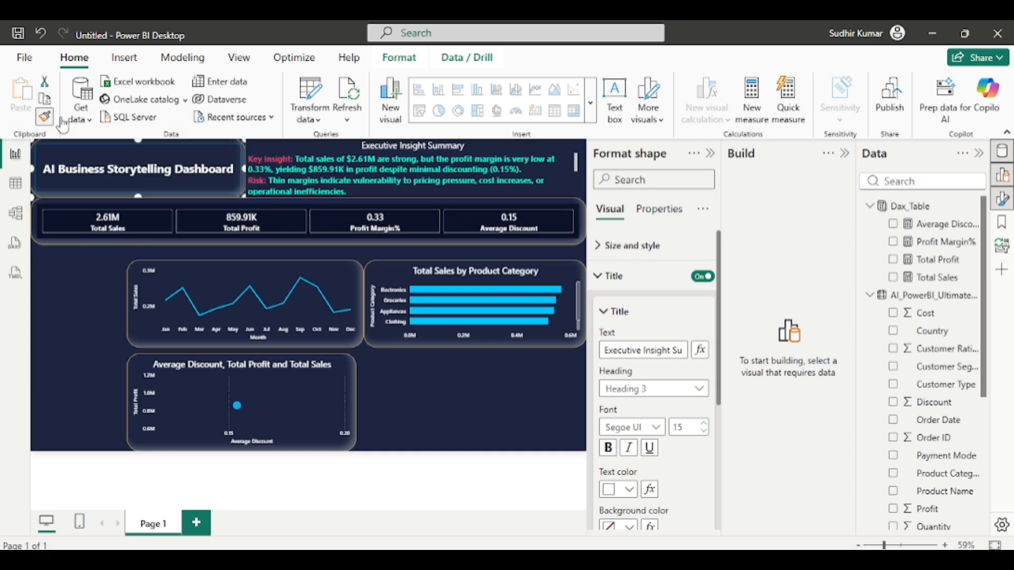
{"action": "left_click", "coordinate": [308, 168]}
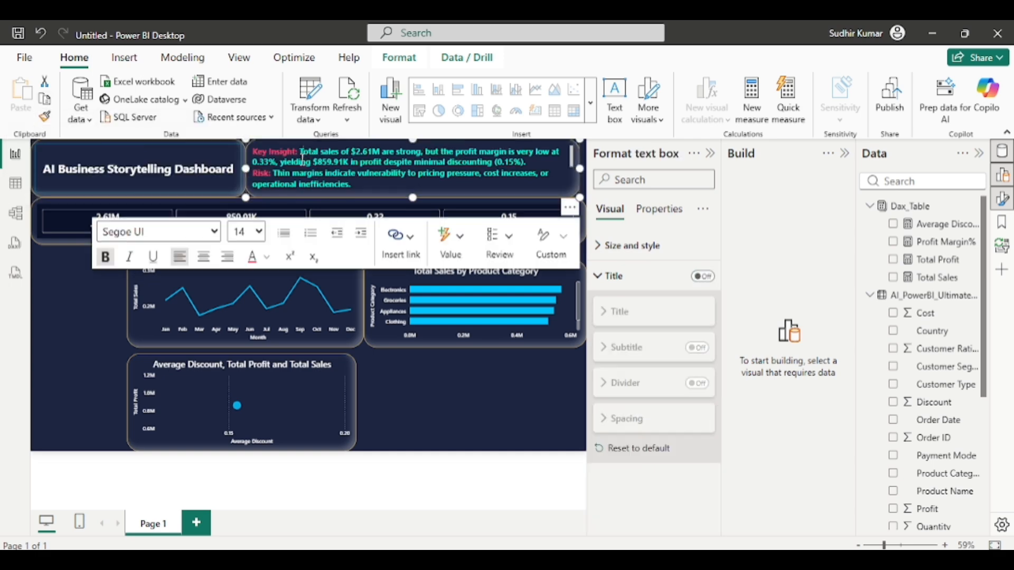
{"action": "left_click", "coordinate": [452, 417]}
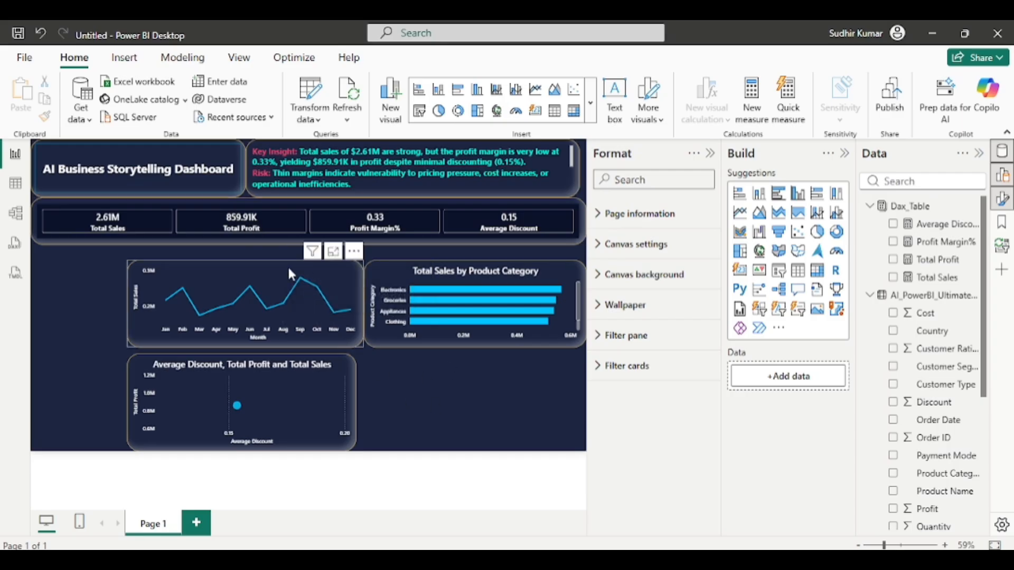
Step: Extend the upper edges of the monthly sales line chart and the product category bar chart up to the KPI row
{"action": "left_click", "coordinate": [242, 265]}
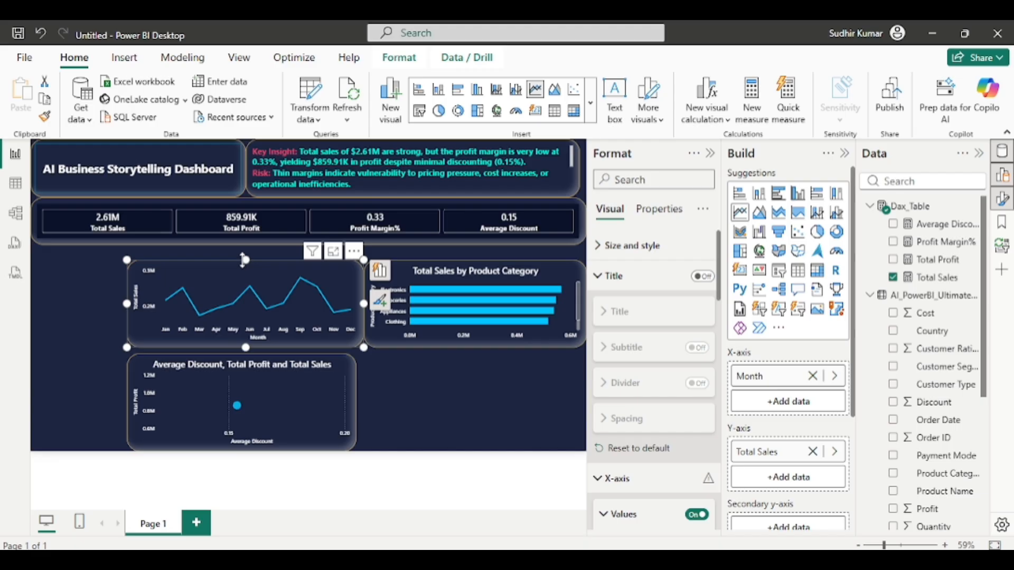
{"action": "left_click_drag", "start_coordinate": [243, 260], "coordinate": [245, 245]}
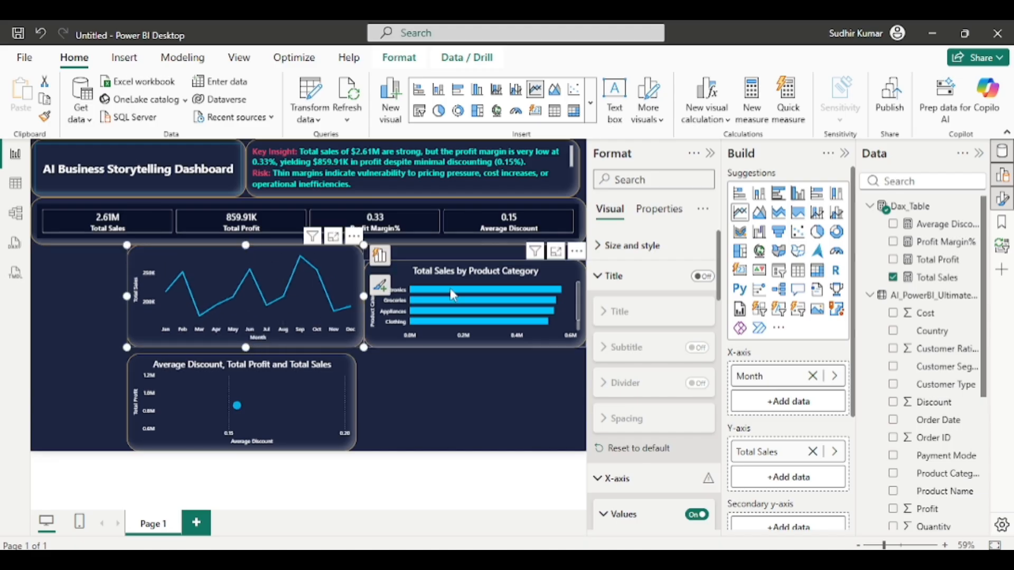
{"action": "left_click", "coordinate": [475, 266]}
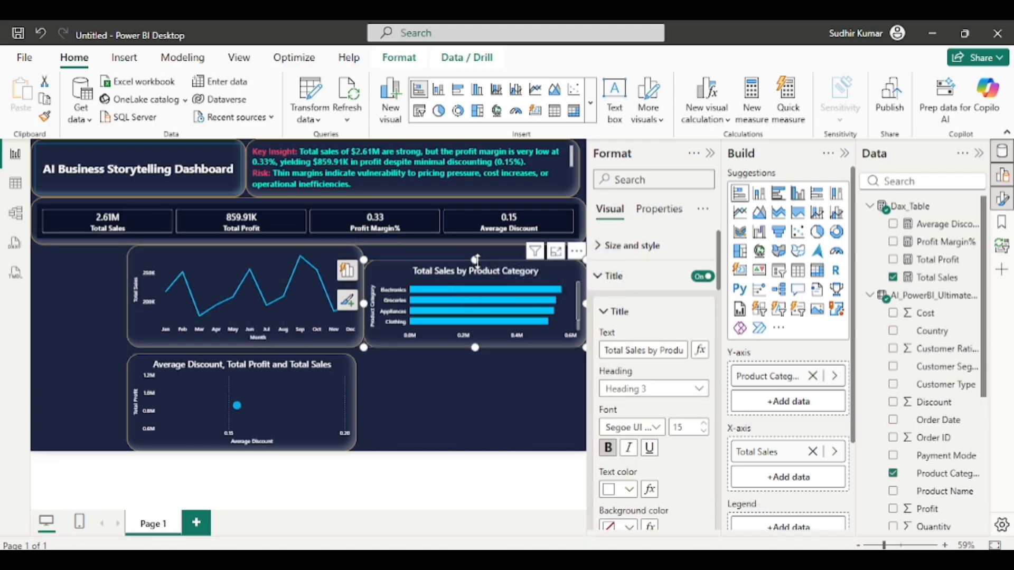
{"action": "left_click_drag", "start_coordinate": [475, 260], "coordinate": [475, 245]}
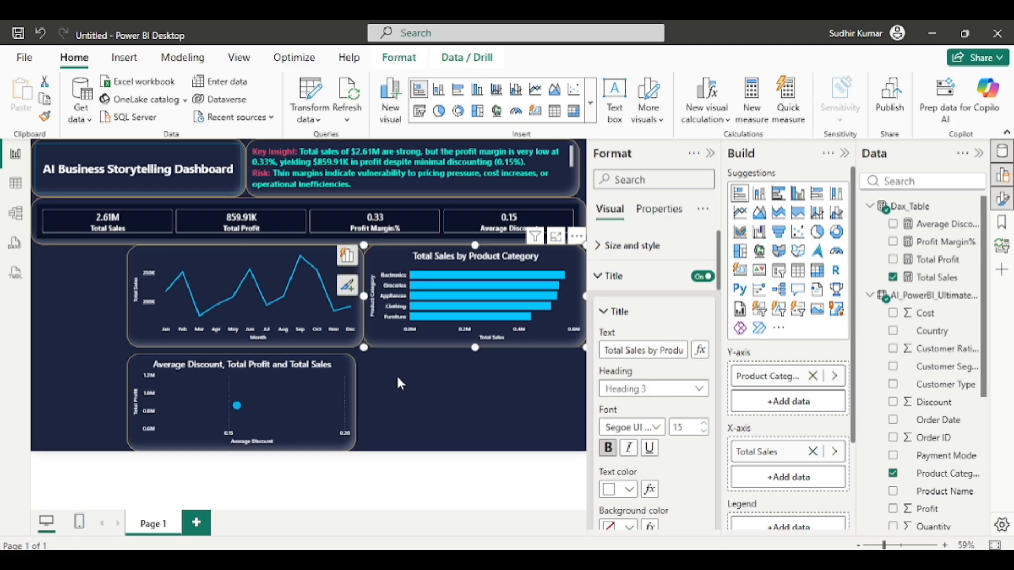
{"action": "left_click", "coordinate": [398, 377]}
Step: Enlarge the discount and profit scatter chart so it meets the line chart above and matches its width
{"action": "left_click", "coordinate": [237, 365]}
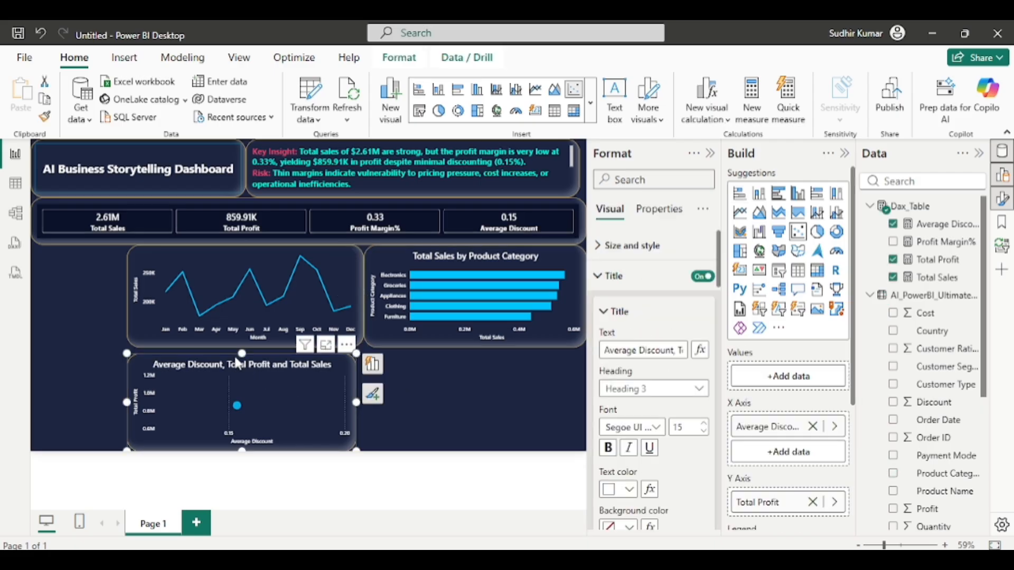
{"action": "left_click_drag", "start_coordinate": [242, 351], "coordinate": [242, 344]}
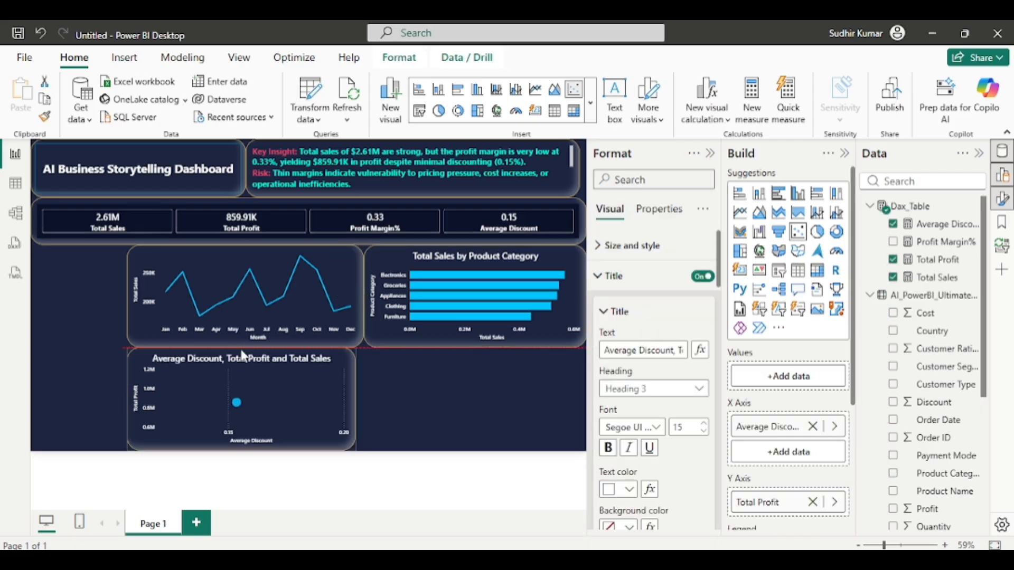
{"action": "left_click", "coordinate": [436, 386]}
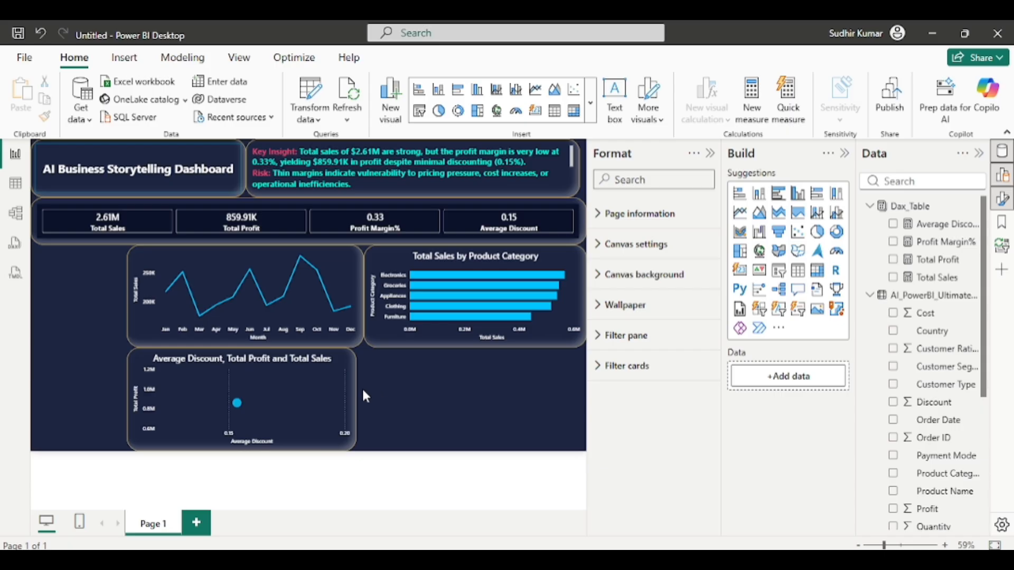
{"action": "left_click", "coordinate": [351, 399]}
{"action": "left_click_drag", "start_coordinate": [354, 399], "coordinate": [362, 399]}
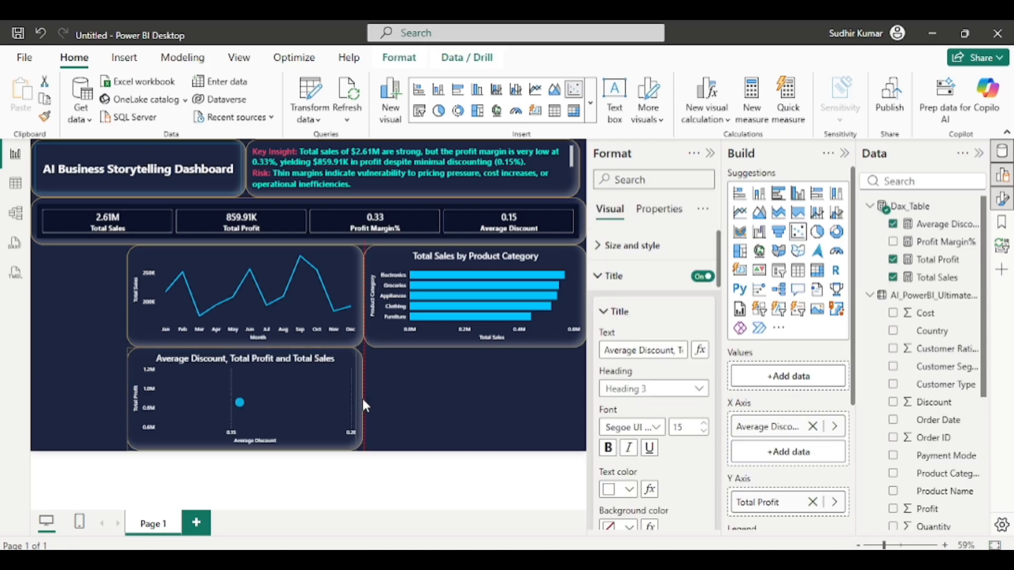
{"action": "left_click", "coordinate": [423, 400]}
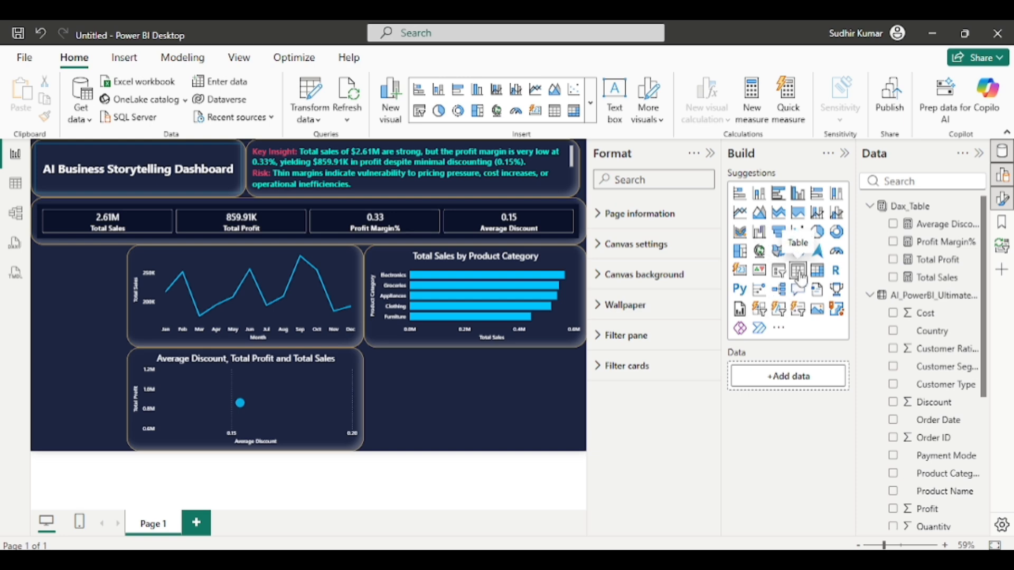
Step: Insert a table visual in the empty space below the product category bar chart and add Product Name to it
{"action": "left_click", "coordinate": [803, 275]}
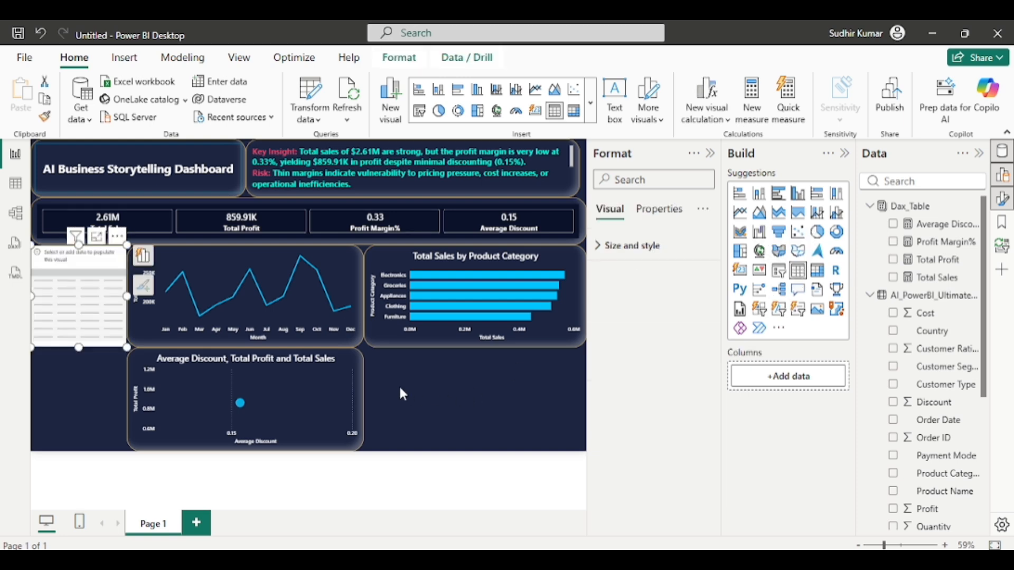
{"action": "left_click_drag", "start_coordinate": [78, 279], "coordinate": [595, 397]}
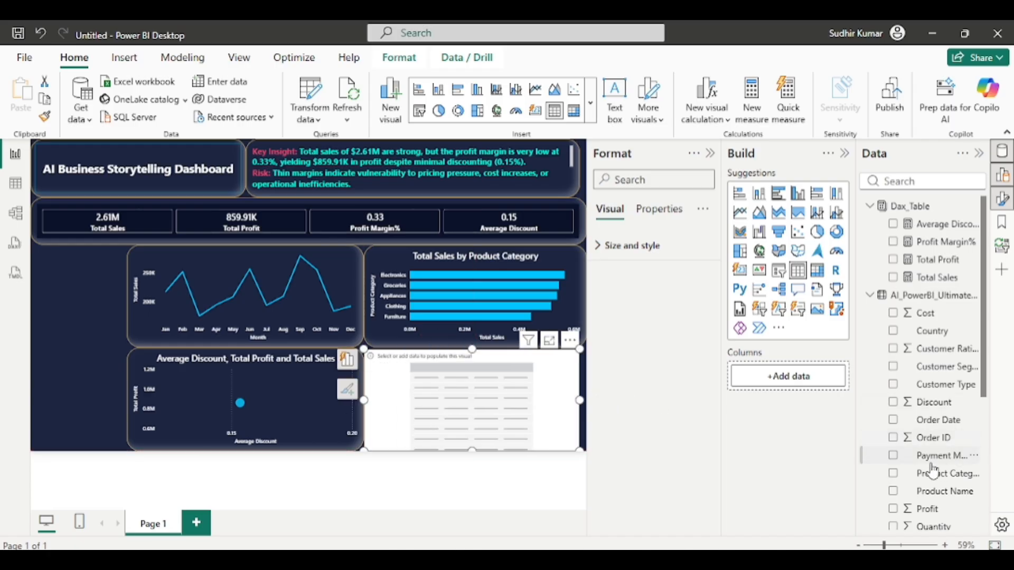
{"action": "scroll", "coordinate": [924, 472], "scroll_direction": "down", "scroll_amount": 1}
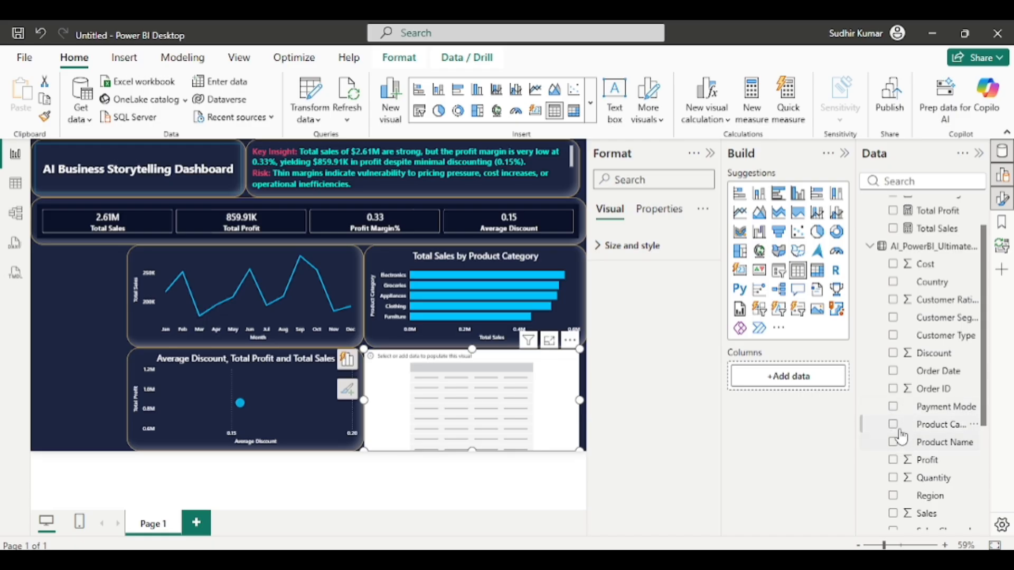
{"action": "left_click", "coordinate": [893, 444]}
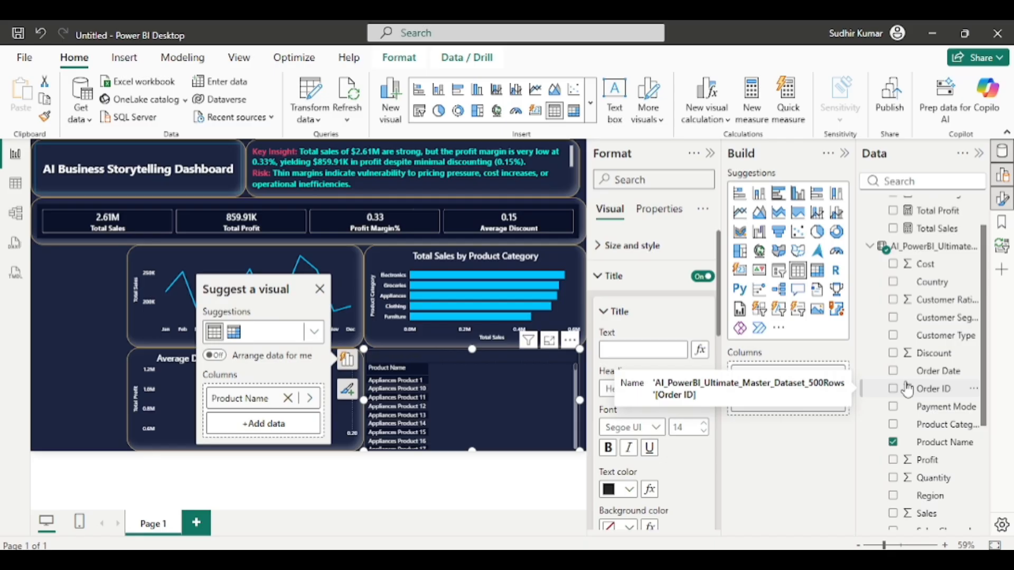
Step: Add Total Sales, Total Profit, Profit Margin%, Average Discount and Payment Mode as further columns of the table
{"action": "scroll", "coordinate": [902, 343], "scroll_direction": "up", "scroll_amount": 2}
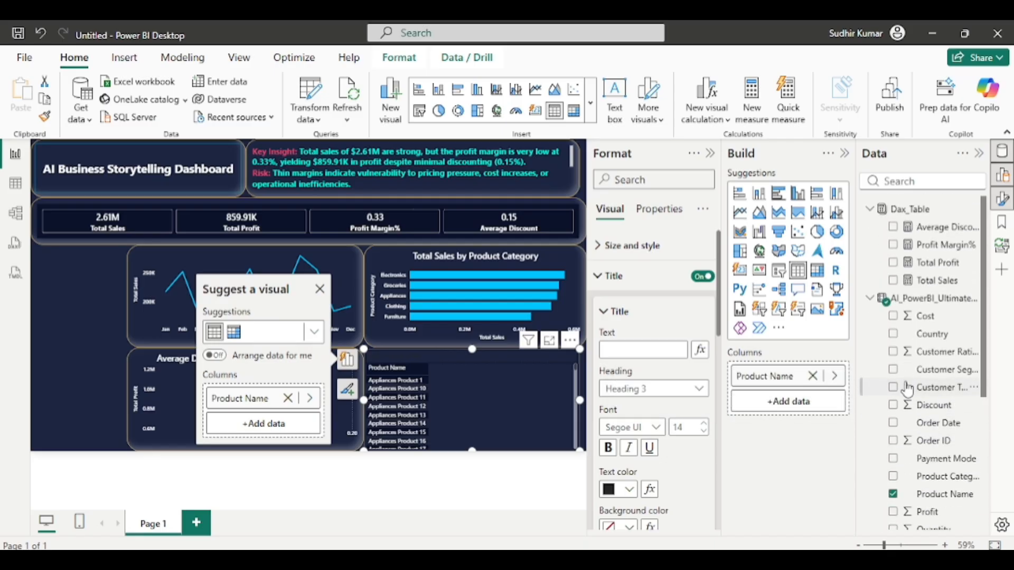
{"action": "left_click", "coordinate": [893, 278]}
{"action": "left_click", "coordinate": [893, 260]}
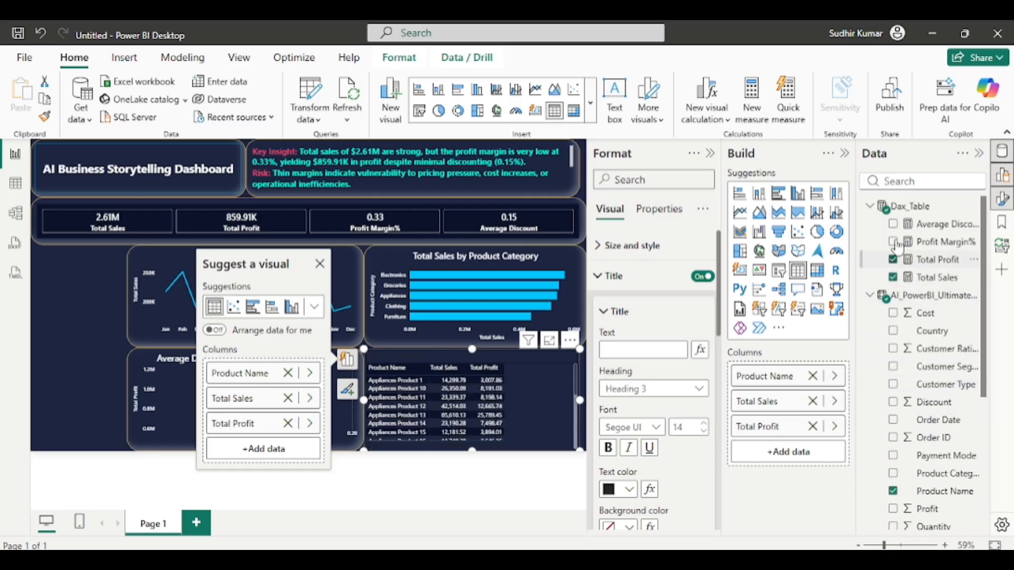
{"action": "left_click", "coordinate": [893, 243]}
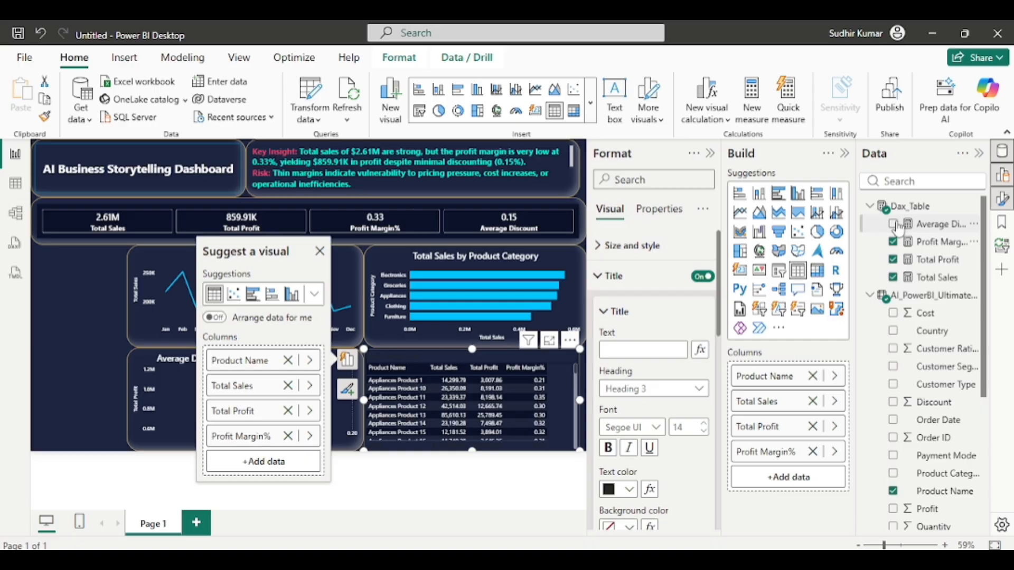
{"action": "left_click", "coordinate": [894, 225]}
{"action": "scroll", "coordinate": [909, 338], "scroll_direction": "down", "scroll_amount": 3}
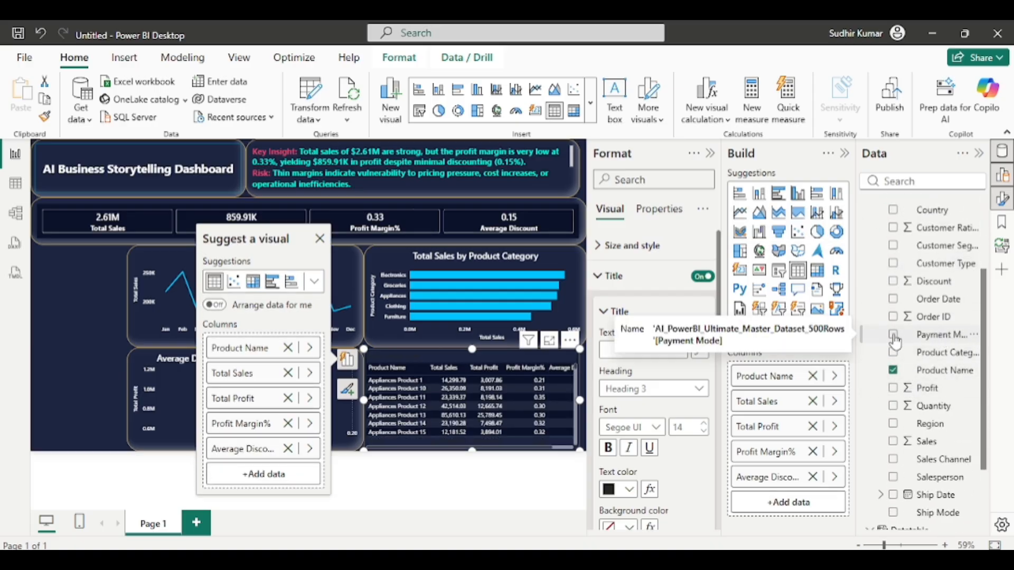
{"action": "left_click", "coordinate": [894, 336]}
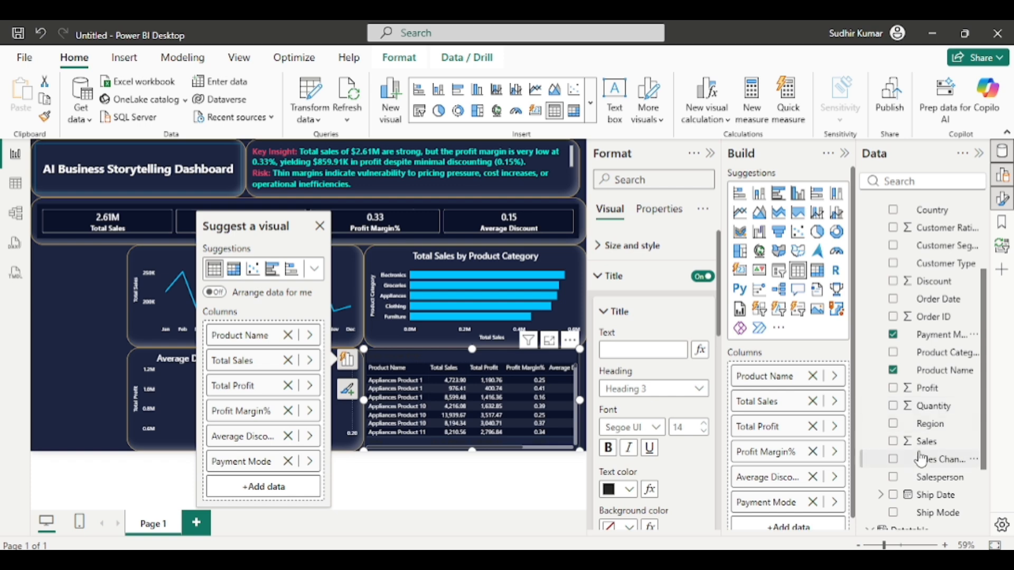
{"action": "scroll", "coordinate": [922, 460], "scroll_direction": "down", "scroll_amount": 3}
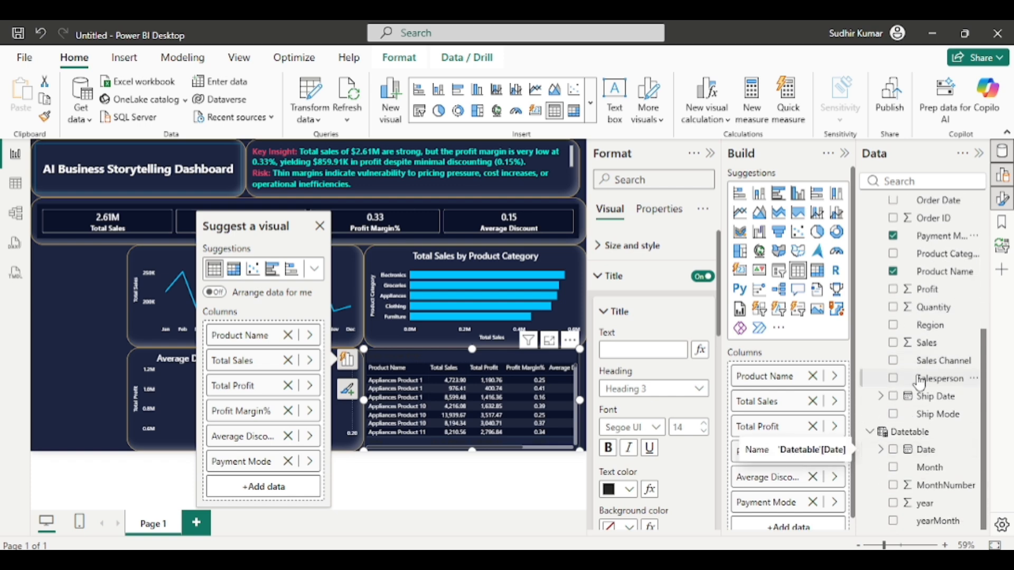
{"action": "scroll", "coordinate": [921, 460], "scroll_direction": "up", "scroll_amount": 4}
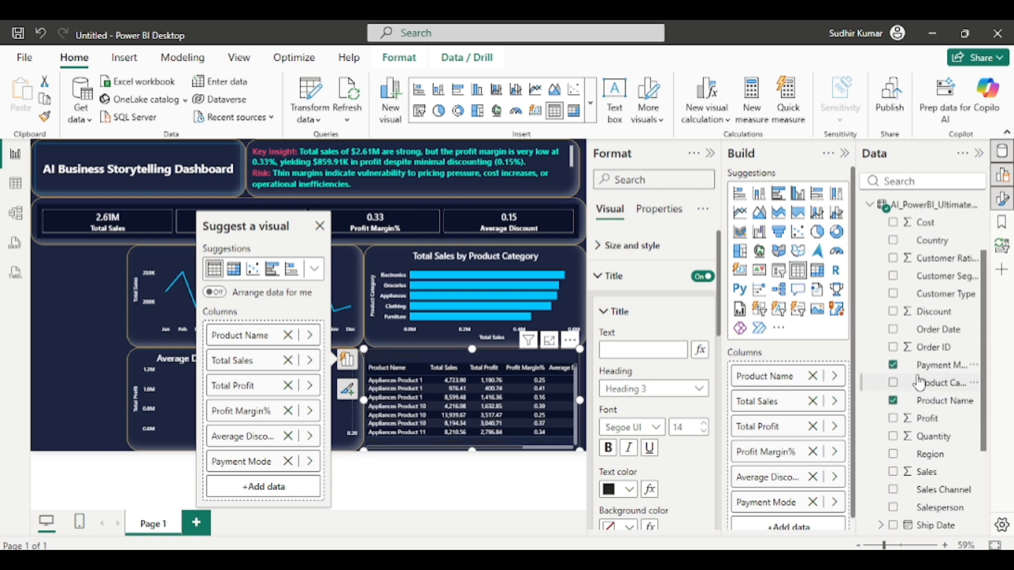
{"action": "left_click", "coordinate": [461, 494]}
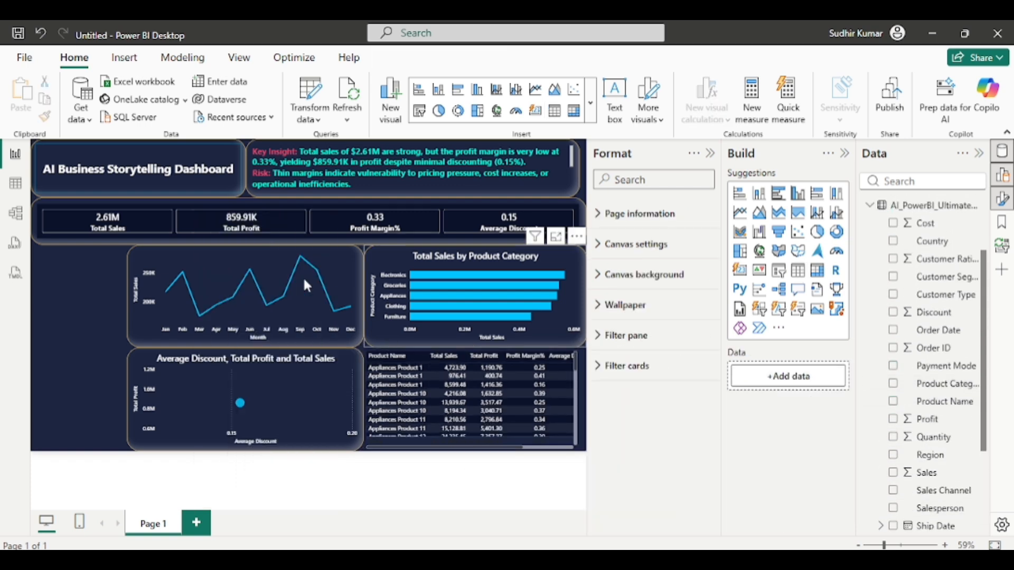
Step: Copy the monthly sales line chart's formatting onto the product table with the format painter
{"action": "left_click", "coordinate": [192, 258]}
{"action": "left_click", "coordinate": [45, 118]}
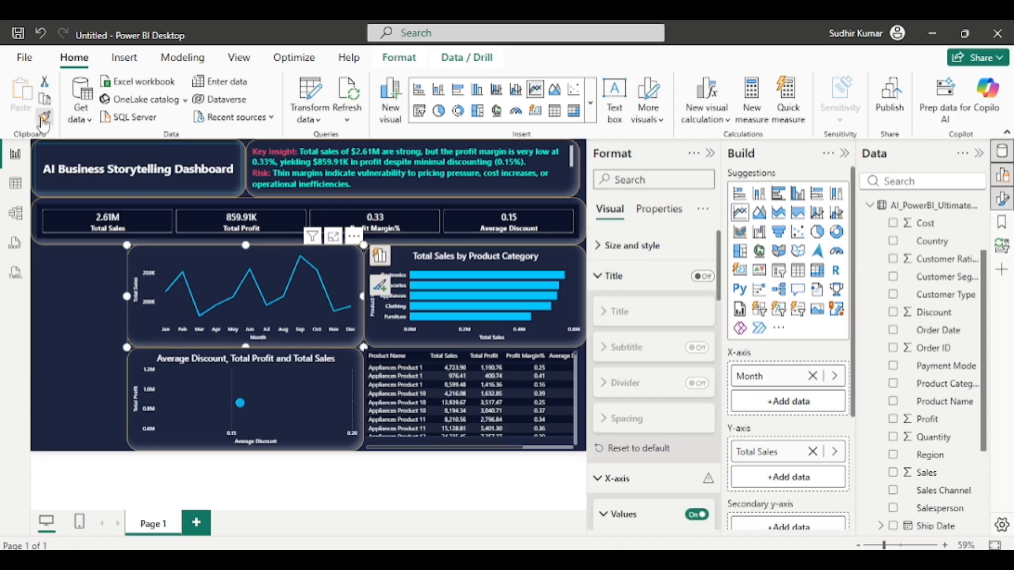
{"action": "left_click", "coordinate": [434, 358]}
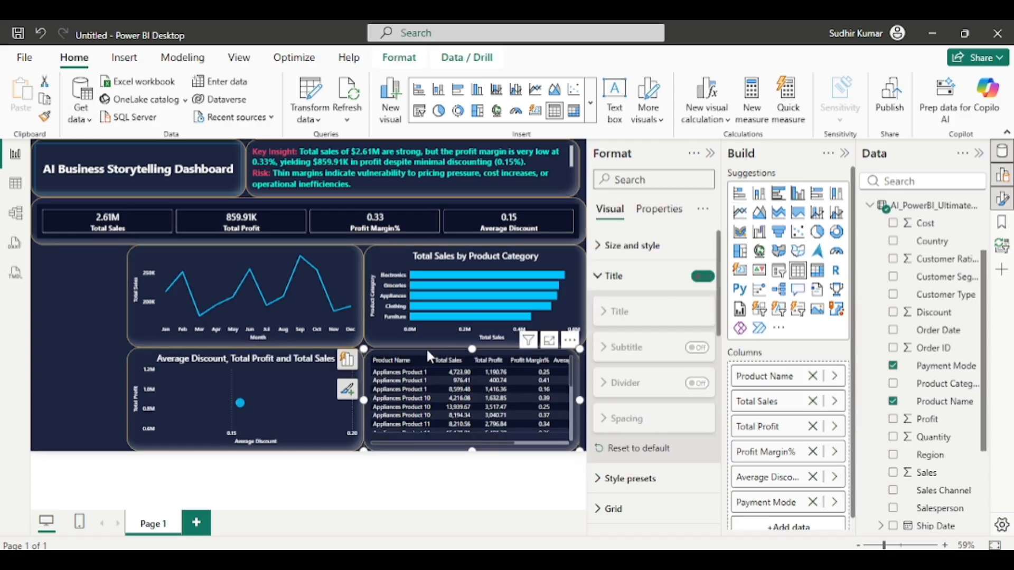
{"action": "left_click", "coordinate": [453, 496]}
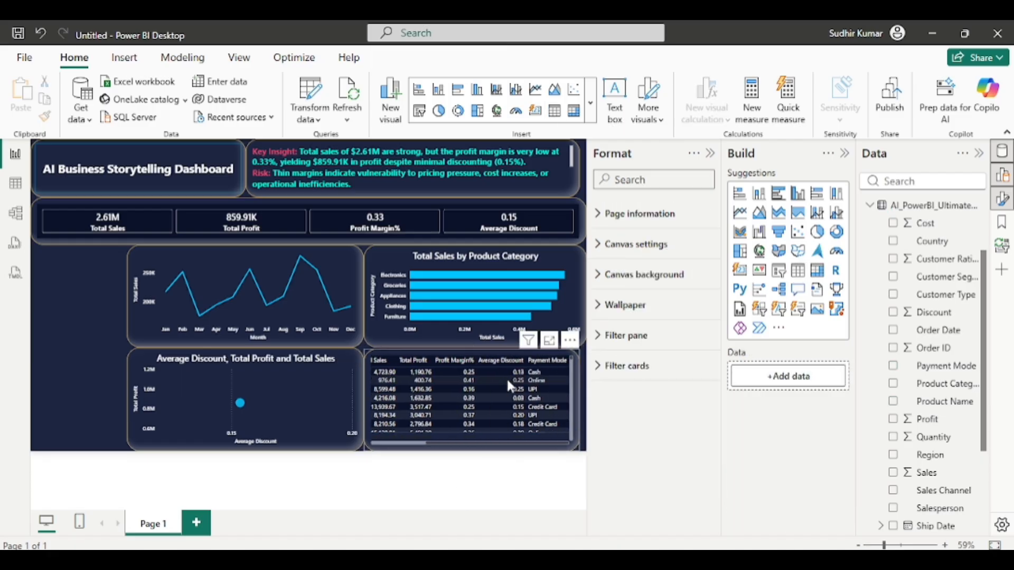
{"action": "scroll", "coordinate": [508, 384], "scroll_direction": "right", "scroll_amount": 3}
{"action": "scroll", "coordinate": [506, 377], "scroll_direction": "left", "scroll_amount": 3}
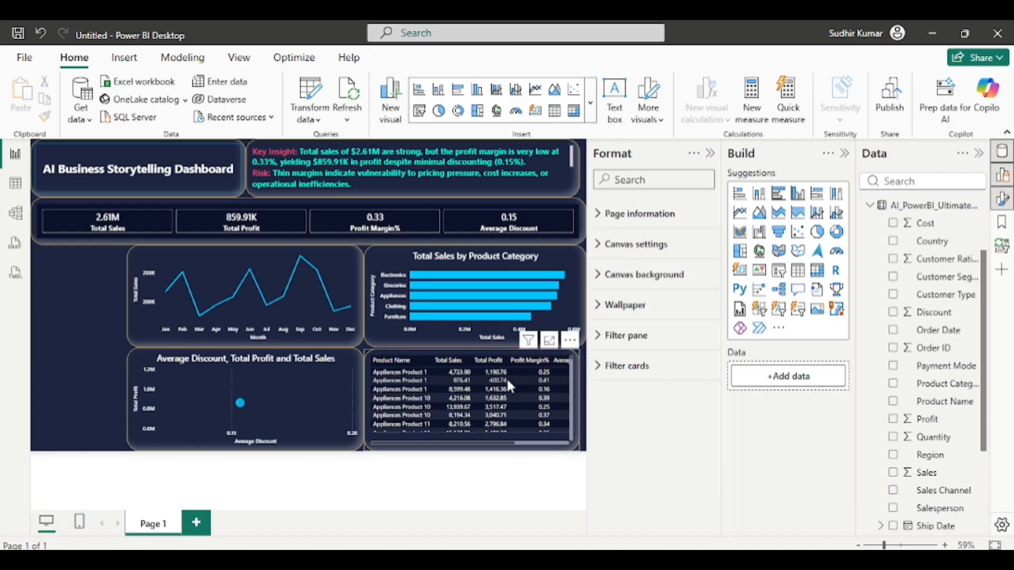
{"action": "scroll", "coordinate": [505, 377], "scroll_direction": "right", "scroll_amount": 3}
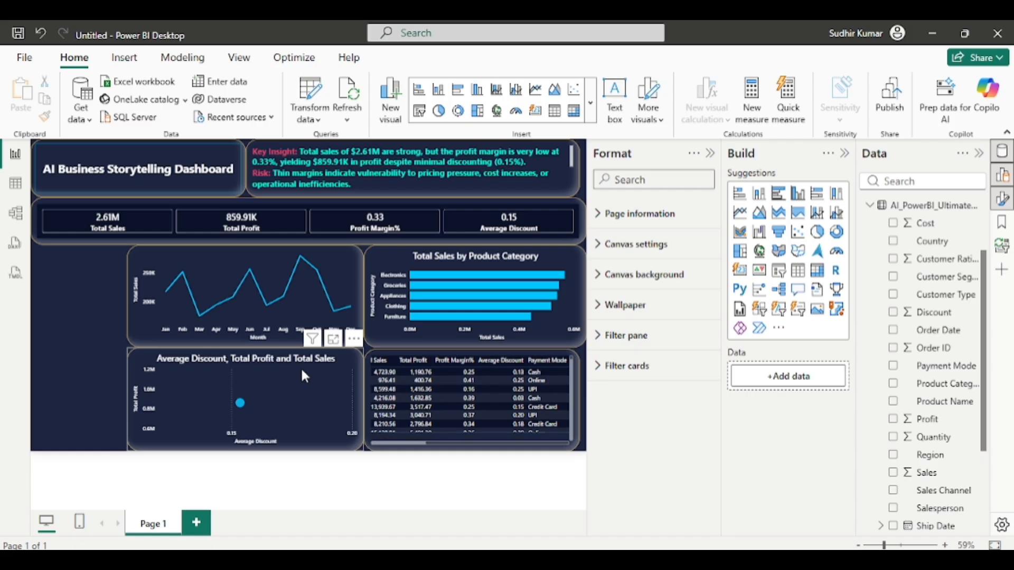
{"action": "mouse_move", "coordinate": [206, 257]}
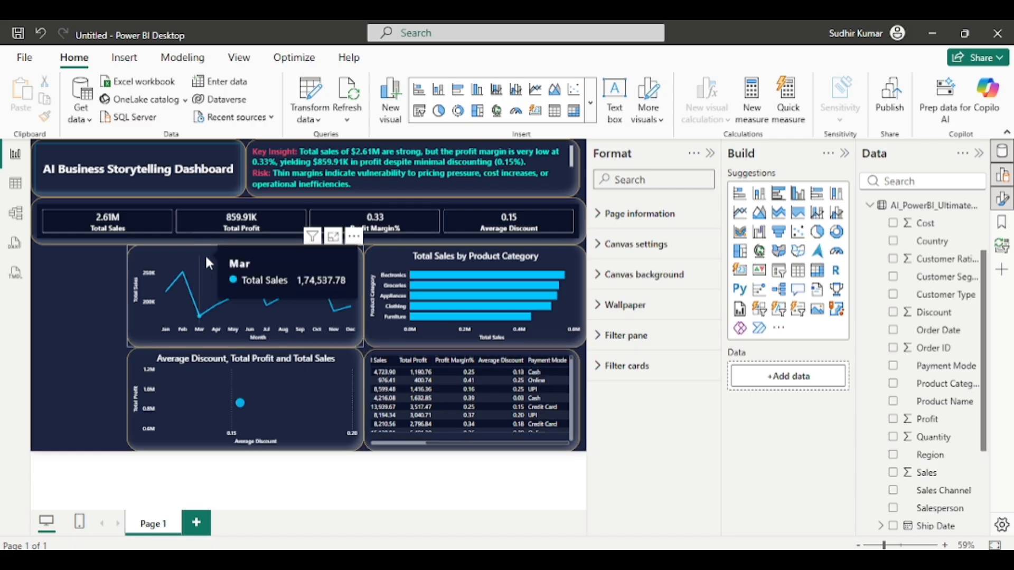
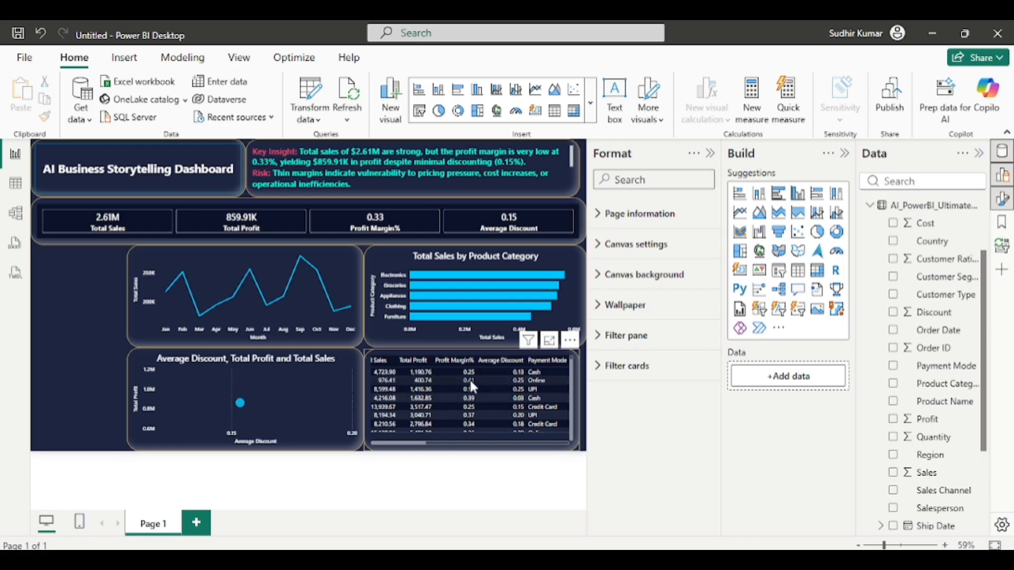
{"action": "scroll", "coordinate": [470, 378], "scroll_direction": "left", "scroll_amount": 5}
{"action": "scroll", "coordinate": [471, 382], "scroll_direction": "right", "scroll_amount": 5}
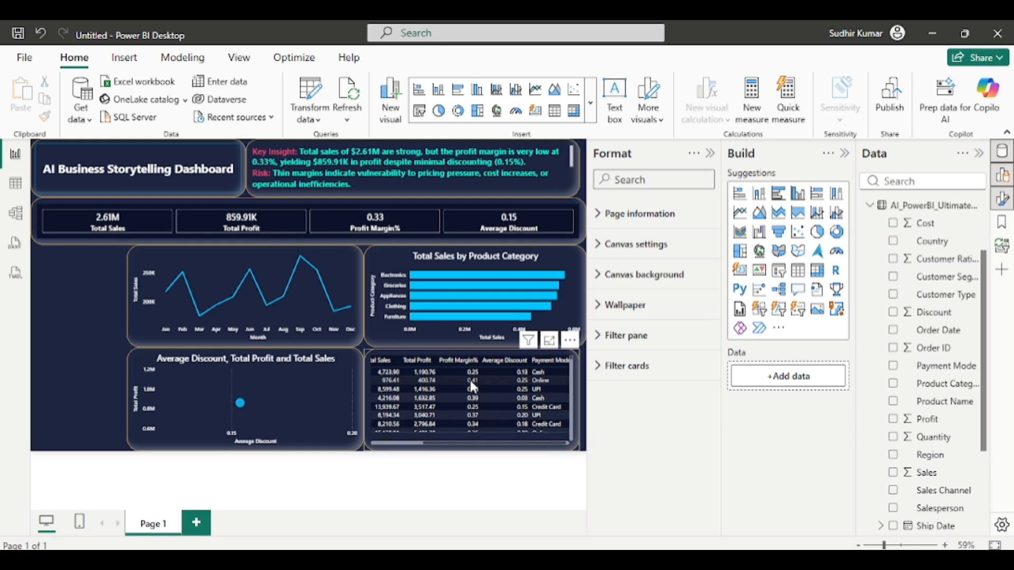
Step: Add Region and Sales Channel to the discount and profit scatter chart to split its single point
{"action": "left_click", "coordinate": [248, 360]}
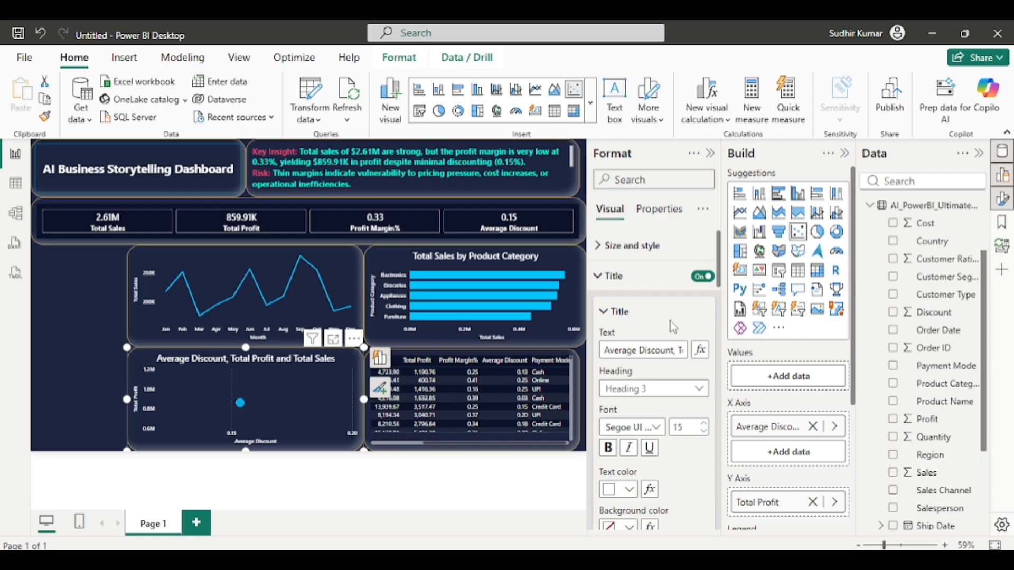
{"action": "scroll", "coordinate": [942, 457], "scroll_direction": "down", "scroll_amount": 4}
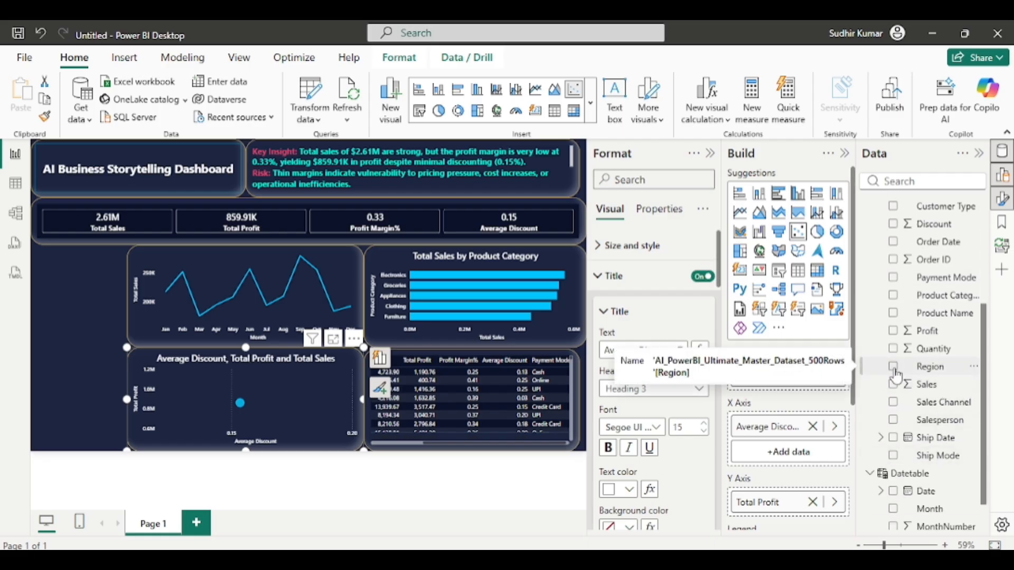
{"action": "left_click", "coordinate": [894, 368]}
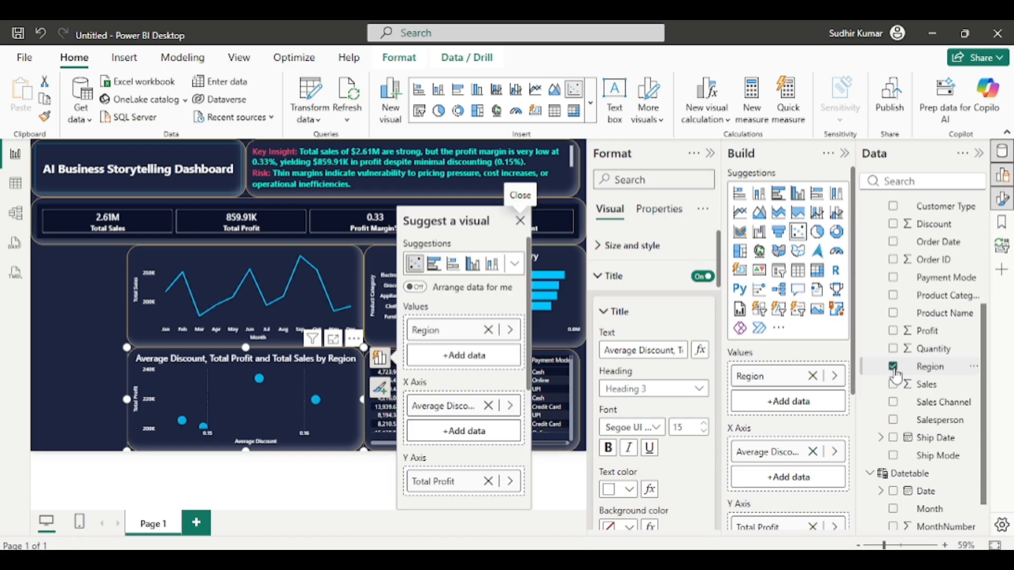
{"action": "left_click", "coordinate": [893, 404]}
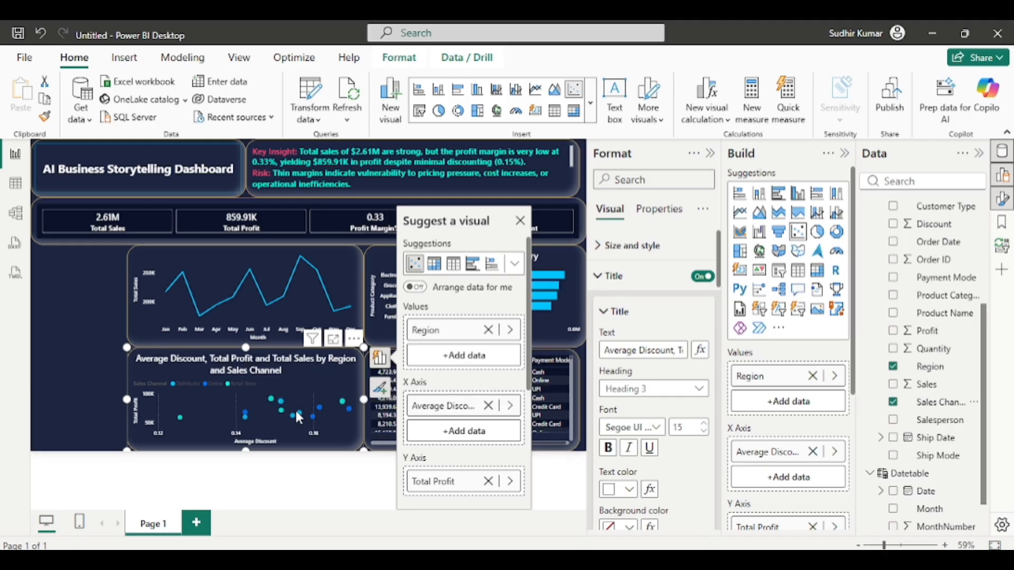
{"action": "left_click", "coordinate": [92, 370]}
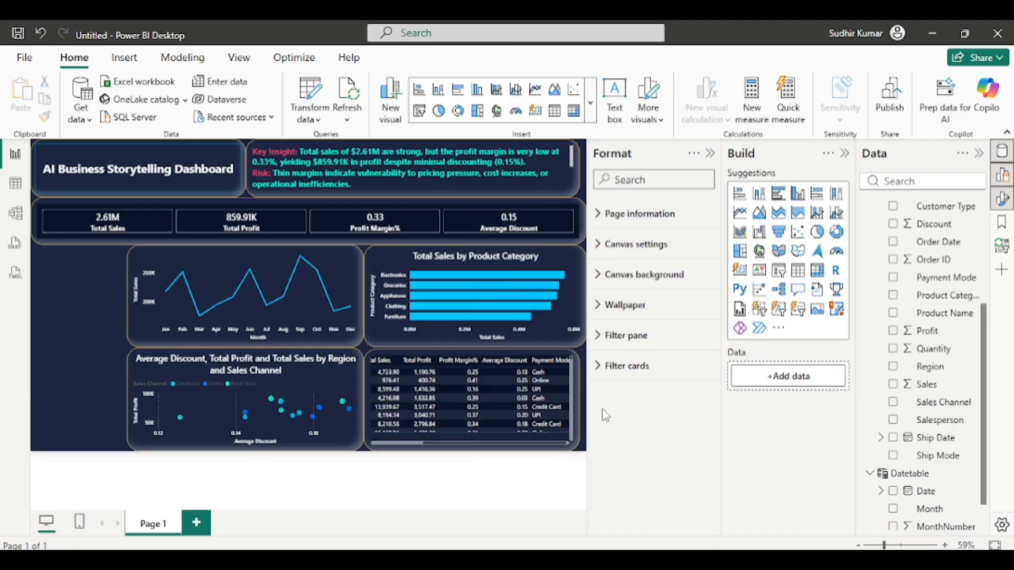
Step: Shift the product table slightly to the right and extend its left edge back to the scatter chart
{"action": "left_click", "coordinate": [580, 419]}
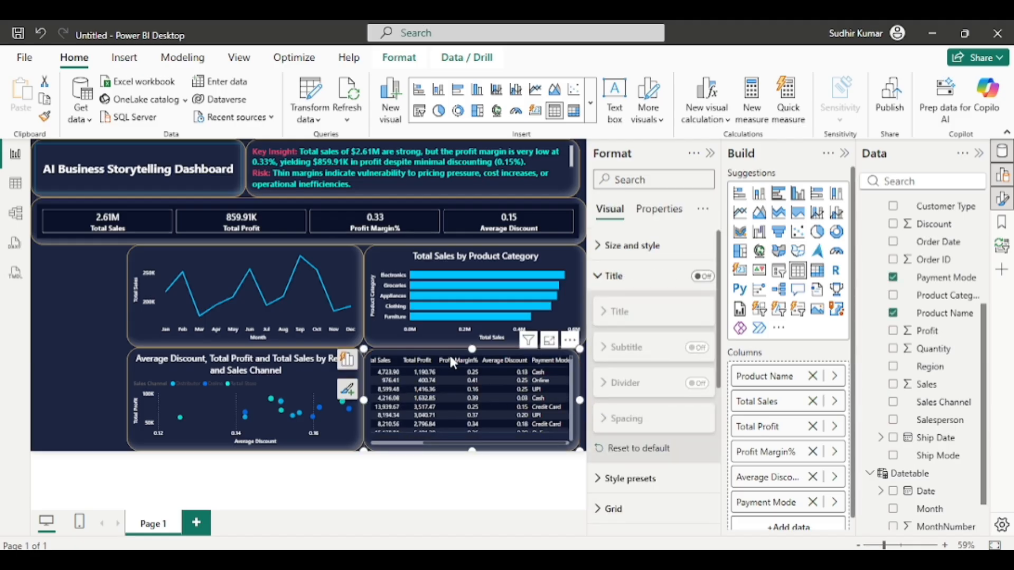
{"action": "left_click_drag", "start_coordinate": [451, 355], "coordinate": [457, 350]}
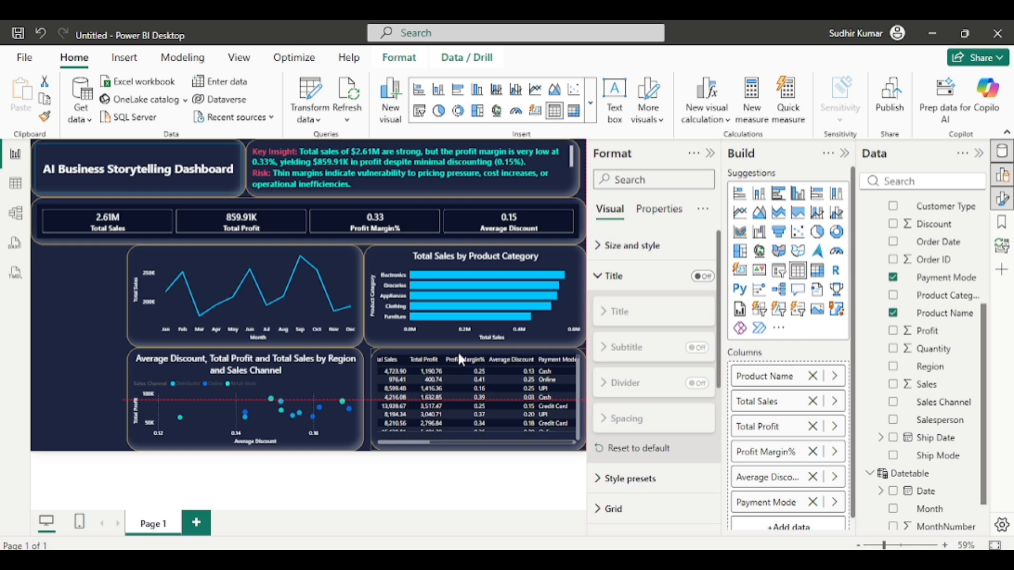
{"action": "left_click_drag", "start_coordinate": [371, 401], "coordinate": [364, 401]}
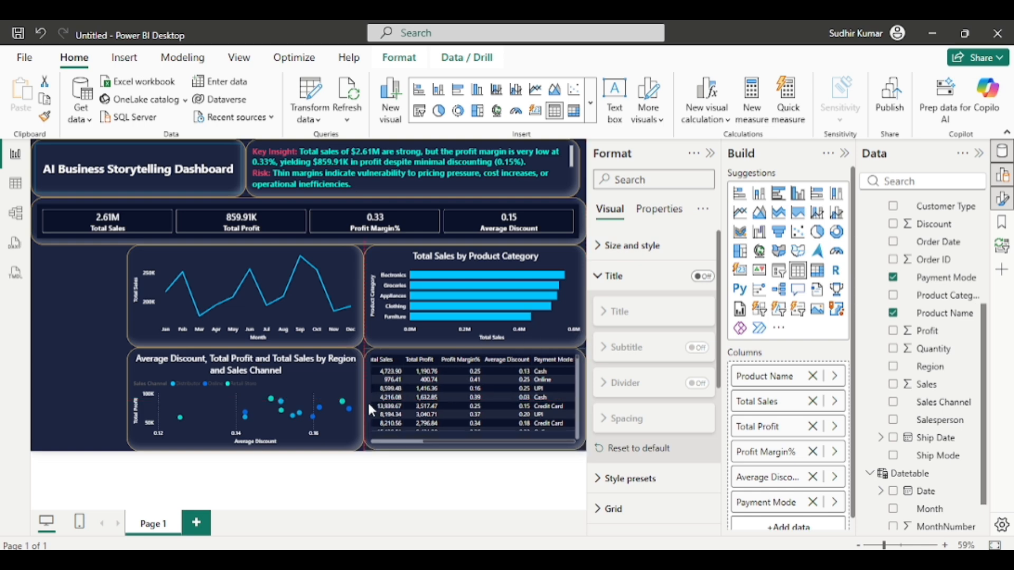
Step: Insert a slicer visual in the empty space beside the monthly sales line chart
{"action": "left_click", "coordinate": [93, 376]}
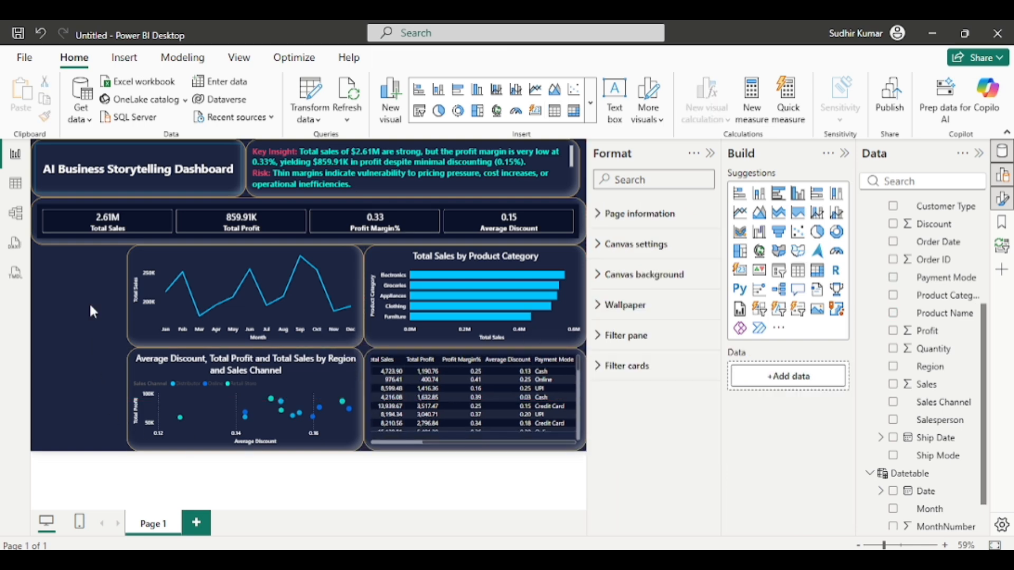
{"action": "left_click", "coordinate": [779, 275]}
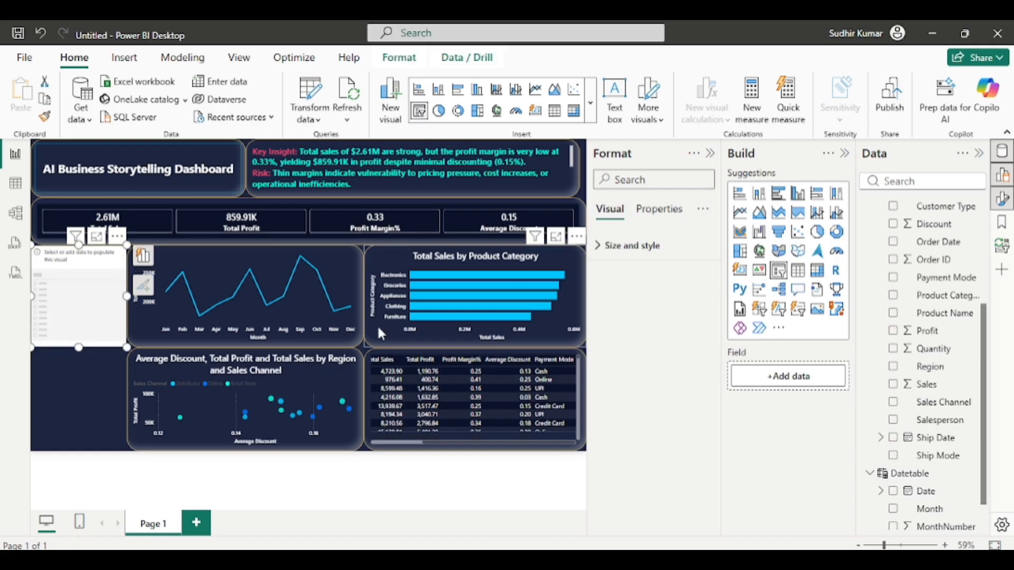
Step: Turn on the monthly sales line chart's title, colour it white and centre it
{"action": "left_click", "coordinate": [220, 253]}
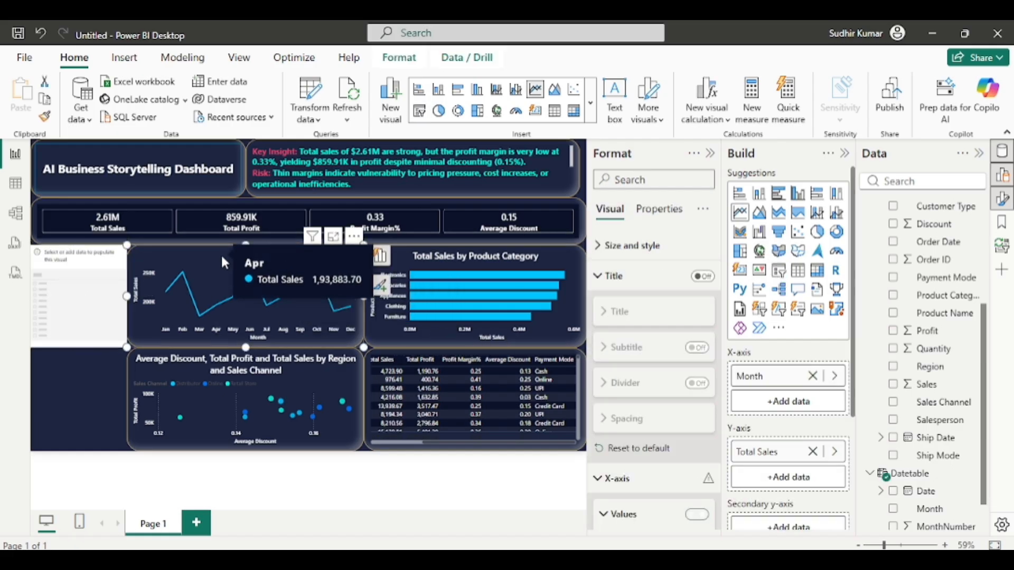
{"action": "left_click", "coordinate": [691, 275]}
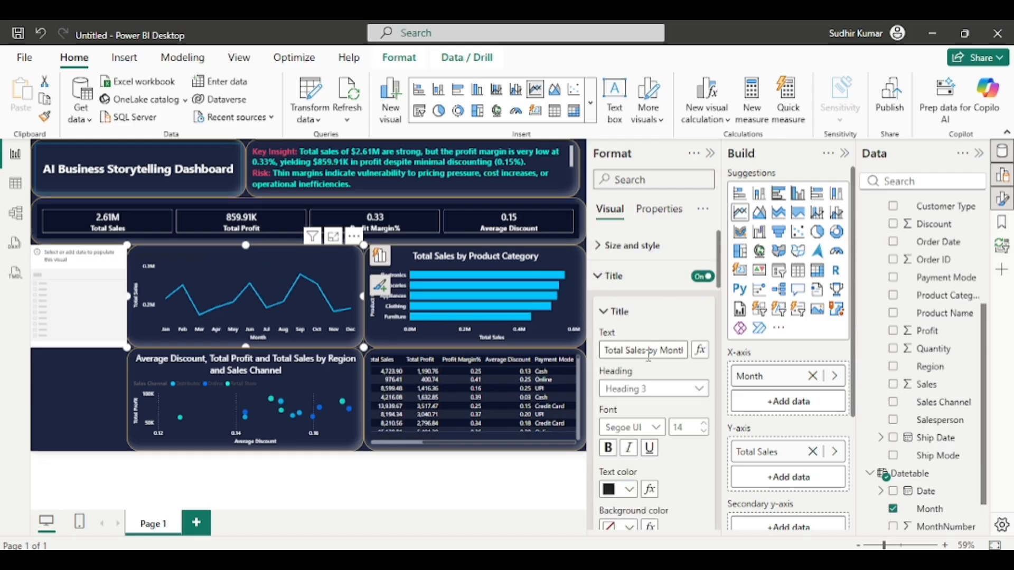
{"action": "scroll", "coordinate": [672, 368], "scroll_direction": "down", "scroll_amount": 3}
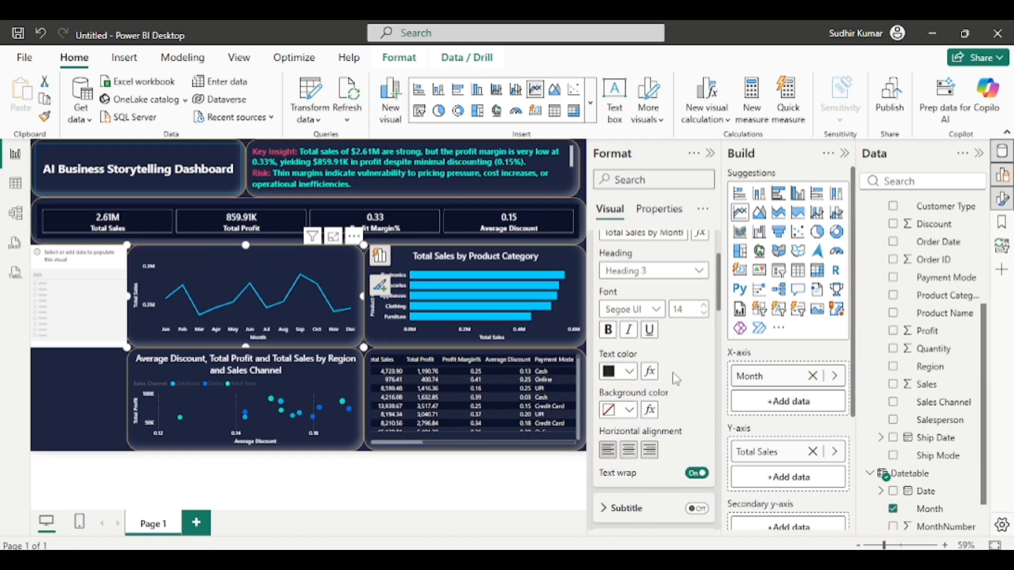
{"action": "left_click", "coordinate": [629, 370]}
{"action": "left_click", "coordinate": [640, 278]}
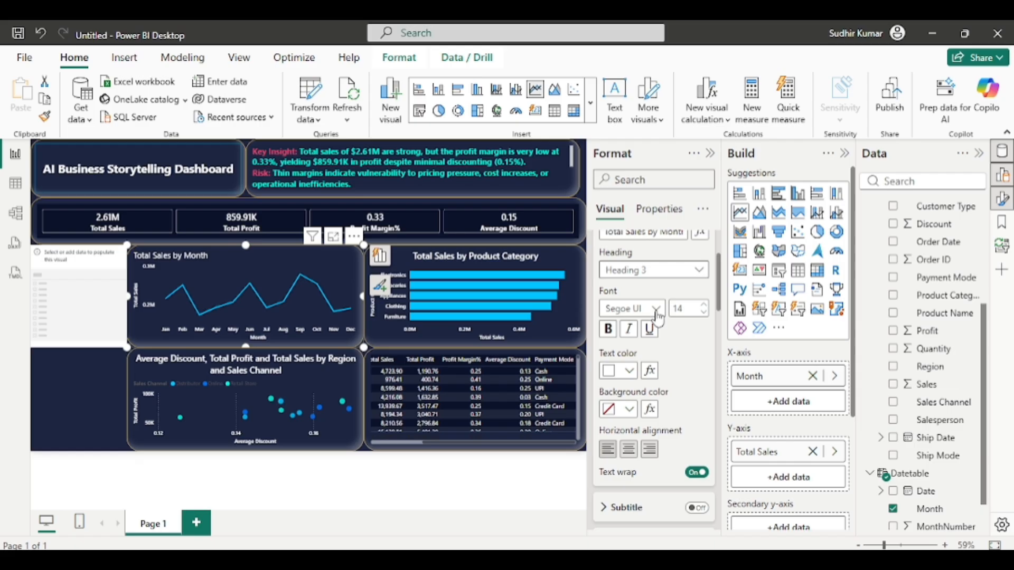
{"action": "left_click", "coordinate": [636, 452]}
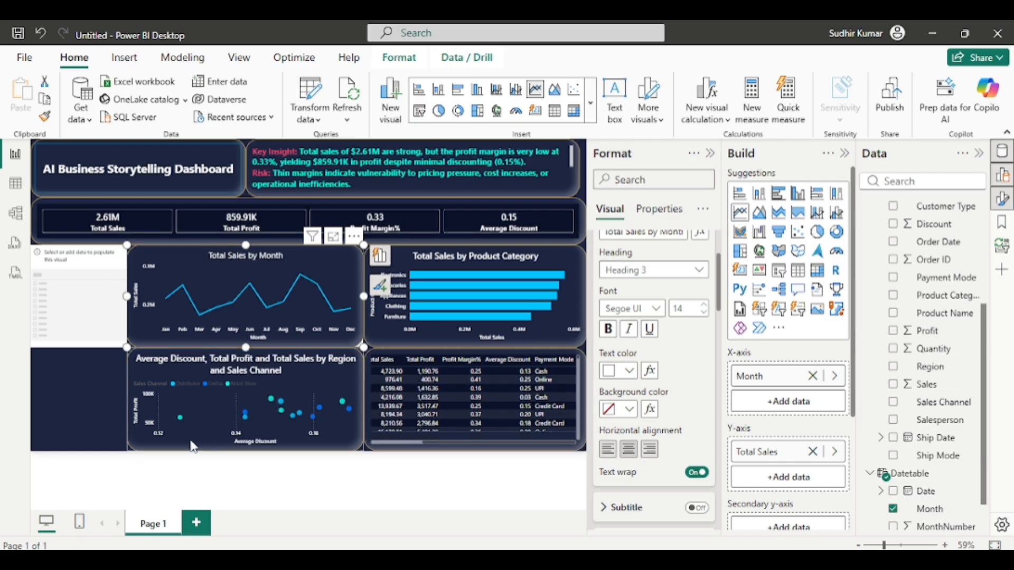
{"action": "left_click", "coordinate": [92, 383]}
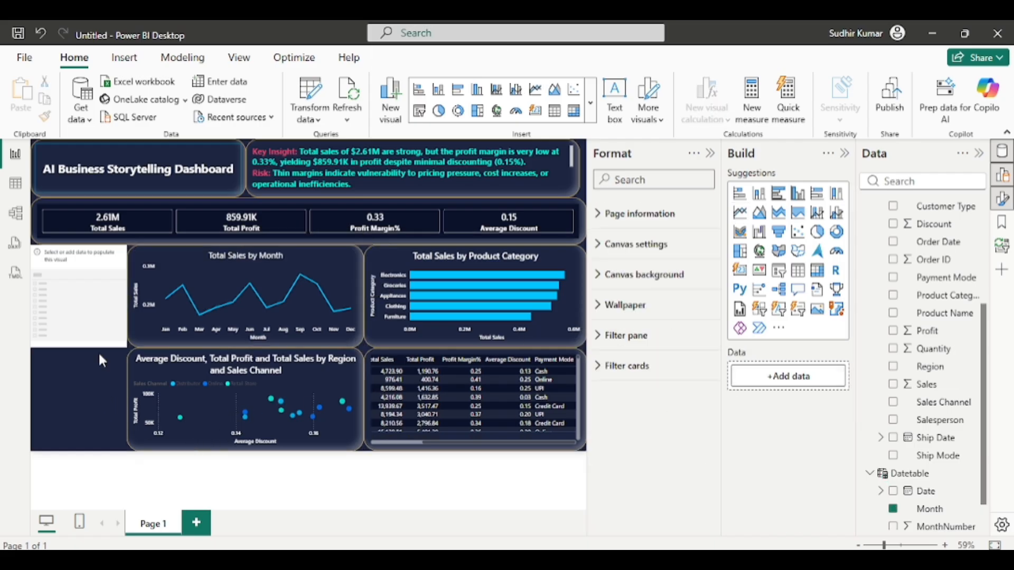
Step: Add the Month field from Datetable to the empty slicer
{"action": "left_click", "coordinate": [79, 271]}
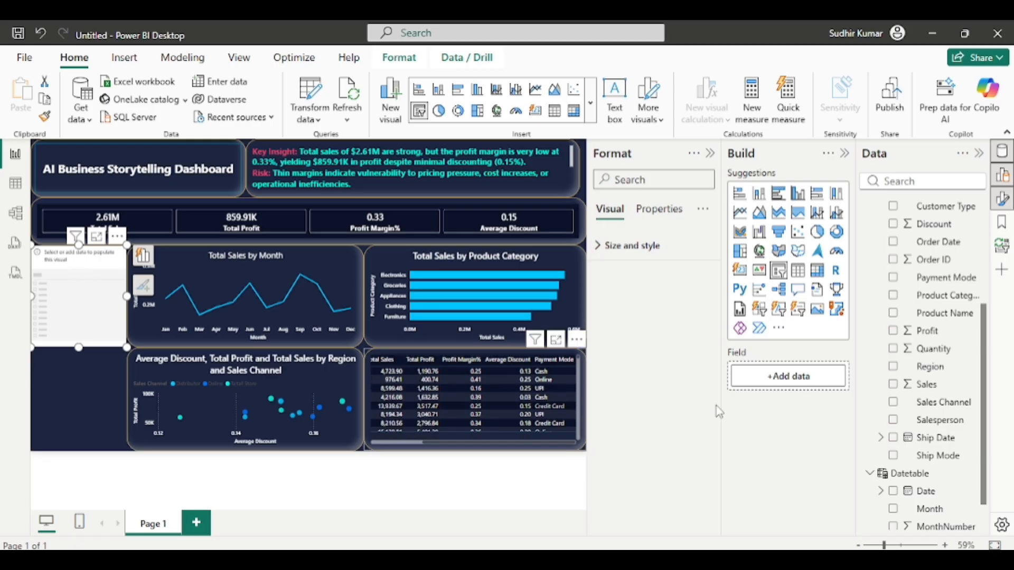
{"action": "scroll", "coordinate": [932, 454], "scroll_direction": "down", "scroll_amount": 2}
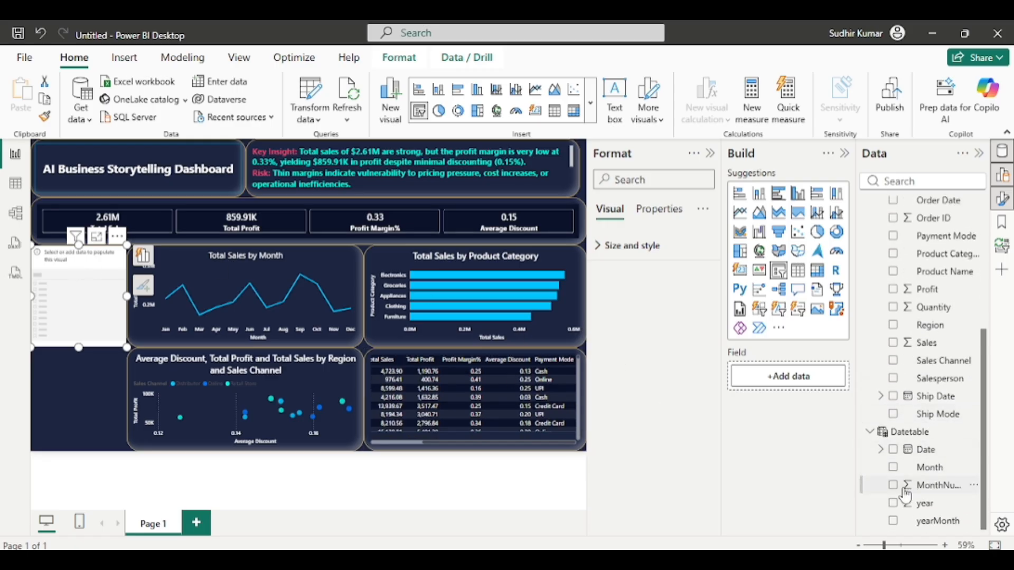
{"action": "left_click", "coordinate": [892, 468]}
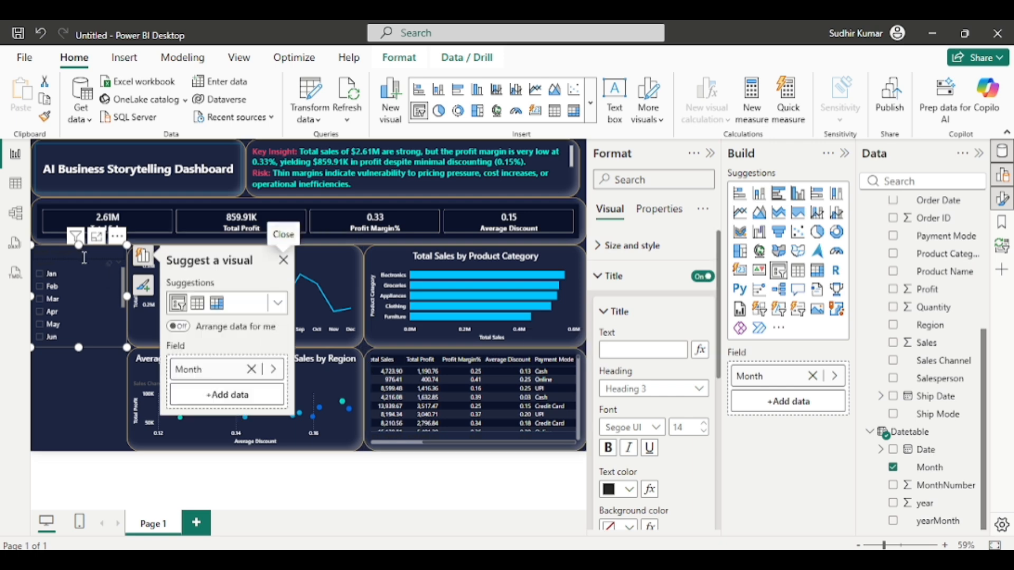
Step: Copy the formatting of the dashboard title shape onto the month slicer
{"action": "left_click", "coordinate": [50, 171]}
{"action": "left_click", "coordinate": [44, 116]}
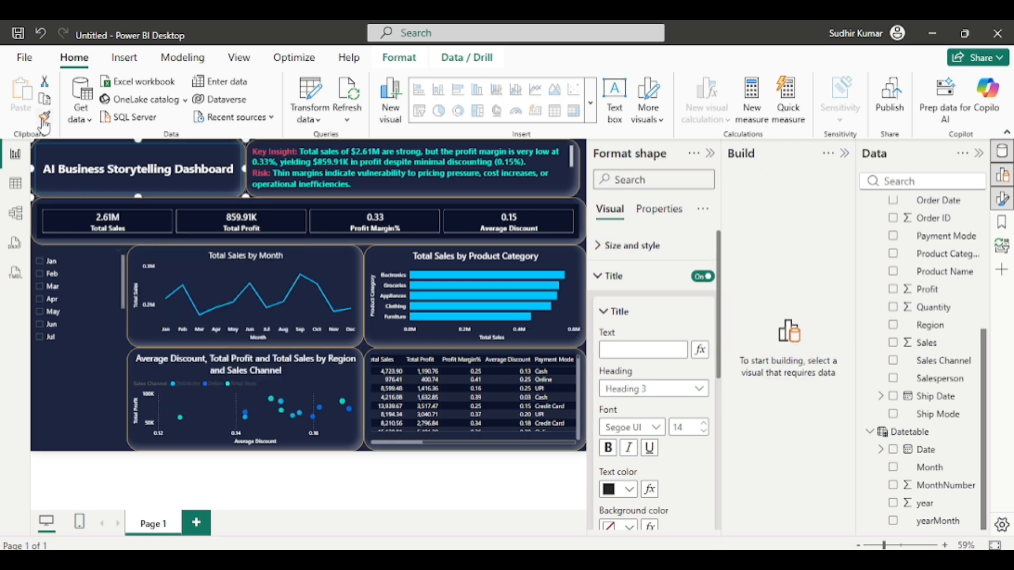
{"action": "left_click", "coordinate": [93, 317]}
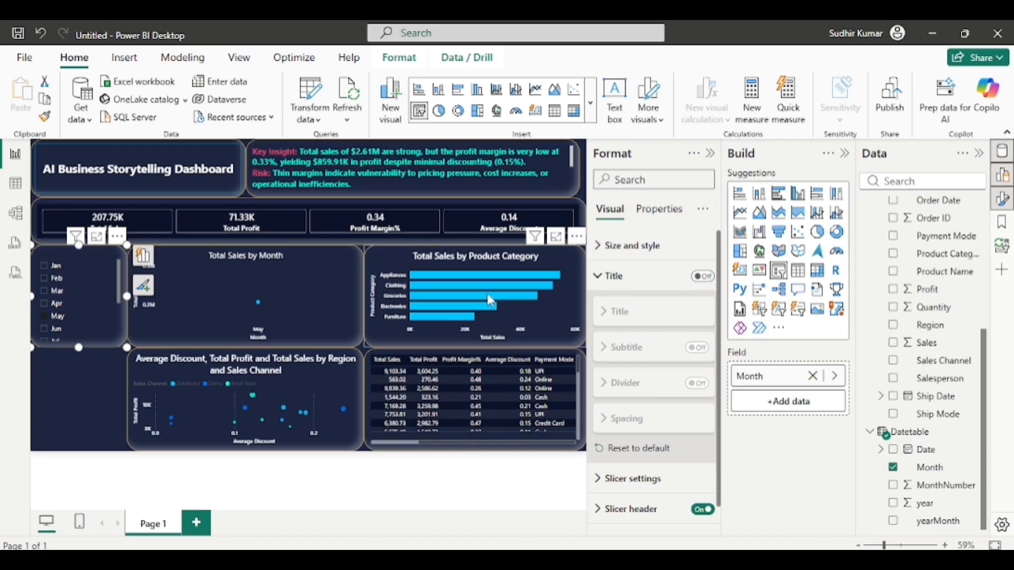
Step: Set the month slicer's style to Dropdown and turn on its "Select all" option
{"action": "left_click", "coordinate": [613, 285]}
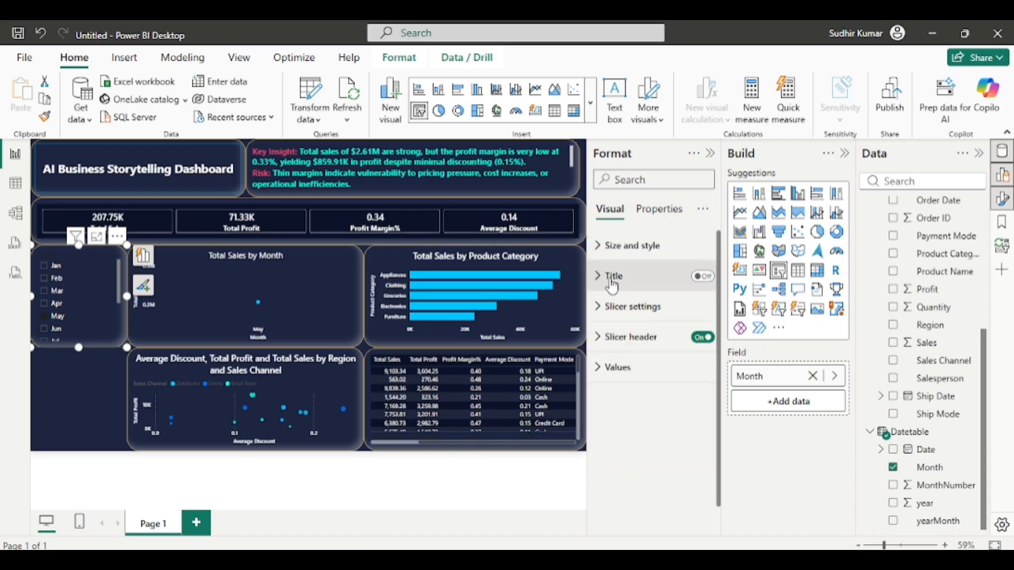
{"action": "left_click", "coordinate": [625, 313]}
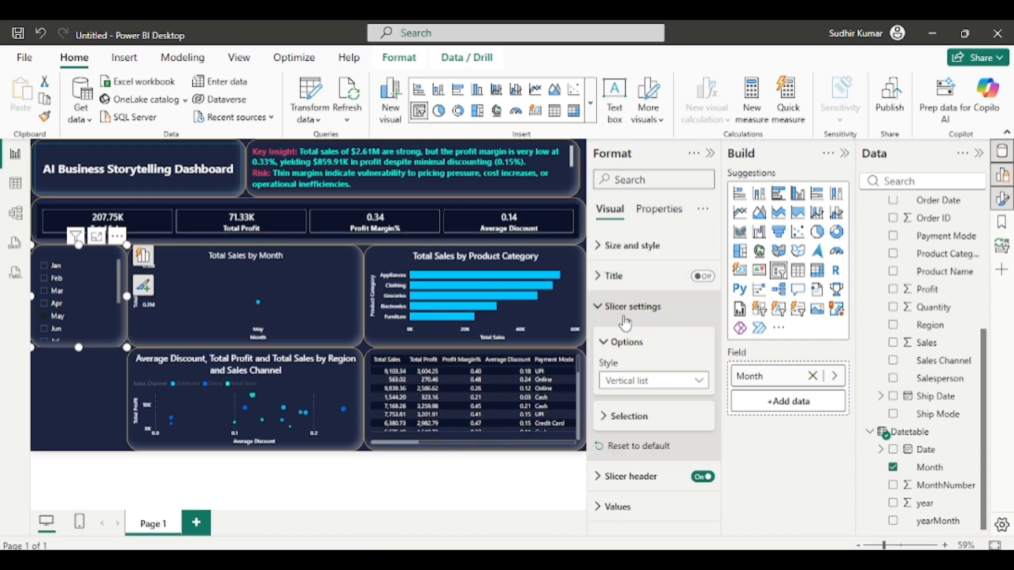
{"action": "left_click", "coordinate": [668, 381]}
{"action": "left_click", "coordinate": [625, 434]}
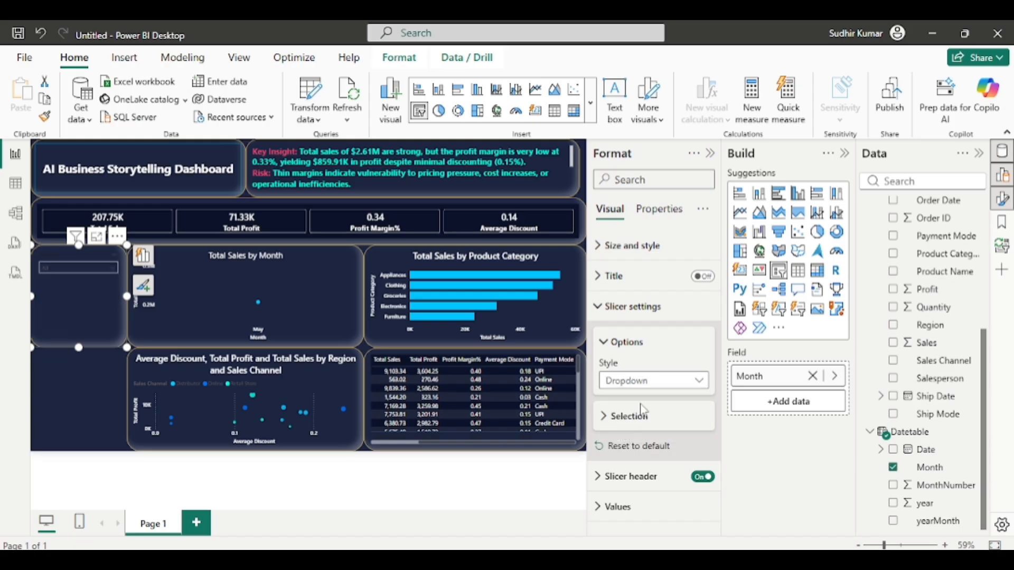
{"action": "left_click", "coordinate": [603, 417]}
{"action": "scroll", "coordinate": [659, 462], "scroll_direction": "down", "scroll_amount": 1}
{"action": "left_click", "coordinate": [696, 426]}
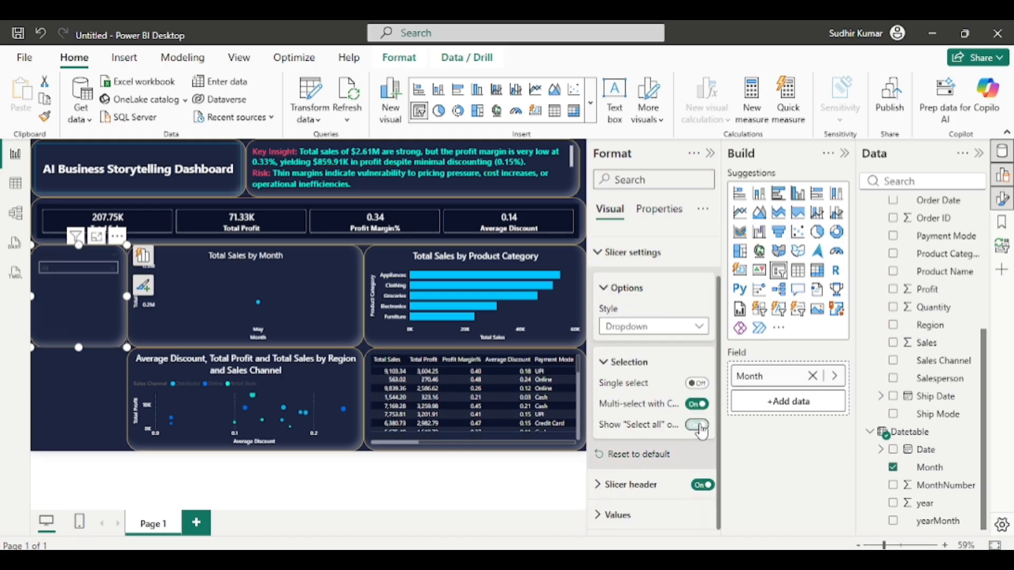
Step: Set the month slicer's header title text to "Month Filter"
{"action": "left_click", "coordinate": [616, 487]}
{"action": "scroll", "coordinate": [622, 444], "scroll_direction": "down", "scroll_amount": 3}
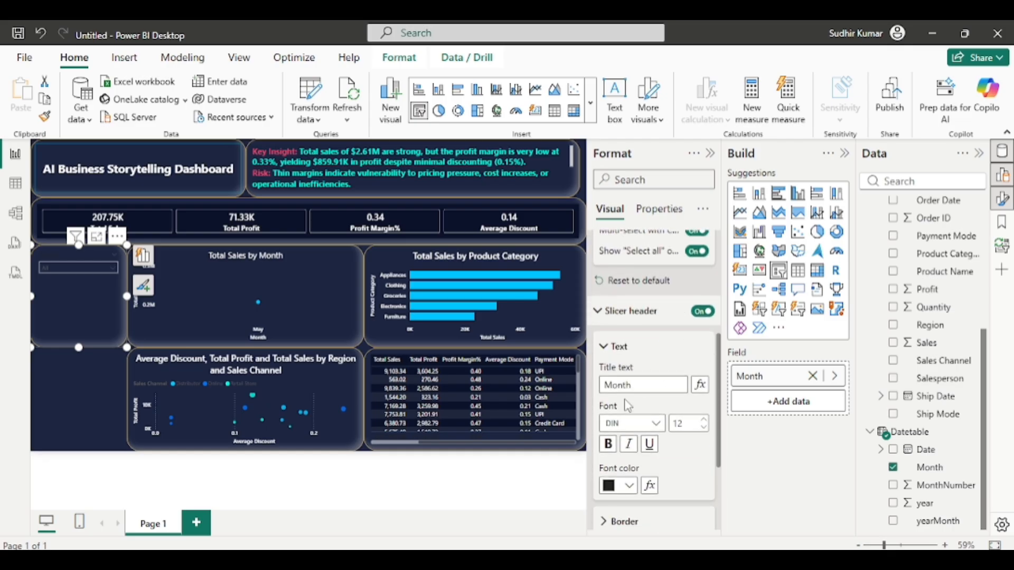
{"action": "left_click", "coordinate": [652, 427]}
{"action": "left_click", "coordinate": [651, 428]}
{"action": "left_click", "coordinate": [654, 385]}
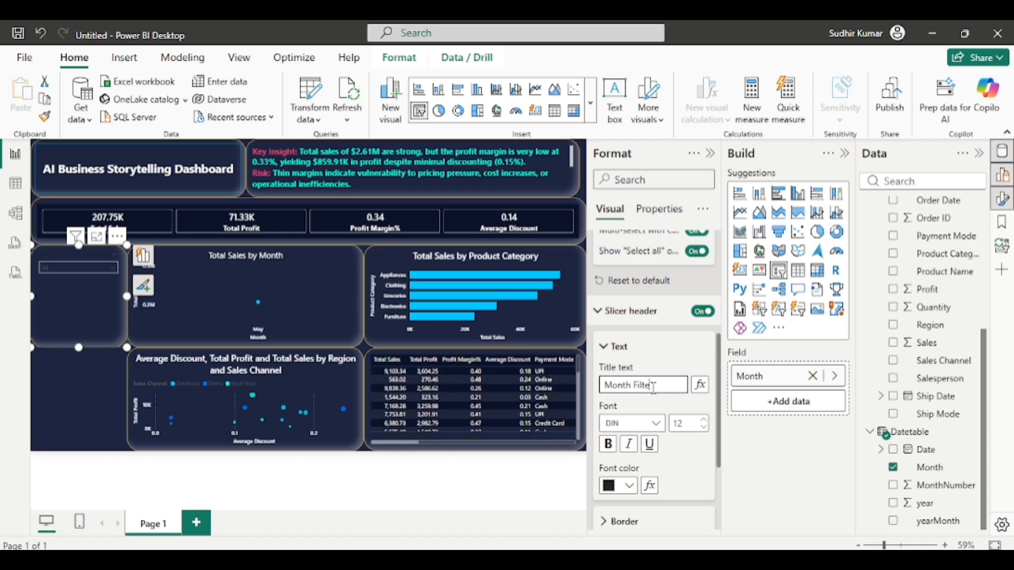
Step: Set the month slicer's header font to Segoe UI Bold and its font colour to white
{"action": "left_click", "coordinate": [644, 425]}
{"action": "scroll", "coordinate": [651, 376], "scroll_direction": "down", "scroll_amount": 2}
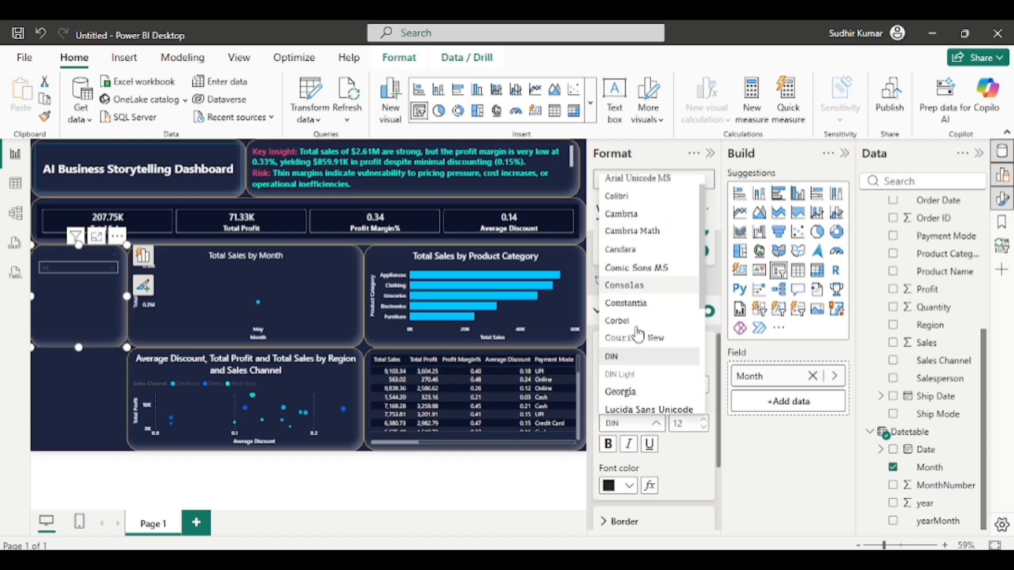
{"action": "scroll", "coordinate": [655, 325], "scroll_direction": "down", "scroll_amount": 3}
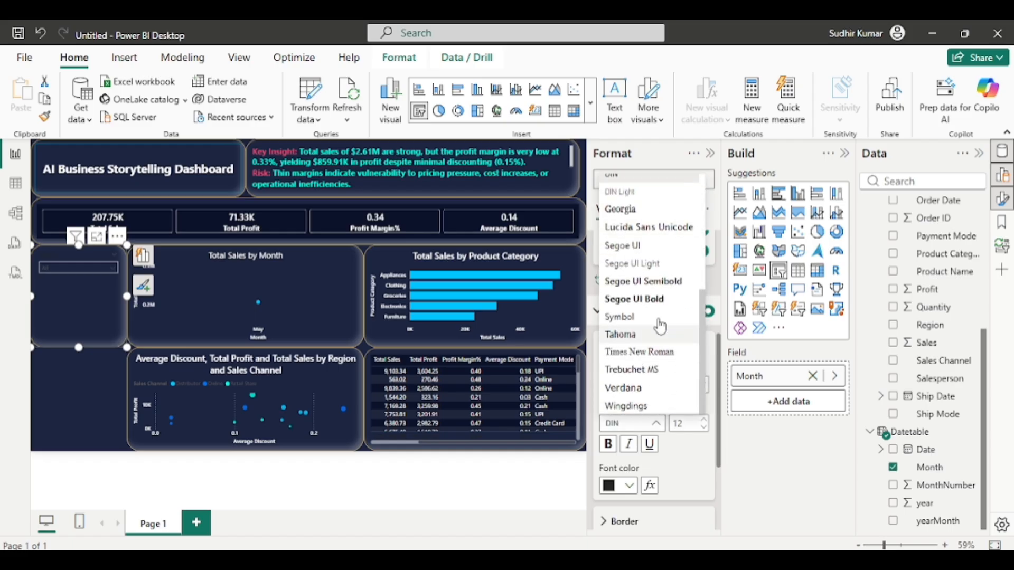
{"action": "left_click", "coordinate": [646, 292]}
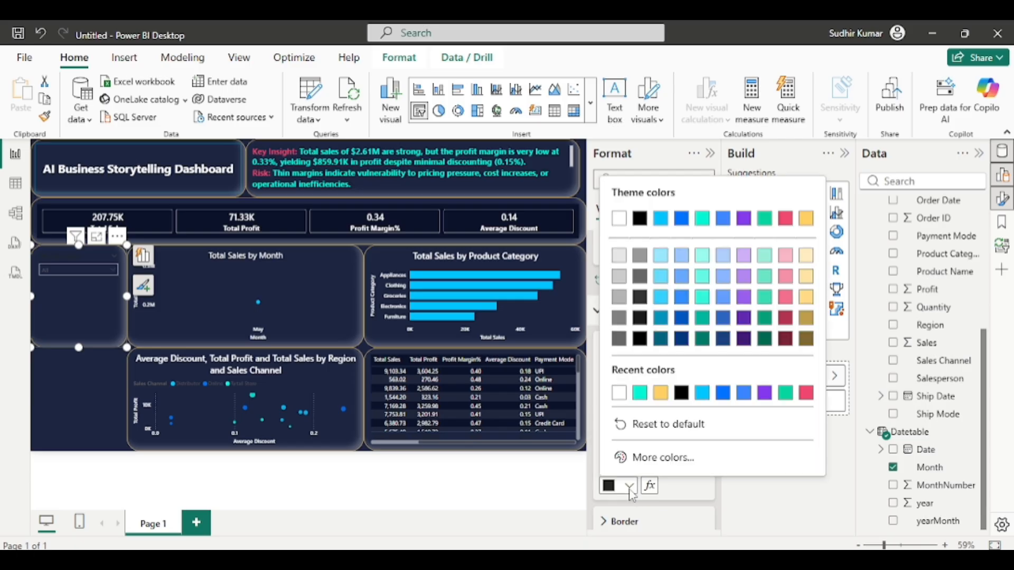
{"action": "left_click", "coordinate": [630, 486]}
{"action": "left_click", "coordinate": [624, 393]}
Step: Change the font colour of the month slicer's values to pinkish red
{"action": "scroll", "coordinate": [615, 407], "scroll_direction": "down", "scroll_amount": 3}
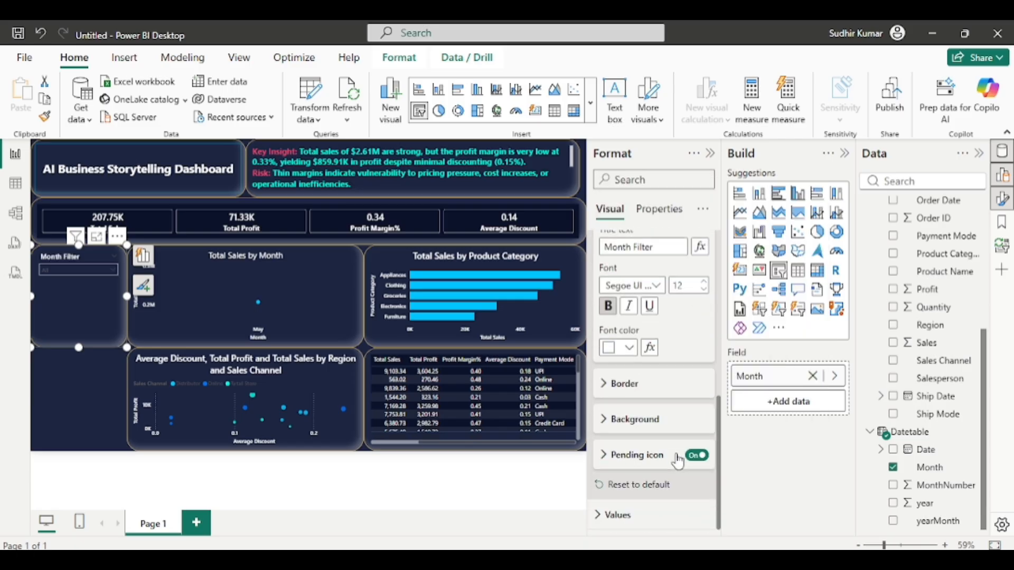
{"action": "left_click", "coordinate": [607, 516]}
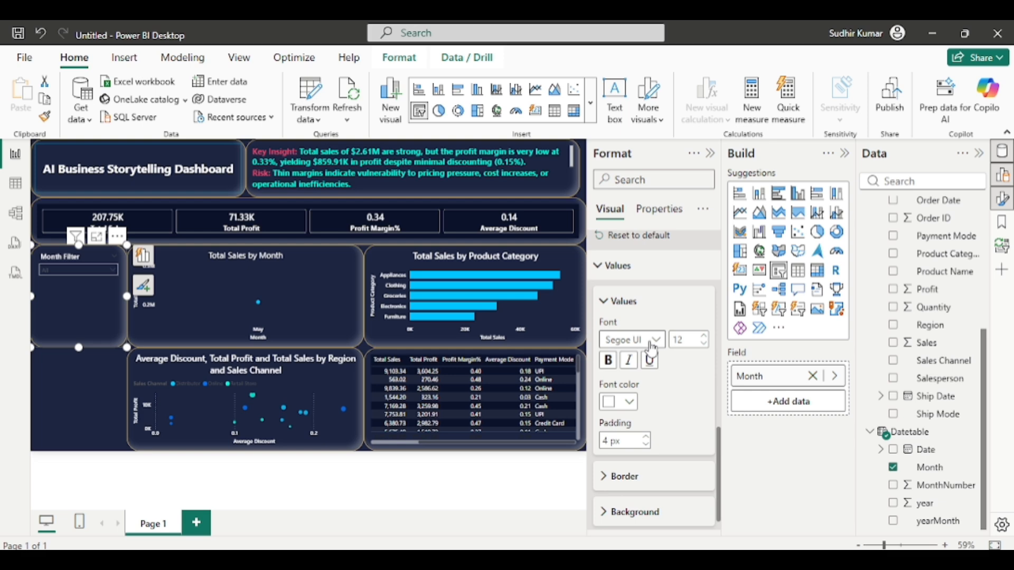
{"action": "left_click", "coordinate": [623, 402]}
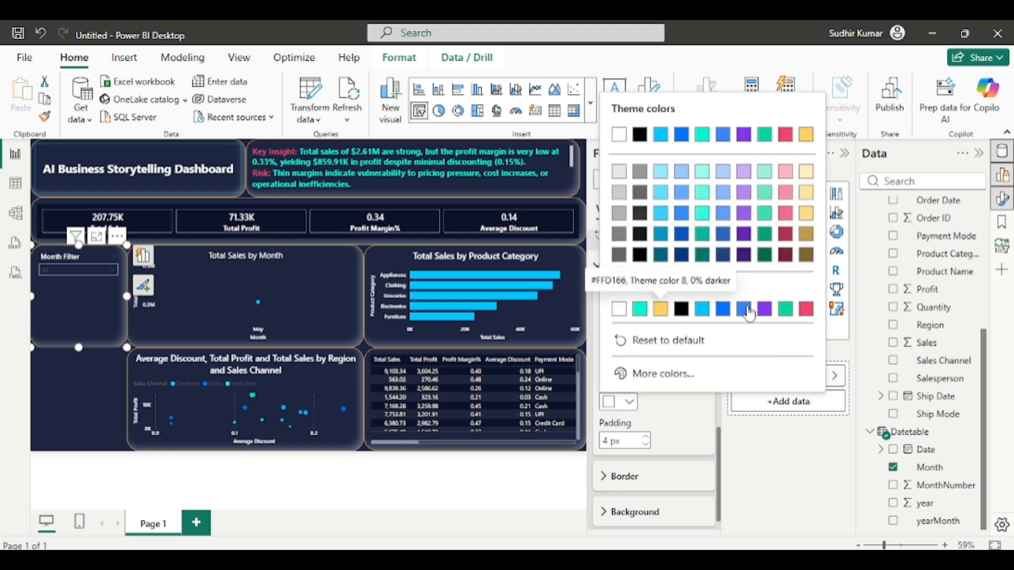
{"action": "left_click", "coordinate": [806, 309]}
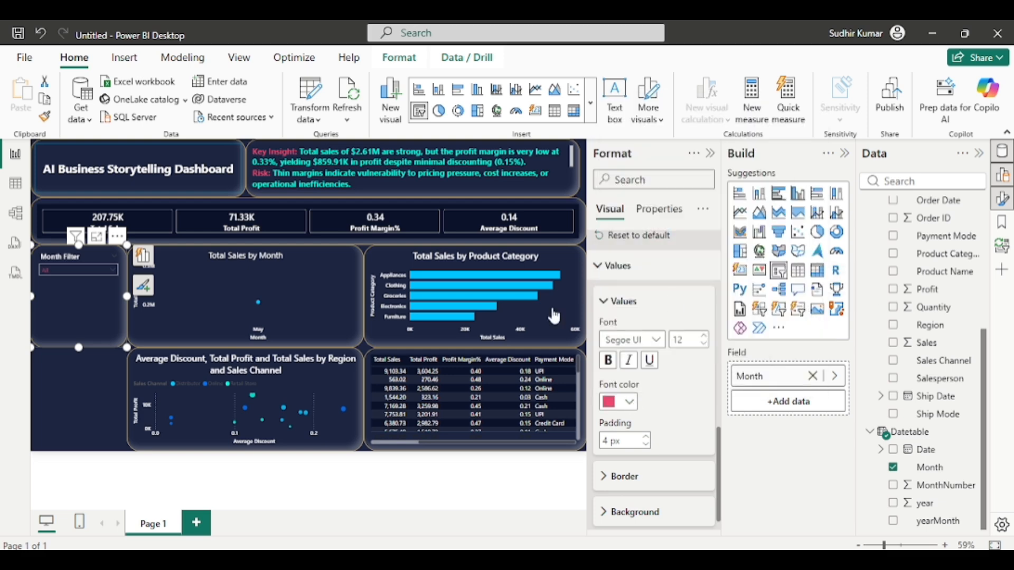
Step: Reduce the month slicer's height to about half and place a copy of it directly beneath
{"action": "left_click", "coordinate": [87, 268]}
{"action": "left_click", "coordinate": [87, 268]}
{"action": "left_click_drag", "start_coordinate": [79, 348], "coordinate": [50, 319]}
{"action": "left_click", "coordinate": [66, 353]}
{"action": "left_click", "coordinate": [47, 277]}
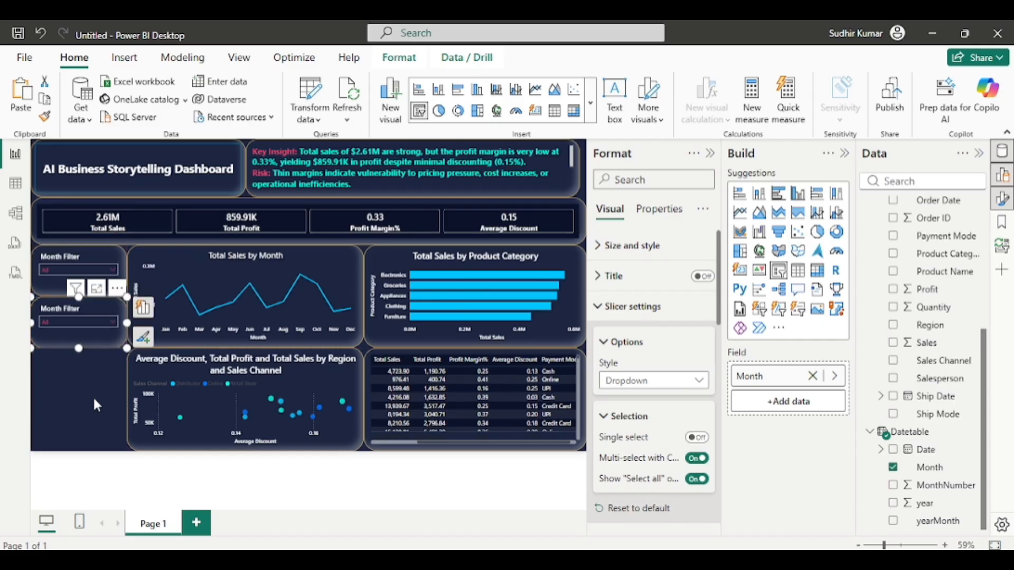
Step: Replace the Month field with Region in the copied slicer below the month slicer
{"action": "left_click", "coordinate": [93, 405]}
{"action": "left_click", "coordinate": [49, 302]}
{"action": "left_click", "coordinate": [893, 467]}
{"action": "scroll", "coordinate": [902, 401], "scroll_direction": "up", "scroll_amount": 5}
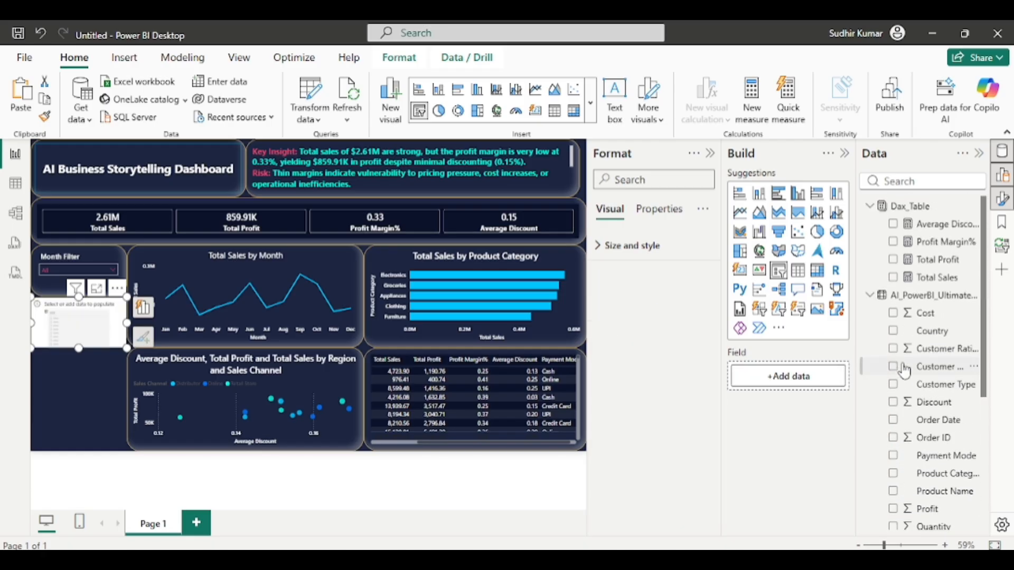
{"action": "scroll", "coordinate": [905, 371], "scroll_direction": "down", "scroll_amount": 3}
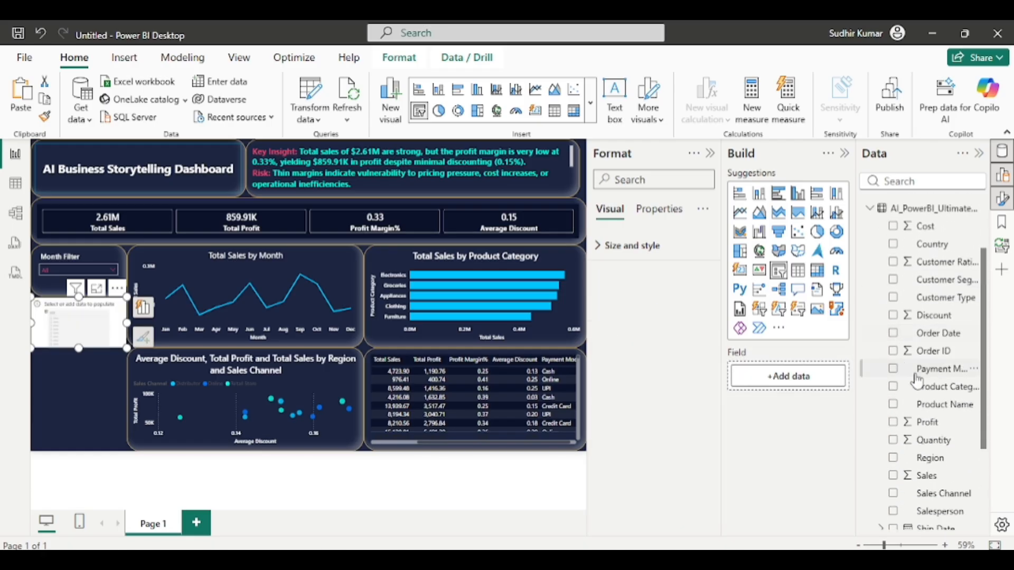
{"action": "left_click", "coordinate": [892, 457]}
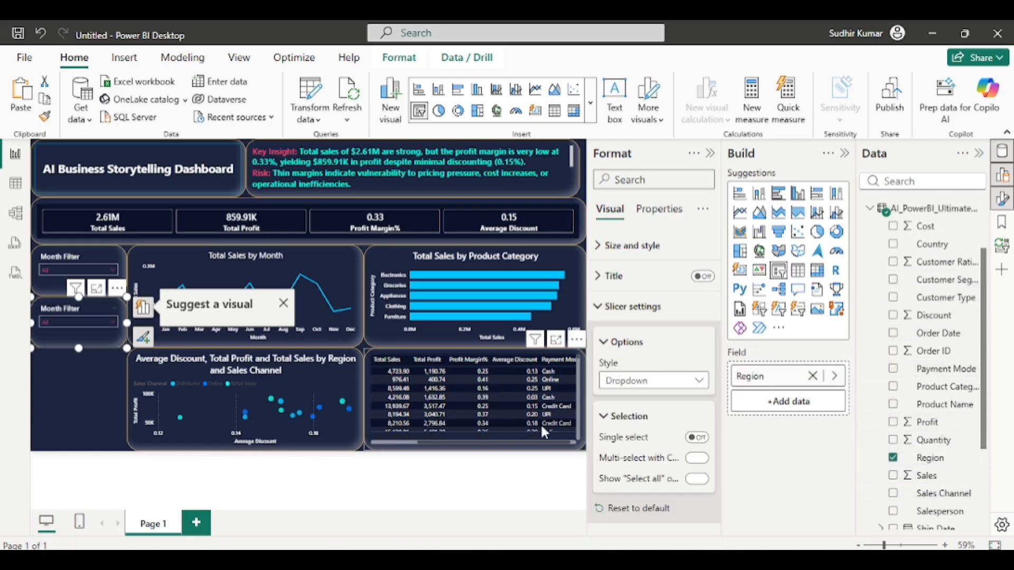
Step: Duplicate the Region slicer and place the copy directly beneath it
{"action": "left_click", "coordinate": [67, 384]}
{"action": "left_click", "coordinate": [55, 312]}
{"action": "key", "text": "ctrl+c"}
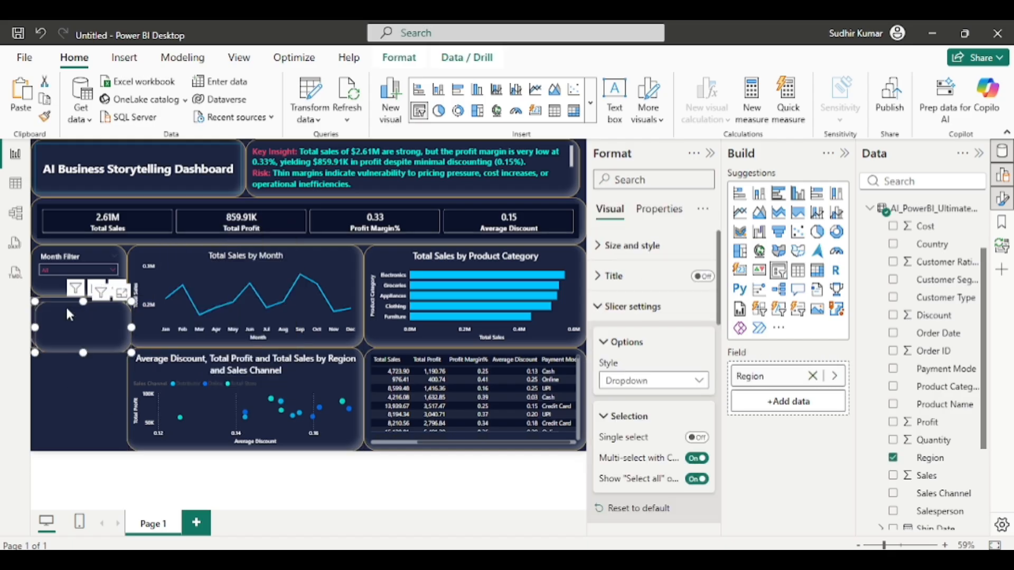
{"action": "key", "text": "ctrl+v"}
{"action": "left_click_drag", "start_coordinate": [66, 308], "coordinate": [50, 362]}
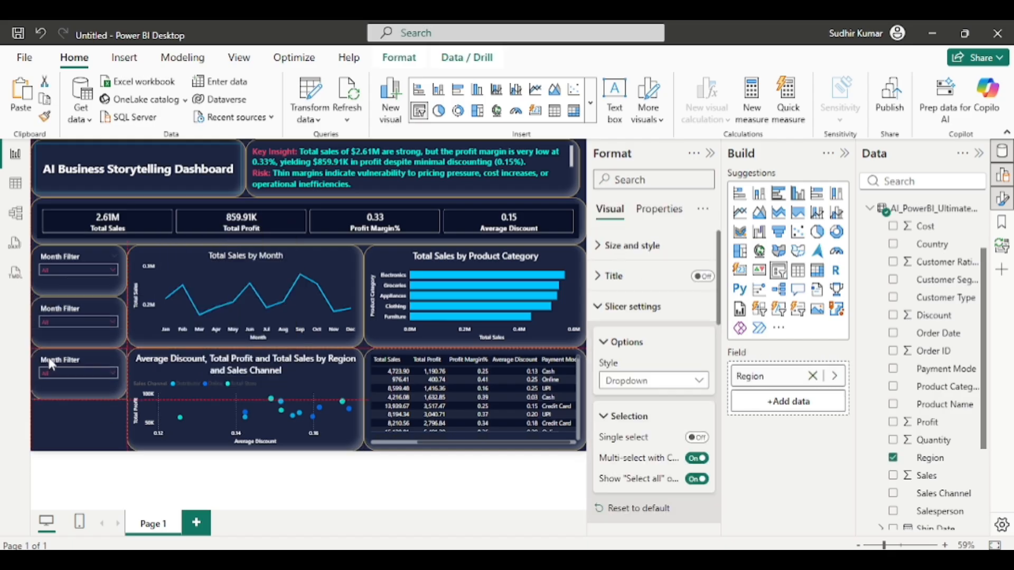
Step: Change the Region slicer's header title text to "Region Filter"
{"action": "left_click", "coordinate": [50, 305]}
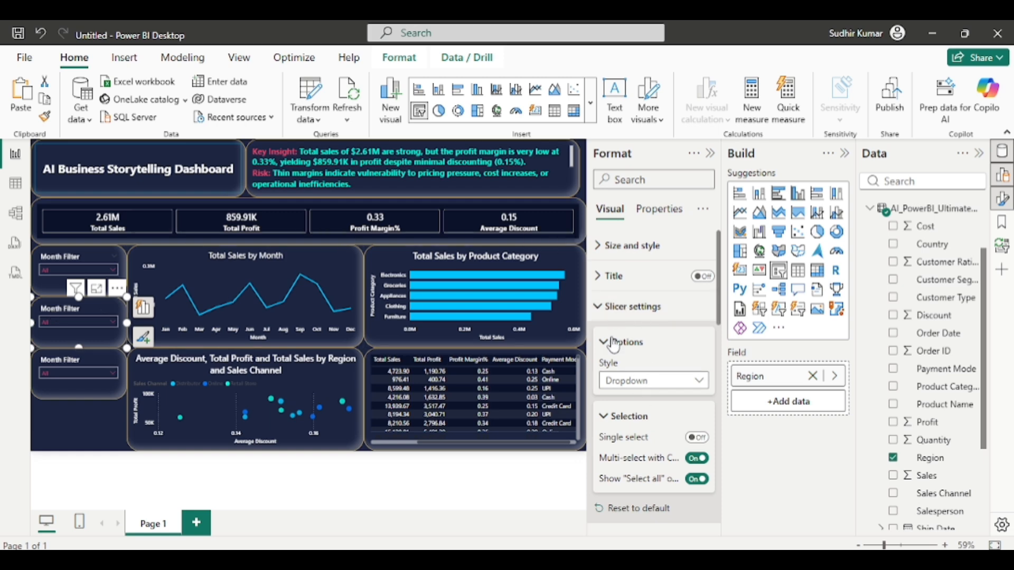
{"action": "scroll", "coordinate": [613, 345], "scroll_direction": "down", "scroll_amount": 5}
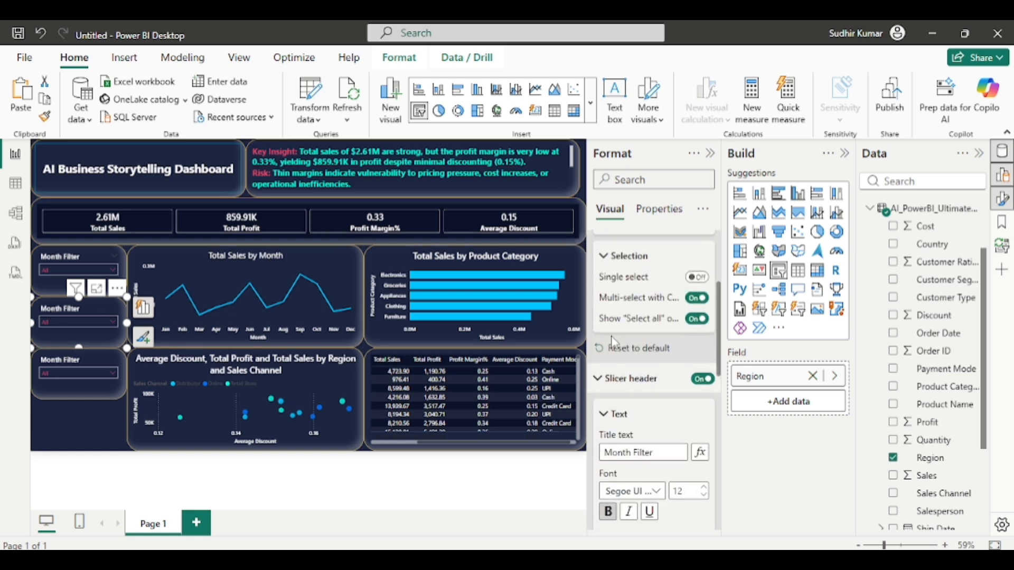
{"action": "left_click", "coordinate": [623, 311]}
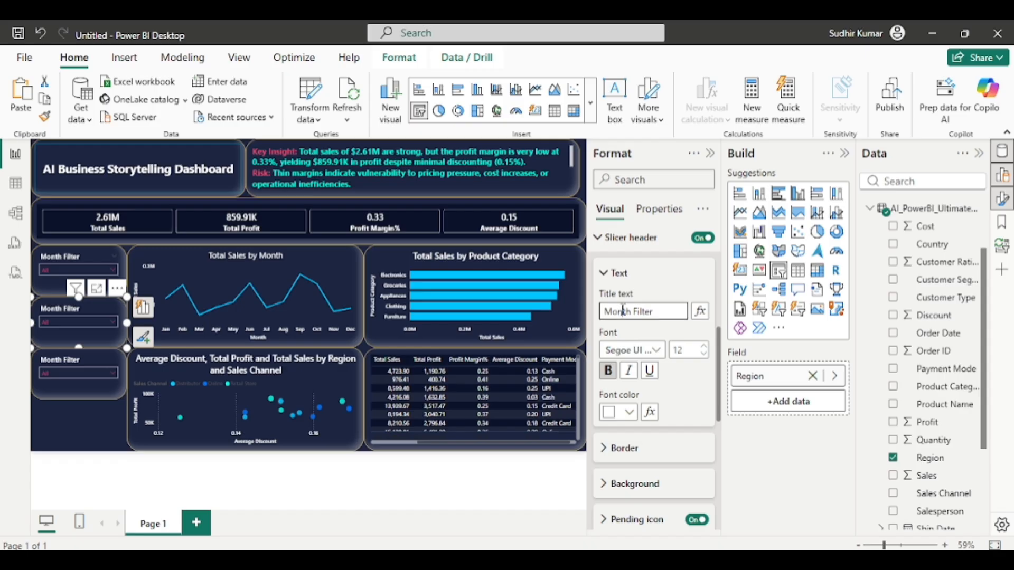
{"action": "double_click", "coordinate": [624, 311]}
{"action": "type", "text": "Re"}
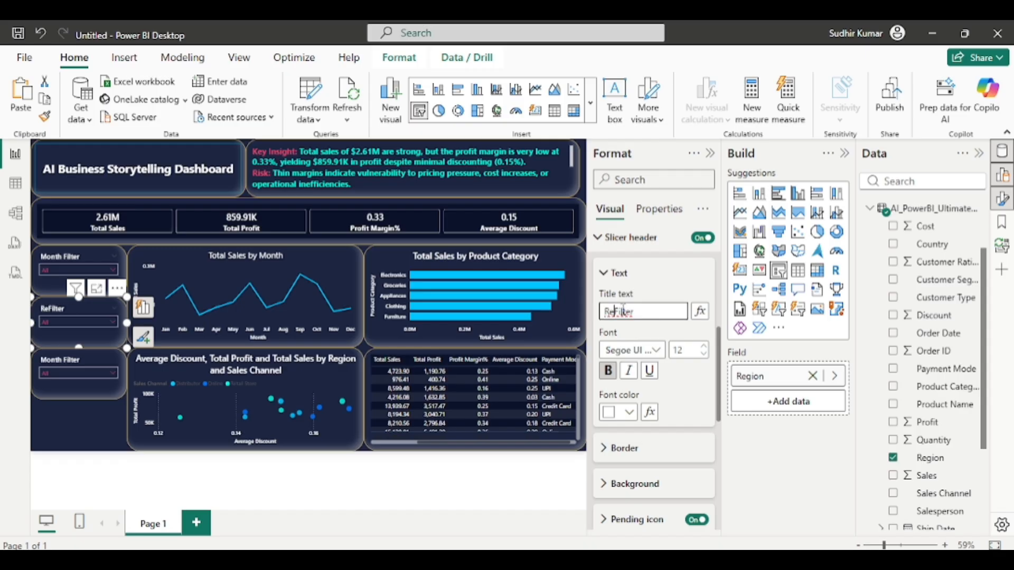
{"action": "type", "text": "gion"}
{"action": "left_click", "coordinate": [455, 501]}
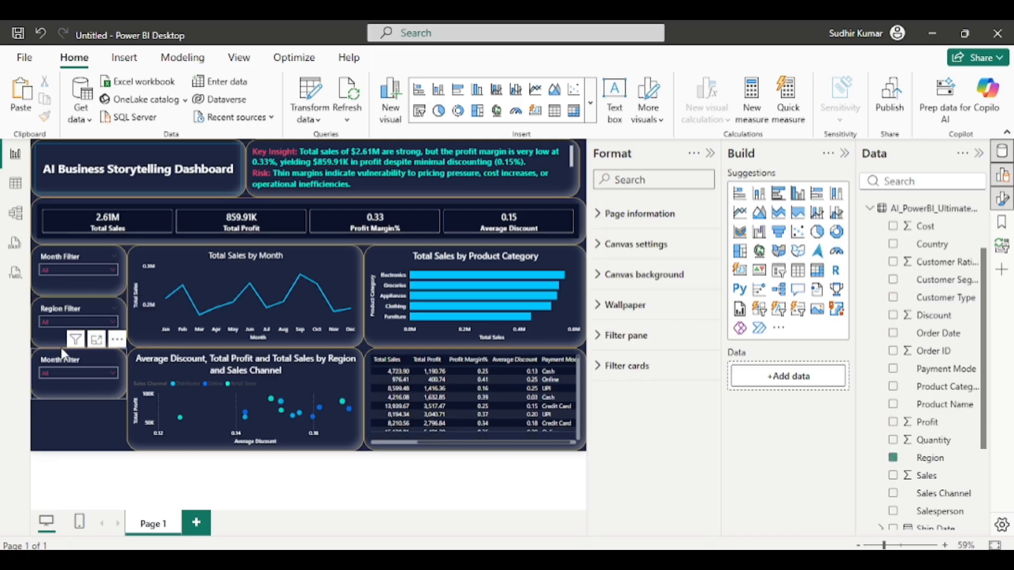
Step: Replace the Region field with Payment Mode in the third slicer
{"action": "left_click", "coordinate": [53, 360]}
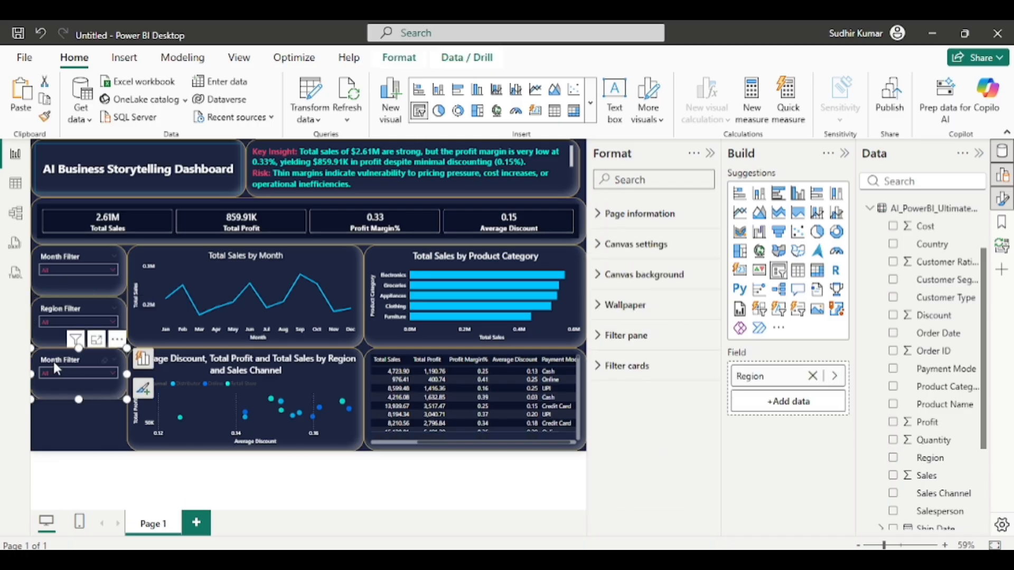
{"action": "left_click", "coordinate": [893, 459]}
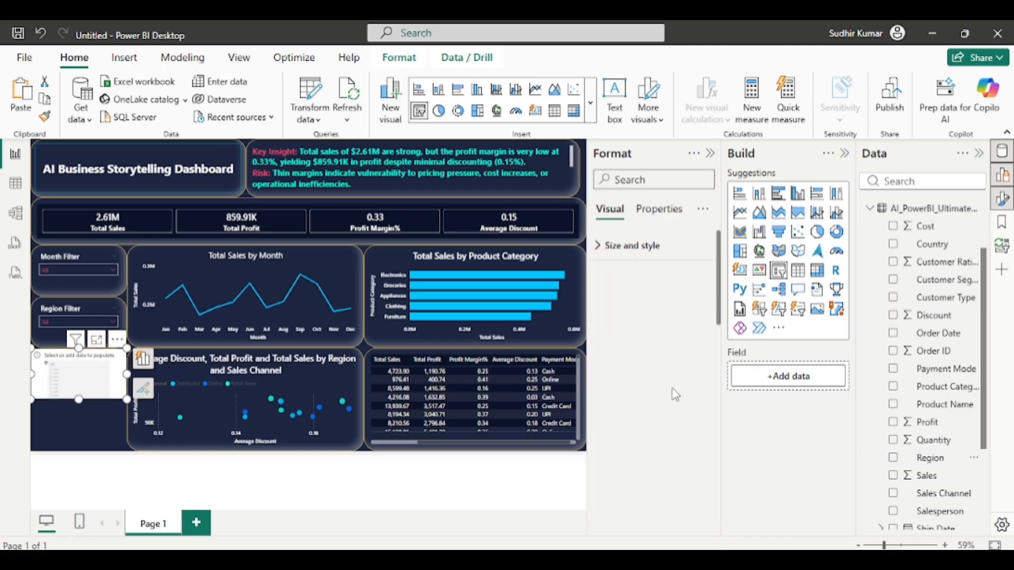
{"action": "left_click", "coordinate": [892, 370]}
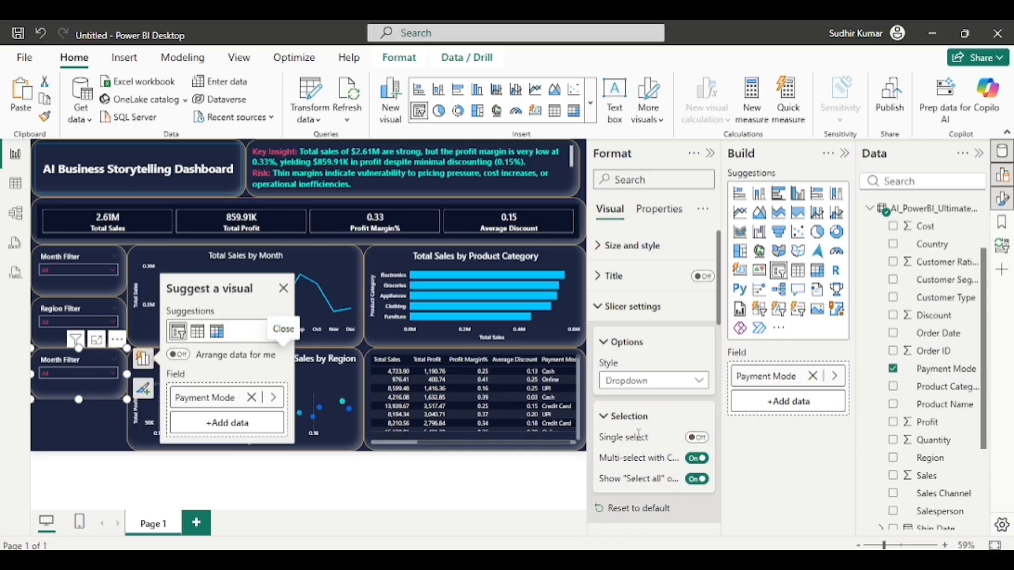
Step: Change the third slicer's header title text to "Payment Mode Filter"
{"action": "scroll", "coordinate": [639, 434], "scroll_direction": "down", "scroll_amount": 5}
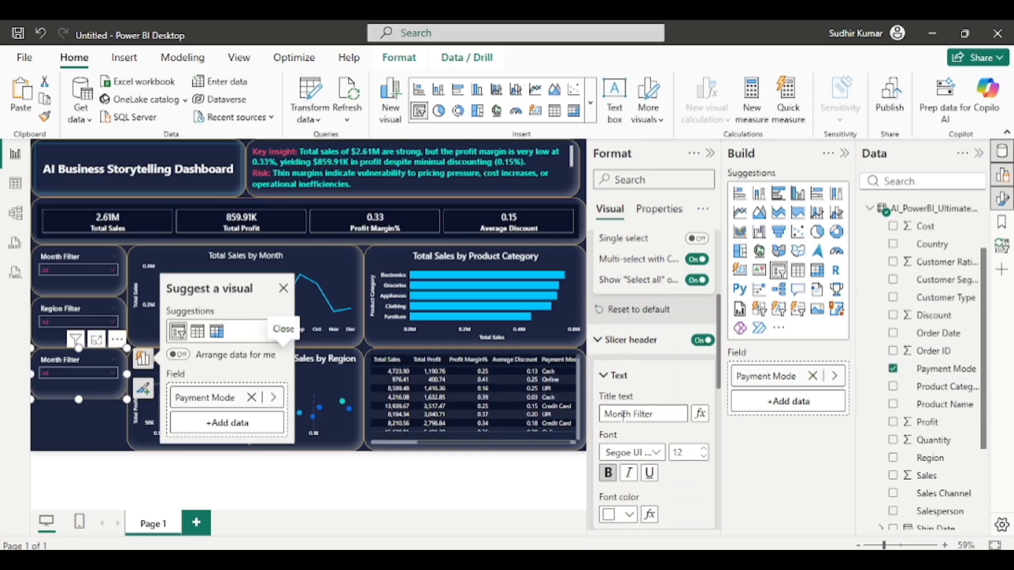
{"action": "double_click", "coordinate": [624, 415]}
{"action": "type", "text": "payment "}
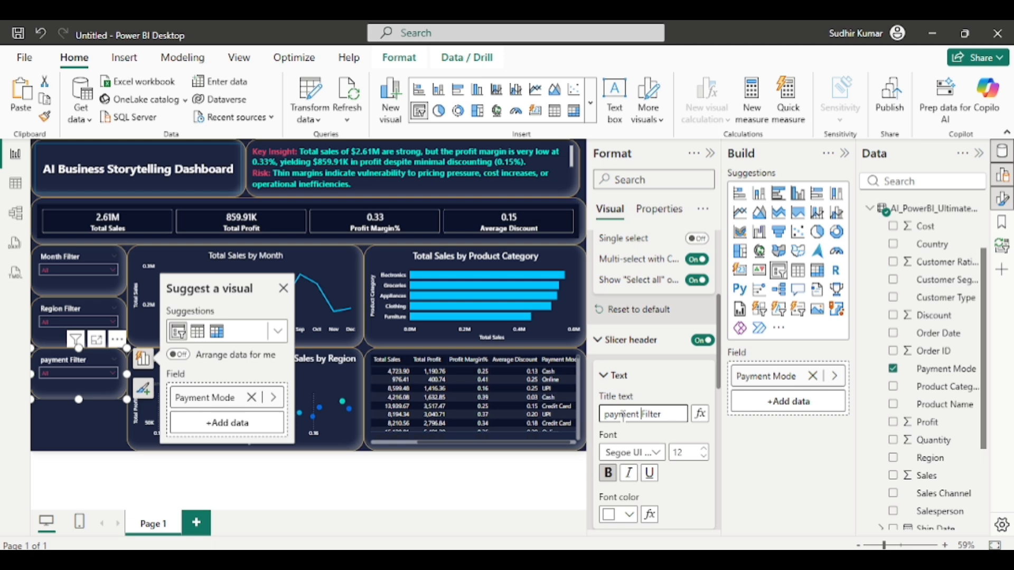
{"action": "type", "text": "Mod"}
{"action": "key", "text": "BackSpace"}
{"action": "type", "text": "P"}
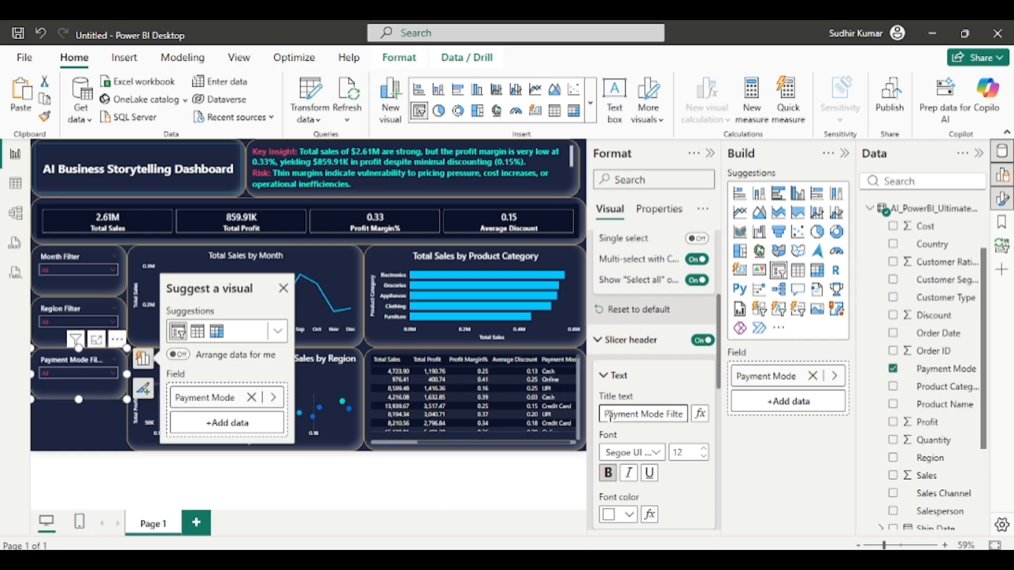
{"action": "left_click", "coordinate": [449, 496]}
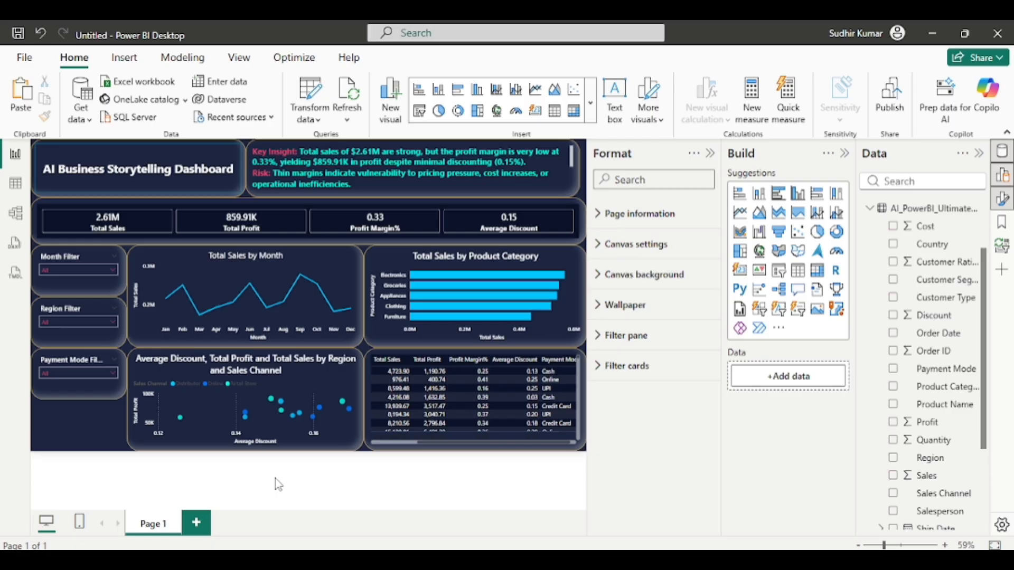
Step: Duplicate the Payment Mode slicer directly beneath it and switch the copy's field to Product Category
{"action": "left_click", "coordinate": [56, 367]}
{"action": "key", "text": "ctrl+c"}
{"action": "key", "text": "ctrl+v"}
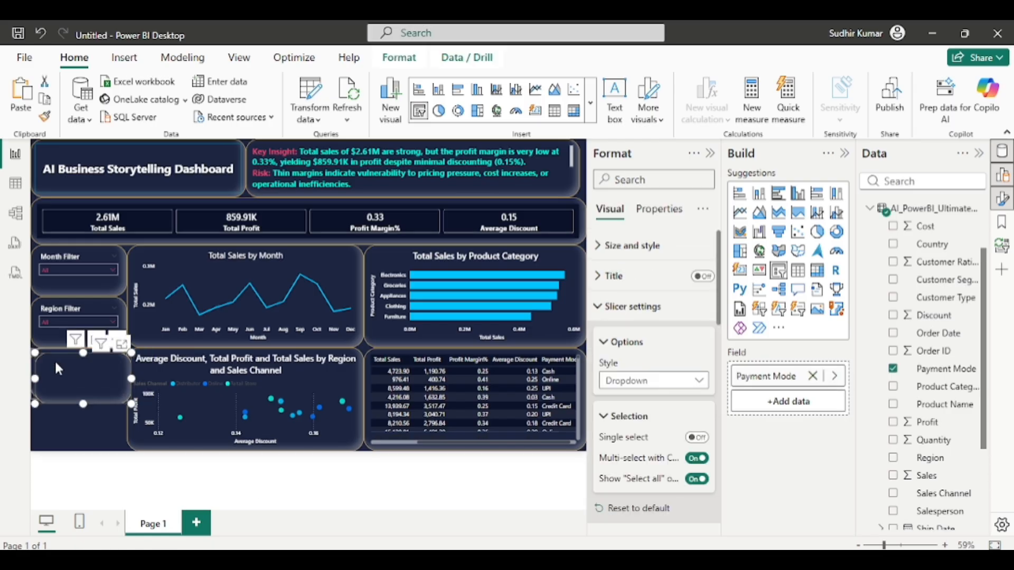
{"action": "left_click_drag", "start_coordinate": [58, 356], "coordinate": [51, 413]}
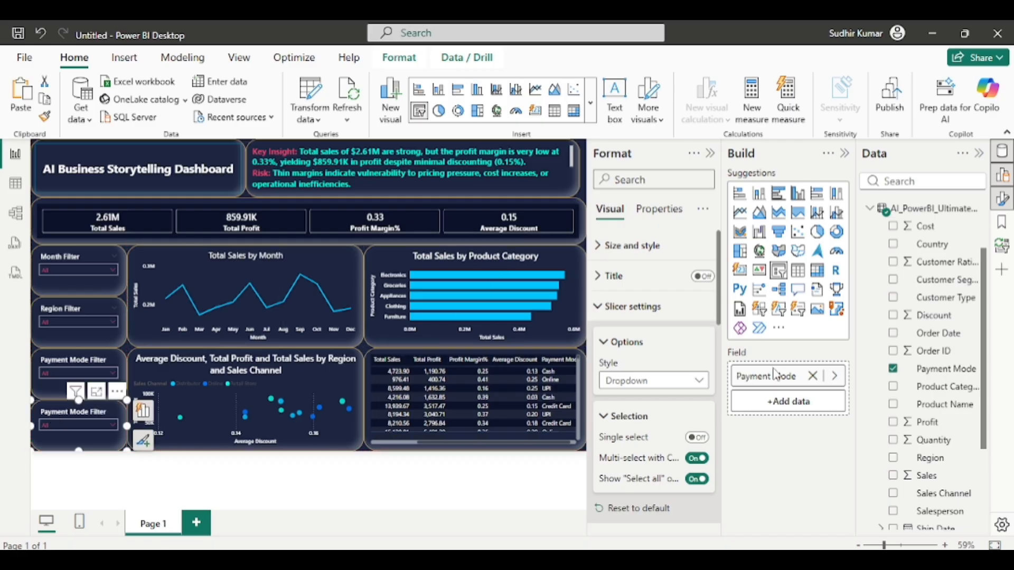
{"action": "left_click", "coordinate": [893, 387]}
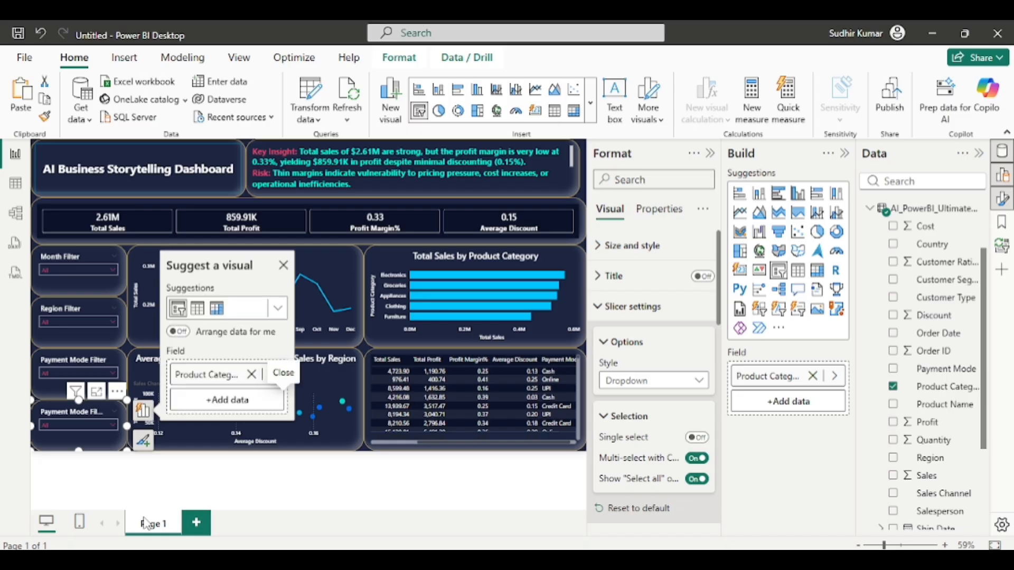
{"action": "left_click", "coordinate": [98, 455]}
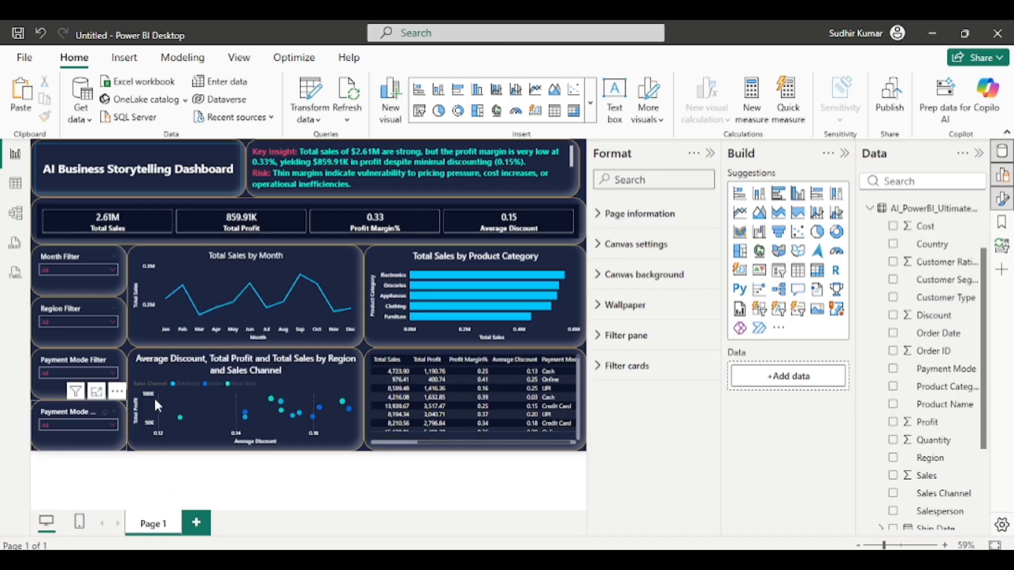
Step: Change the Product Category slicer's header title text to "Category Filter"
{"action": "left_click", "coordinate": [47, 413]}
{"action": "scroll", "coordinate": [649, 440], "scroll_direction": "down", "scroll_amount": 5}
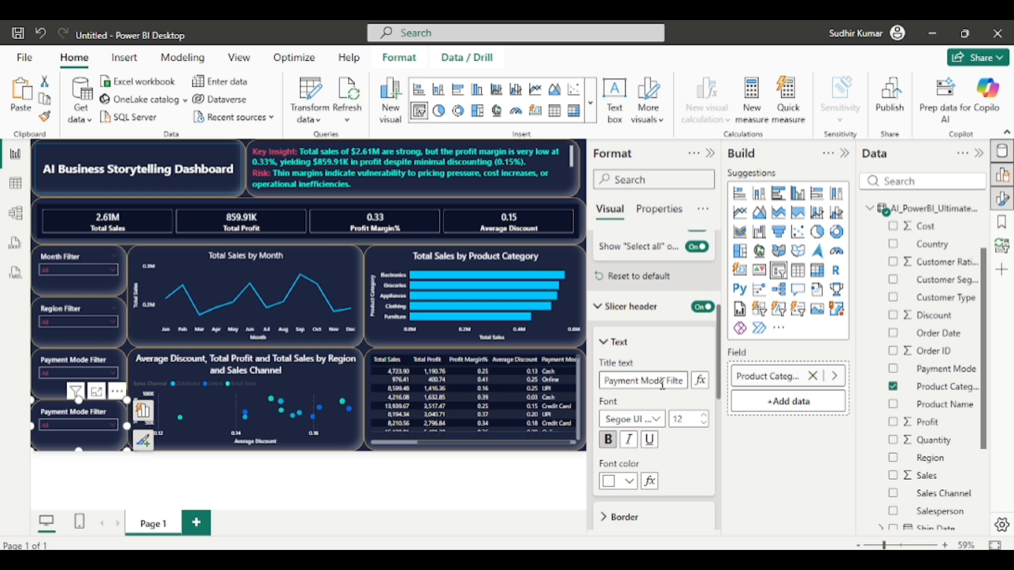
{"action": "left_click_drag", "start_coordinate": [664, 382], "coordinate": [583, 388]}
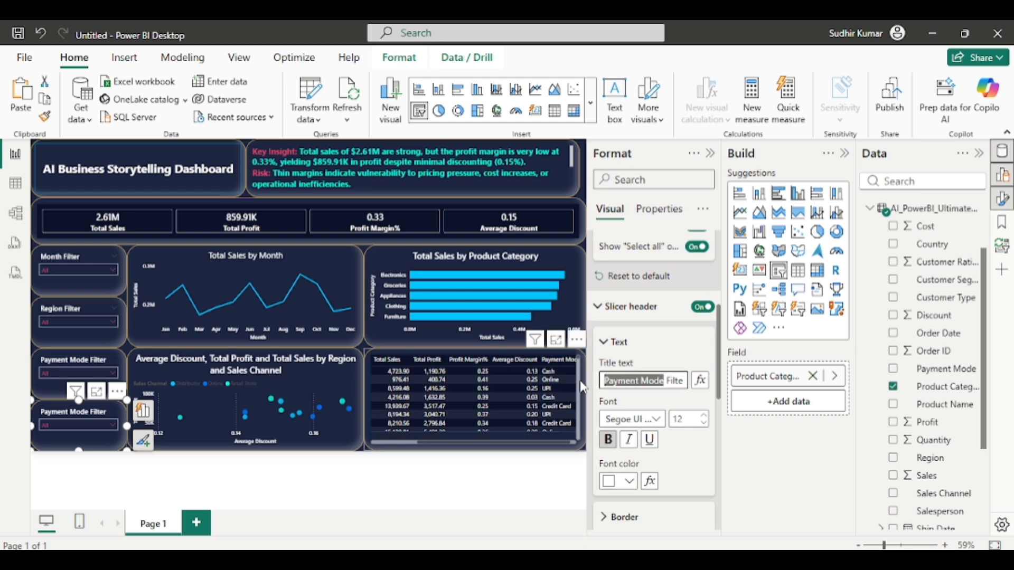
{"action": "type", "text": "Category"}
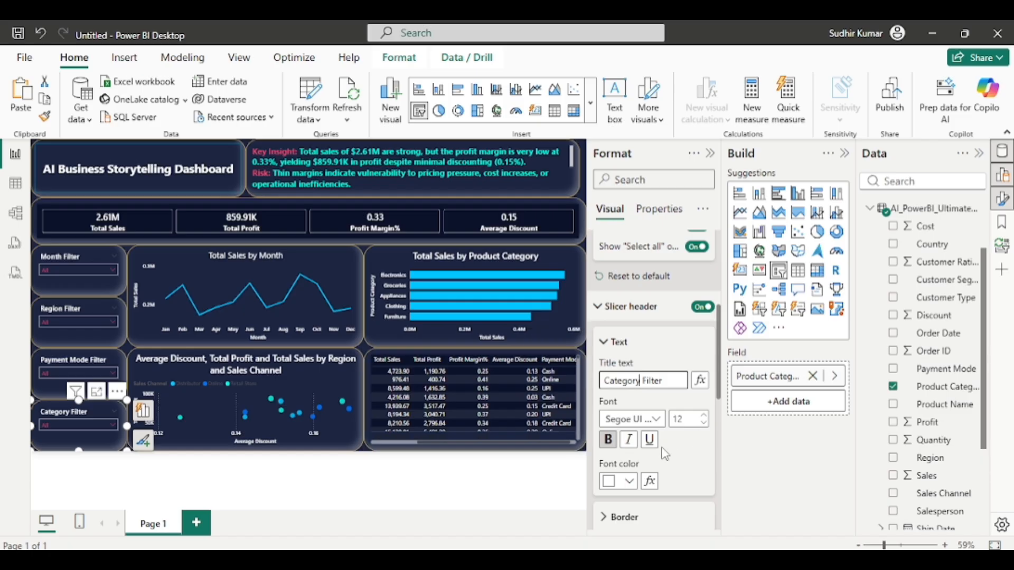
{"action": "left_click", "coordinate": [495, 507]}
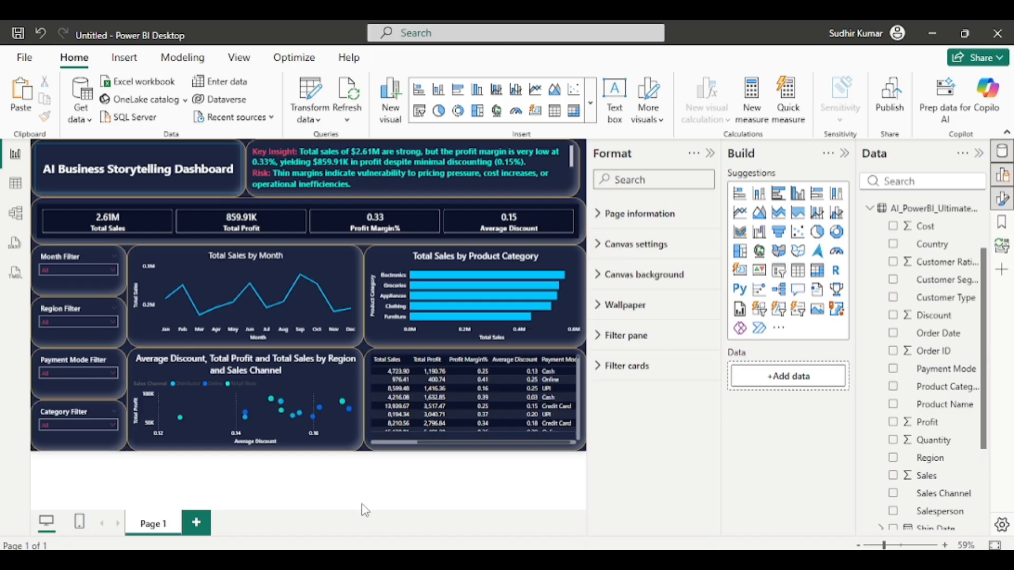
Step: Widen the key insight text box slightly so its edge lines up with the KPI card strip below
{"action": "left_click", "coordinate": [577, 187]}
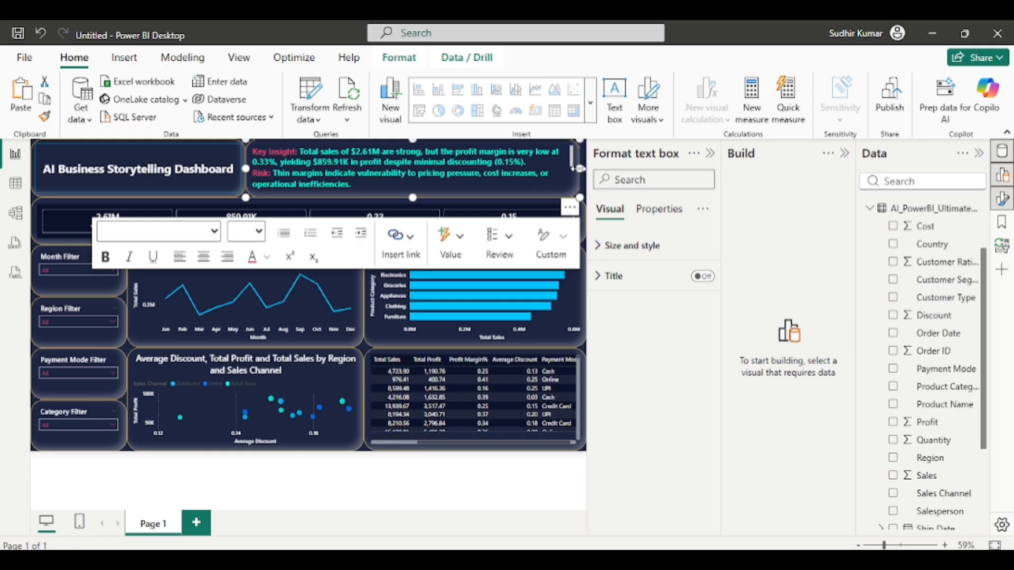
{"action": "left_click_drag", "start_coordinate": [579, 168], "coordinate": [588, 169]}
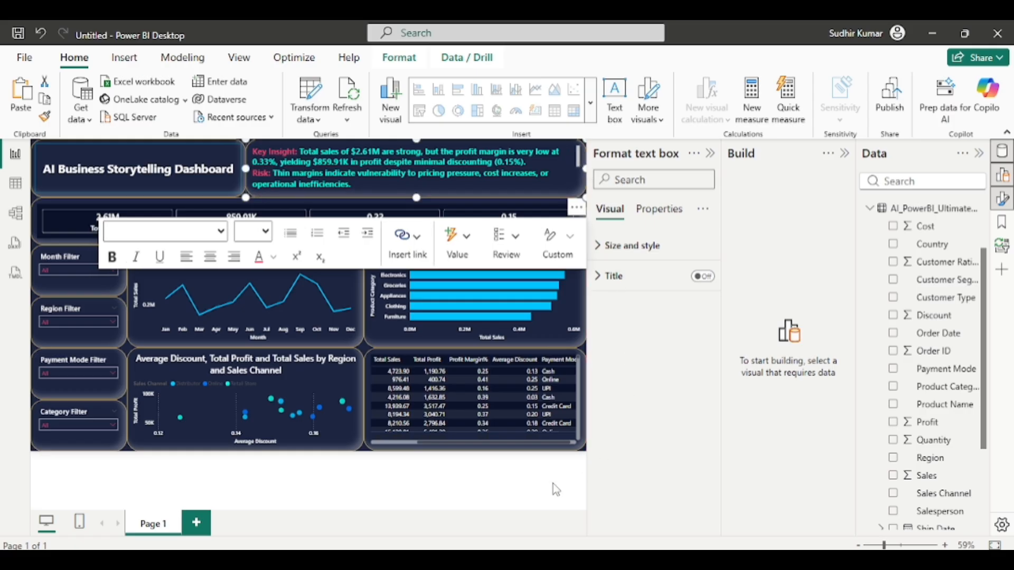
{"action": "left_click", "coordinate": [479, 483]}
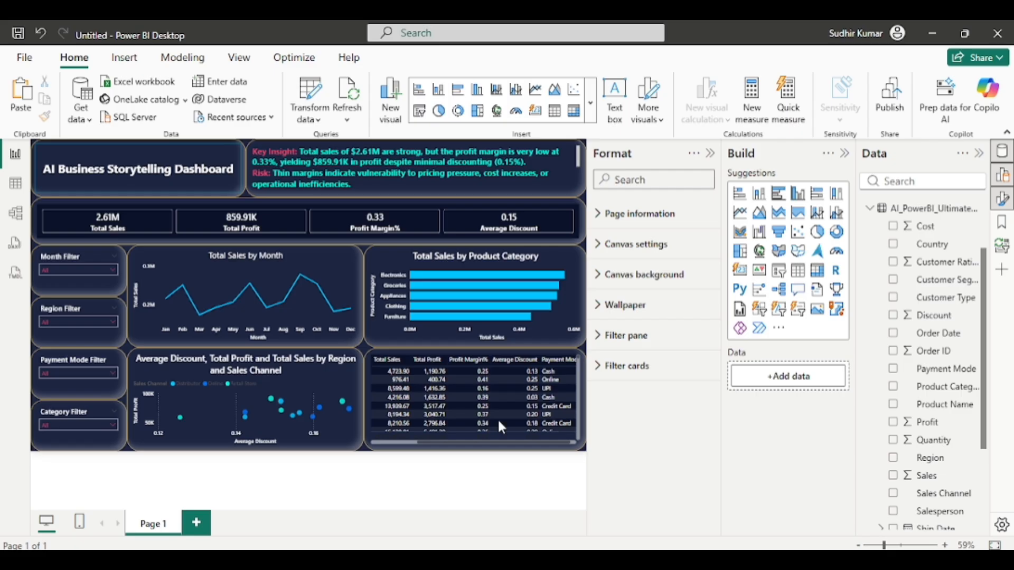
Step: Enlarge the report view and read through the insight text from Key Insight and Risk to Opportunity and Recommendation
{"action": "left_click", "coordinate": [710, 153]}
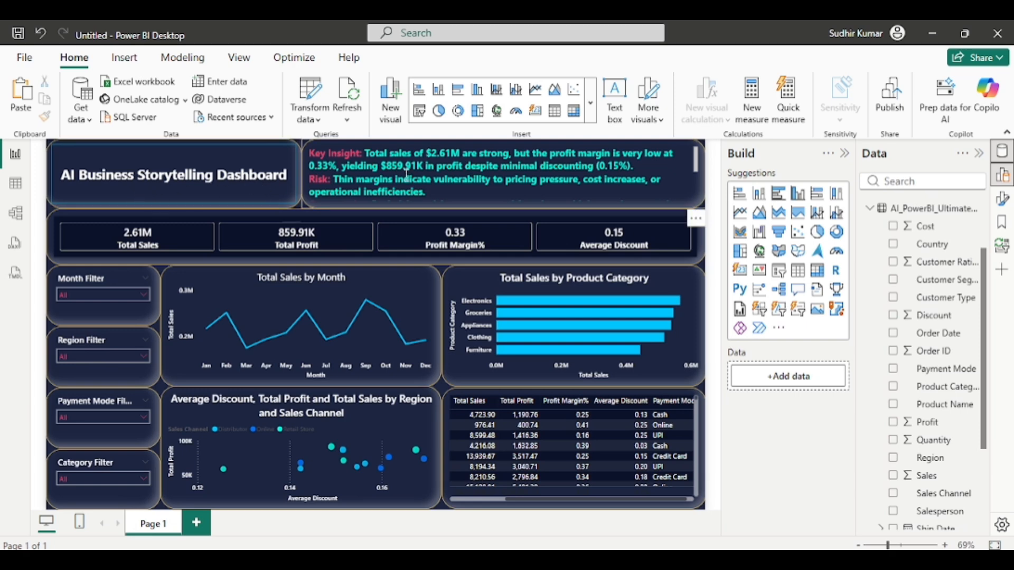
{"action": "scroll", "coordinate": [407, 174], "scroll_direction": "down", "scroll_amount": 2}
{"action": "scroll", "coordinate": [406, 175], "scroll_direction": "up", "scroll_amount": 5}
{"action": "scroll", "coordinate": [520, 173], "scroll_direction": "down", "scroll_amount": 1}
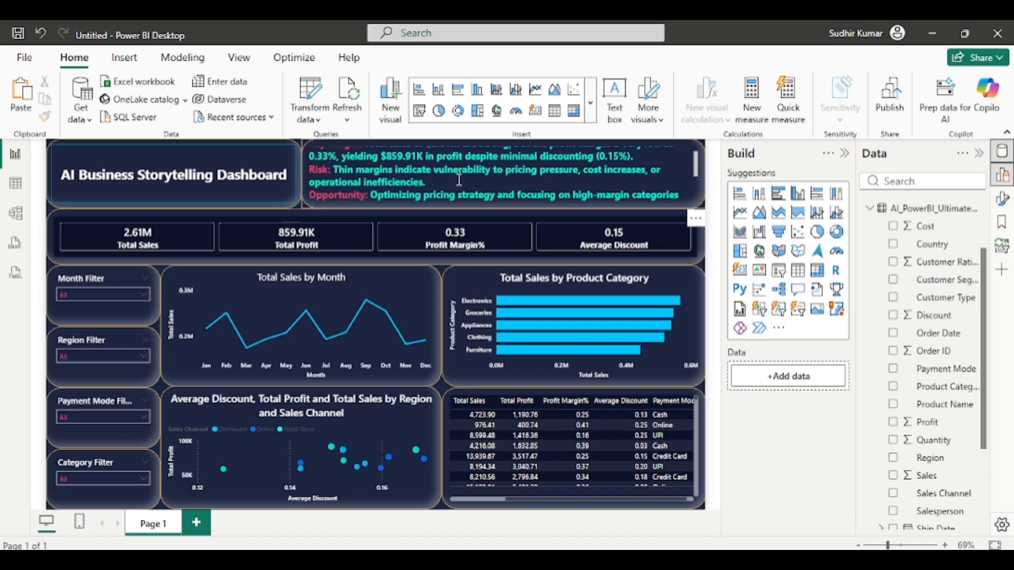
{"action": "scroll", "coordinate": [460, 180], "scroll_direction": "up", "scroll_amount": 1}
{"action": "scroll", "coordinate": [460, 180], "scroll_direction": "down", "scroll_amount": 2}
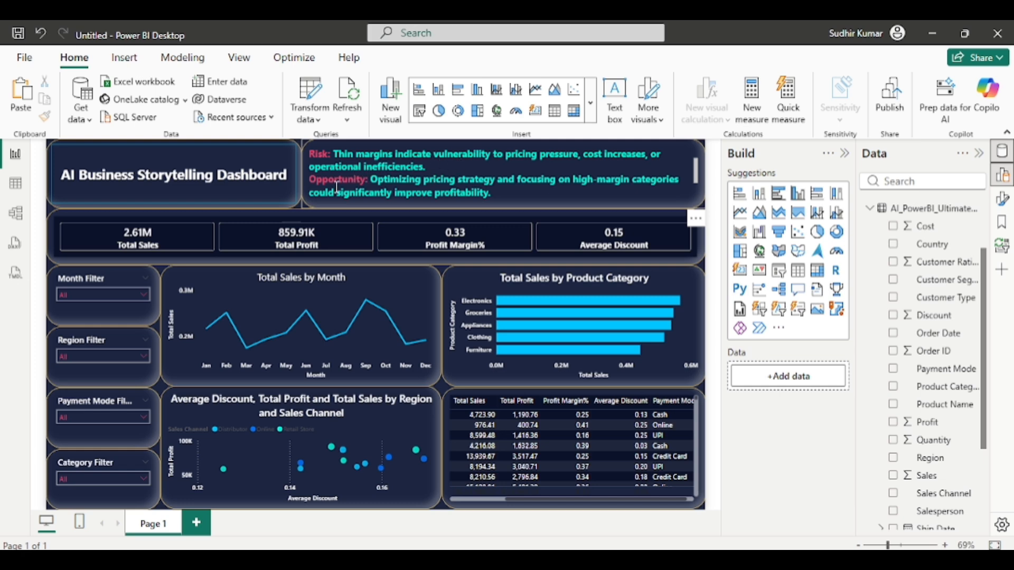
{"action": "scroll", "coordinate": [386, 183], "scroll_direction": "down", "scroll_amount": 2}
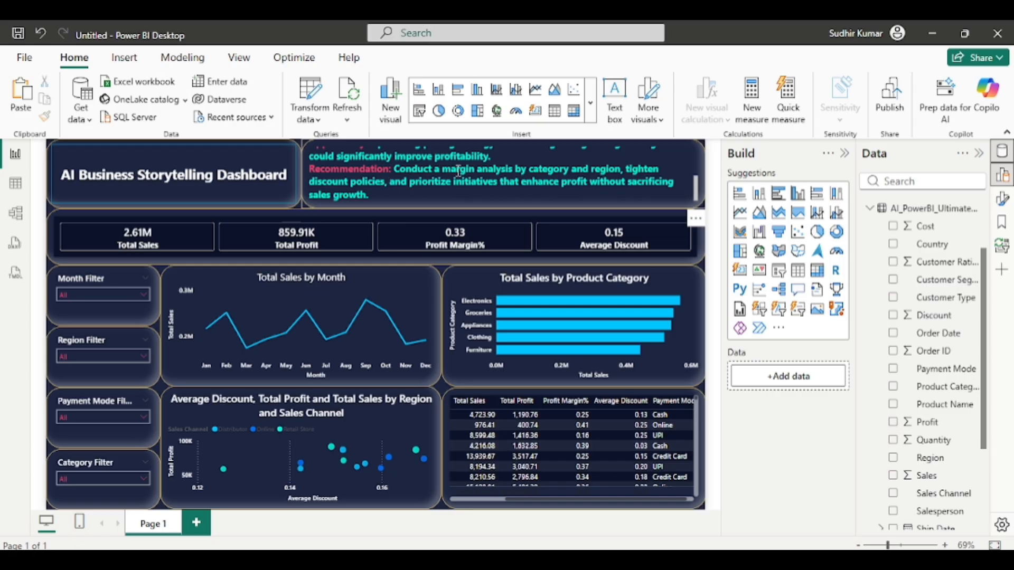
{"action": "scroll", "coordinate": [423, 186], "scroll_direction": "up", "scroll_amount": 3}
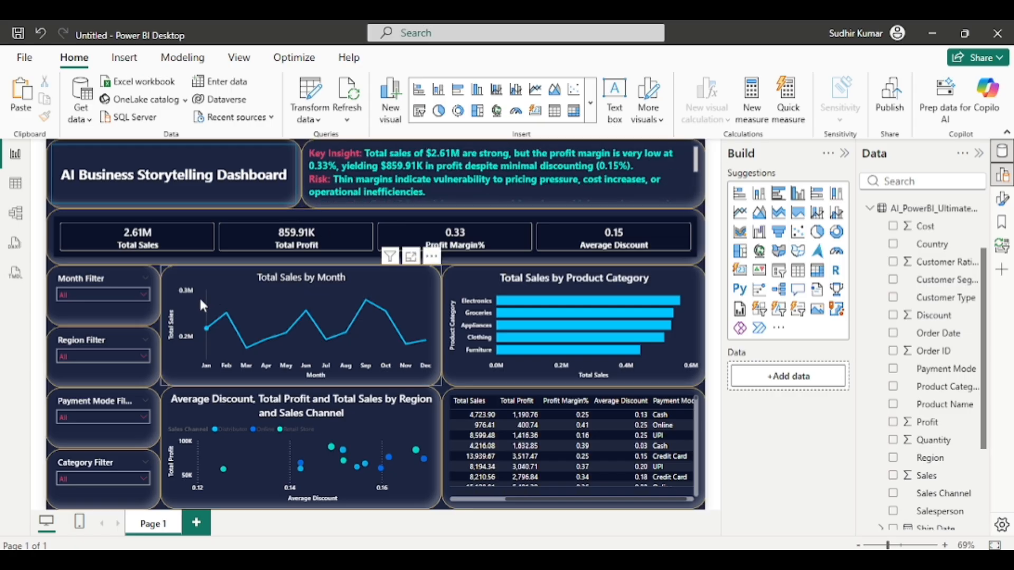
Step: Test the Month Filter slicer by adding Jan, Feb, Mar, Apr and May one by one, and select all months again
{"action": "left_click", "coordinate": [95, 294]}
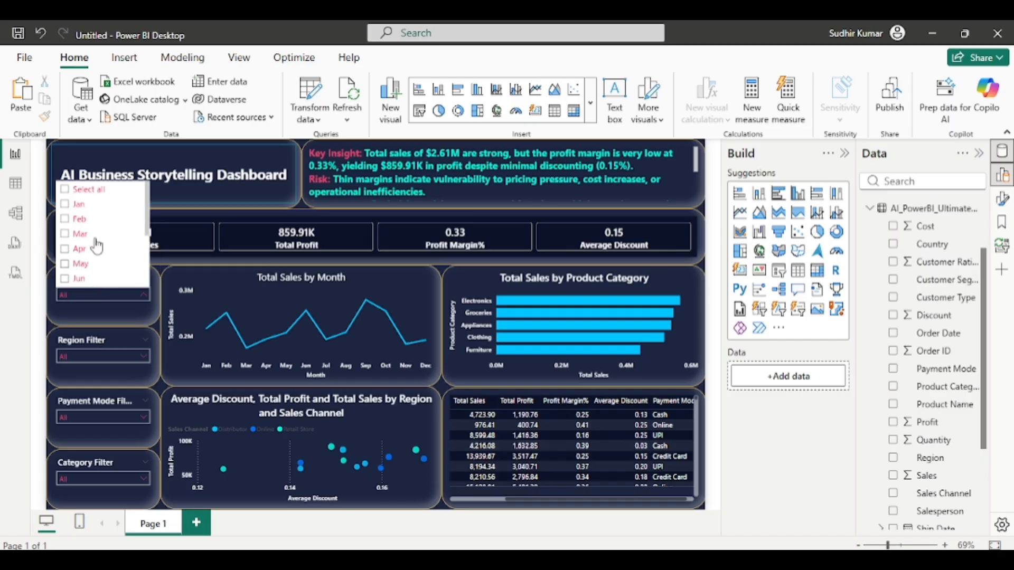
{"action": "left_click", "coordinate": [77, 205]}
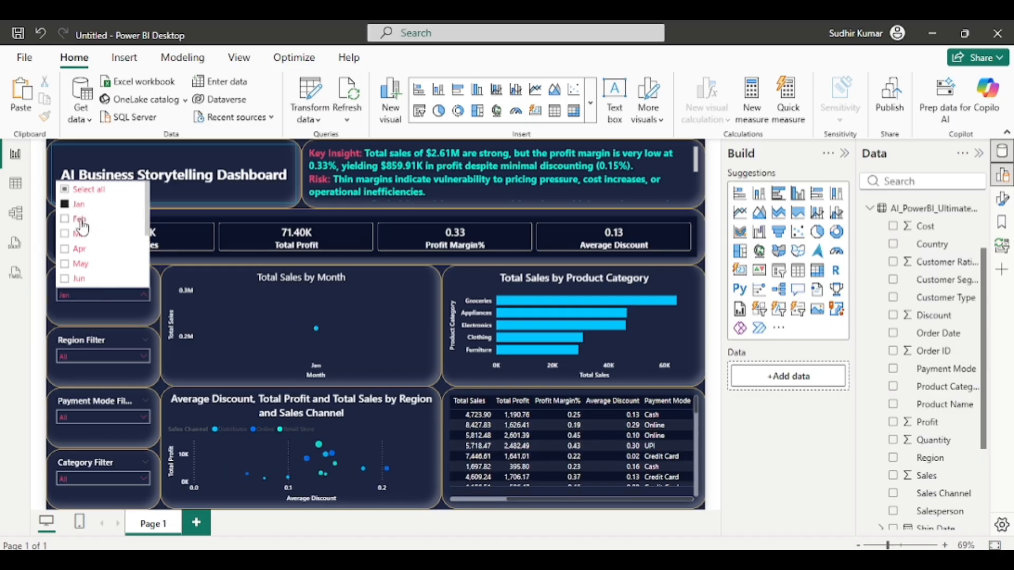
{"action": "left_click", "coordinate": [79, 218]}
{"action": "left_click", "coordinate": [81, 235]}
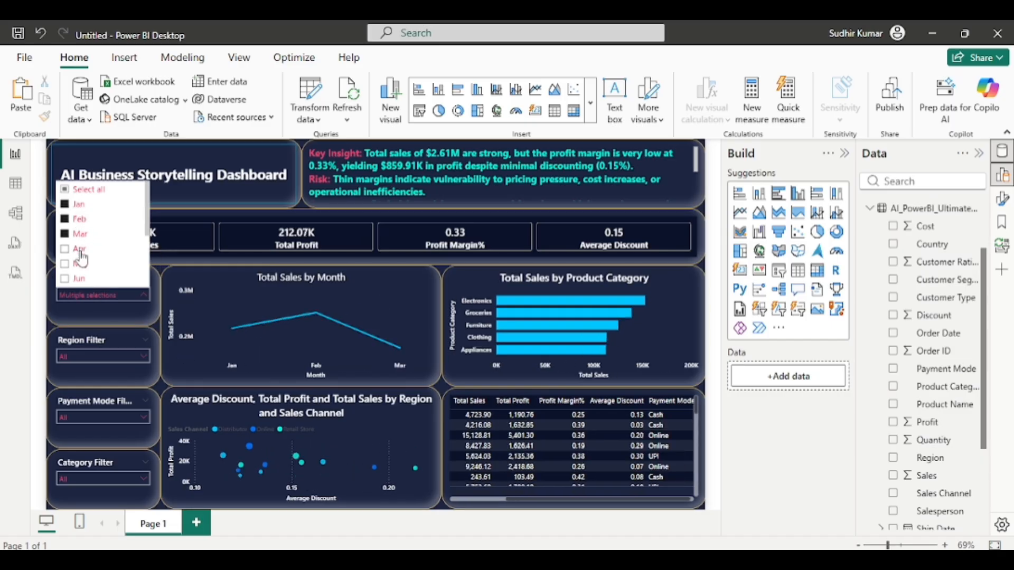
{"action": "left_click", "coordinate": [80, 249]}
{"action": "left_click", "coordinate": [81, 265]}
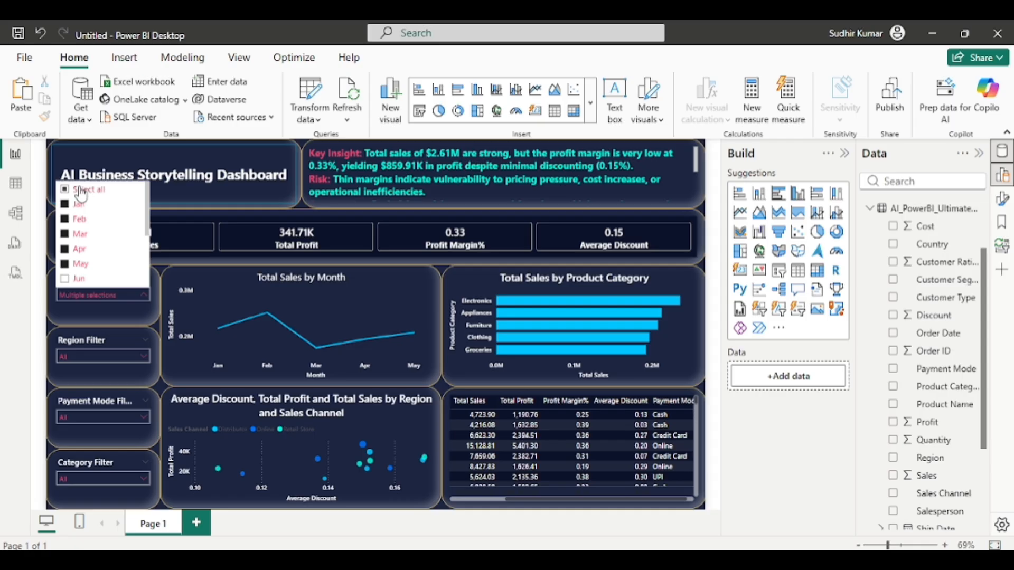
{"action": "left_click", "coordinate": [64, 189]}
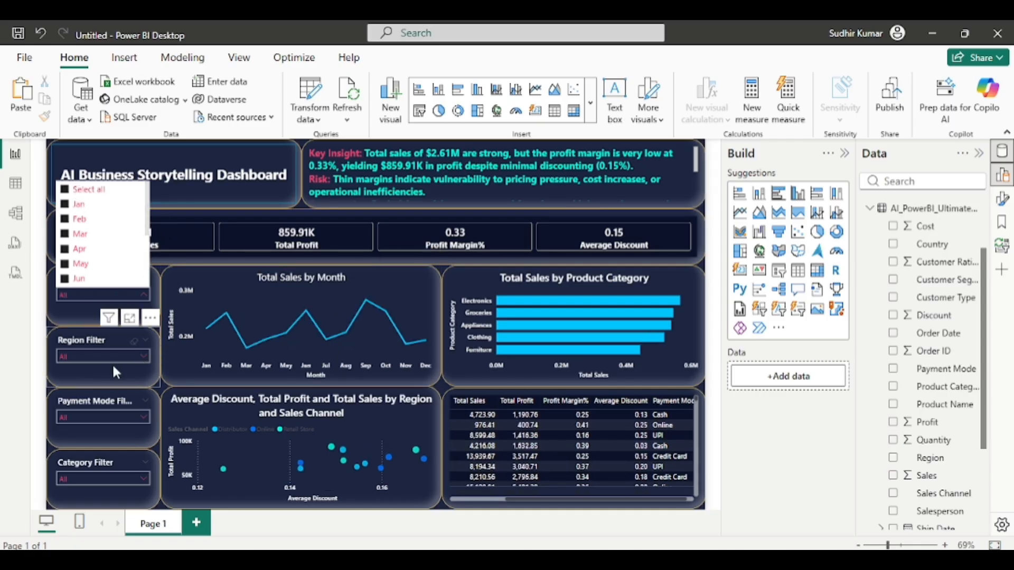
Step: Test the Region Filter slicer by adding East, North, South and West one by one, and reset it to all regions
{"action": "left_click", "coordinate": [96, 357]}
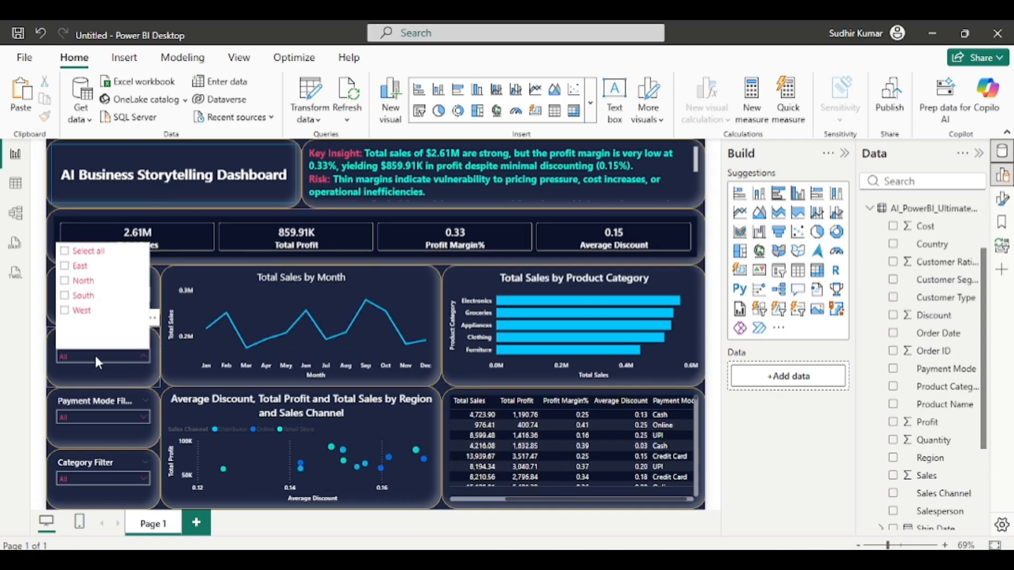
{"action": "left_click", "coordinate": [80, 266]}
{"action": "left_click", "coordinate": [80, 281]}
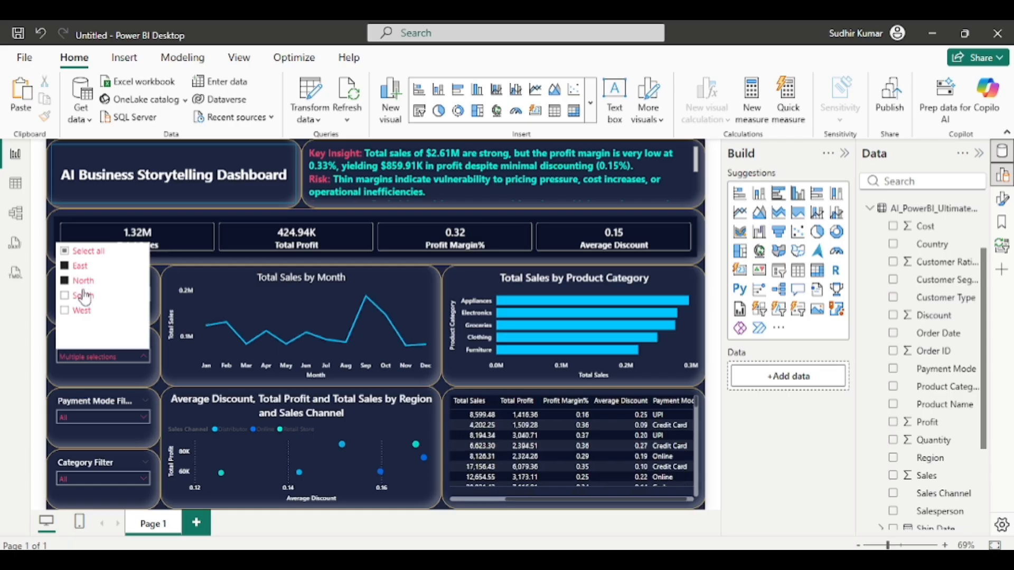
{"action": "left_click", "coordinate": [83, 295]}
{"action": "left_click", "coordinate": [80, 310]}
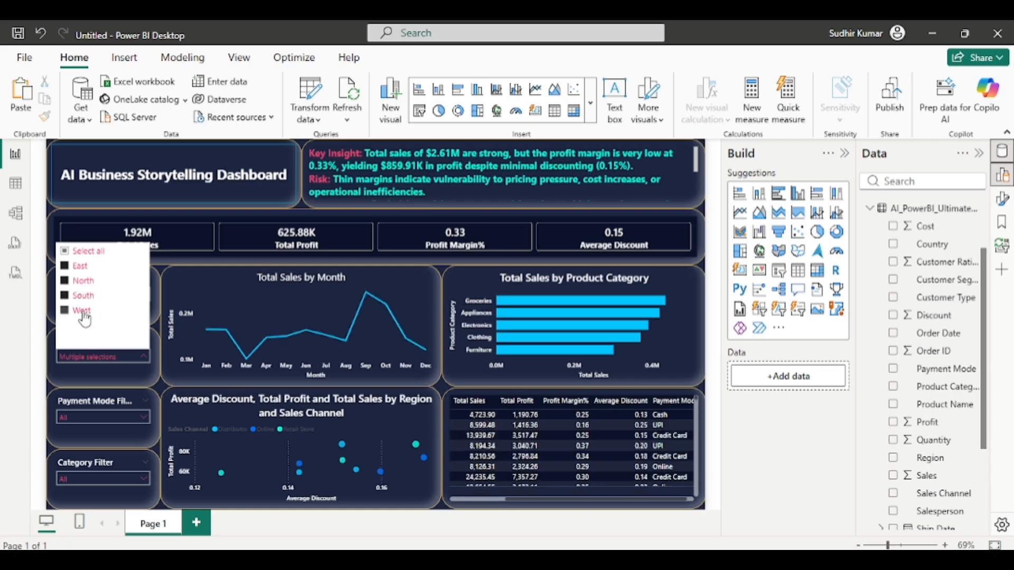
{"action": "left_click", "coordinate": [81, 250]}
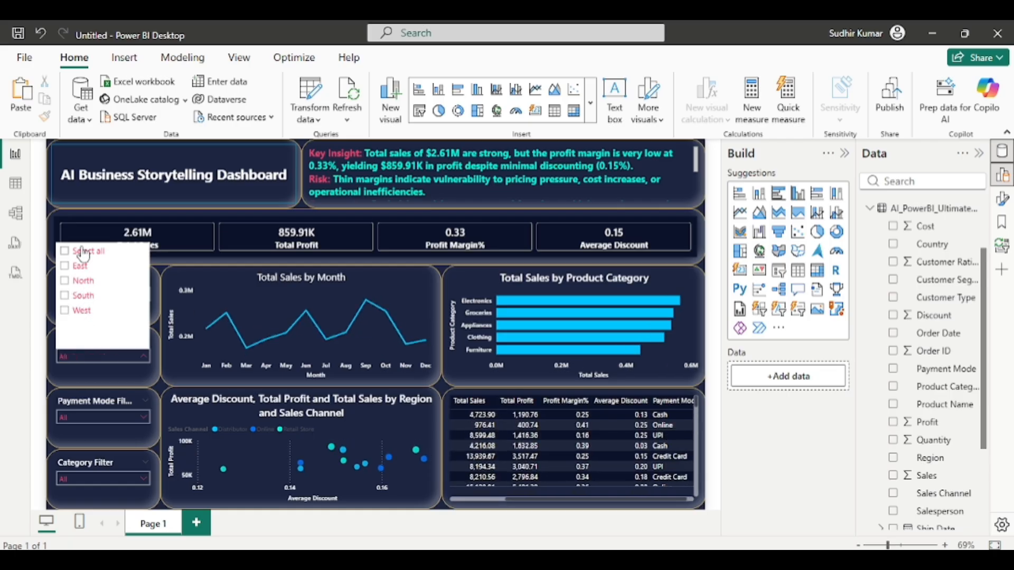
{"action": "left_click", "coordinate": [81, 250]}
Step: Test the Payment Mode Filter slicer with Credit Card and Cash, and reset it to all payment modes
{"action": "left_click", "coordinate": [104, 416]}
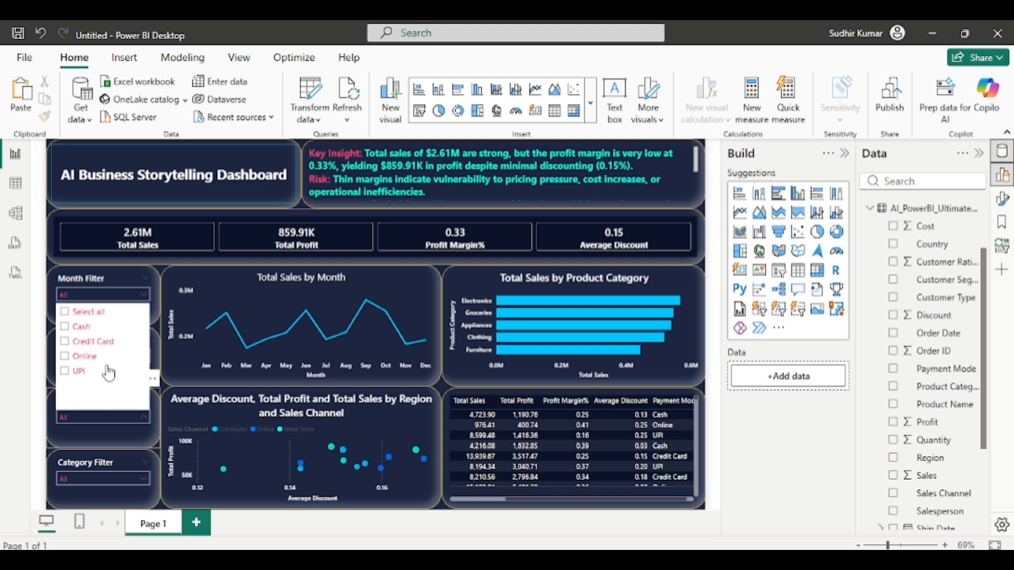
{"action": "left_click", "coordinate": [90, 341]}
{"action": "left_click", "coordinate": [79, 327]}
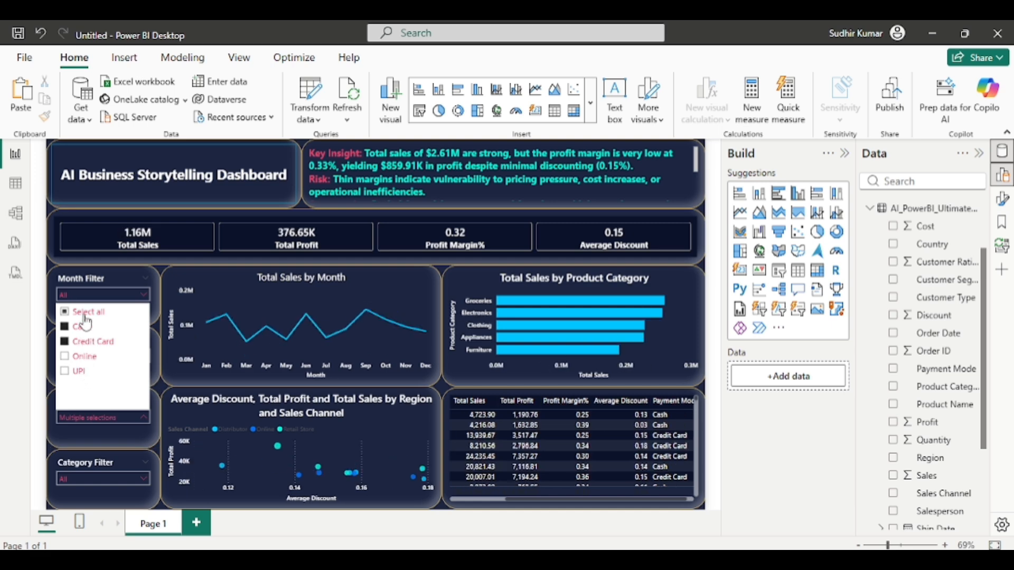
{"action": "left_click", "coordinate": [84, 314]}
Step: Test the Category Filter slicer with Appliances, Clothing and Electronics, and select all categories again
{"action": "left_click", "coordinate": [105, 478]}
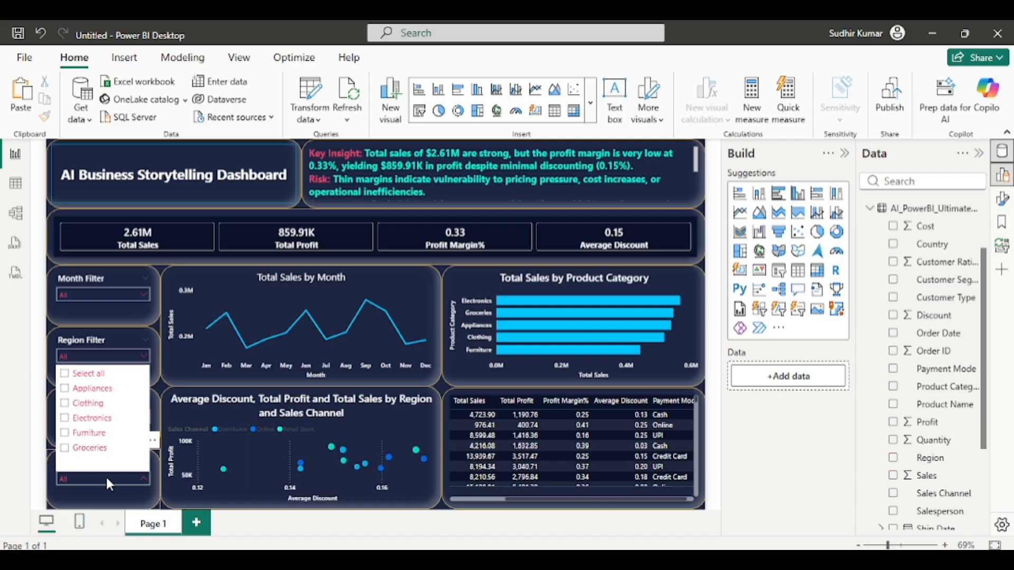
{"action": "left_click", "coordinate": [86, 389]}
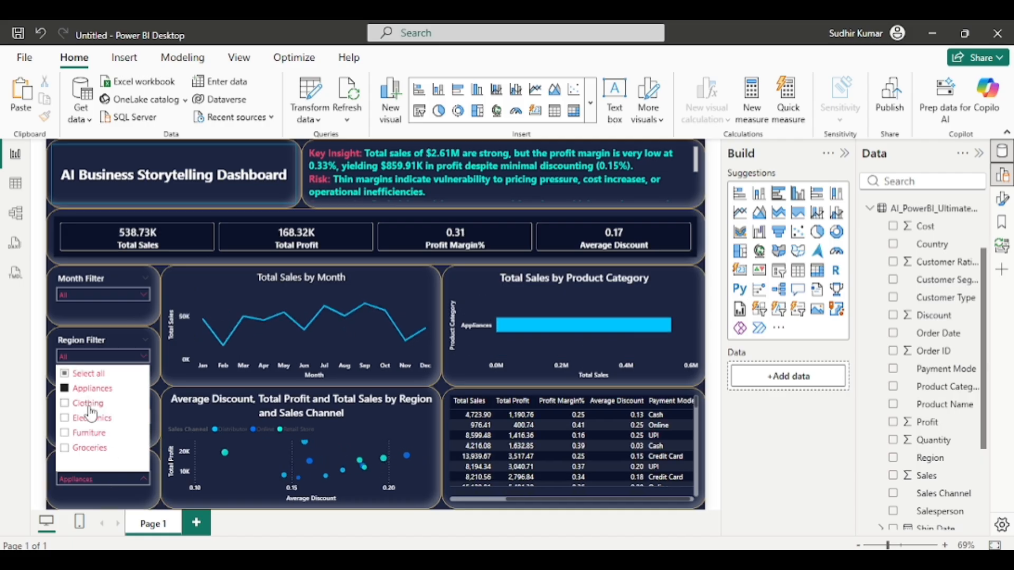
{"action": "left_click", "coordinate": [88, 403]}
{"action": "left_click", "coordinate": [88, 419]}
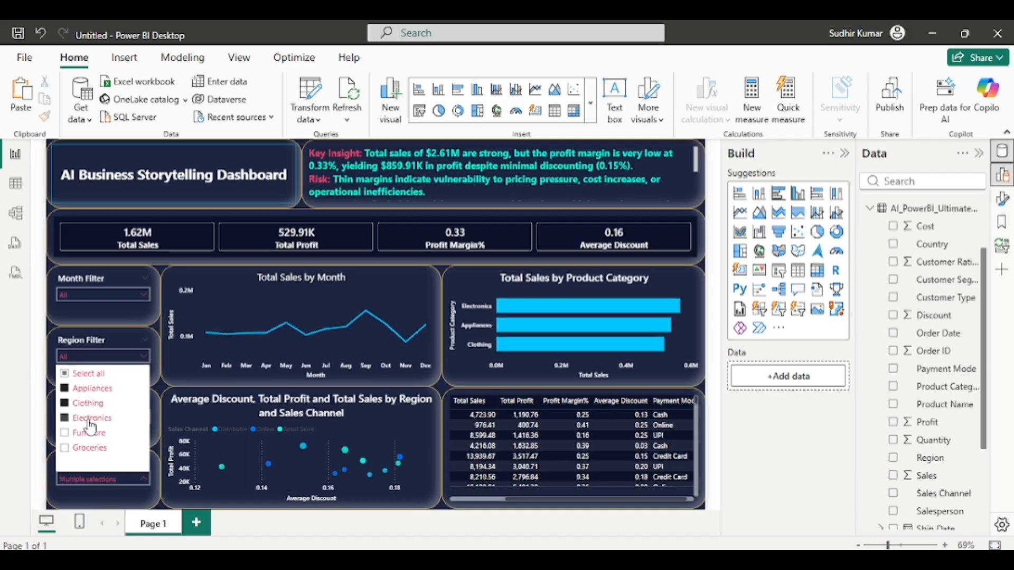
{"action": "left_click", "coordinate": [90, 375]}
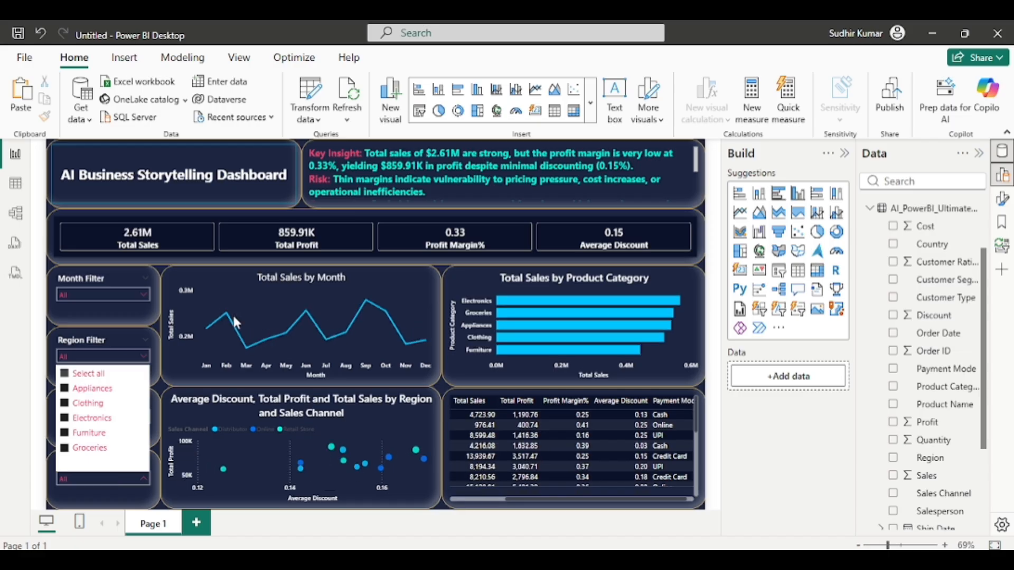
{"action": "left_click", "coordinate": [518, 282]}
{"action": "left_click", "coordinate": [517, 281]}
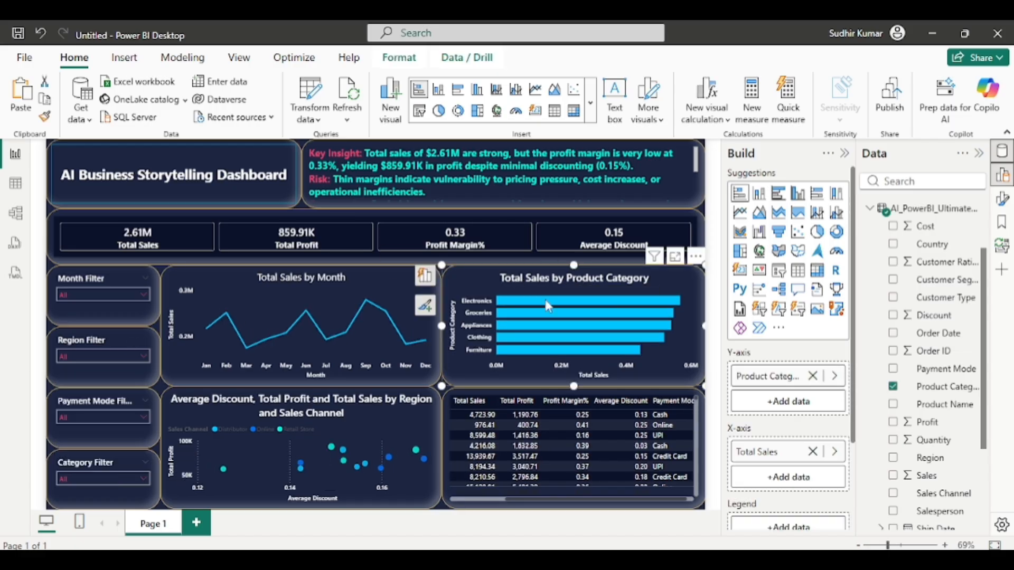